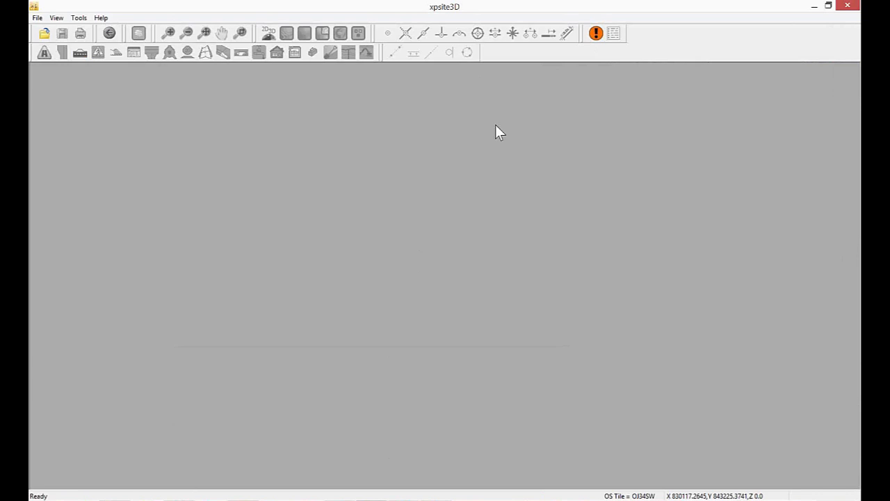
Step: Open the drawing 2D Survey from the webinar folder and accept read-only mode
{"action": "left_click", "coordinate": [45, 33]}
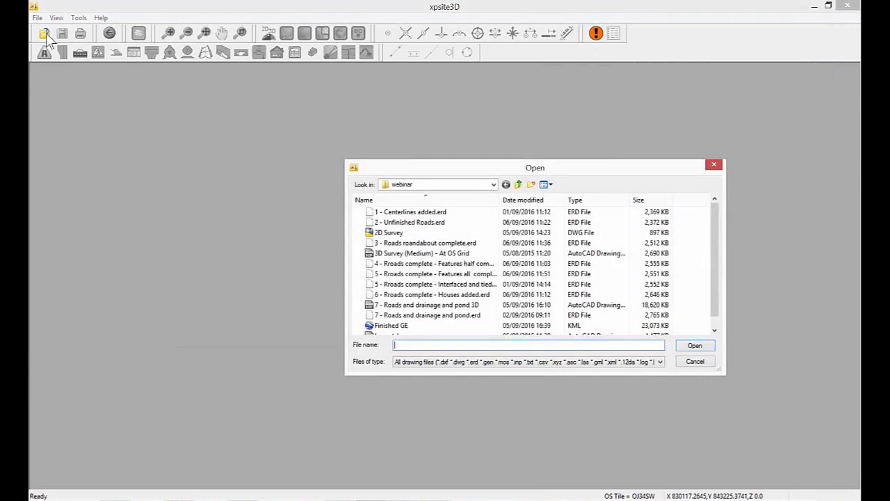
{"action": "left_click", "coordinate": [429, 234]}
{"action": "left_click", "coordinate": [689, 345]}
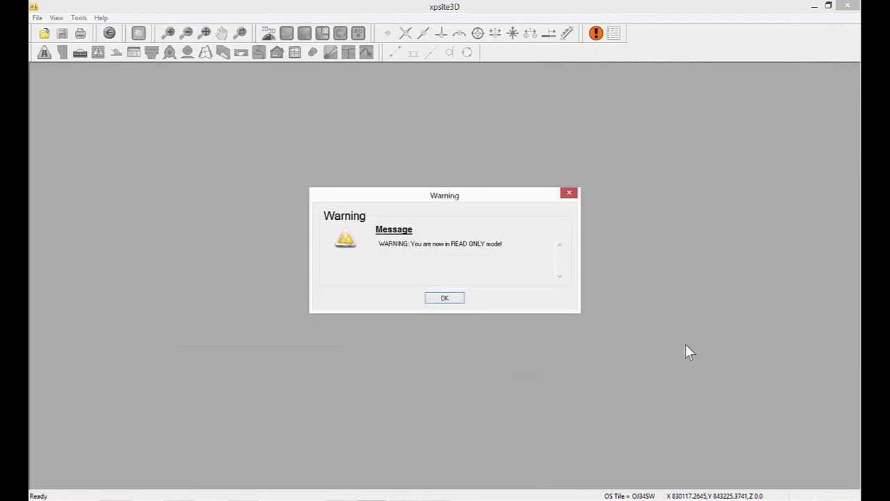
{"action": "left_click", "coordinate": [461, 301]}
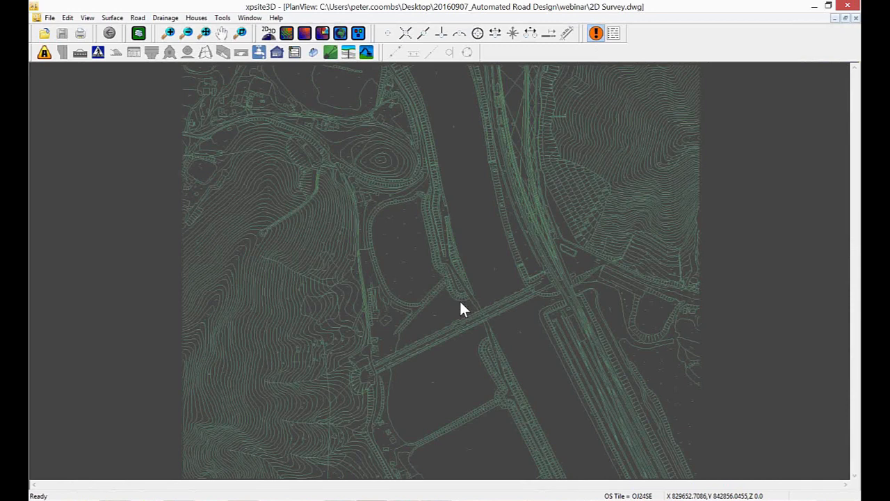
Step: Examine the contour lines and spot-level texts around the small hill in the 2D survey plan
{"action": "middle_click_drag", "start_coordinate": [440, 225], "coordinate": [420, 265]}
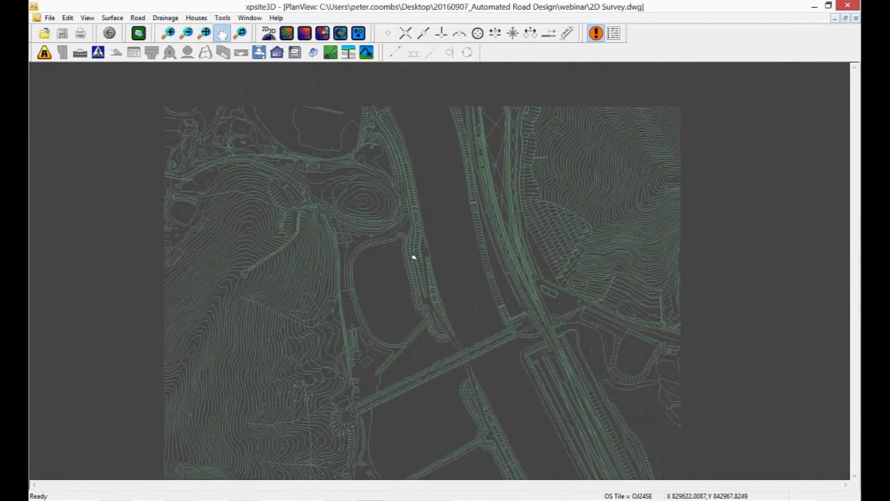
{"action": "scroll", "coordinate": [415, 262], "scroll_direction": "up", "scroll_amount": 3}
{"action": "scroll", "coordinate": [389, 189], "scroll_direction": "up", "scroll_amount": 3}
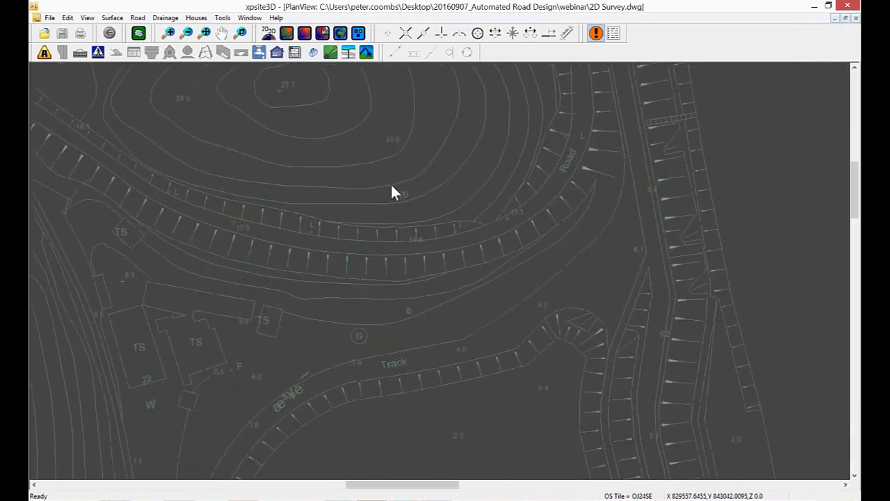
{"action": "scroll", "coordinate": [394, 189], "scroll_direction": "up", "scroll_amount": 1}
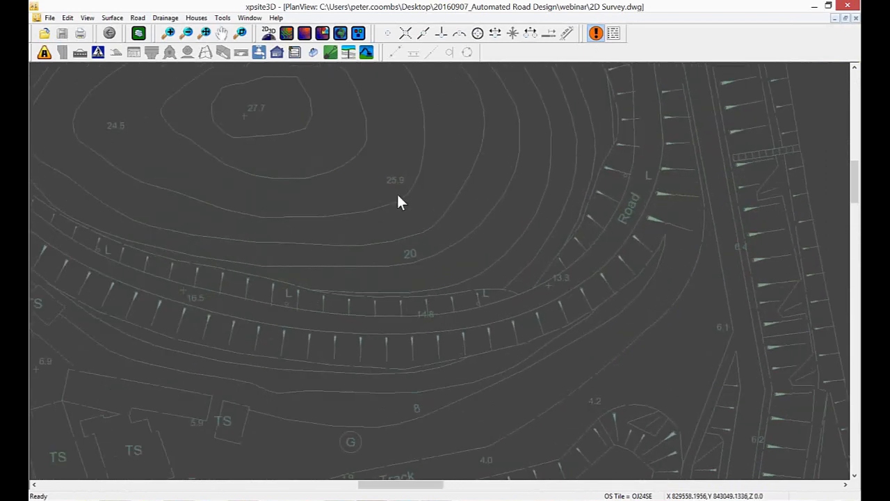
{"action": "middle_click_drag", "start_coordinate": [247, 97], "coordinate": [277, 142]}
{"action": "scroll", "coordinate": [276, 144], "scroll_direction": "down", "scroll_amount": 5}
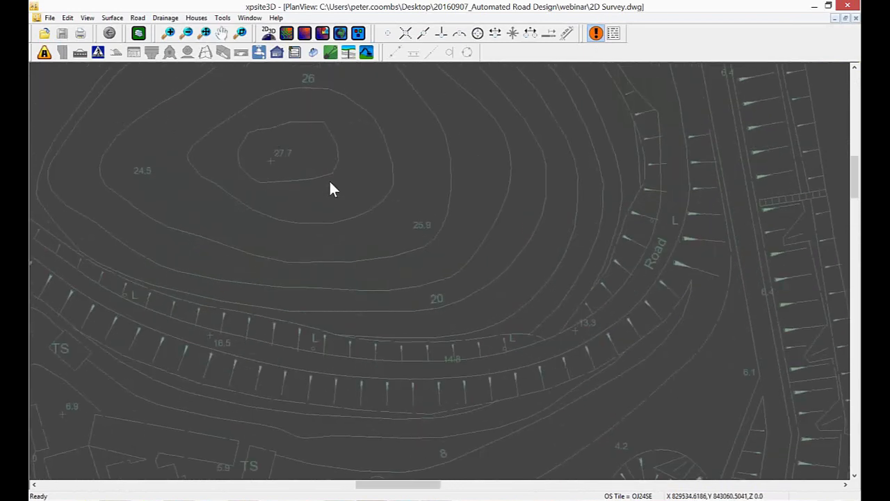
{"action": "scroll", "coordinate": [417, 214], "scroll_direction": "down", "scroll_amount": 5}
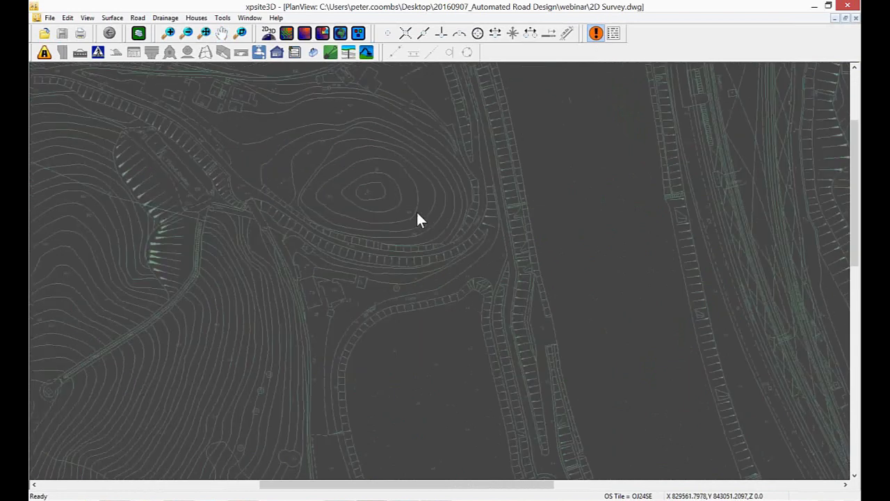
{"action": "scroll", "coordinate": [480, 259], "scroll_direction": "up", "scroll_amount": 1}
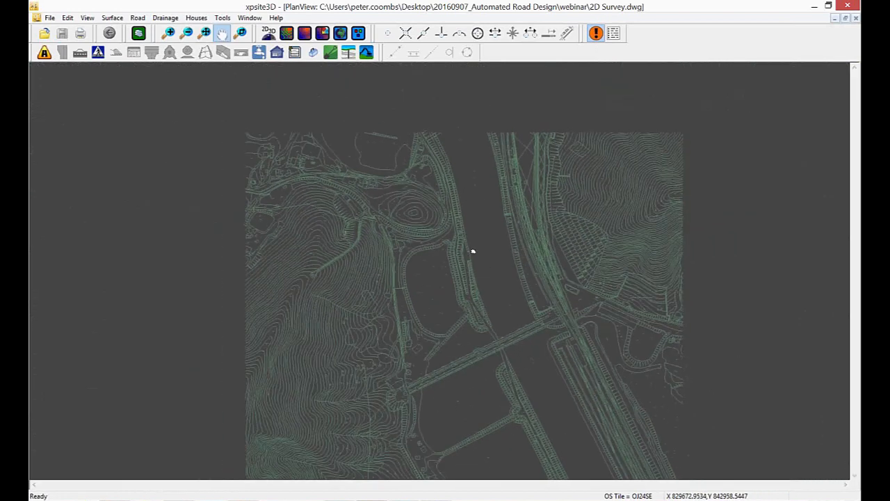
{"action": "scroll", "coordinate": [464, 247], "scroll_direction": "down", "scroll_amount": 2}
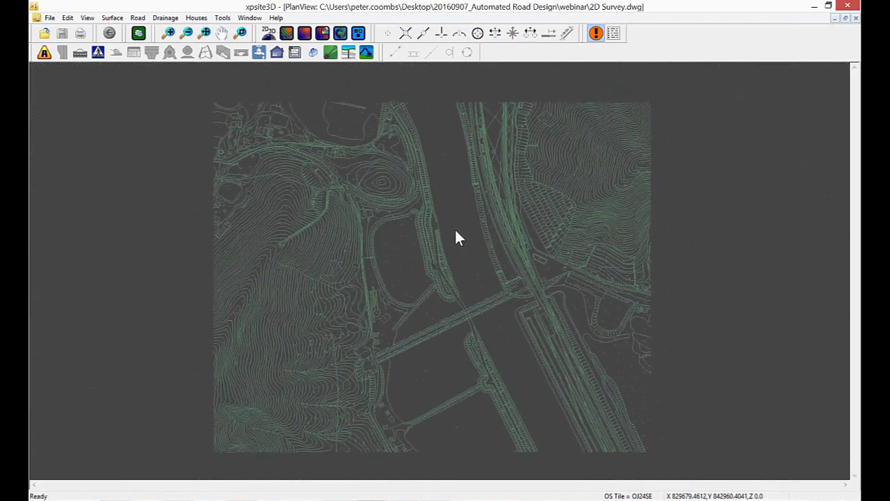
Step: Convert the 2D survey model into a 3D surface with the Automatic 2D to 3D Converter and inspect the terrain
{"action": "left_click", "coordinate": [270, 35]}
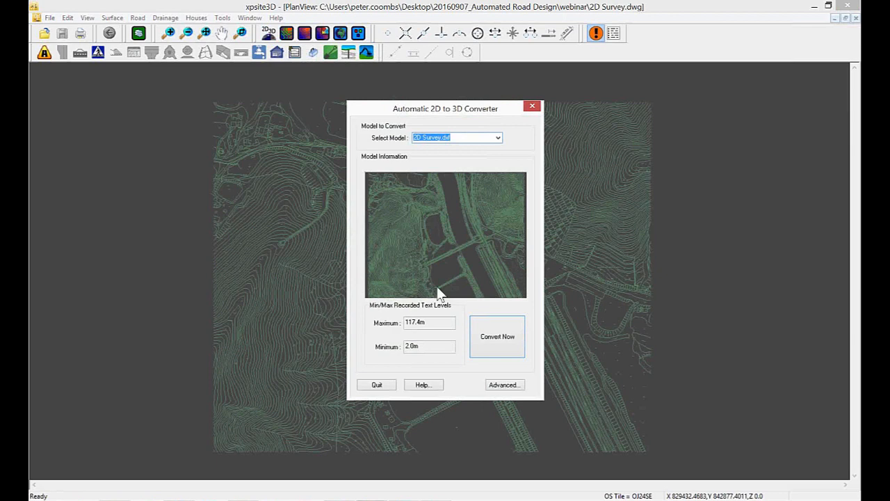
{"action": "left_click", "coordinate": [498, 346]}
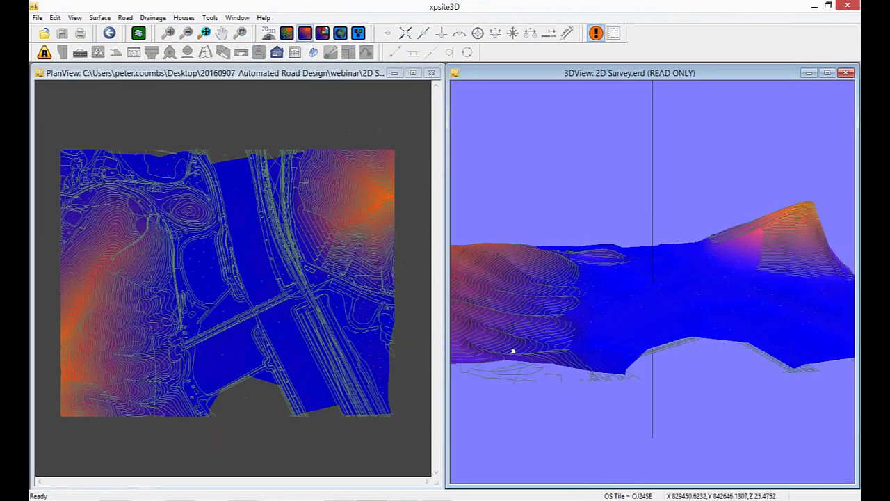
{"action": "left_click_drag", "start_coordinate": [513, 351], "coordinate": [632, 339]}
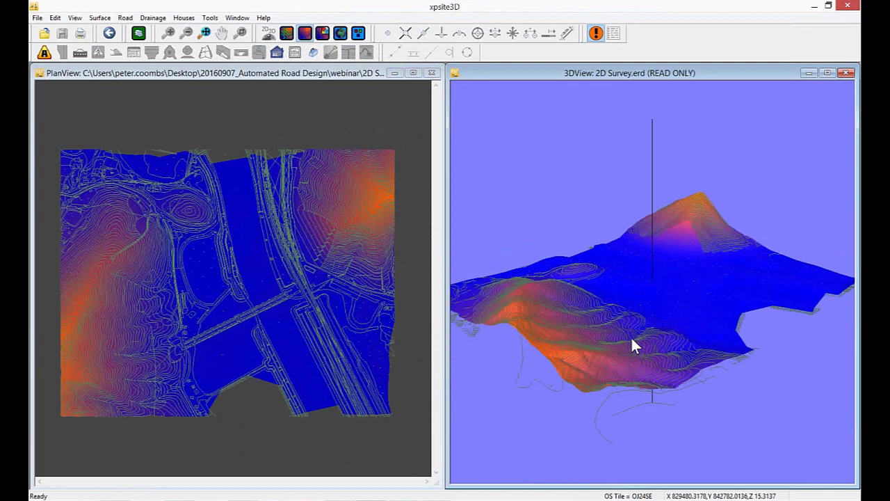
{"action": "left_click_drag", "start_coordinate": [652, 327], "coordinate": [605, 290]}
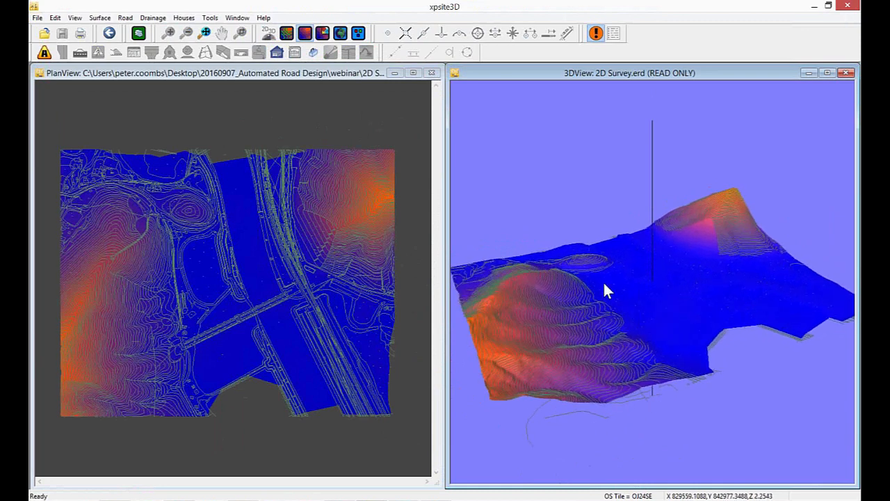
Step: Set the 3D view's vertical exaggeration to 5x and inspect the exaggerated hills
{"action": "right_click", "coordinate": [667, 284]}
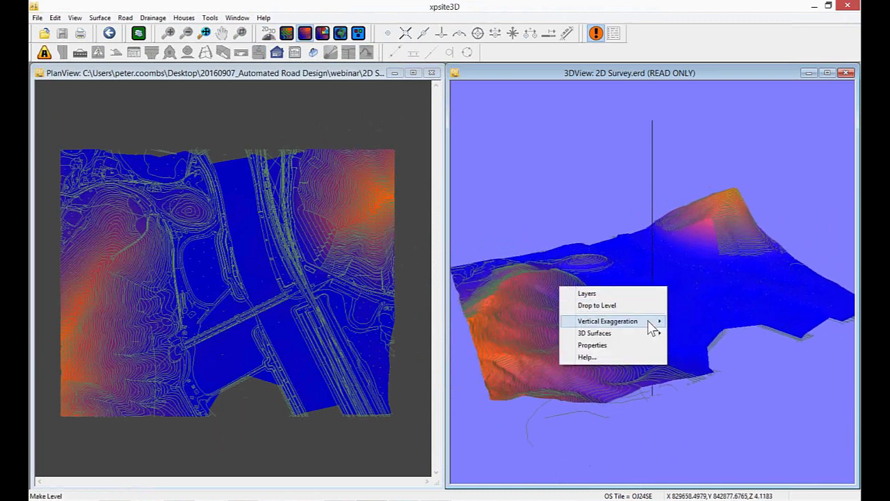
{"action": "mouse_move", "coordinate": [649, 323]}
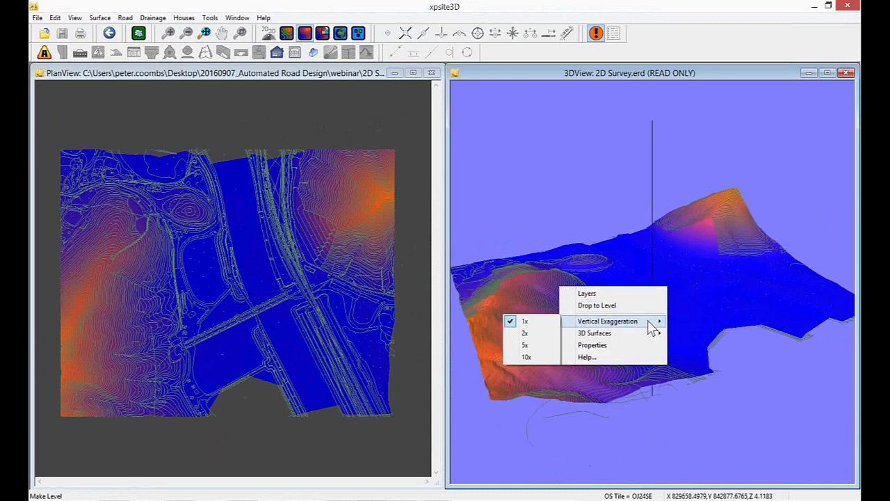
{"action": "left_click", "coordinate": [550, 346]}
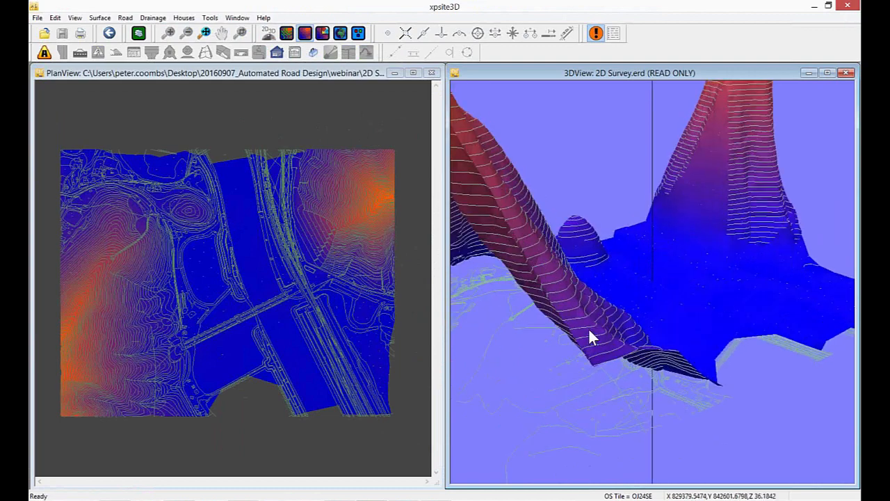
{"action": "left_click_drag", "start_coordinate": [600, 324], "coordinate": [600, 298]}
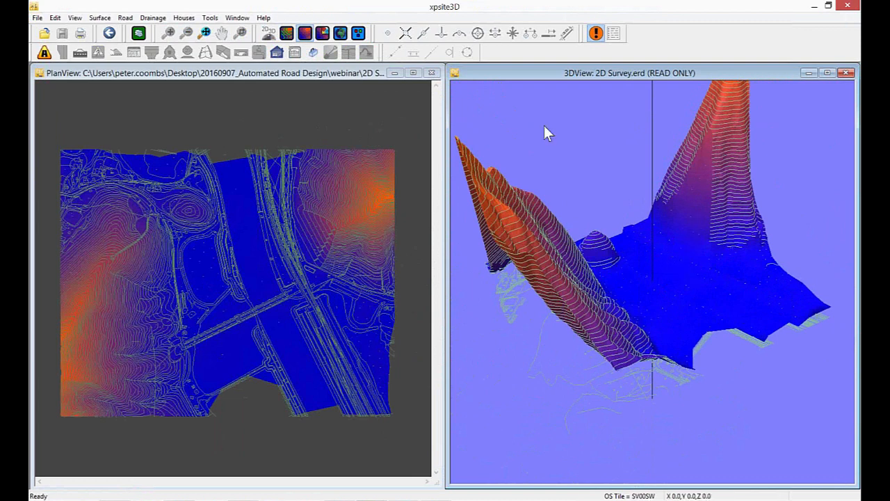
Step: Close the 2D survey and open the drawing 3D Survey (Medium) - At OS Grid in read-only mode
{"action": "left_click", "coordinate": [412, 73]}
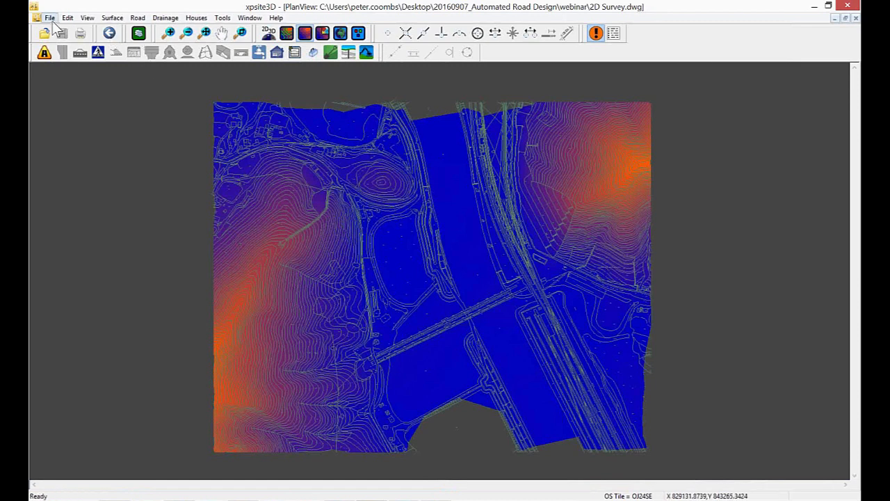
{"action": "left_click", "coordinate": [855, 18]}
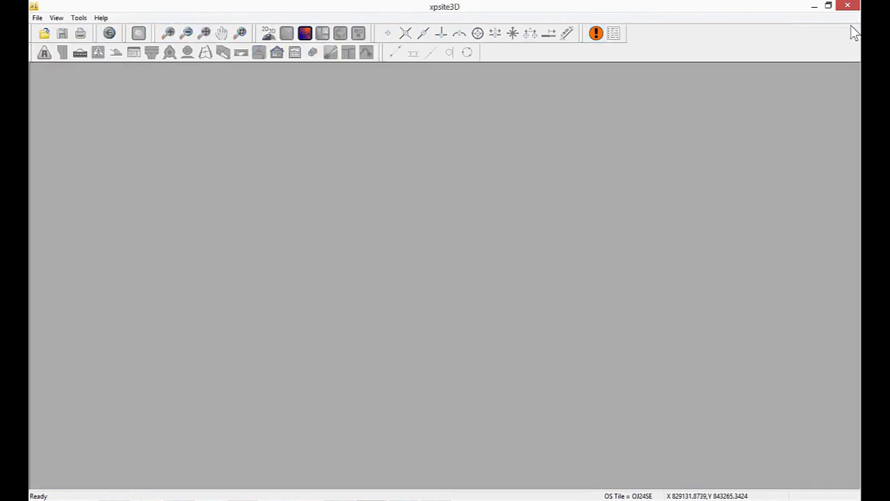
{"action": "left_click", "coordinate": [38, 18]}
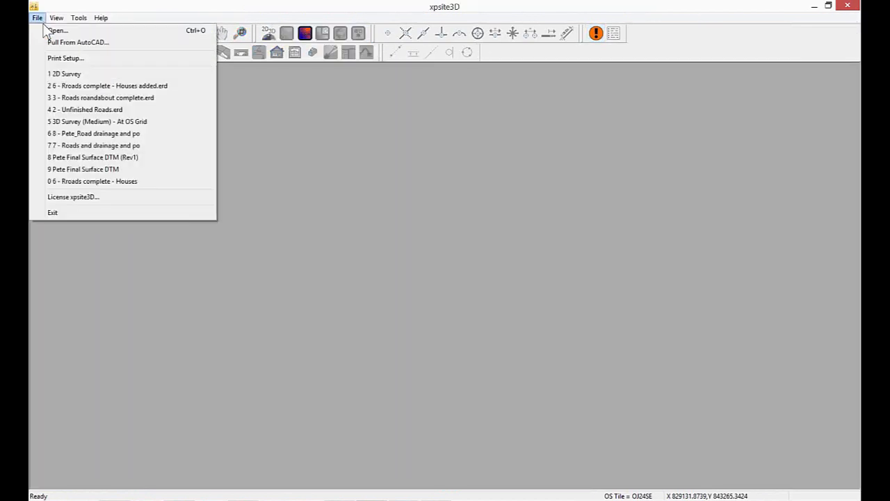
{"action": "left_click", "coordinate": [59, 33]}
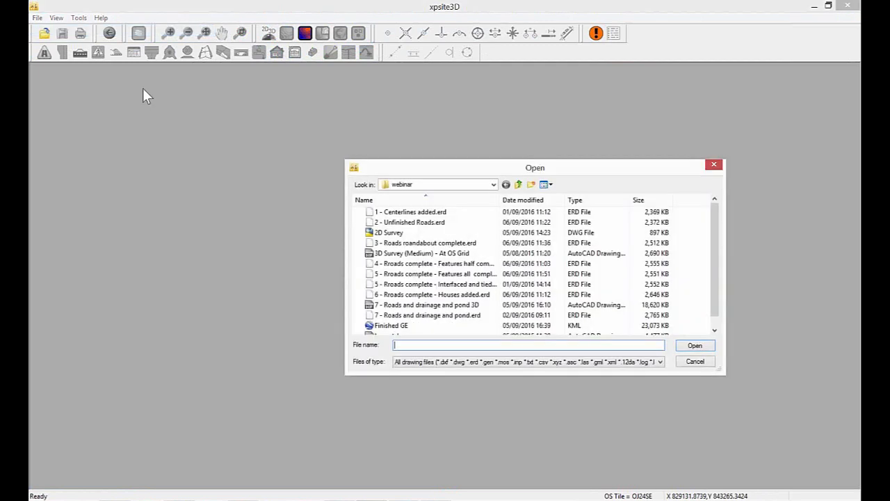
{"action": "left_click", "coordinate": [421, 254]}
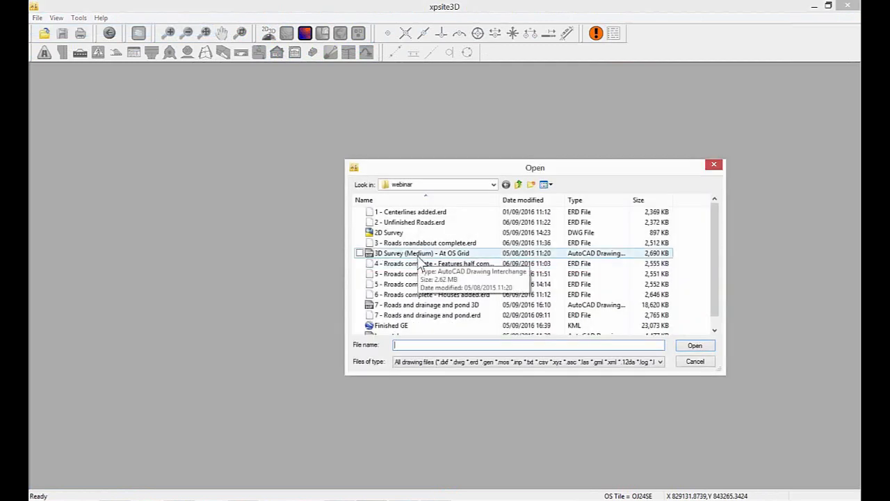
{"action": "left_click", "coordinate": [694, 346]}
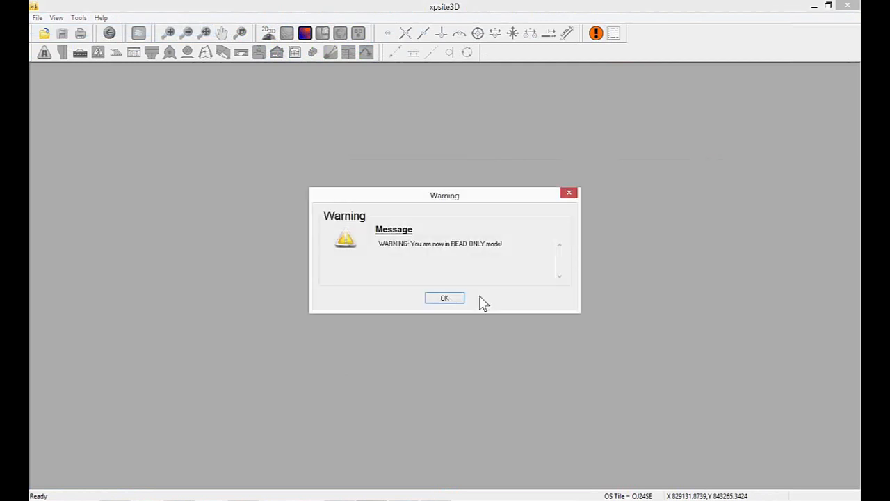
{"action": "left_click", "coordinate": [444, 298]}
Step: Show the 3D survey as a green surface model beside the plan and inspect it from another angle
{"action": "scroll", "coordinate": [487, 251], "scroll_direction": "up", "scroll_amount": 3}
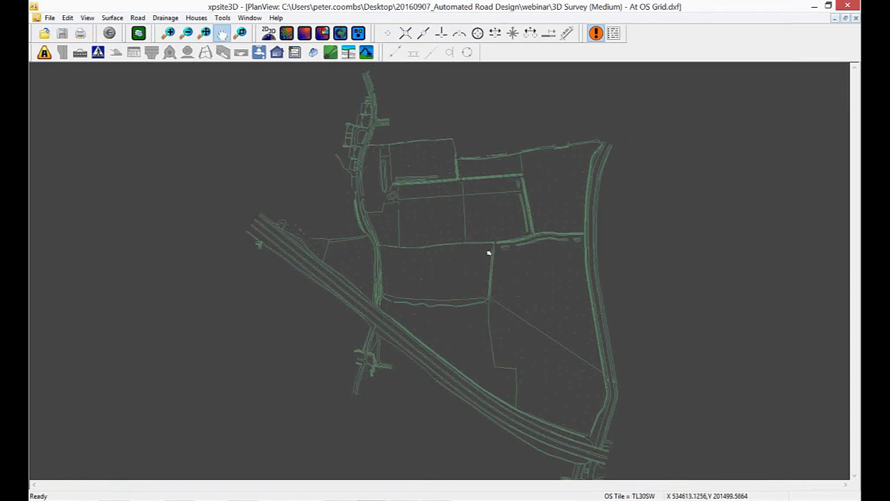
{"action": "left_click", "coordinate": [342, 36]}
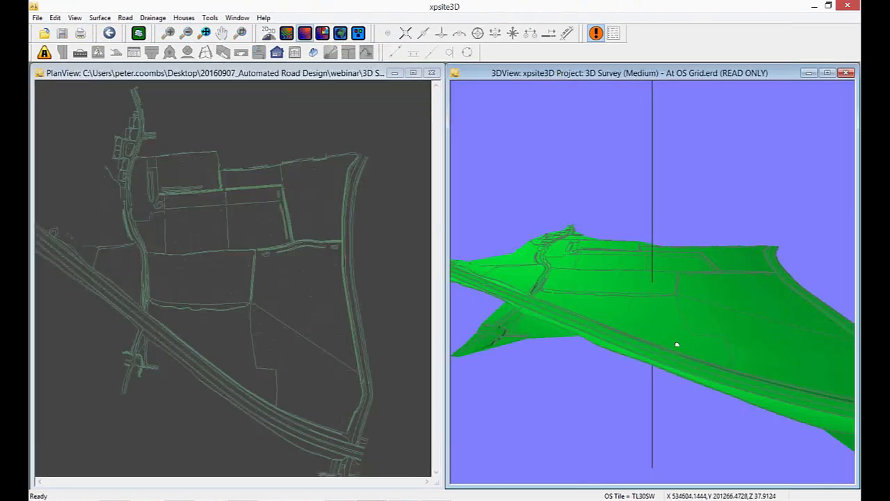
{"action": "left_click_drag", "start_coordinate": [668, 353], "coordinate": [619, 324]}
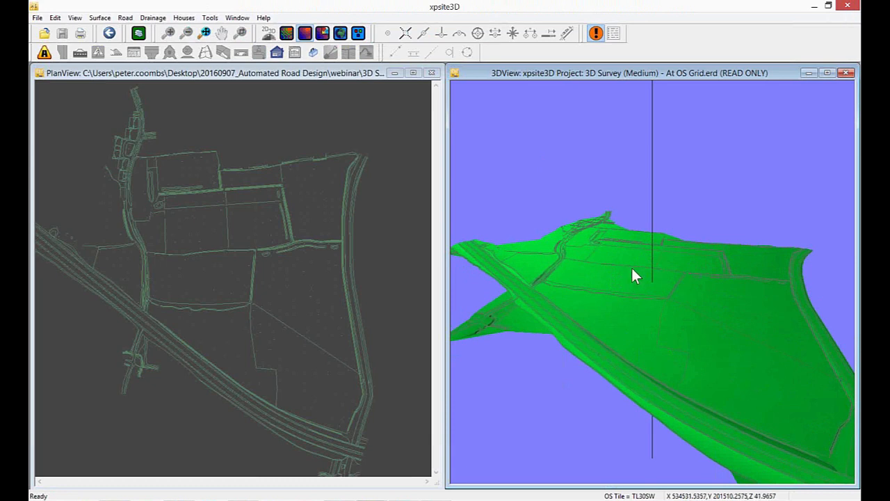
Step: Draw a new zigzag road centreline with four points across the northern fields, starting beside the western lane and heading east
{"action": "left_click", "coordinate": [276, 278]}
{"action": "scroll", "coordinate": [232, 273], "scroll_direction": "up", "scroll_amount": 2}
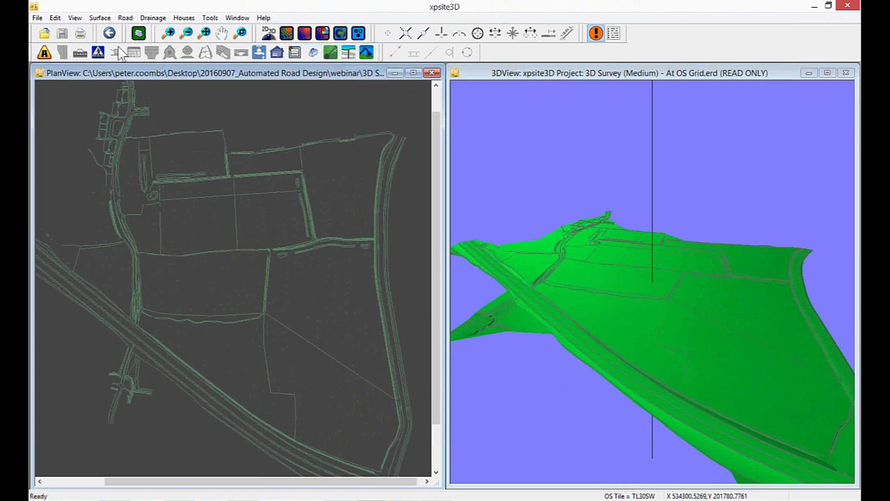
{"action": "left_click", "coordinate": [44, 52]}
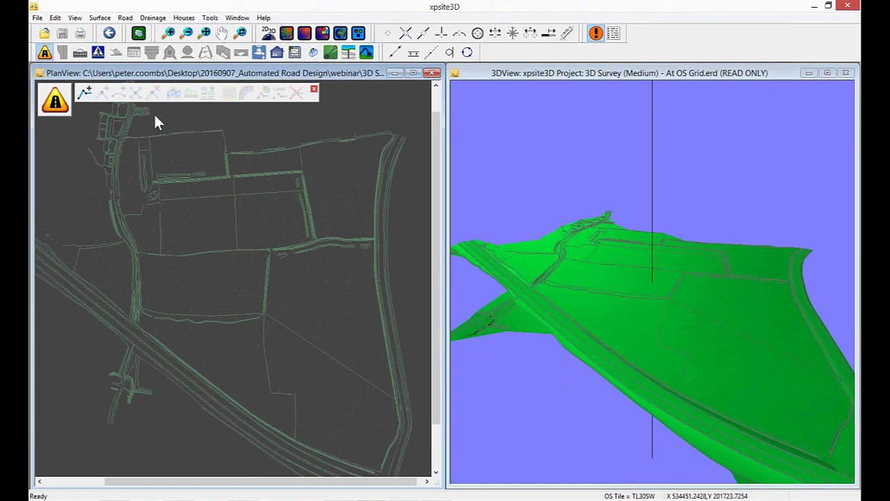
{"action": "left_click", "coordinate": [86, 94]}
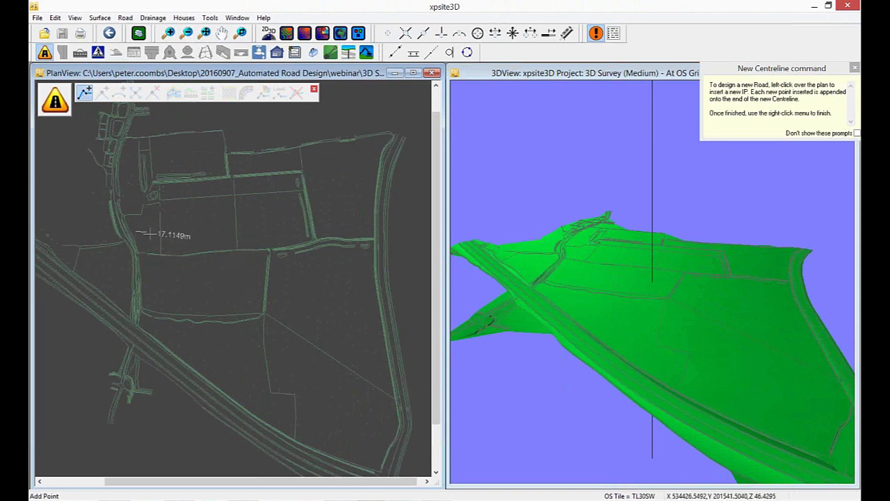
{"action": "scroll", "coordinate": [159, 223], "scroll_direction": "up", "scroll_amount": 2}
{"action": "scroll", "coordinate": [159, 222], "scroll_direction": "up", "scroll_amount": 1}
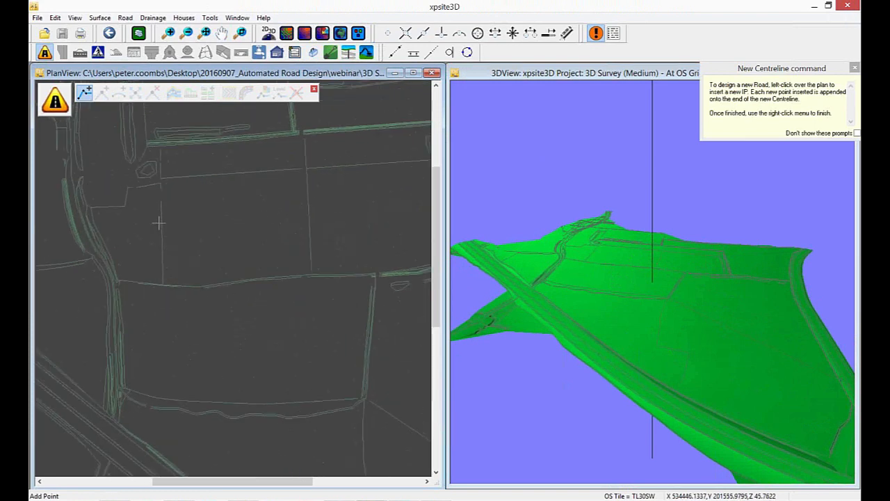
{"action": "left_click", "coordinate": [113, 237]}
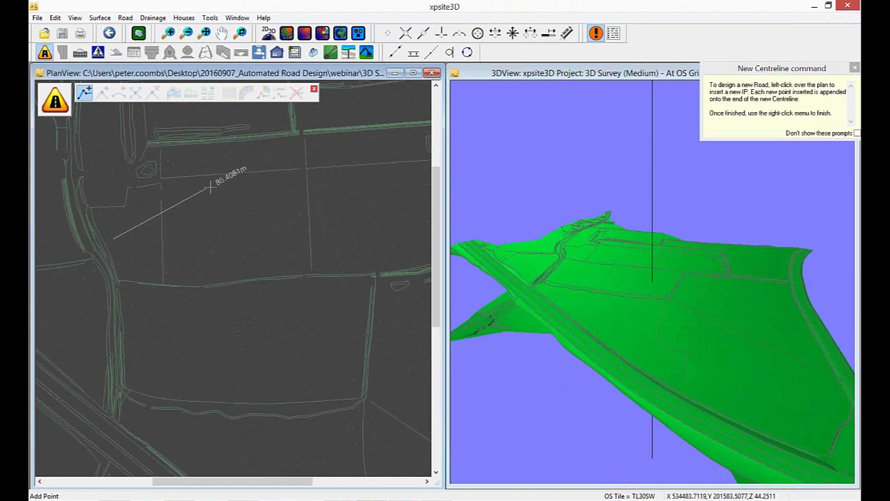
{"action": "left_click", "coordinate": [214, 185]}
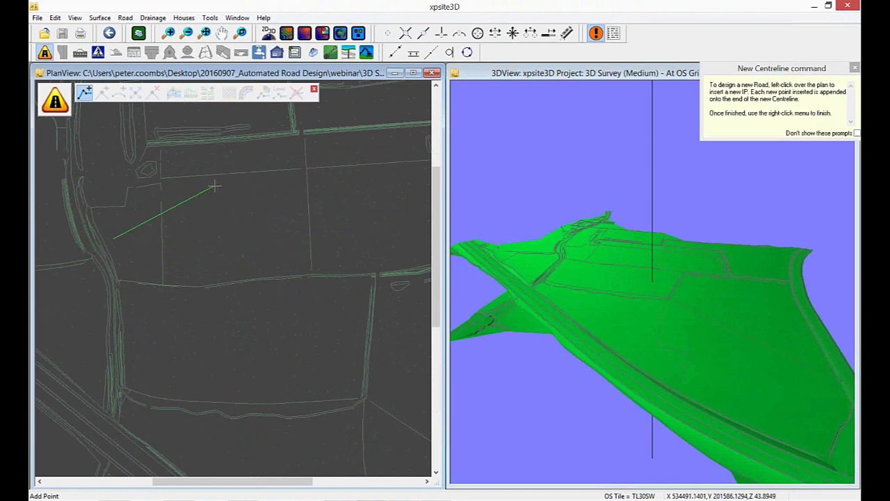
{"action": "left_click", "coordinate": [303, 271]}
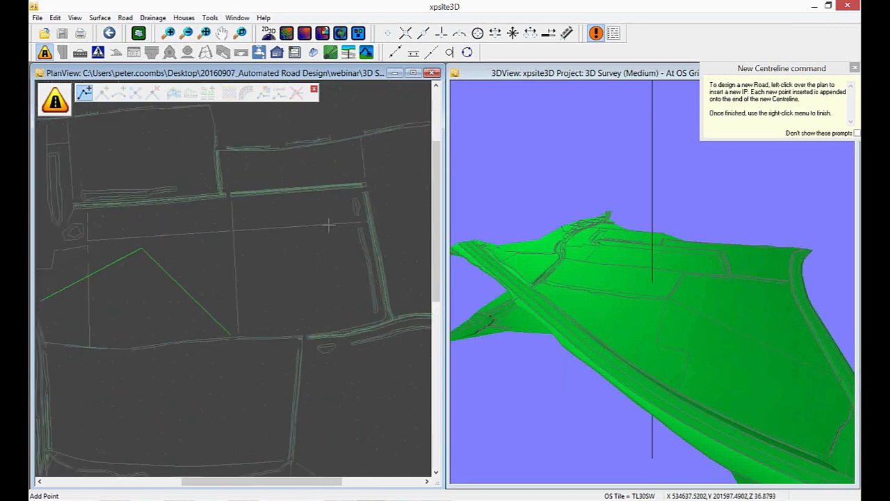
{"action": "left_click", "coordinate": [353, 194]}
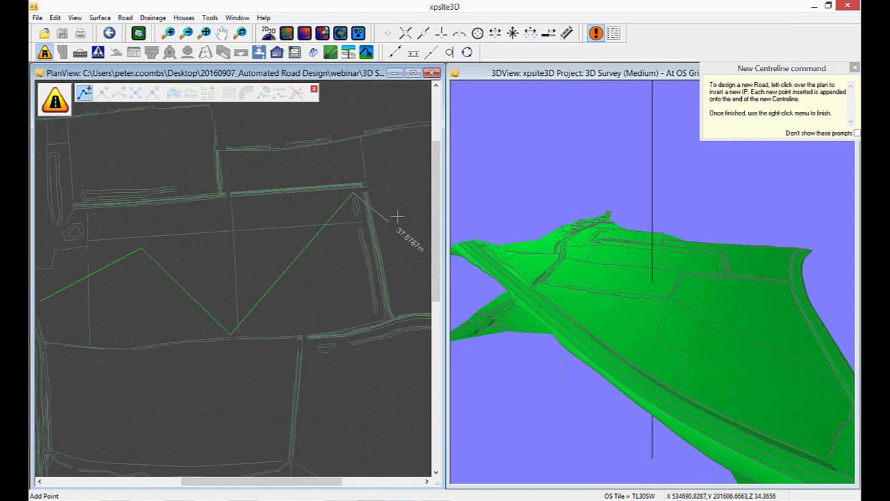
{"action": "right_click", "coordinate": [371, 219]}
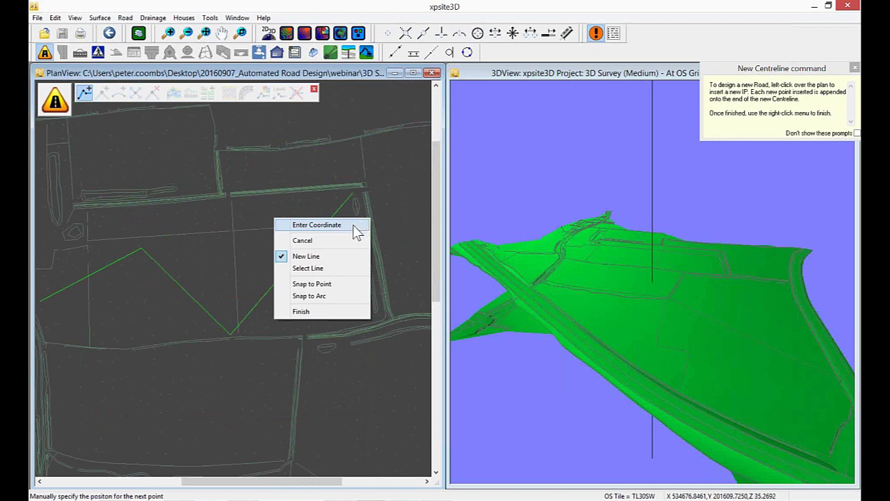
{"action": "left_click", "coordinate": [352, 225]}
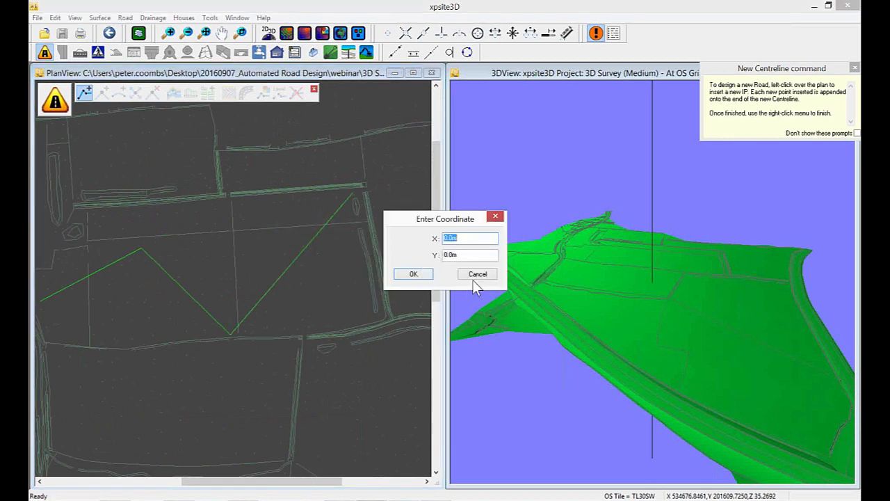
{"action": "left_click", "coordinate": [475, 274]}
Step: Finish the centreline and insert an extra point in its eastern leg, bowed out to the northwest
{"action": "right_click", "coordinate": [385, 238]}
{"action": "left_click", "coordinate": [343, 331]}
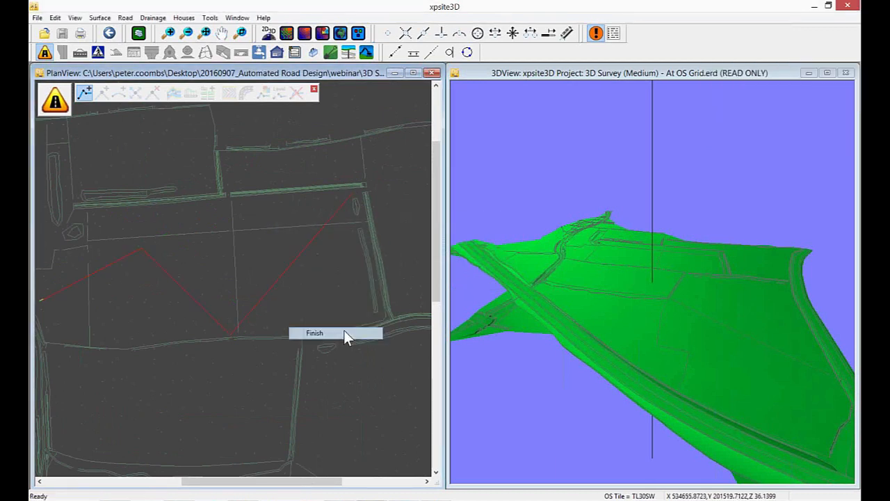
{"action": "middle_click_drag", "start_coordinate": [251, 310], "coordinate": [274, 317]}
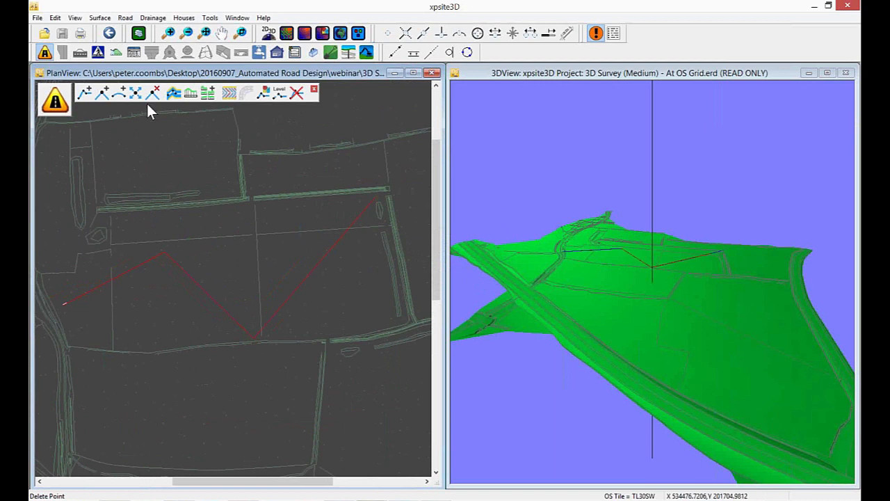
{"action": "left_click", "coordinate": [101, 92]}
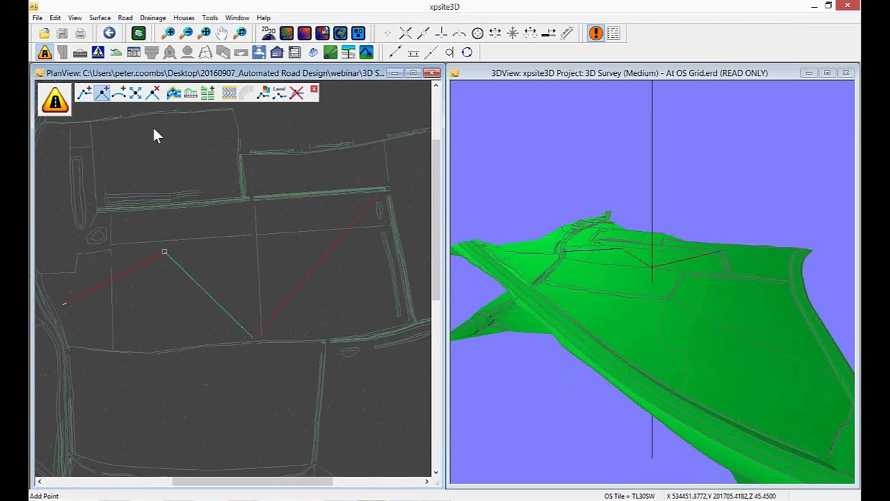
{"action": "left_click", "coordinate": [295, 252]}
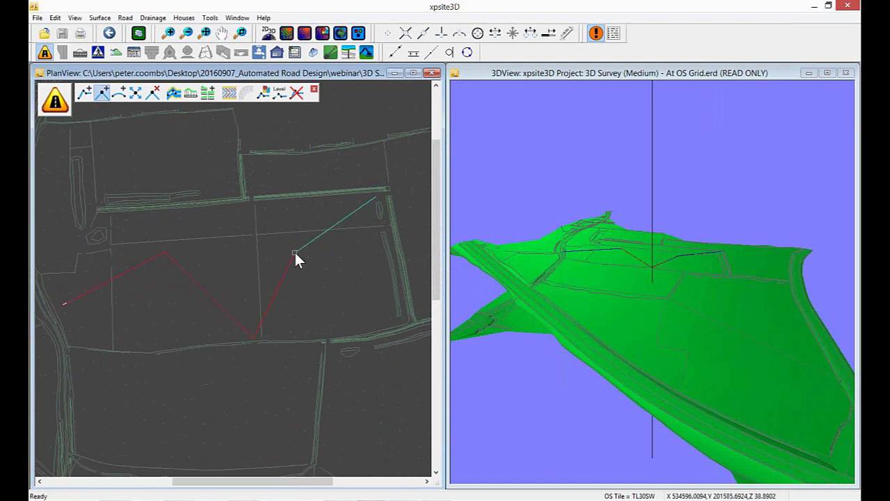
Step: Add an arc at the centreline's western bend and look at its radius and transition properties
{"action": "left_click", "coordinate": [121, 96]}
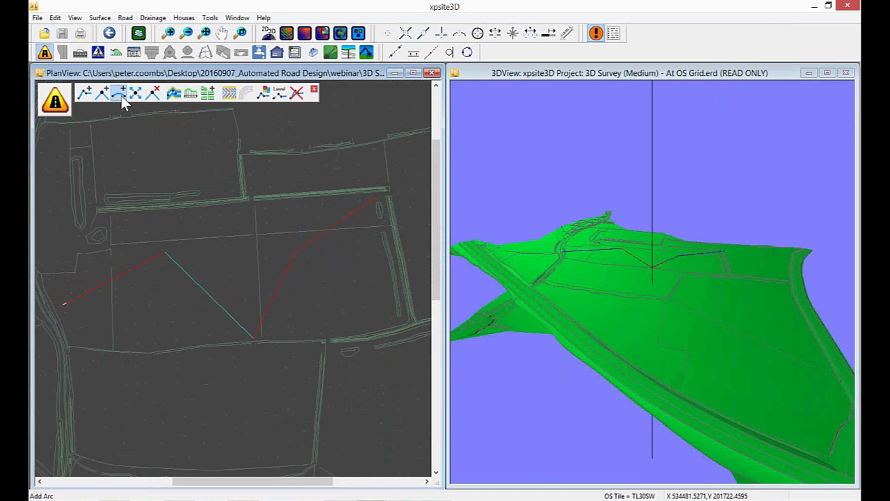
{"action": "left_click", "coordinate": [168, 245]}
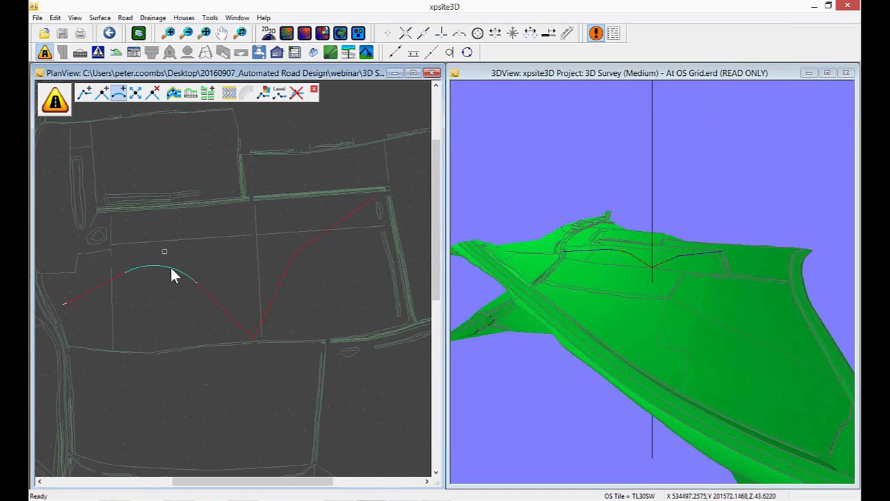
{"action": "right_click", "coordinate": [171, 266]}
{"action": "left_click", "coordinate": [155, 272]}
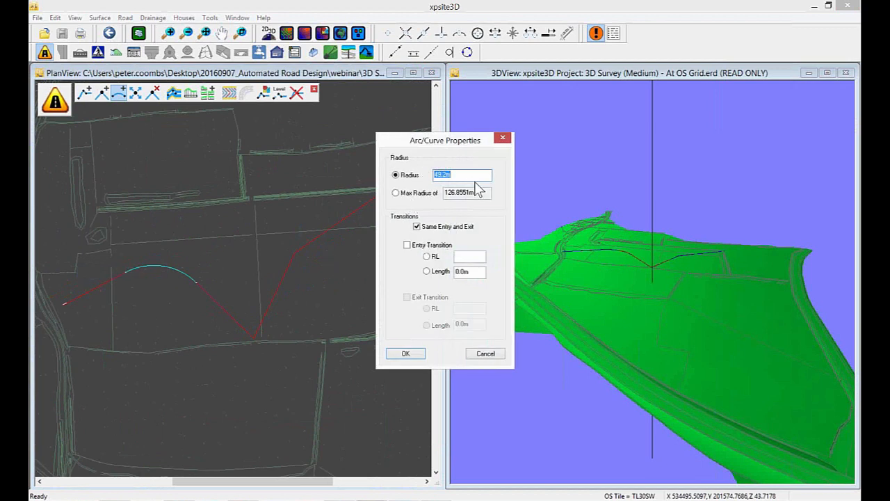
{"action": "left_click", "coordinate": [502, 137]}
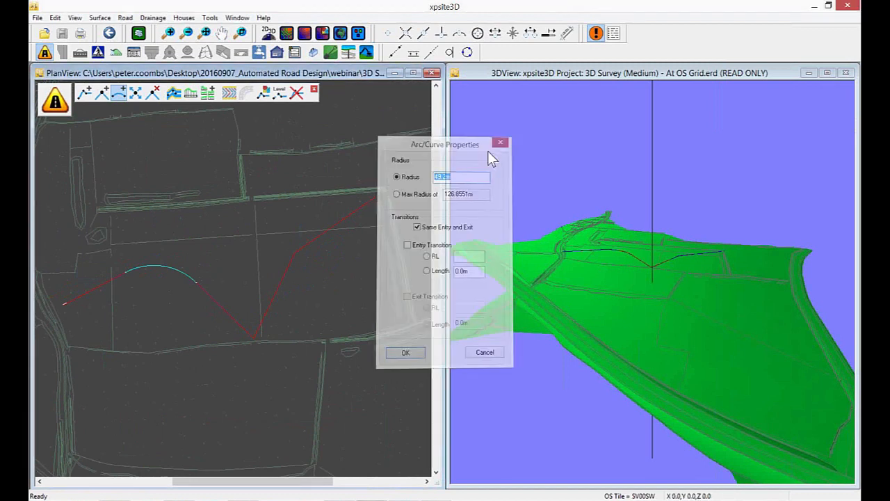
Step: Add an arc at the inserted point in the centreline's eastern leg and end the arc command
{"action": "left_click", "coordinate": [300, 255]}
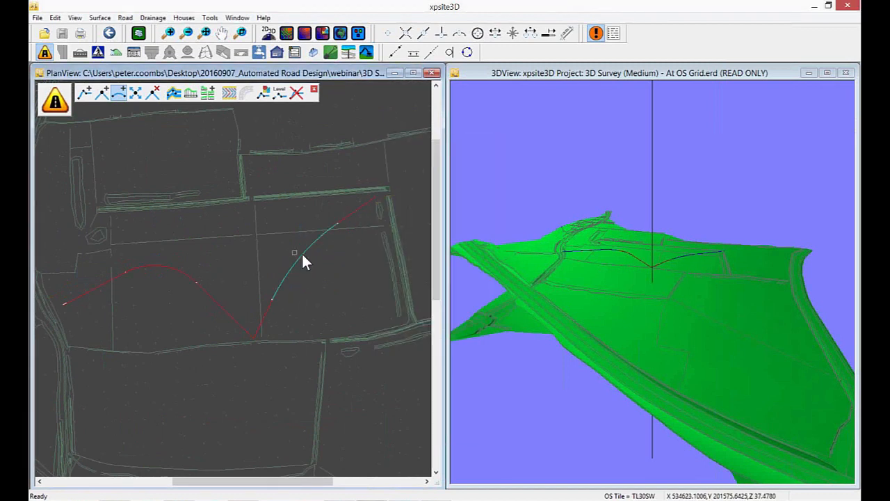
{"action": "right_click", "coordinate": [302, 257]}
{"action": "left_click", "coordinate": [292, 319]}
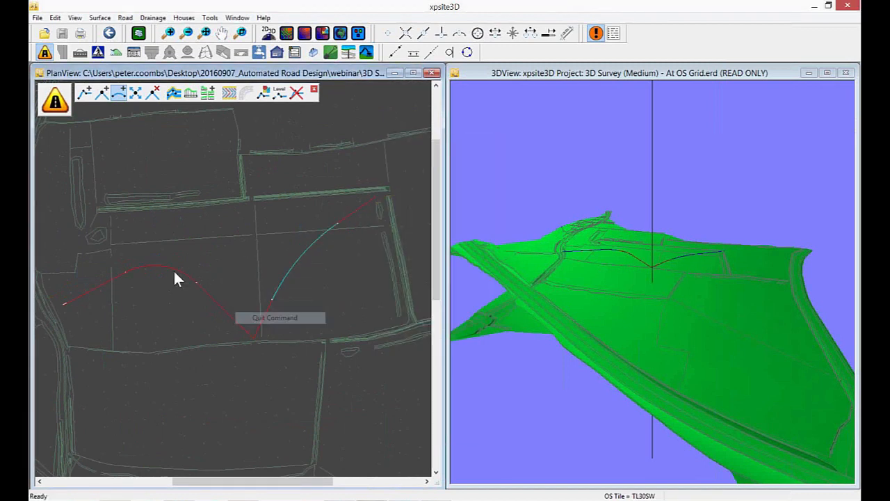
Step: Open the channel, kerb and footway settings for the new centreline
{"action": "left_click", "coordinate": [174, 98]}
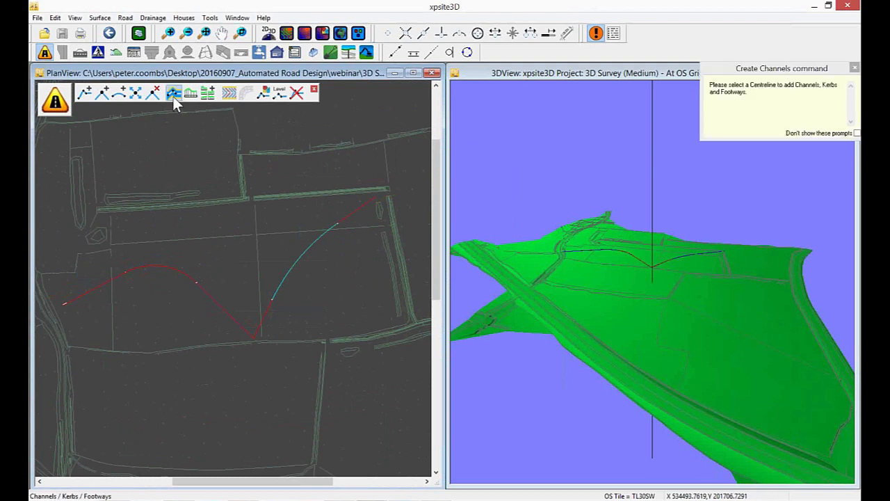
{"action": "left_click", "coordinate": [184, 275]}
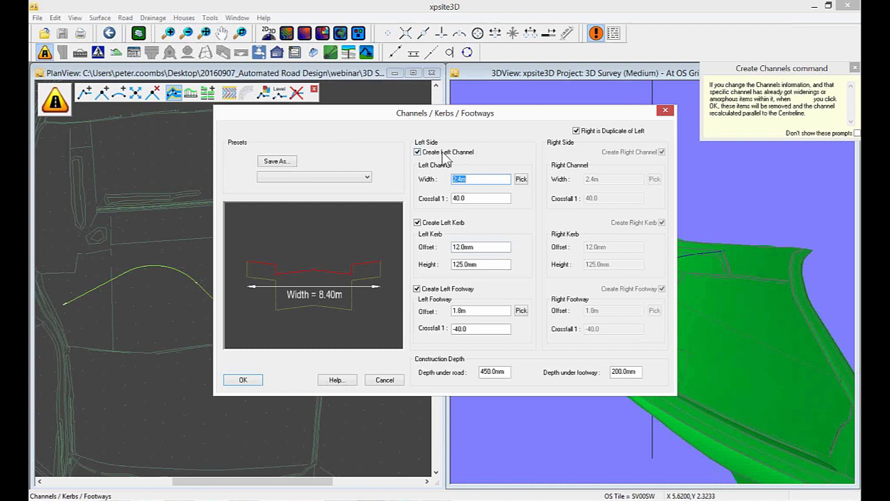
Step: Try a separate right channel crossfall of -40, and restore the right side as a duplicate of the left
{"action": "left_click", "coordinate": [575, 131]}
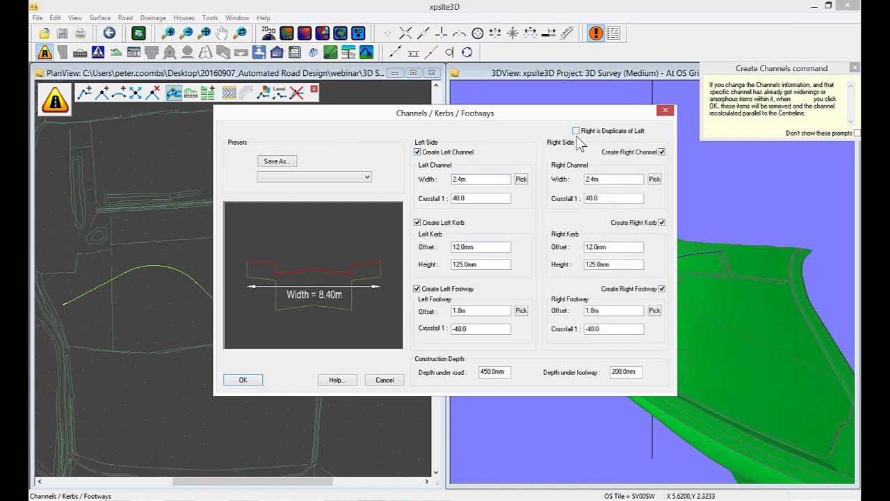
{"action": "left_click", "coordinate": [589, 198]}
{"action": "type", "text": "-"}
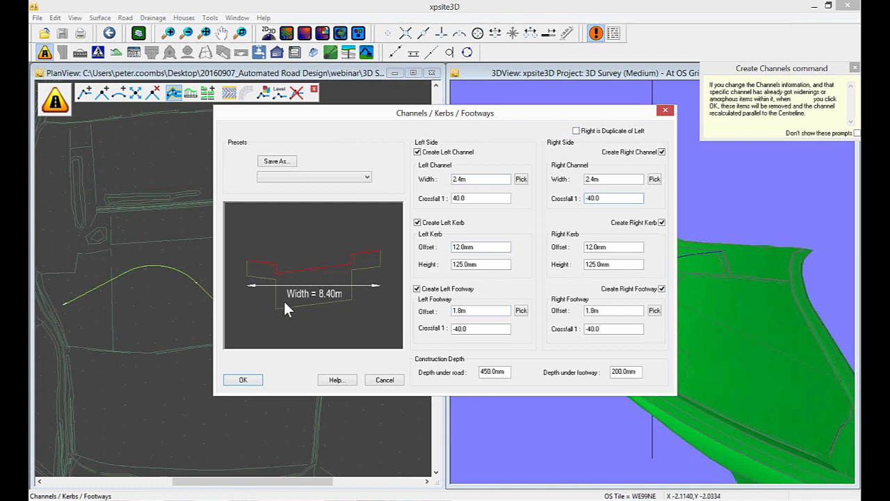
{"action": "key", "text": "BackSpace"}
{"action": "left_click", "coordinate": [661, 151]}
{"action": "left_click", "coordinate": [576, 131]}
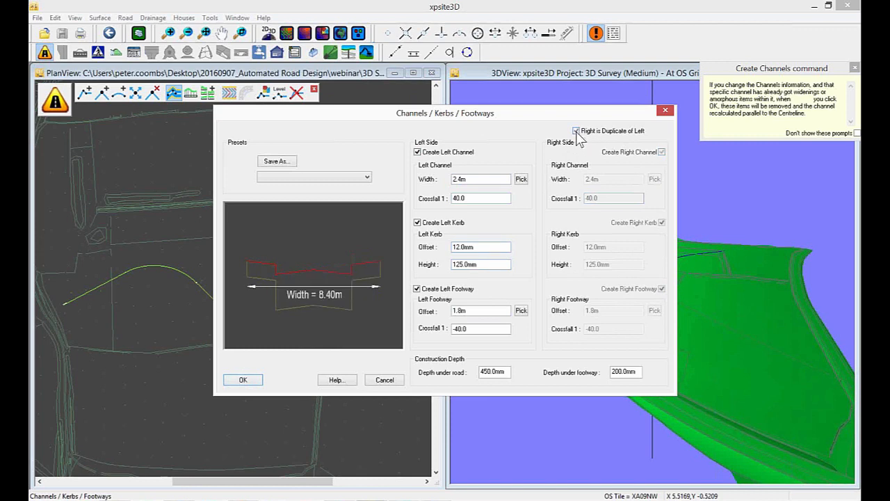
Step: Create 2.4 m channels, kerbs and 1.8 m footways on both sides of the centreline and view the road in 3D
{"action": "left_click", "coordinate": [240, 380]}
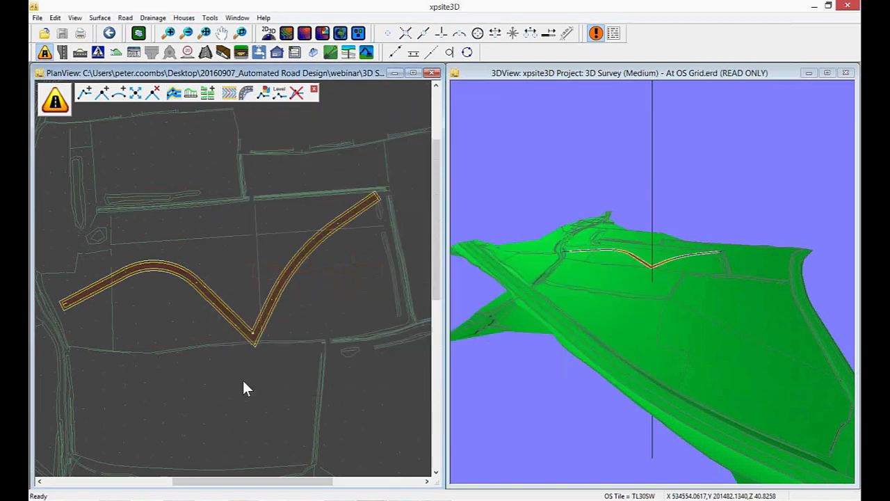
{"action": "left_click", "coordinate": [607, 73]}
{"action": "left_click_drag", "start_coordinate": [649, 221], "coordinate": [616, 243]}
{"action": "scroll", "coordinate": [645, 248], "scroll_direction": "up", "scroll_amount": 4}
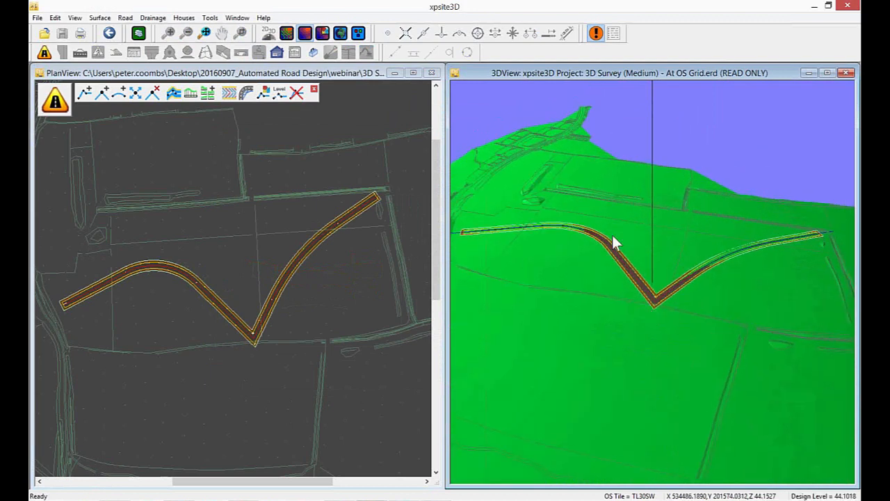
Step: Add an arc at the sharp southern bend of the road centreline in the plan
{"action": "left_click", "coordinate": [224, 260]}
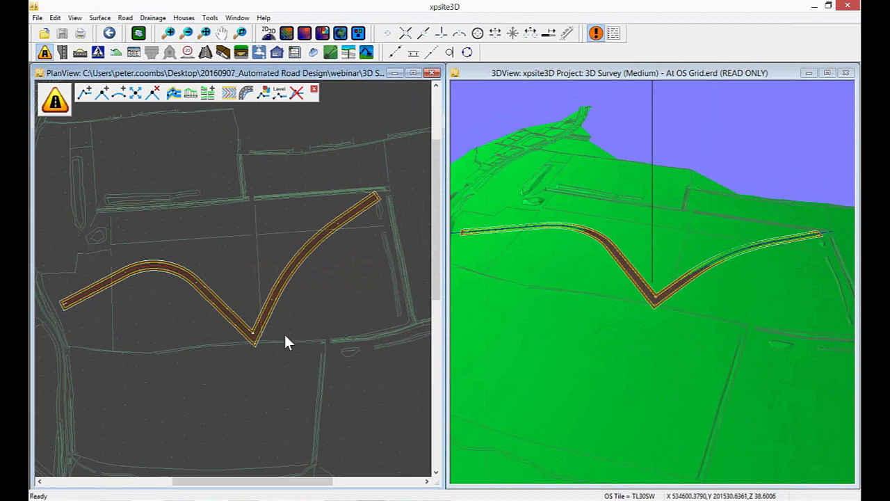
{"action": "scroll", "coordinate": [265, 340], "scroll_direction": "up", "scroll_amount": 4}
{"action": "scroll", "coordinate": [241, 327], "scroll_direction": "up", "scroll_amount": 2}
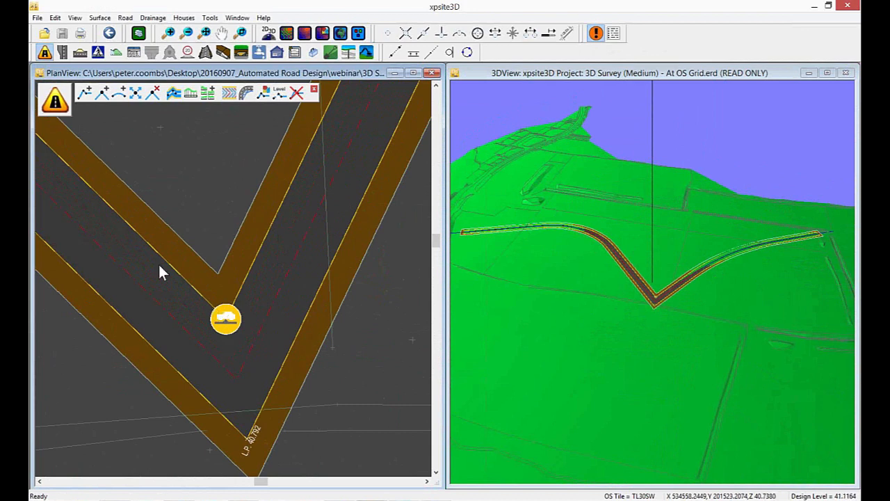
{"action": "scroll", "coordinate": [236, 329], "scroll_direction": "down", "scroll_amount": 1}
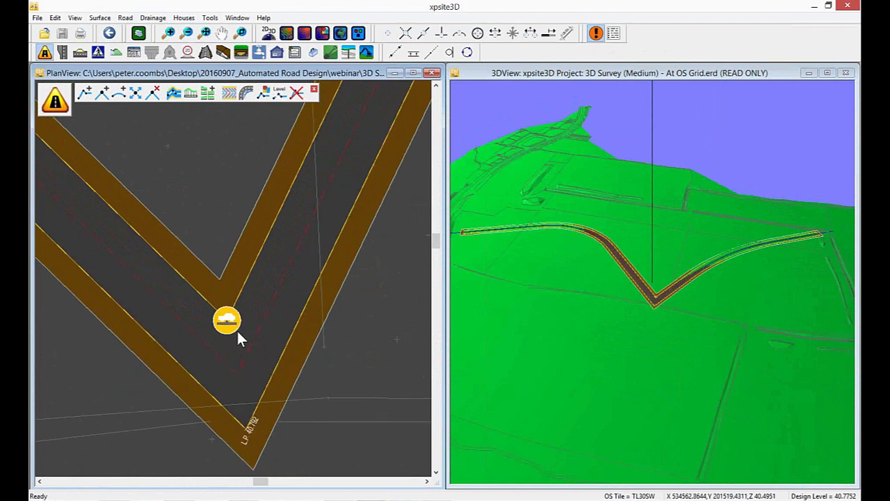
{"action": "left_click", "coordinate": [119, 93]}
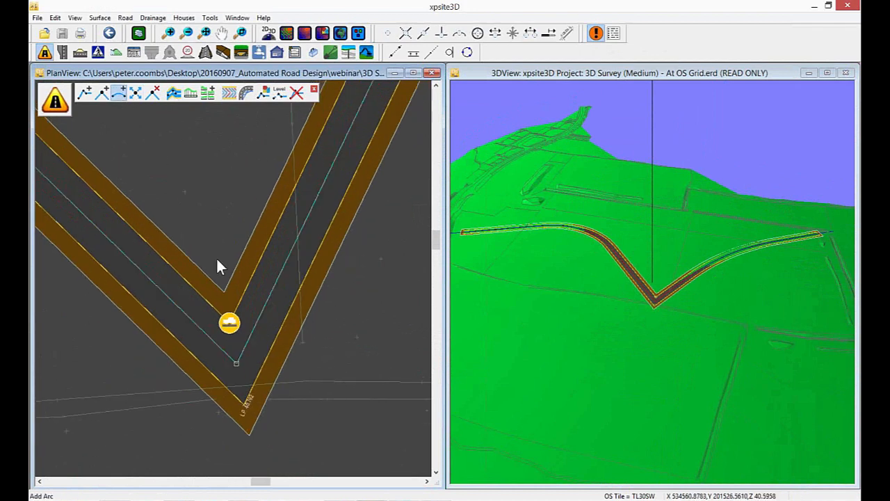
{"action": "left_click", "coordinate": [237, 358]}
{"action": "scroll", "coordinate": [254, 326], "scroll_direction": "down", "scroll_amount": 5}
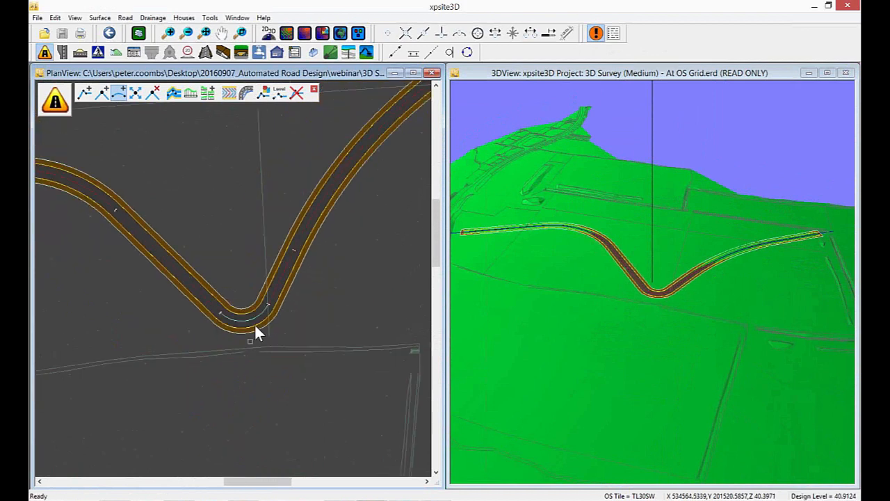
{"action": "scroll", "coordinate": [254, 322], "scroll_direction": "down", "scroll_amount": 3}
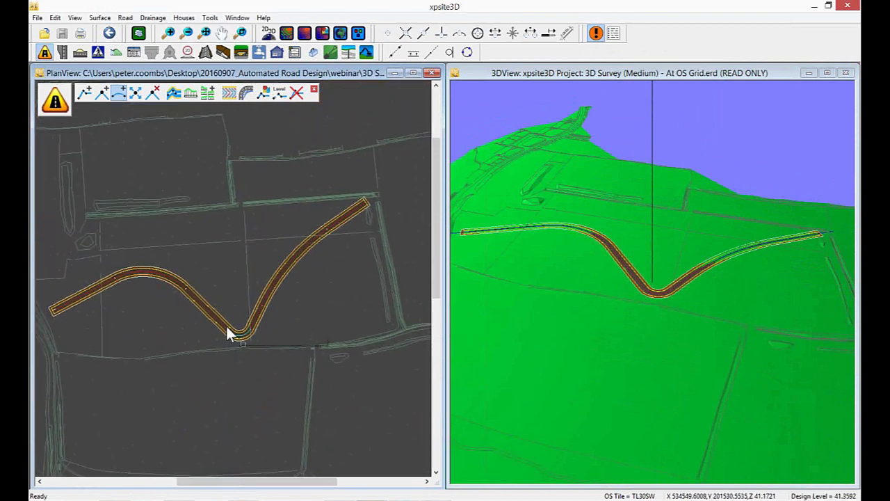
Step: Draw a second road centreline with one bend from the southern field up to the main road's sharp bend
{"action": "scroll", "coordinate": [227, 330], "scroll_direction": "up", "scroll_amount": 3}
{"action": "scroll", "coordinate": [231, 337], "scroll_direction": "down", "scroll_amount": 1}
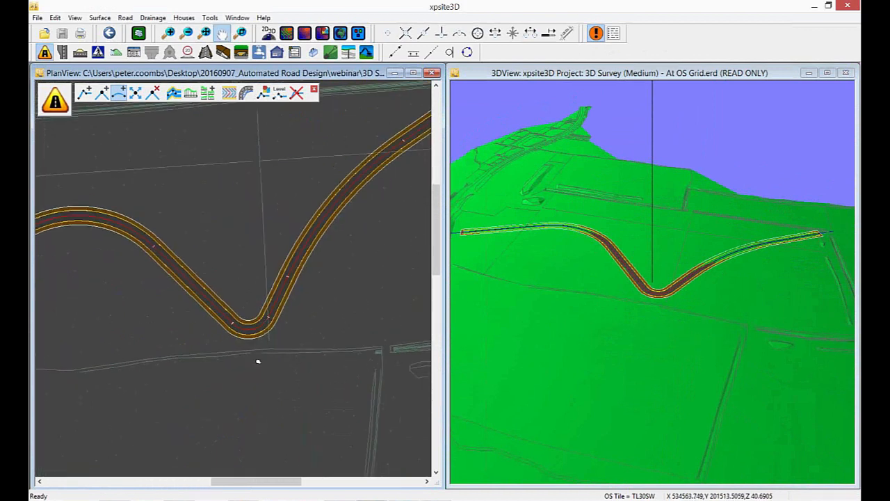
{"action": "left_click", "coordinate": [85, 93]}
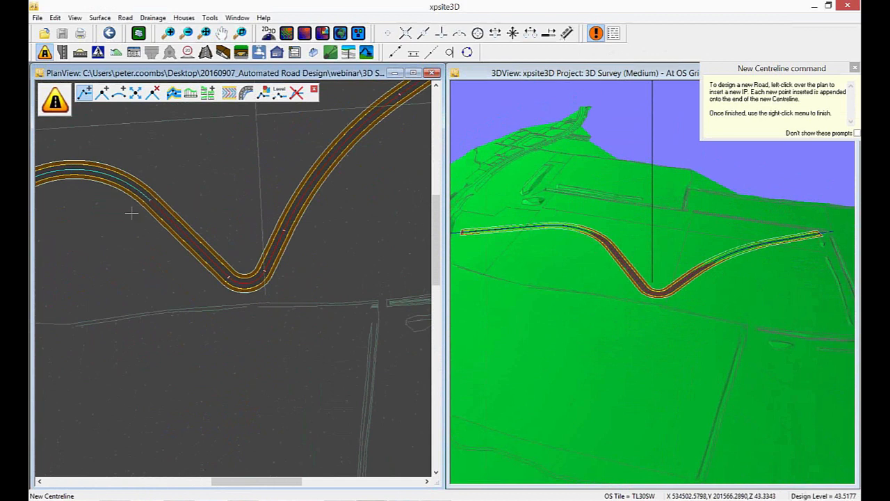
{"action": "middle_click_drag", "start_coordinate": [213, 373], "coordinate": [195, 286]}
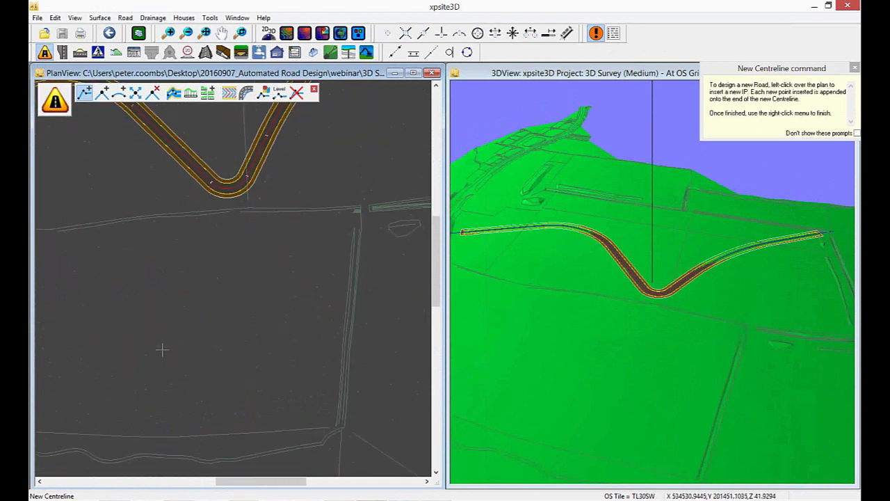
{"action": "left_click", "coordinate": [159, 357]}
{"action": "left_click", "coordinate": [239, 288]}
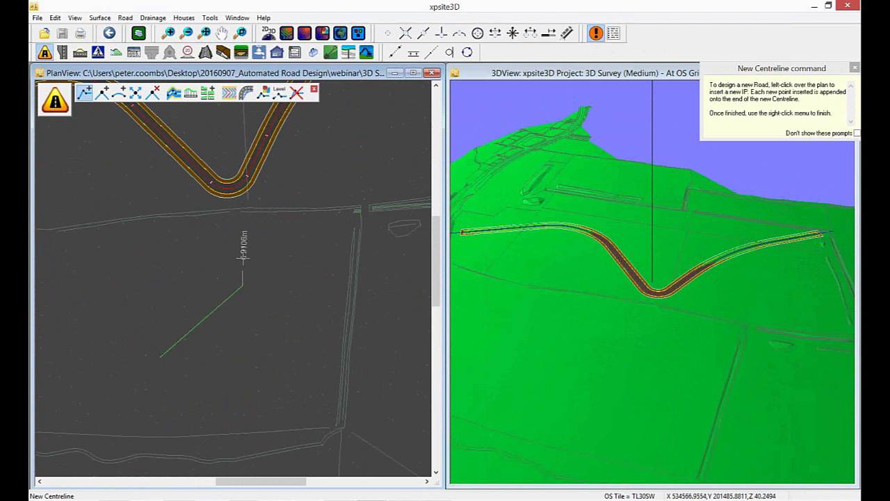
{"action": "middle_click_drag", "start_coordinate": [243, 198], "coordinate": [229, 281]}
{"action": "scroll", "coordinate": [230, 280], "scroll_direction": "up", "scroll_amount": 2}
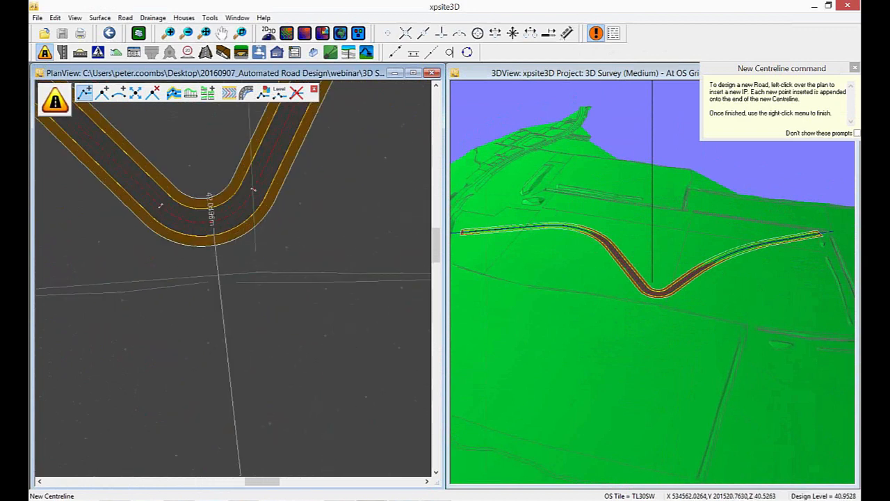
{"action": "right_click", "coordinate": [215, 236]}
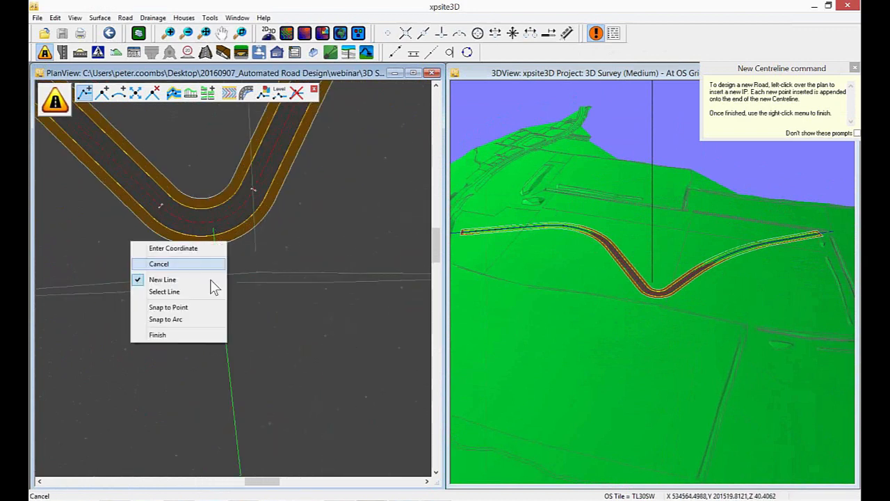
{"action": "left_click", "coordinate": [190, 332]}
Step: Add an arc at the bend of the Road 2 centreline
{"action": "scroll", "coordinate": [243, 357], "scroll_direction": "down", "scroll_amount": 2}
{"action": "middle_click_drag", "start_coordinate": [242, 357], "coordinate": [229, 269]}
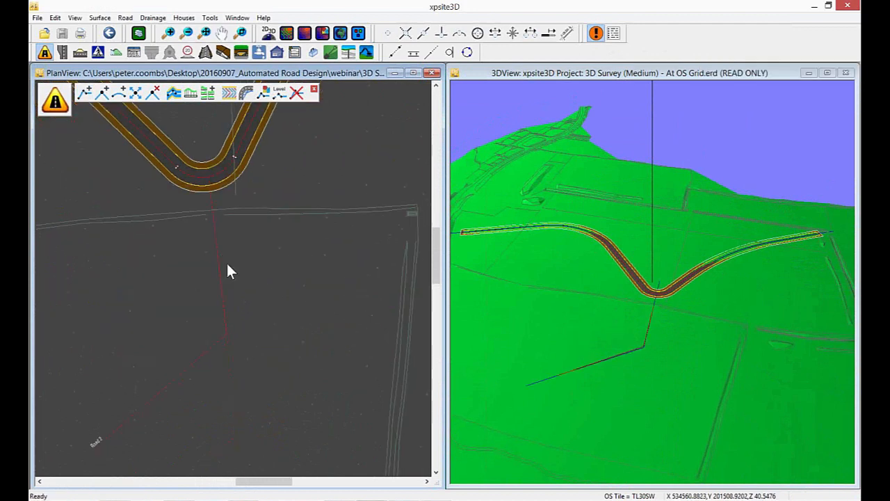
{"action": "left_click", "coordinate": [123, 98]}
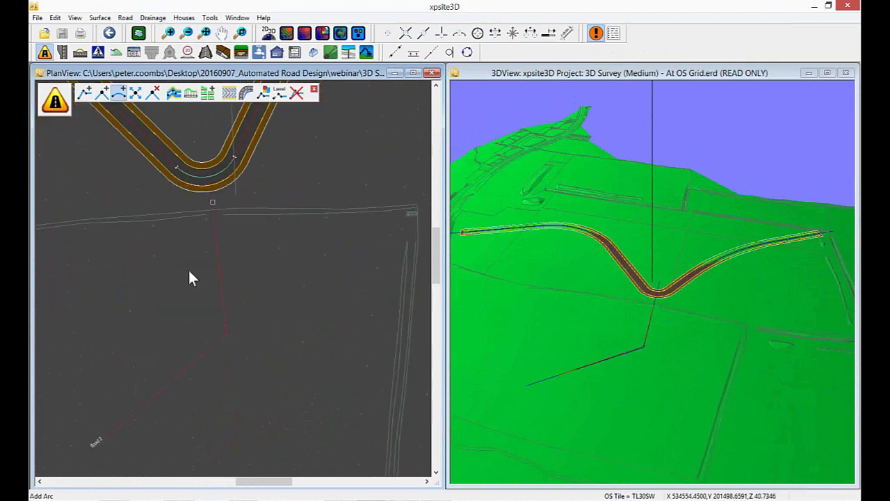
{"action": "right_click", "coordinate": [226, 341]}
{"action": "left_click", "coordinate": [197, 385]}
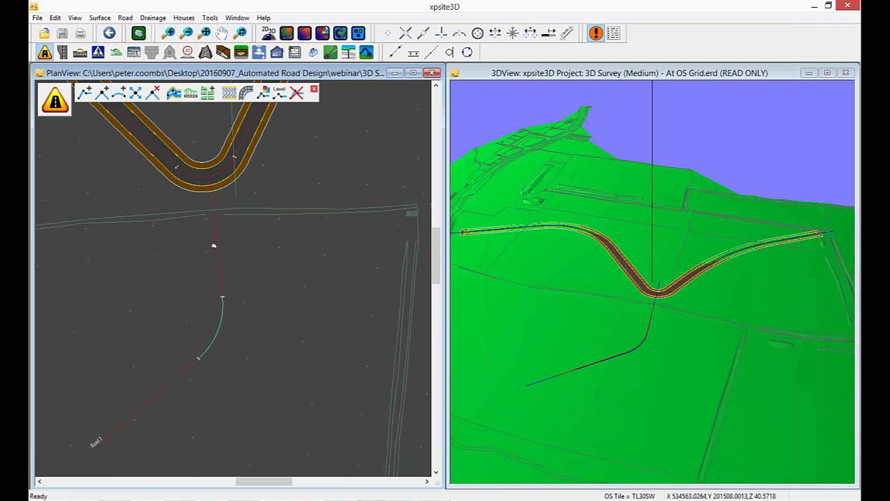
Step: Create 2.4 m channels, kerbs and 1.8 m footways on both sides of the Road 2 centreline
{"action": "middle_click_drag", "start_coordinate": [219, 220], "coordinate": [212, 243]}
{"action": "left_click", "coordinate": [173, 93]}
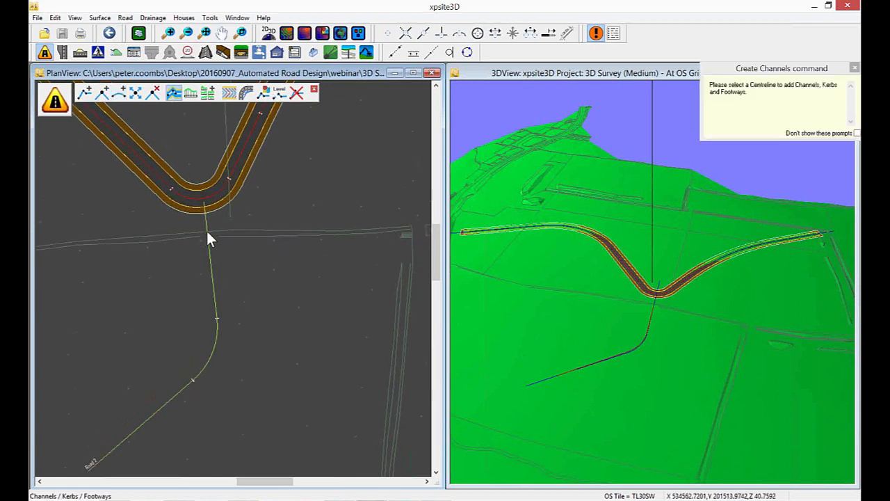
{"action": "left_click", "coordinate": [206, 231]}
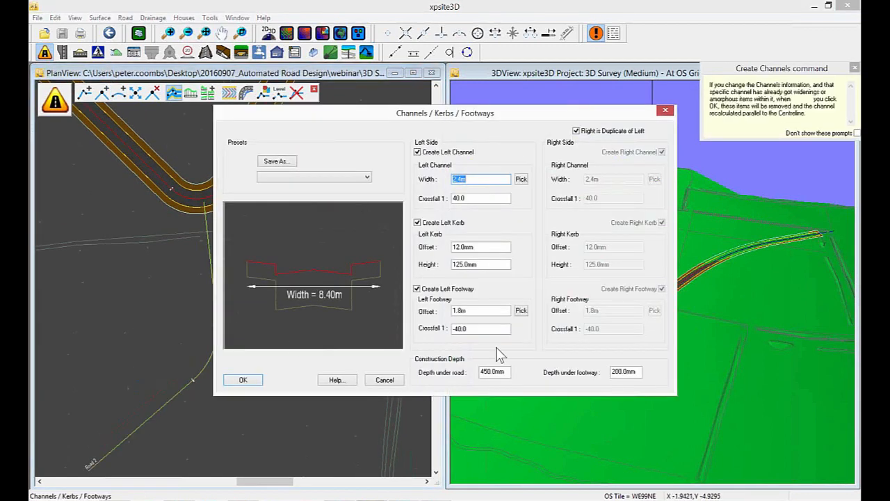
{"action": "left_click", "coordinate": [243, 380]}
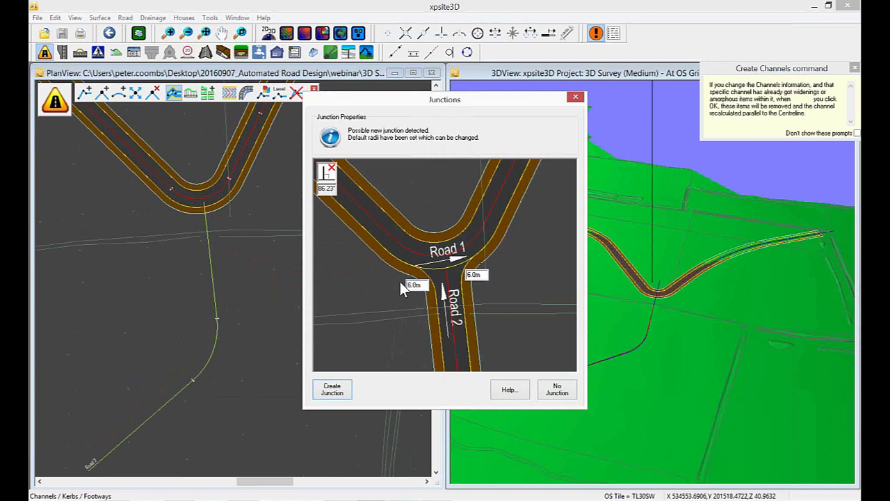
Step: Create the junction between Road 2 and Road 1 with a 10 m radius on the west side and 20 m on the east
{"action": "scroll", "coordinate": [435, 272], "scroll_direction": "down", "scroll_amount": 1}
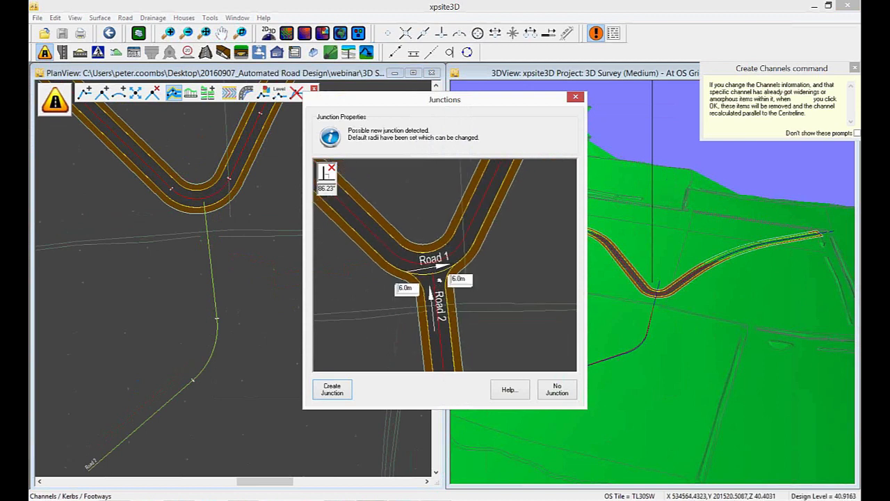
{"action": "middle_click_drag", "start_coordinate": [438, 280], "coordinate": [413, 289]}
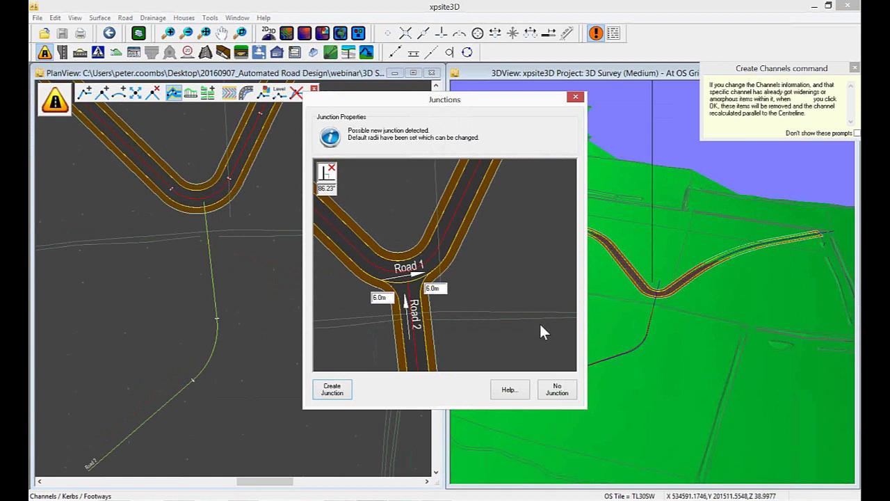
{"action": "double_click", "coordinate": [373, 298]}
{"action": "type", "text": "10"}
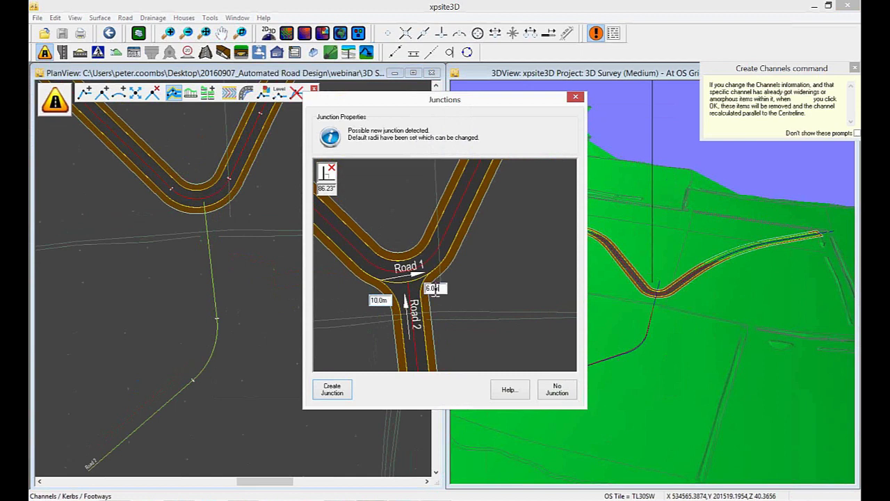
{"action": "double_click", "coordinate": [433, 287]}
{"action": "type", "text": "20"}
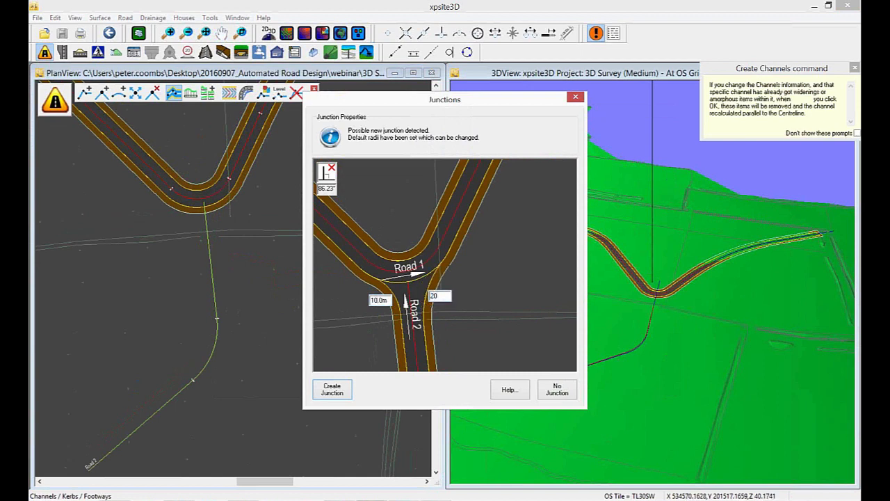
{"action": "left_click", "coordinate": [333, 392]}
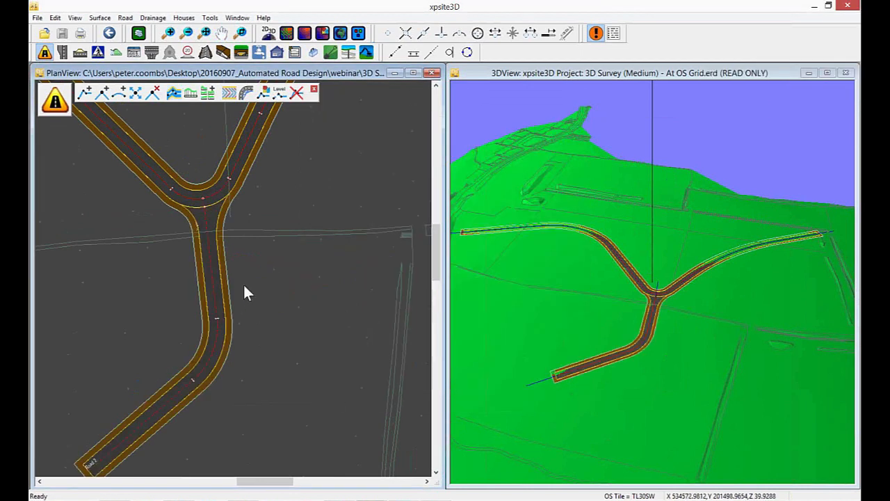
Step: Turn on the display of the ROAD_TRIANGULATION layer to show the triangulated road surface around the junction
{"action": "middle_click_drag", "start_coordinate": [245, 286], "coordinate": [268, 311]}
{"action": "scroll", "coordinate": [268, 310], "scroll_direction": "down", "scroll_amount": 1}
{"action": "middle_click_drag", "start_coordinate": [176, 293], "coordinate": [175, 315]}
{"action": "scroll", "coordinate": [185, 296], "scroll_direction": "down", "scroll_amount": 1}
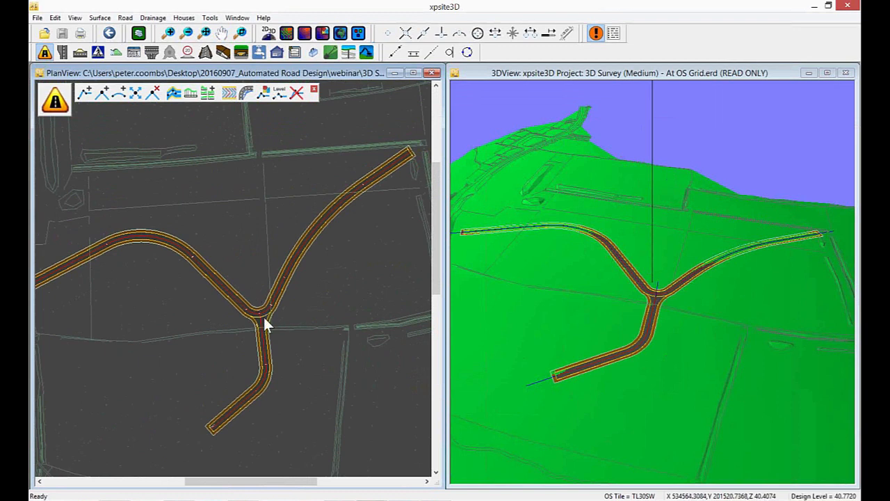
{"action": "scroll", "coordinate": [262, 318], "scroll_direction": "up", "scroll_amount": 3}
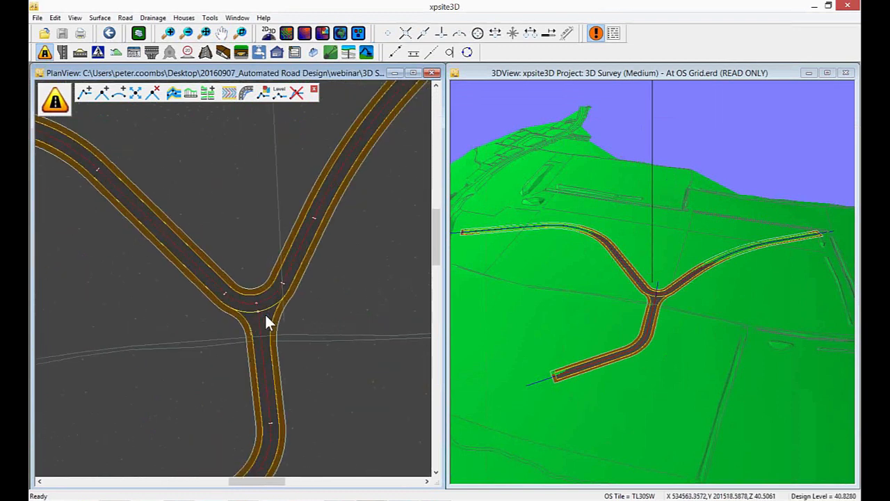
{"action": "scroll", "coordinate": [265, 314], "scroll_direction": "up", "scroll_amount": 2}
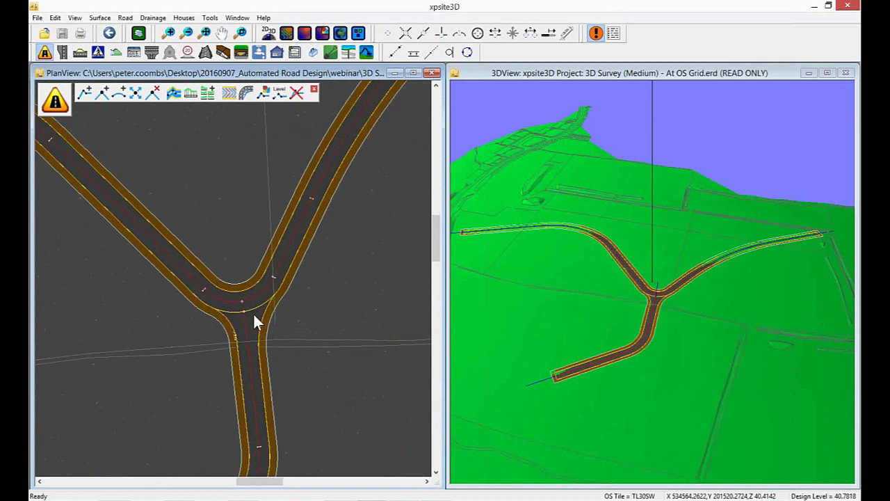
{"action": "scroll", "coordinate": [253, 312], "scroll_direction": "up", "scroll_amount": 1}
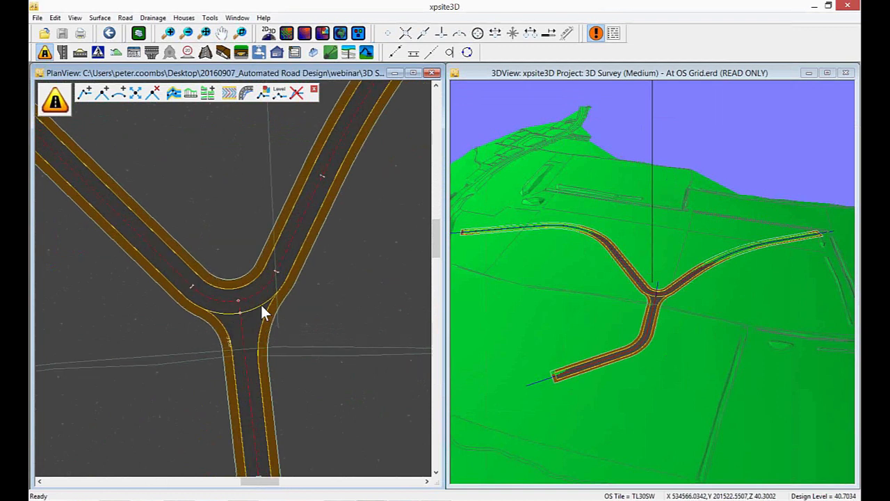
{"action": "right_click", "coordinate": [267, 327]}
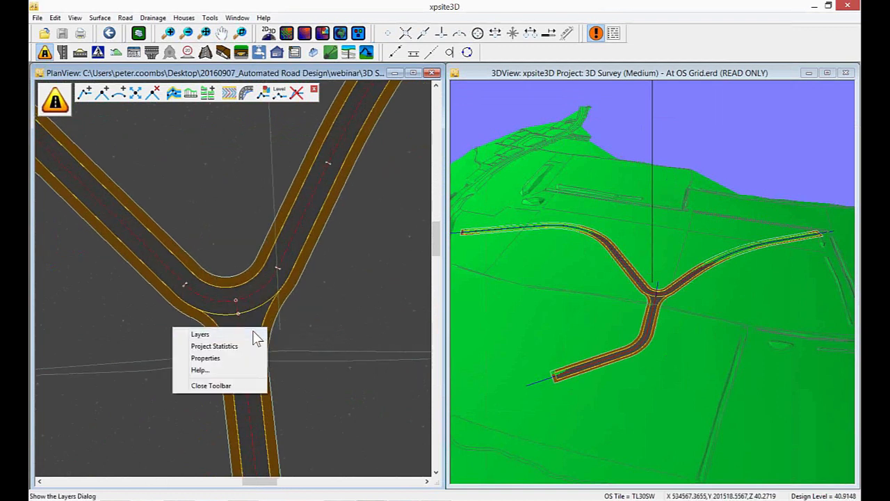
{"action": "left_click", "coordinate": [253, 333]}
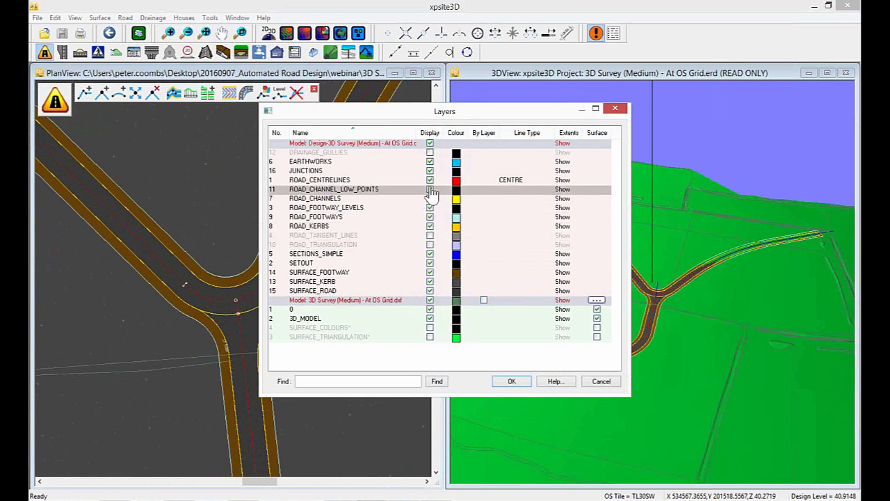
{"action": "left_click", "coordinate": [431, 236]}
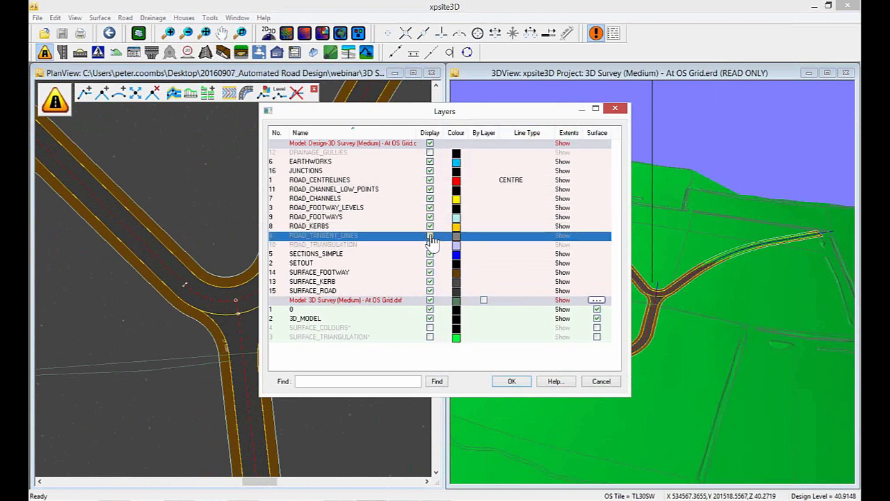
{"action": "left_click", "coordinate": [432, 245]}
{"action": "left_click", "coordinate": [430, 246]}
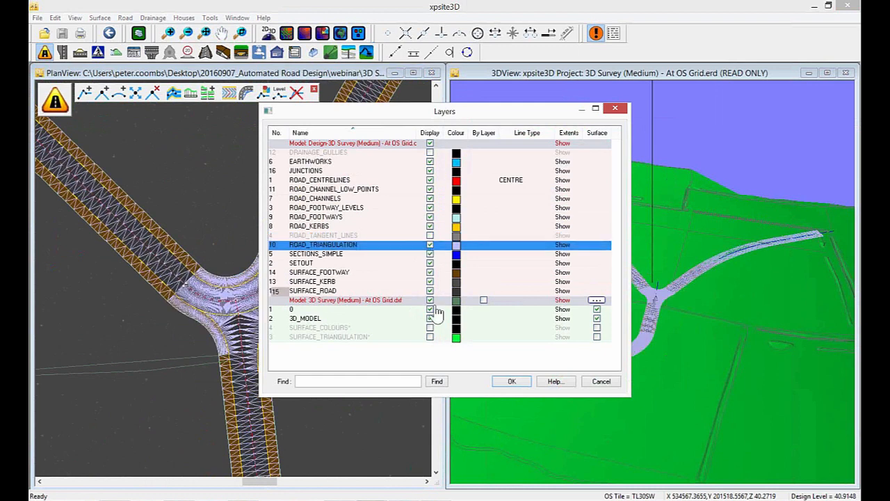
{"action": "left_click", "coordinate": [510, 381]}
Step: Try moving Road 2's junction end east and west along Road 1, and return it to the middle of the bend
{"action": "scroll", "coordinate": [323, 330], "scroll_direction": "up", "scroll_amount": 1}
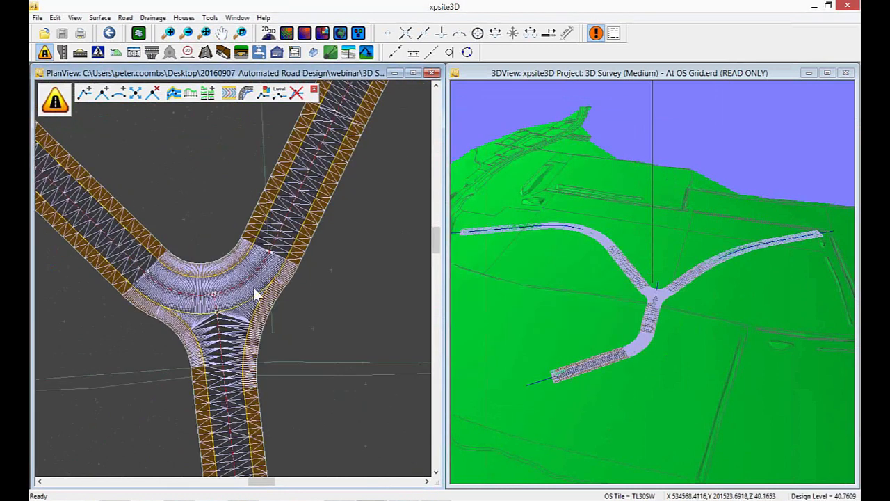
{"action": "left_click", "coordinate": [137, 95]}
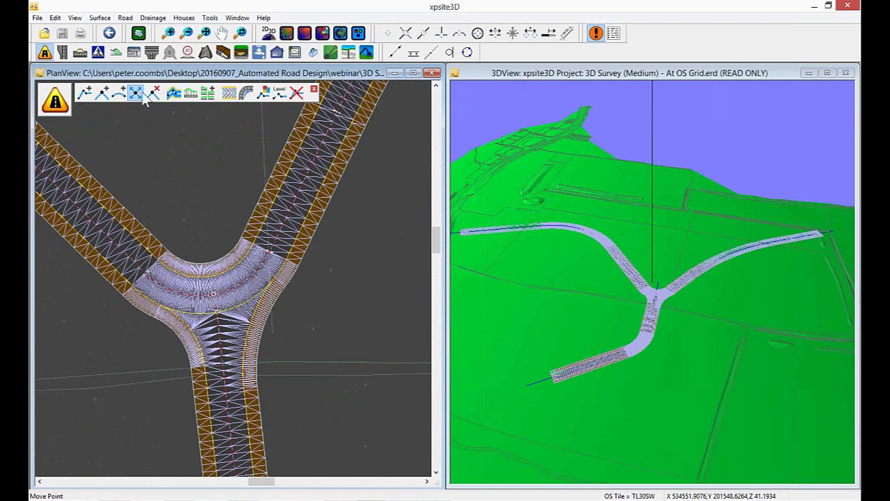
{"action": "left_click", "coordinate": [217, 312]}
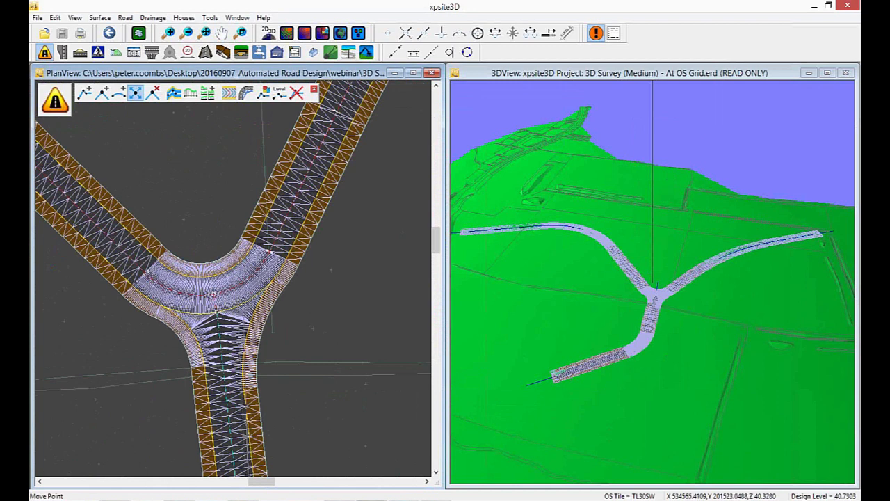
{"action": "left_click", "coordinate": [265, 278]}
{"action": "left_click", "coordinate": [264, 287]}
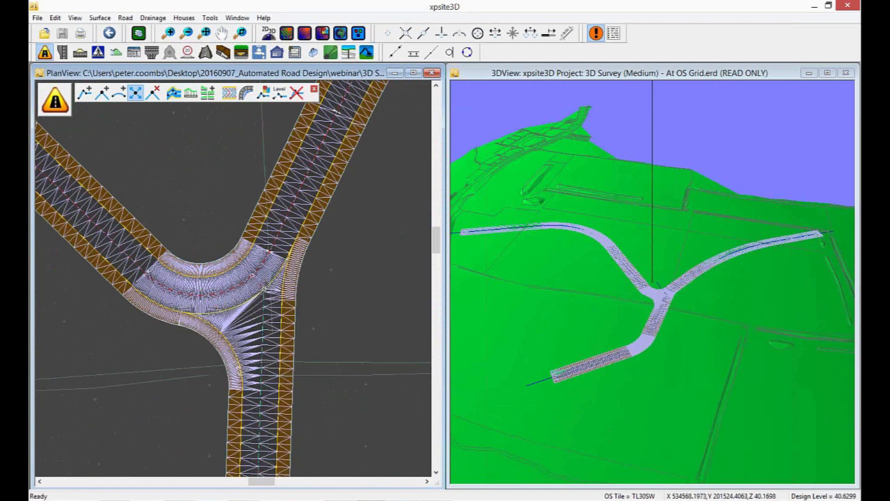
{"action": "left_click", "coordinate": [130, 269]}
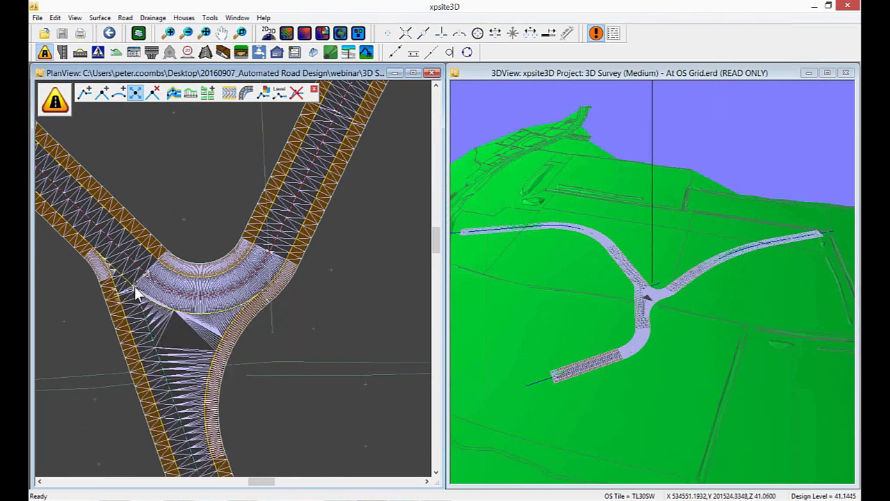
{"action": "left_click", "coordinate": [134, 286]}
{"action": "left_click", "coordinate": [220, 302]}
Step: Adjust the intersection point of the curve on Road 1's north-eastern arm
{"action": "scroll", "coordinate": [220, 283], "scroll_direction": "down", "scroll_amount": 3}
{"action": "middle_click_drag", "start_coordinate": [220, 284], "coordinate": [253, 230]}
{"action": "scroll", "coordinate": [185, 230], "scroll_direction": "down", "scroll_amount": 1}
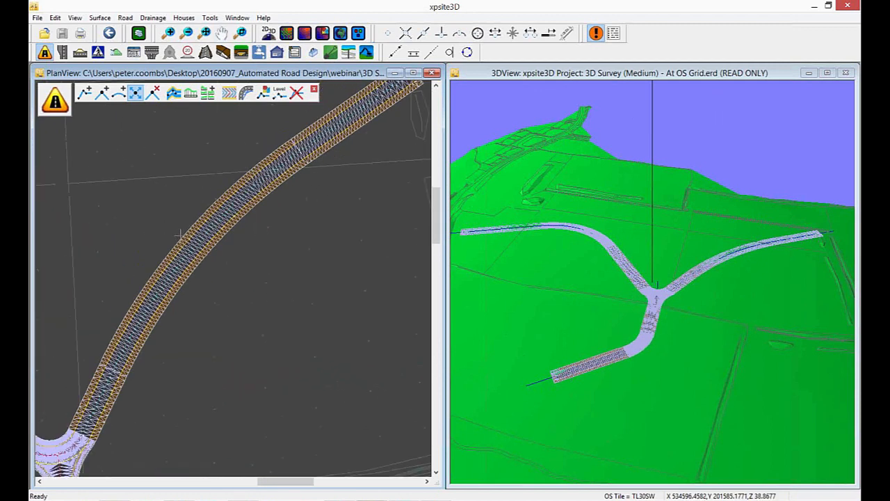
{"action": "left_click", "coordinate": [171, 229]}
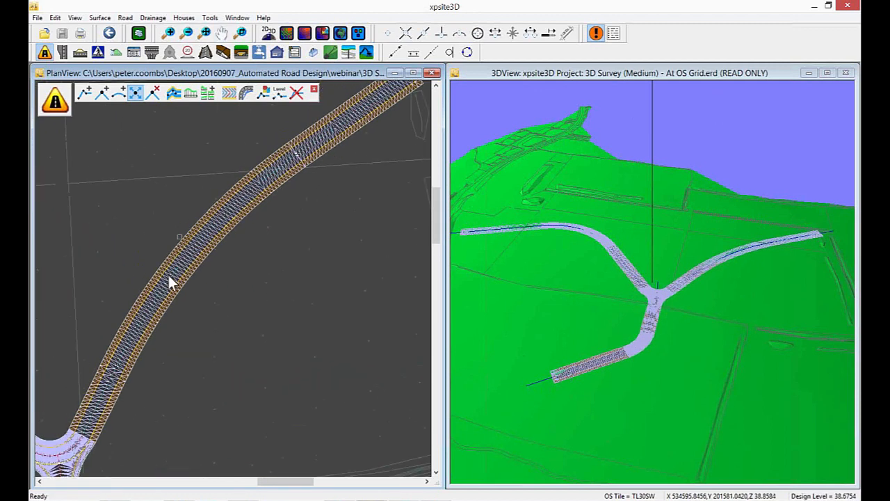
Step: Close the road design tools and maximise the plan view with the whole road layout in sight
{"action": "middle_click_drag", "start_coordinate": [171, 283], "coordinate": [242, 224]}
{"action": "scroll", "coordinate": [212, 278], "scroll_direction": "down", "scroll_amount": 2}
{"action": "middle_click_drag", "start_coordinate": [213, 274], "coordinate": [255, 230]}
{"action": "scroll", "coordinate": [214, 278], "scroll_direction": "down", "scroll_amount": 2}
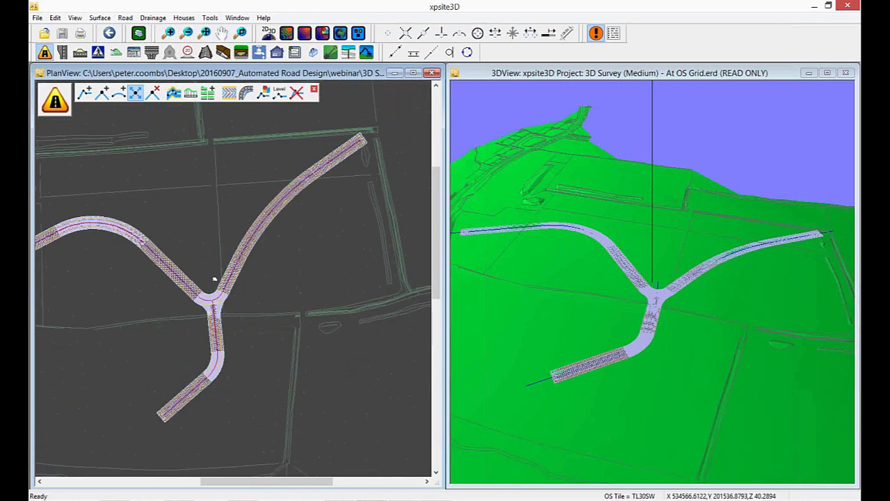
{"action": "middle_click_drag", "start_coordinate": [214, 280], "coordinate": [246, 296]}
{"action": "left_click", "coordinate": [314, 92]}
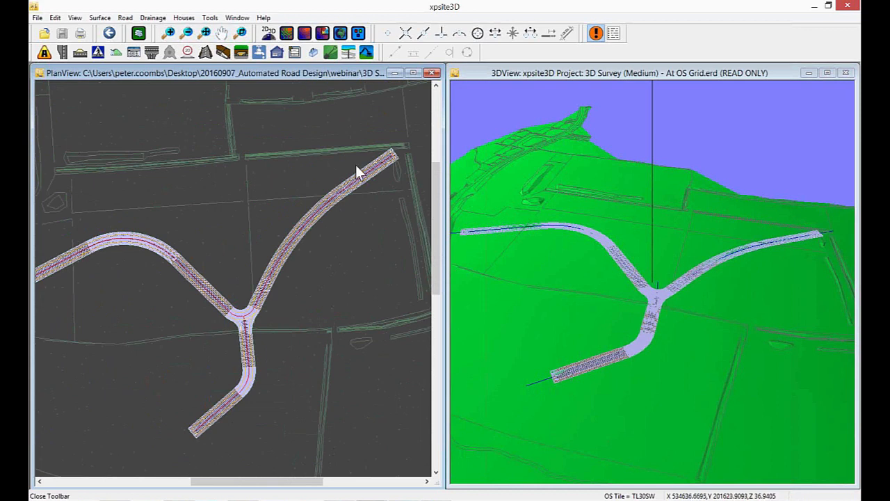
{"action": "left_click", "coordinate": [413, 73]}
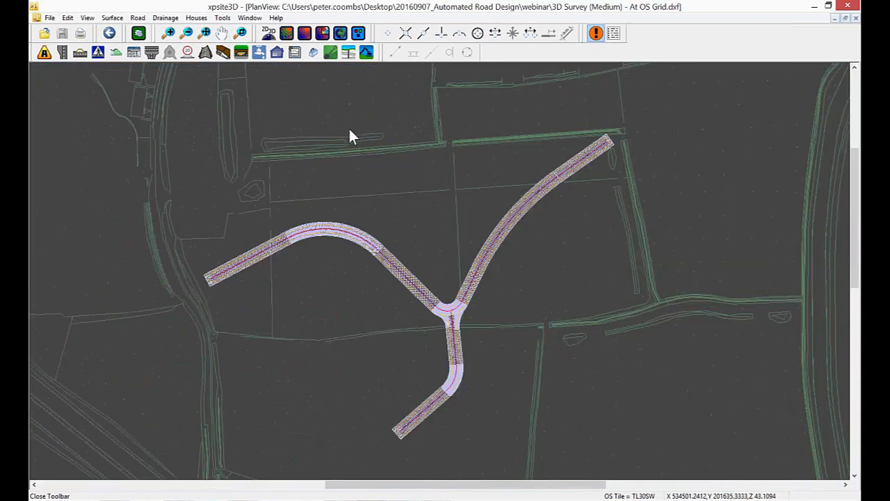
Step: Delete Road 1 and the remaining side road from the design, and close the road design tools
{"action": "left_click", "coordinate": [46, 54]}
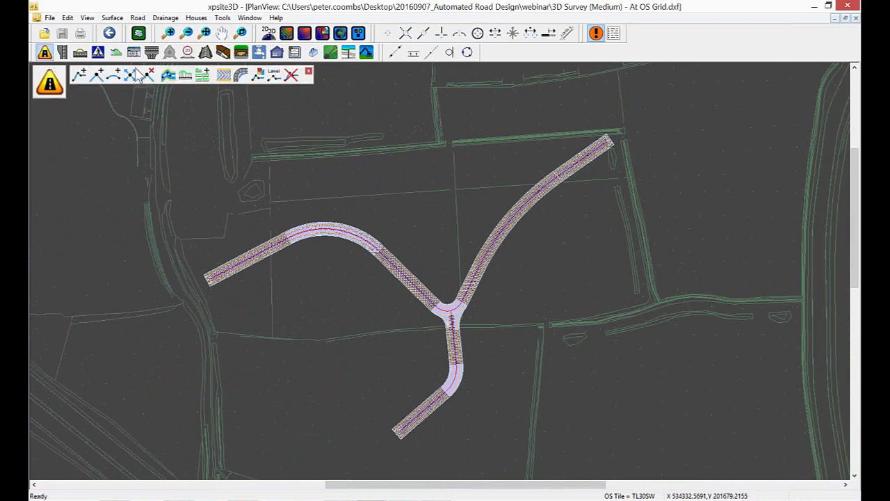
{"action": "left_click", "coordinate": [291, 75]}
{"action": "left_click", "coordinate": [310, 226]}
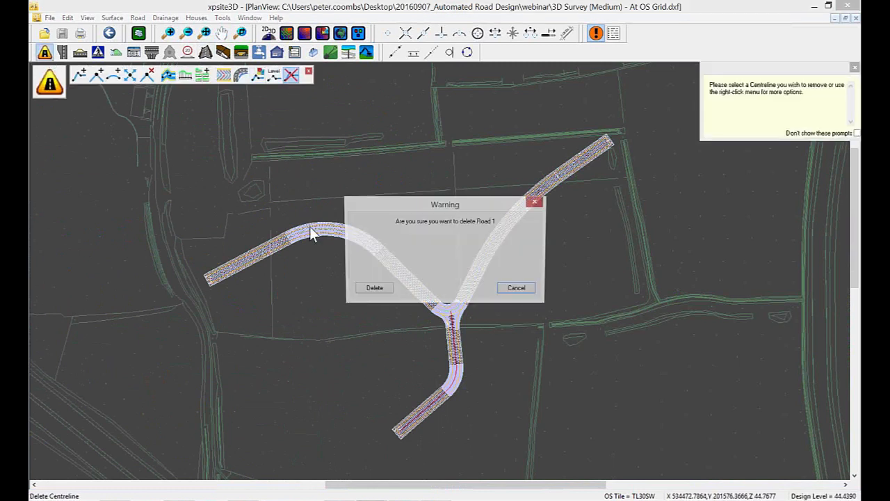
{"action": "left_click", "coordinate": [368, 294]}
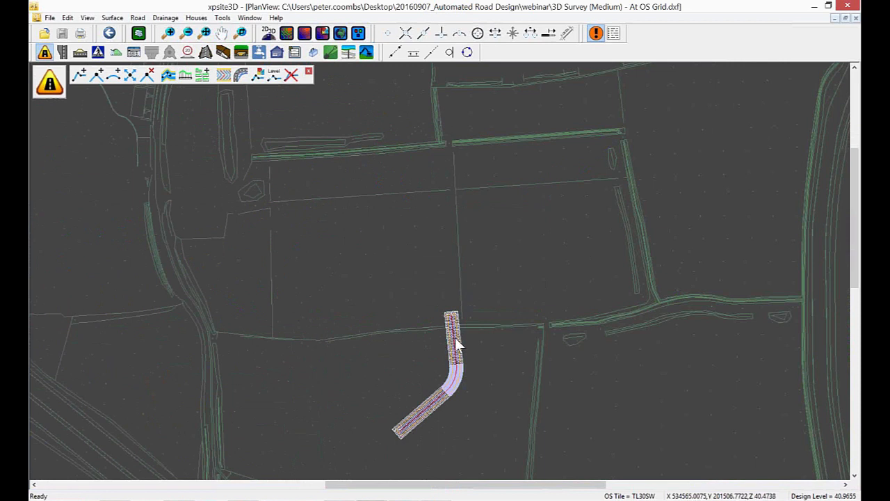
{"action": "left_click", "coordinate": [453, 341]}
{"action": "left_click", "coordinate": [383, 292]}
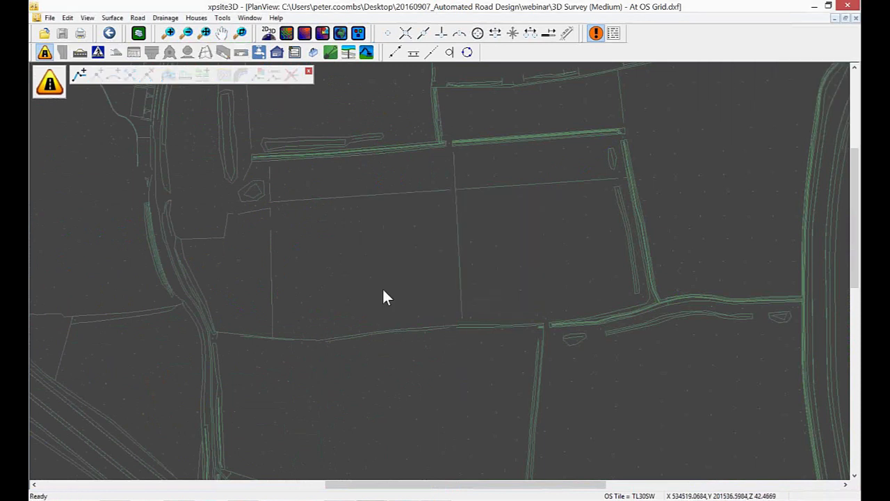
{"action": "left_click", "coordinate": [308, 72]}
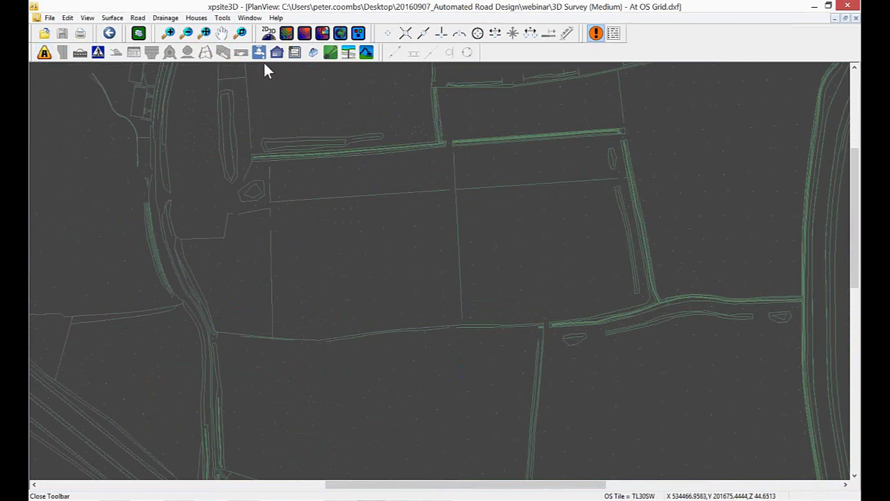
Step: Import the Layout-b AutoCAD drawing from the webinar folder as a new overlay on the survey
{"action": "left_click", "coordinate": [51, 18]}
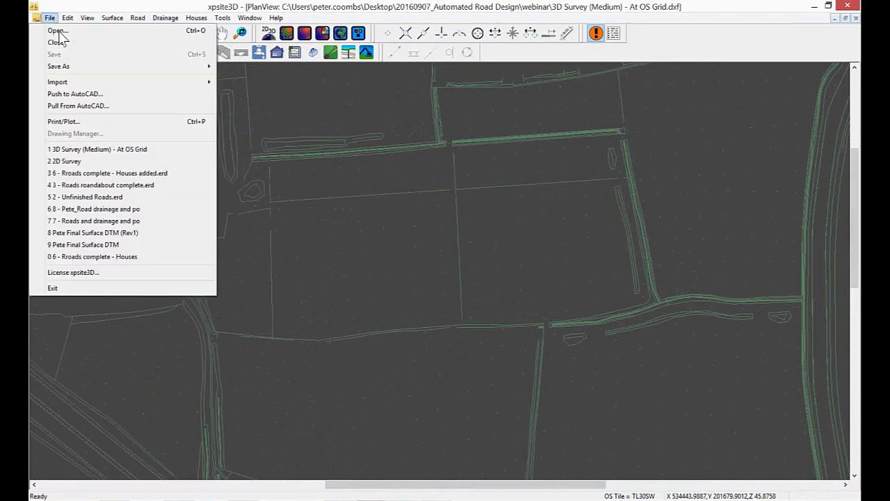
{"action": "mouse_move", "coordinate": [93, 86]}
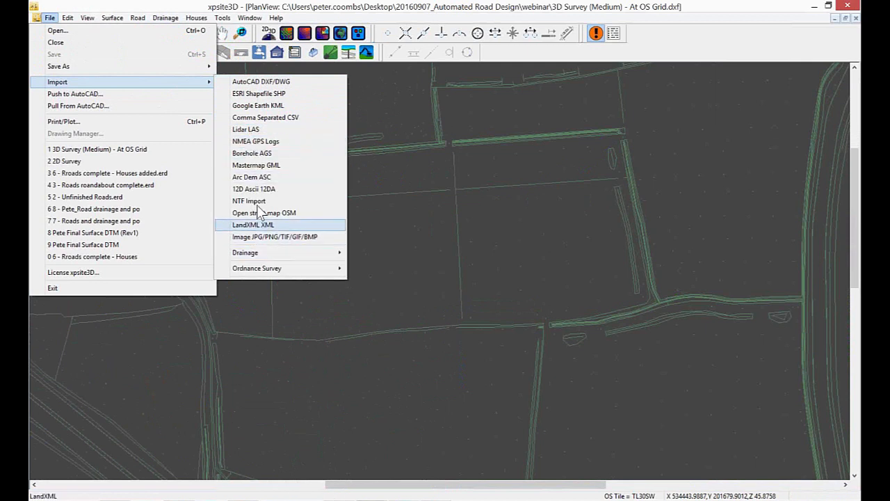
{"action": "mouse_move", "coordinate": [262, 256]}
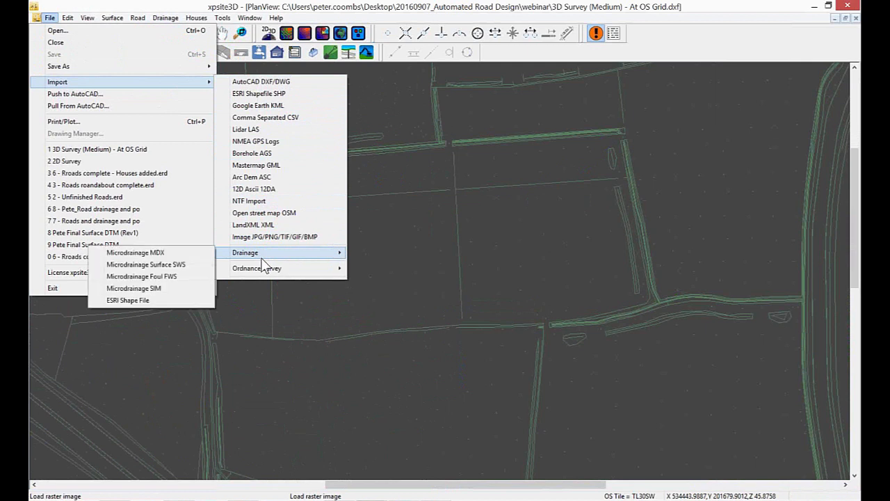
{"action": "mouse_move", "coordinate": [256, 272]}
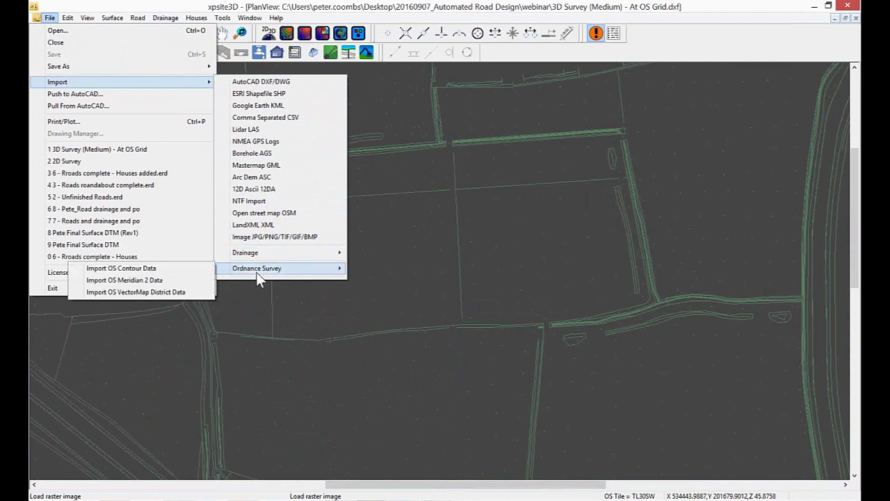
{"action": "left_click", "coordinate": [290, 84]}
{"action": "left_click", "coordinate": [389, 244]}
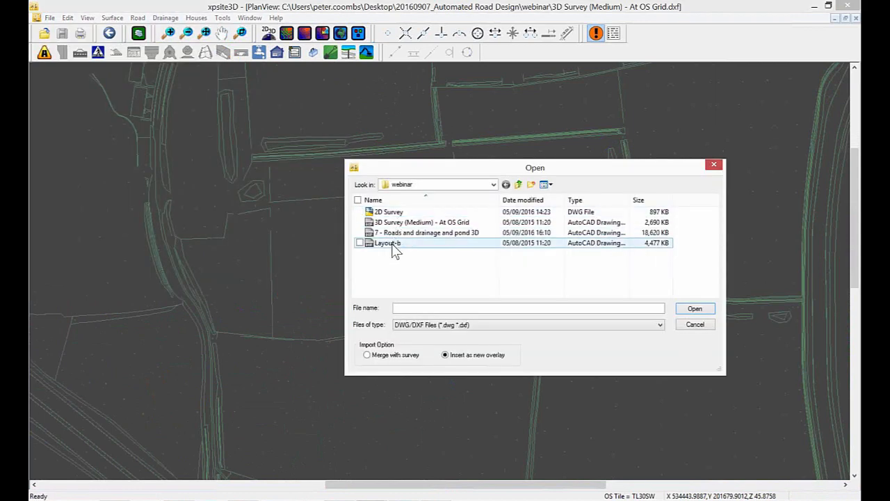
{"action": "left_click", "coordinate": [695, 310]}
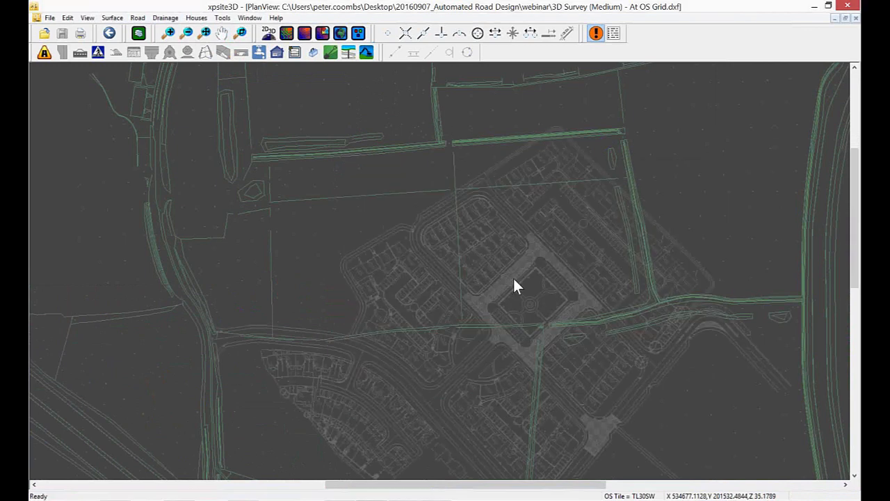
Step: Examine the imported housing layout over the survey and review its entries in the layer list
{"action": "scroll", "coordinate": [491, 312], "scroll_direction": "down", "scroll_amount": 1}
{"action": "middle_click_drag", "start_coordinate": [496, 324], "coordinate": [432, 267]}
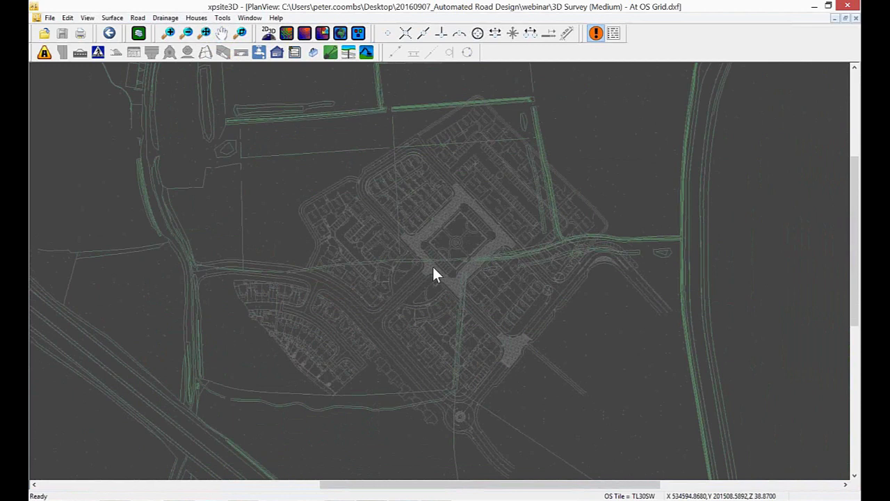
{"action": "scroll", "coordinate": [438, 226], "scroll_direction": "up", "scroll_amount": 4}
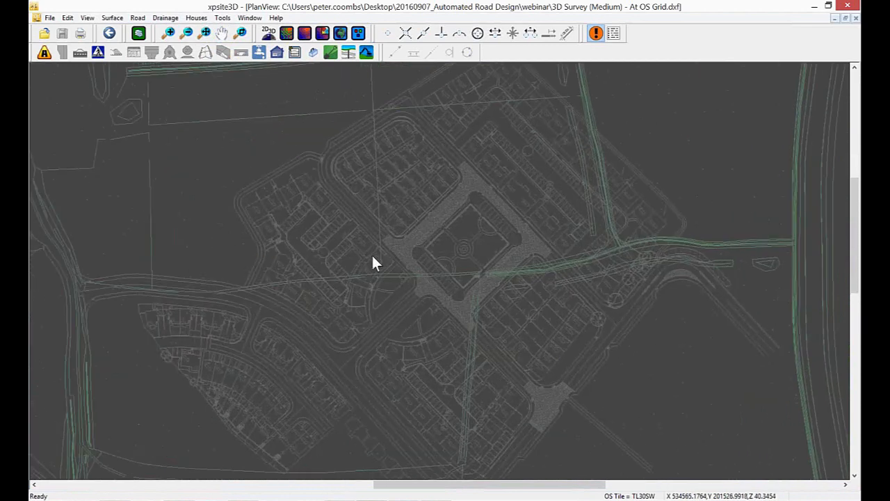
{"action": "middle_click_drag", "start_coordinate": [371, 257], "coordinate": [371, 254]}
{"action": "scroll", "coordinate": [371, 254], "scroll_direction": "down", "scroll_amount": 2}
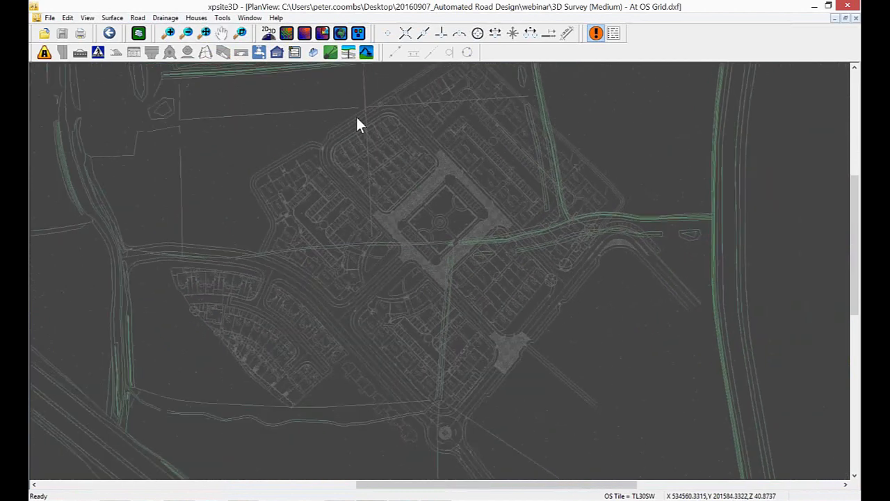
{"action": "right_click", "coordinate": [372, 188]}
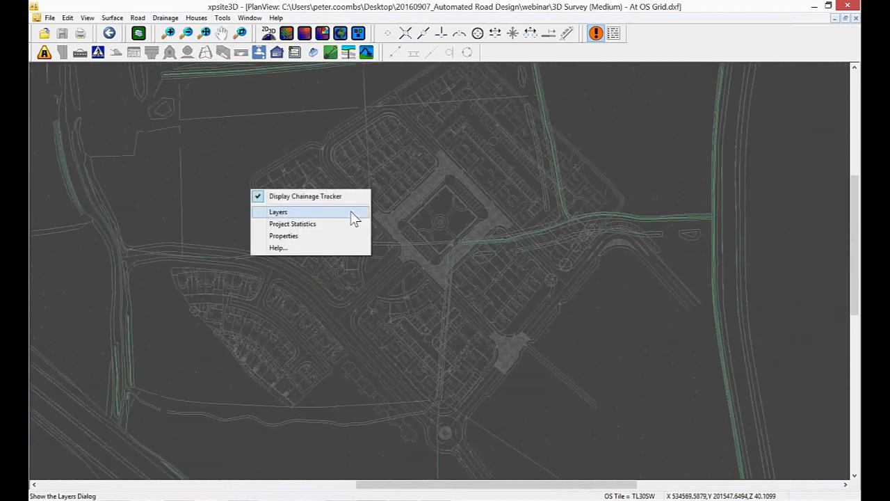
{"action": "left_click", "coordinate": [354, 211]}
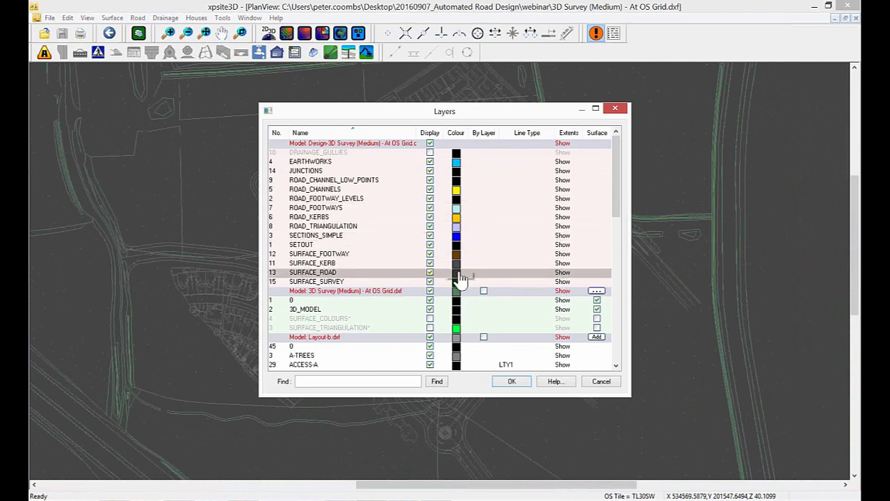
{"action": "left_click", "coordinate": [600, 381]}
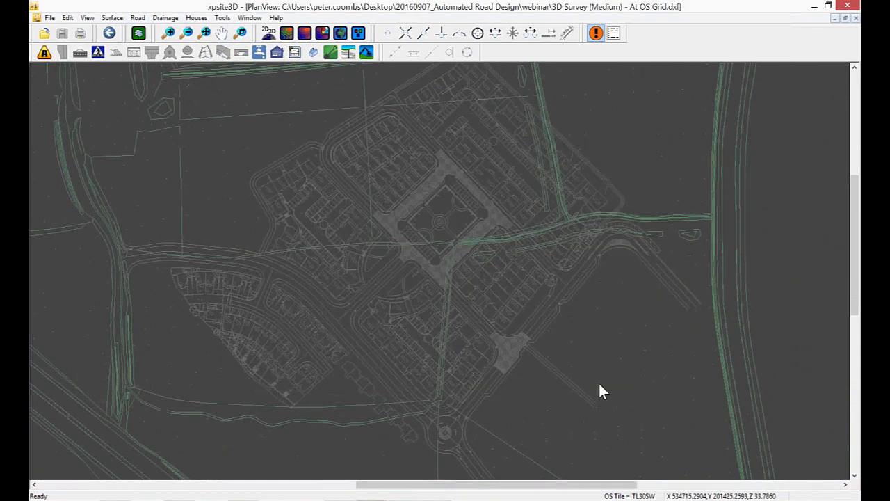
Step: Display the survey and layout linework in their original drawing colours
{"action": "left_click", "coordinate": [358, 37]}
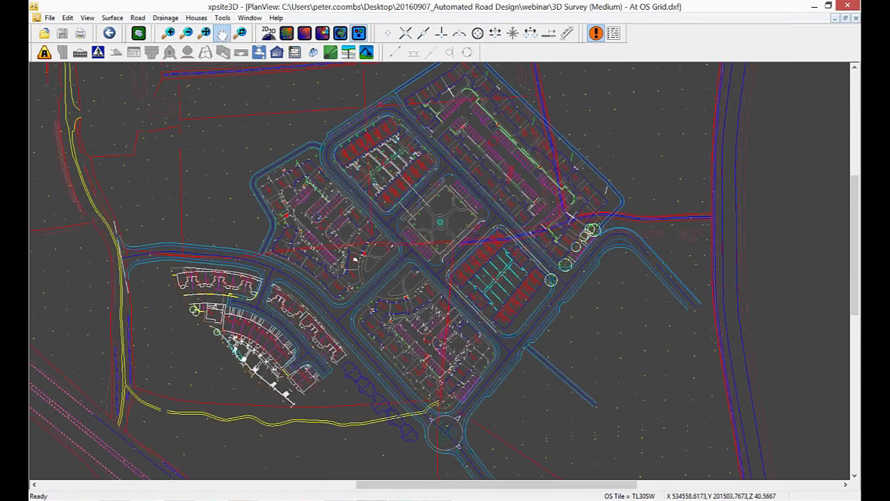
{"action": "middle_click_drag", "start_coordinate": [354, 257], "coordinate": [354, 262]}
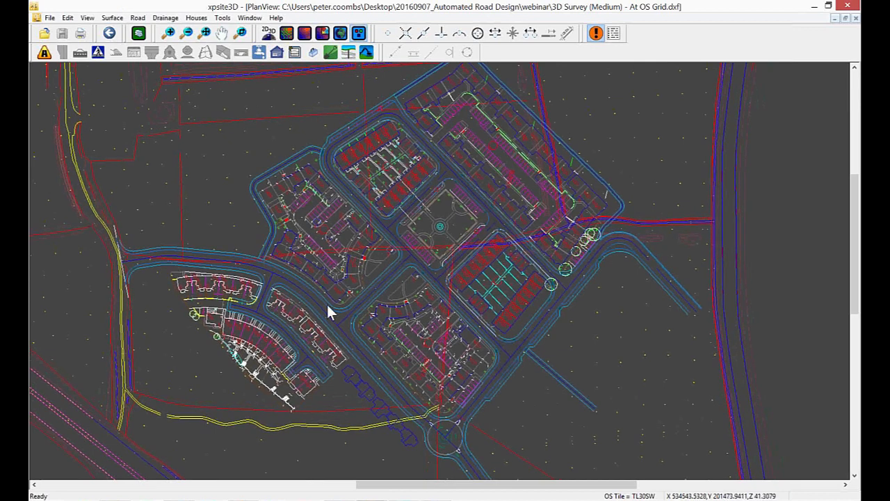
{"action": "scroll", "coordinate": [239, 296], "scroll_direction": "up", "scroll_amount": 2}
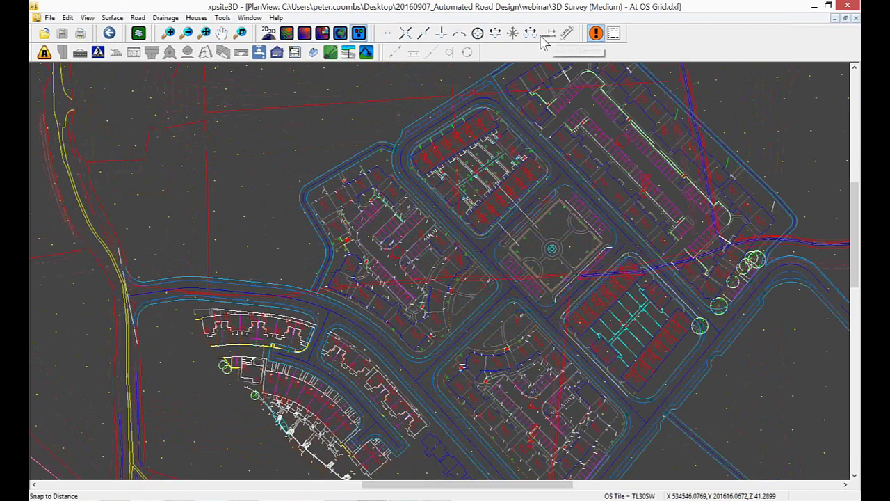
{"action": "scroll", "coordinate": [161, 281], "scroll_direction": "up", "scroll_amount": 3}
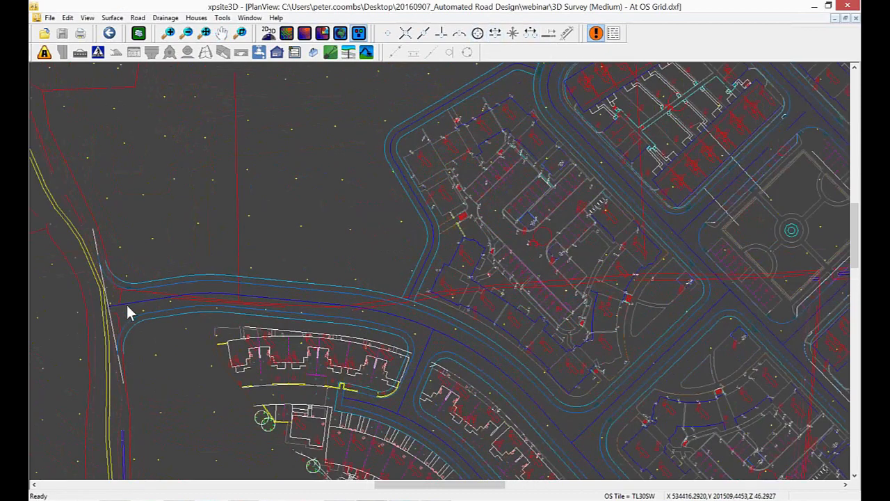
{"action": "middle_click_drag", "start_coordinate": [191, 296], "coordinate": [251, 306]}
{"action": "scroll", "coordinate": [195, 310], "scroll_direction": "up", "scroll_amount": 3}
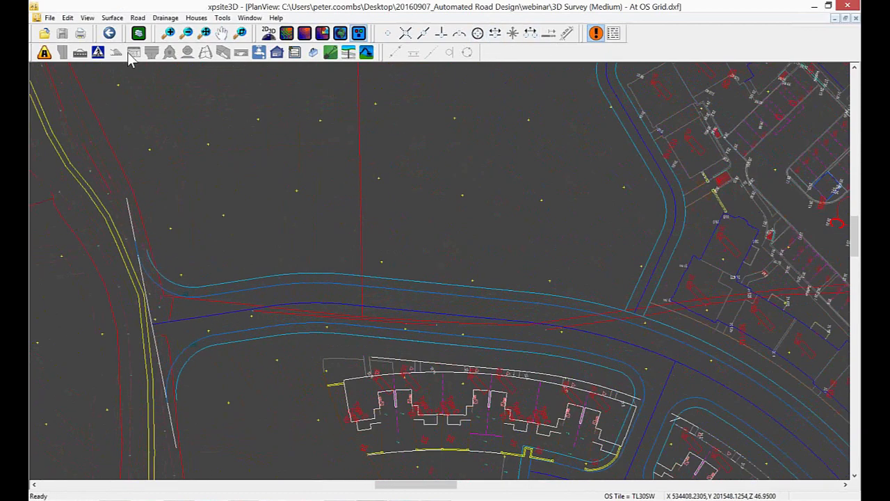
Step: Start a new road centreline, snapped to the point where the layout's road centreline meets the existing western road
{"action": "left_click", "coordinate": [44, 52]}
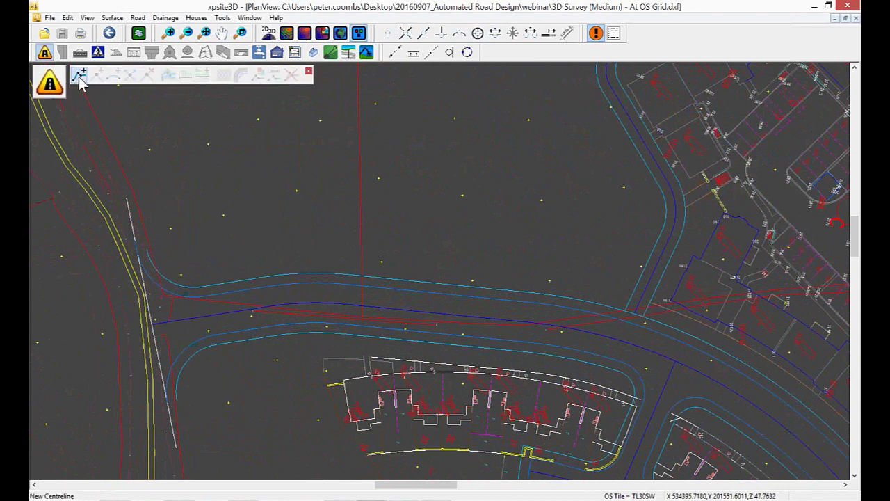
{"action": "left_click", "coordinate": [77, 75]}
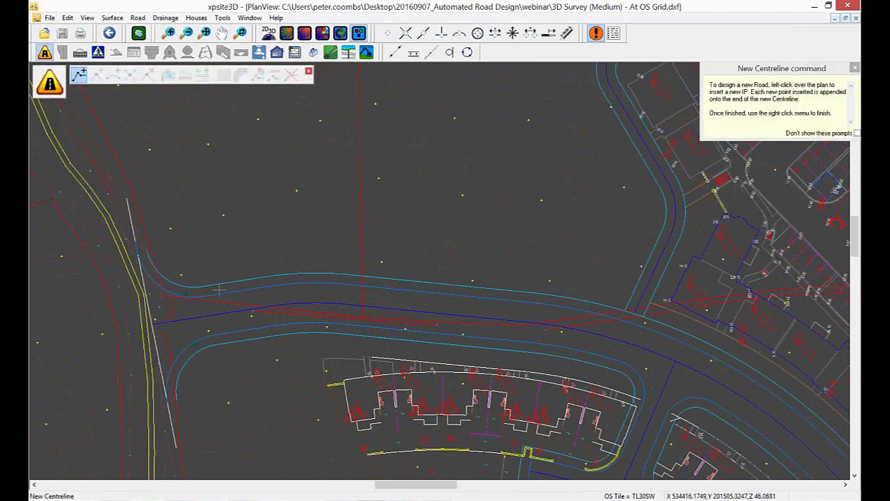
{"action": "left_click", "coordinate": [391, 35]}
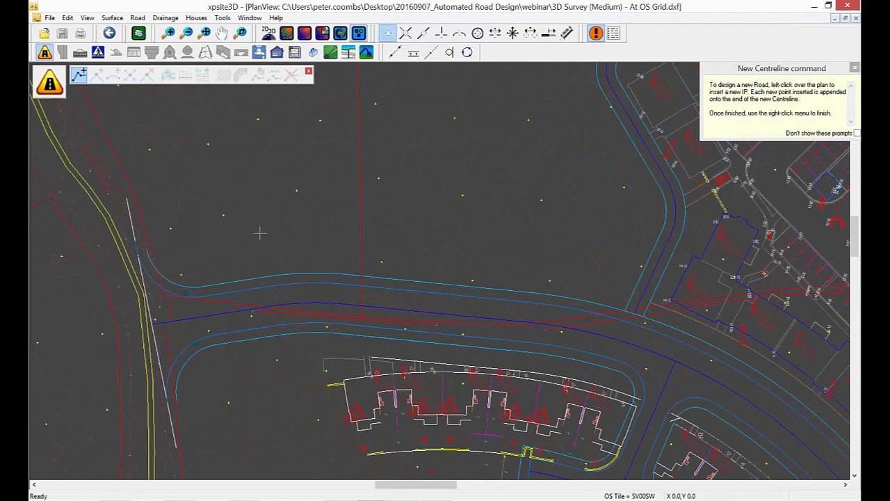
{"action": "left_click", "coordinate": [153, 324]}
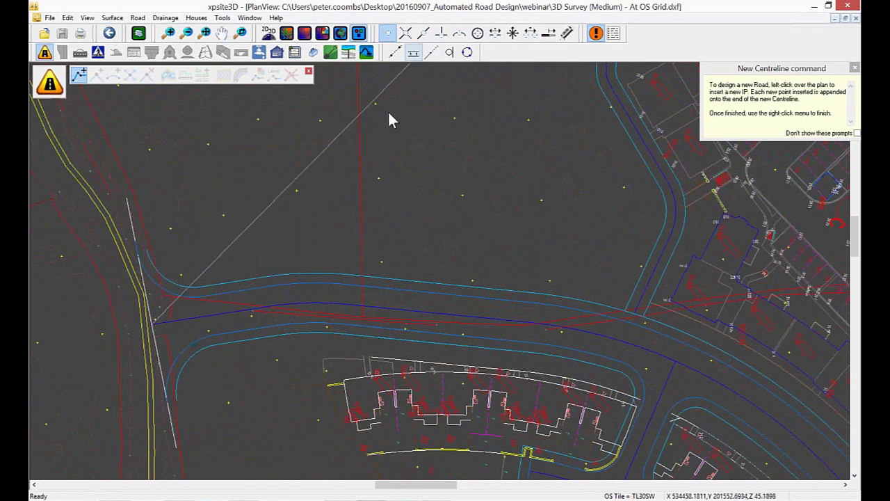
Step: Continue the centreline along the layout's road towards the roundabout, snapping to the arcs of its bends
{"action": "left_click", "coordinate": [458, 33]}
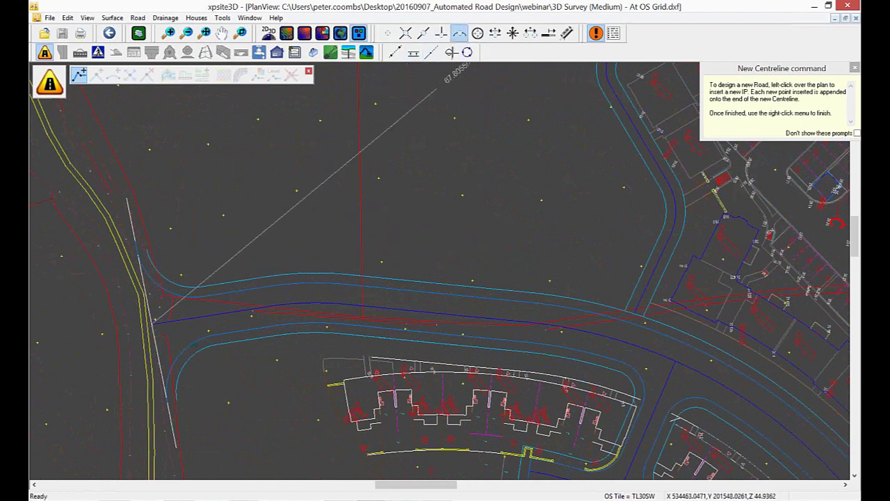
{"action": "left_click", "coordinate": [307, 302]}
{"action": "middle_click_drag", "start_coordinate": [388, 296], "coordinate": [210, 208]}
{"action": "left_click", "coordinate": [536, 249]}
{"action": "middle_click_drag", "start_coordinate": [544, 371], "coordinate": [391, 227]}
{"action": "middle_click_drag", "start_coordinate": [660, 447], "coordinate": [399, 162]}
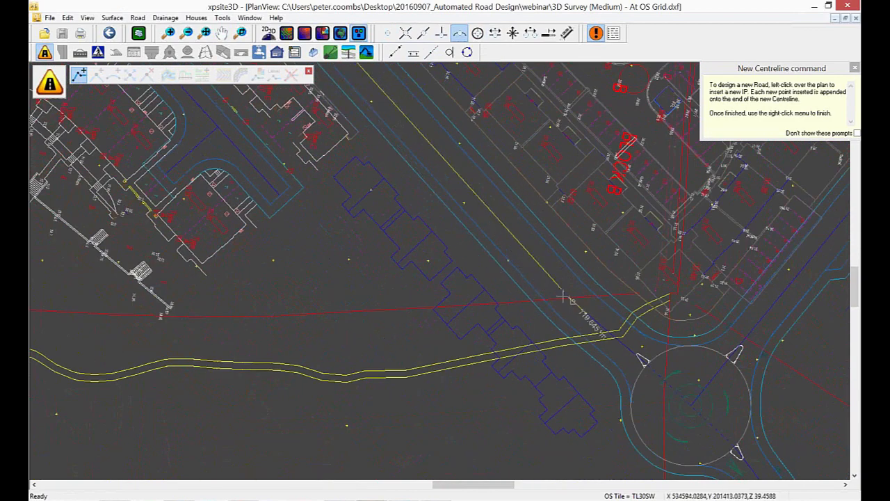
{"action": "middle_click_drag", "start_coordinate": [562, 297], "coordinate": [465, 252]}
{"action": "middle_click_drag", "start_coordinate": [527, 354], "coordinate": [507, 285]}
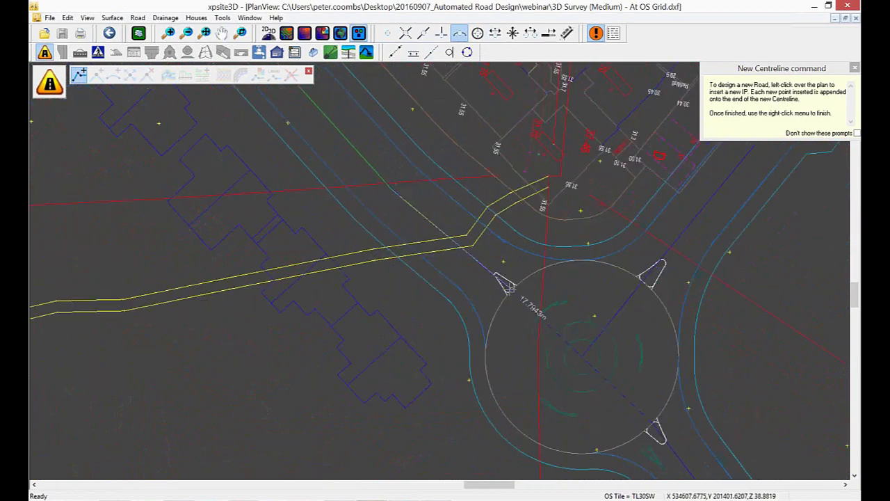
Step: Place the centreline's last point with point snapping at the roundabout edge by the north-western splitter island, and finish the line
{"action": "scroll", "coordinate": [506, 285], "scroll_direction": "up", "scroll_amount": 2}
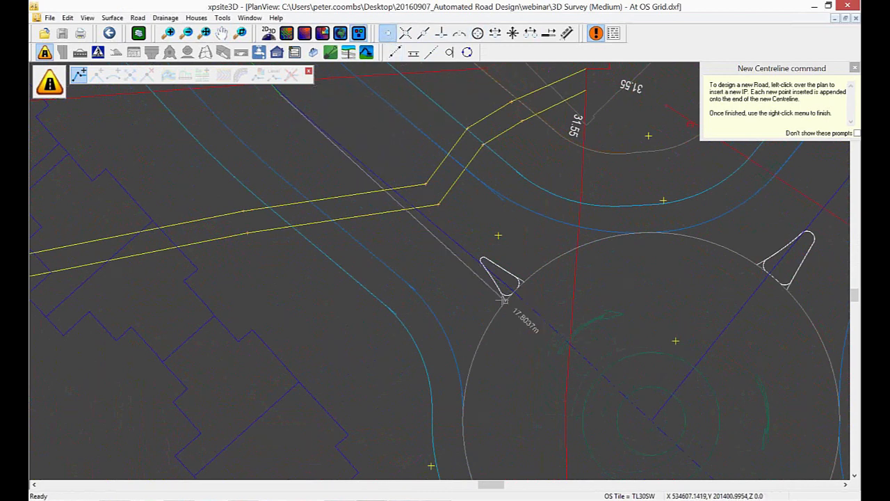
{"action": "left_click", "coordinate": [504, 299]}
{"action": "right_click", "coordinate": [508, 312]}
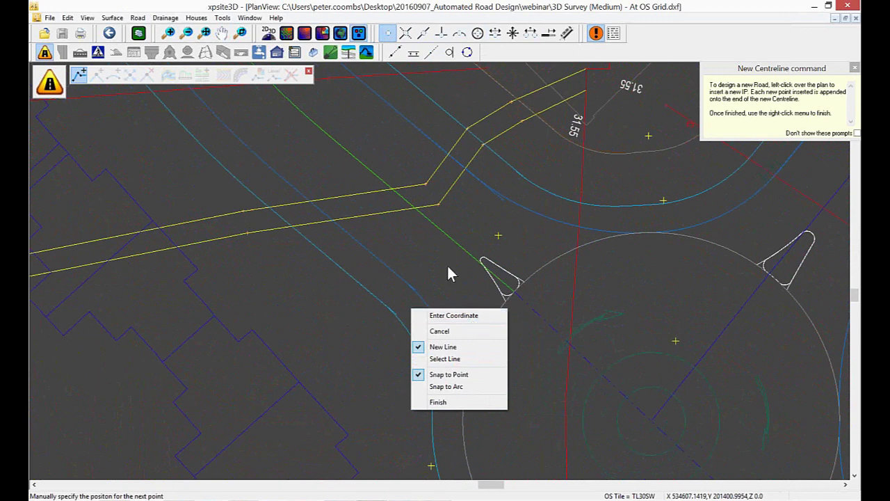
{"action": "left_click", "coordinate": [449, 403]}
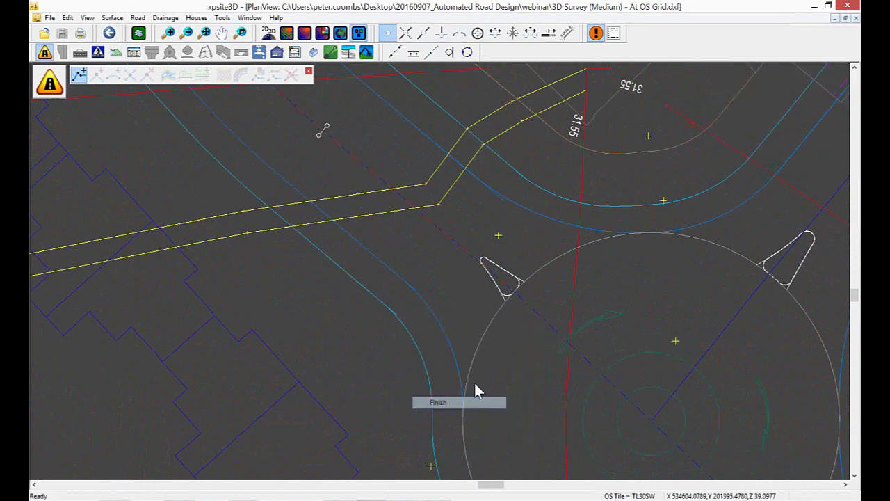
Step: Switch the survey and layout linework back to muted overlay colours to make the new centreline stand out
{"action": "scroll", "coordinate": [530, 313], "scroll_direction": "down", "scroll_amount": 1}
{"action": "scroll", "coordinate": [413, 257], "scroll_direction": "down", "scroll_amount": 3}
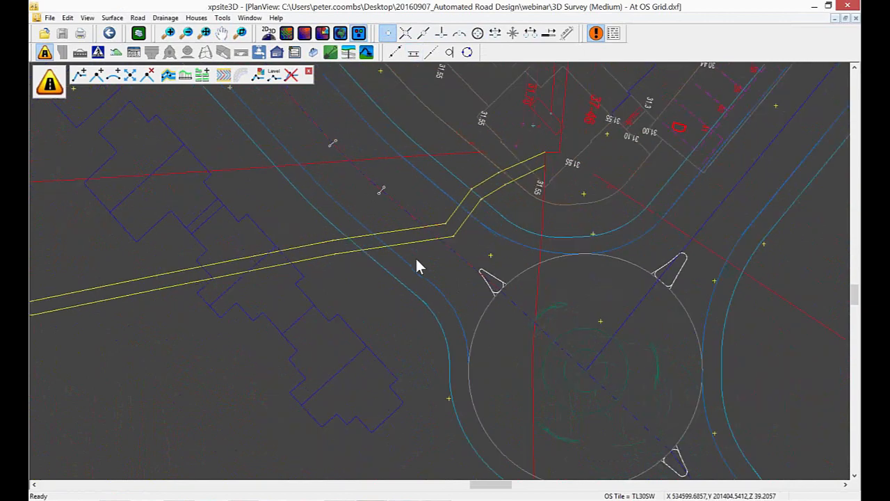
{"action": "scroll", "coordinate": [413, 256], "scroll_direction": "down", "scroll_amount": 1}
{"action": "middle_click_drag", "start_coordinate": [307, 144], "coordinate": [383, 225]}
{"action": "scroll", "coordinate": [383, 225], "scroll_direction": "down", "scroll_amount": 3}
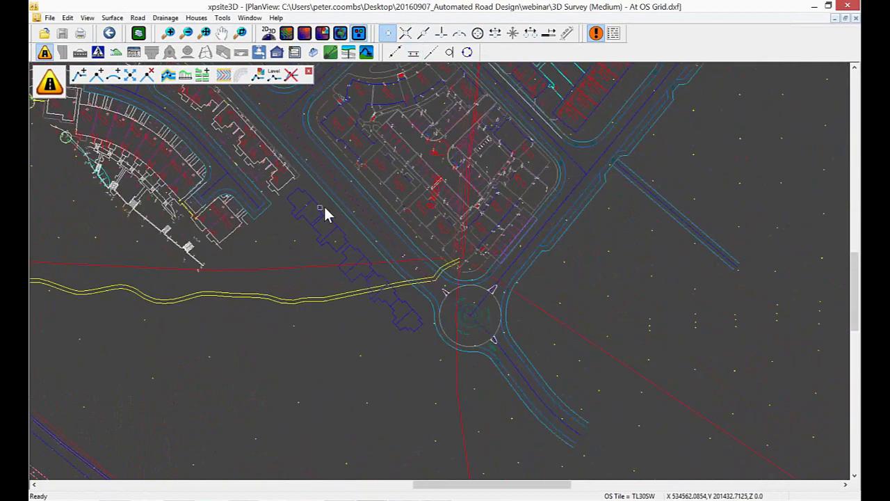
{"action": "middle_click_drag", "start_coordinate": [249, 130], "coordinate": [363, 239]}
{"action": "left_click", "coordinate": [359, 35]}
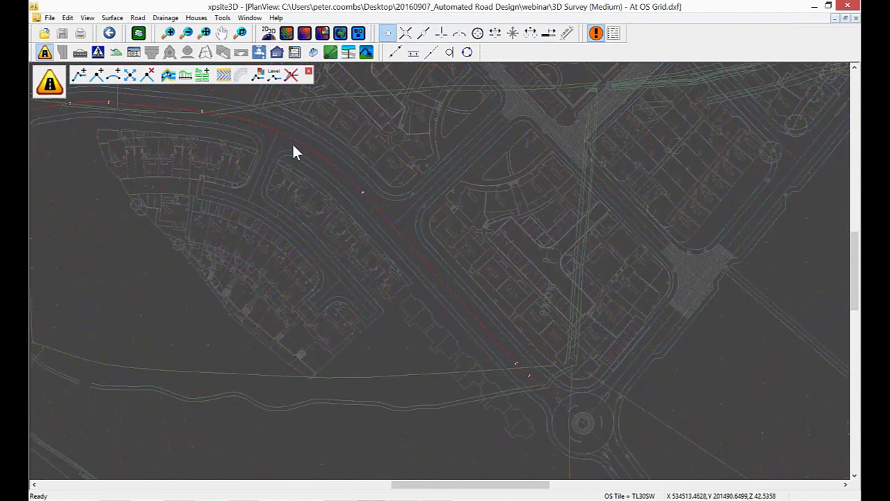
Step: Start adding channels, kerbs and footways to the new centreline, picking a 3.6502 m left channel width from the layout's road edge with line snapping
{"action": "middle_click_drag", "start_coordinate": [293, 145], "coordinate": [368, 251]}
{"action": "scroll", "coordinate": [425, 274], "scroll_direction": "down", "scroll_amount": 1}
{"action": "scroll", "coordinate": [426, 274], "scroll_direction": "down", "scroll_amount": 1}
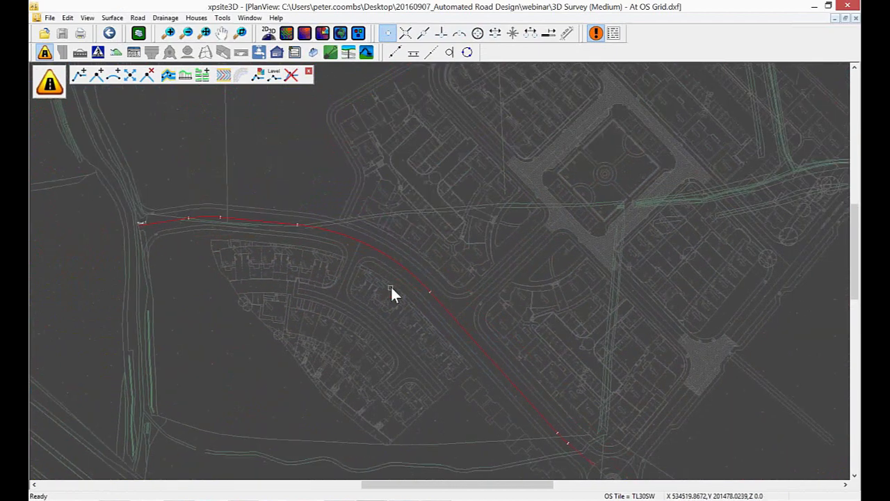
{"action": "mouse_move", "coordinate": [391, 286]}
{"action": "middle_mouse_down"}
{"action": "mouse_move", "coordinate": [380, 256]}
{"action": "mouse_move", "coordinate": [392, 288]}
{"action": "middle_mouse_up"}
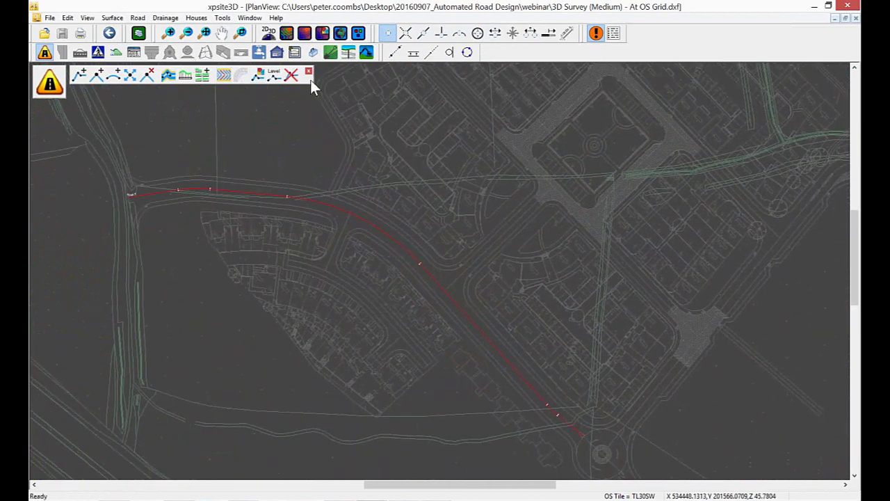
{"action": "left_click", "coordinate": [168, 75]}
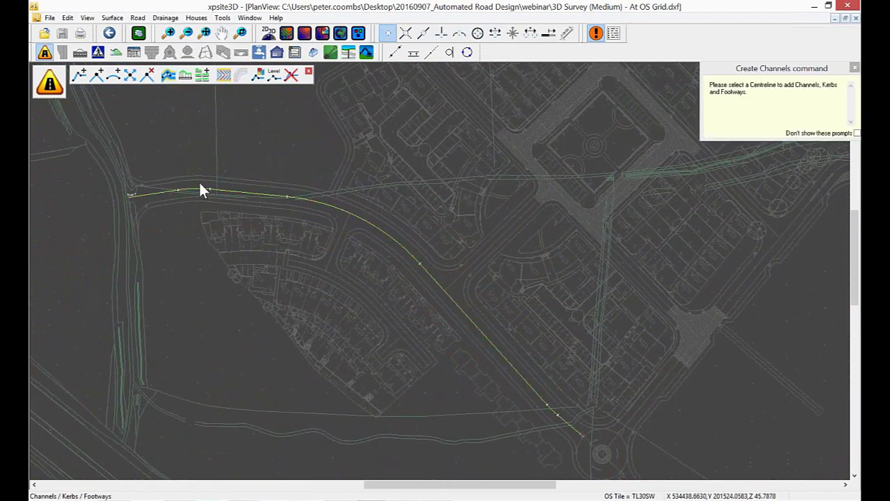
{"action": "left_click", "coordinate": [228, 192]}
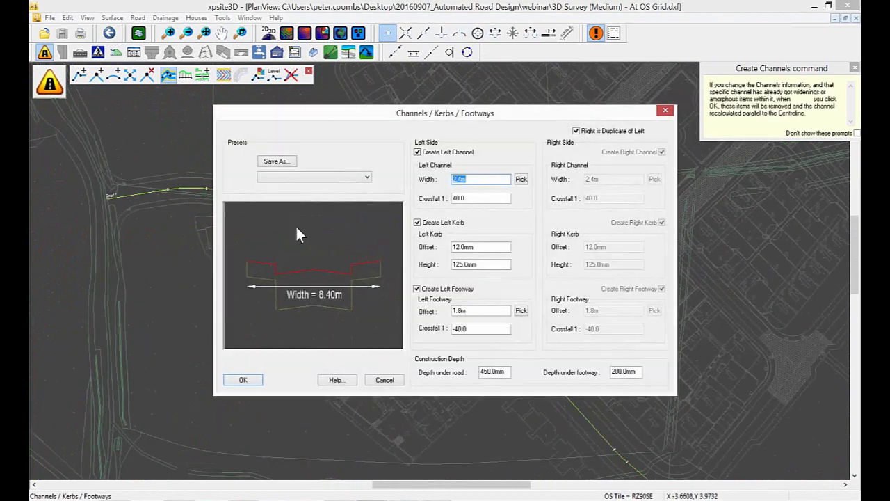
{"action": "left_click", "coordinate": [521, 179]}
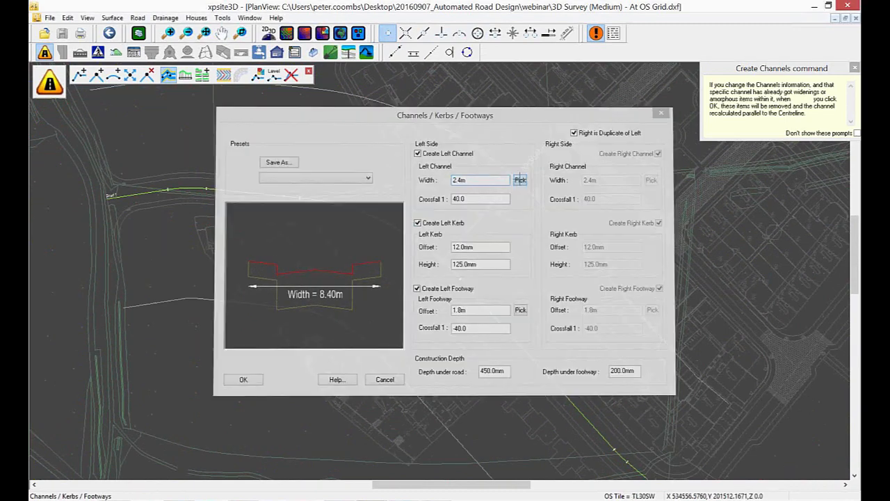
{"action": "scroll", "coordinate": [270, 185], "scroll_direction": "up", "scroll_amount": 3}
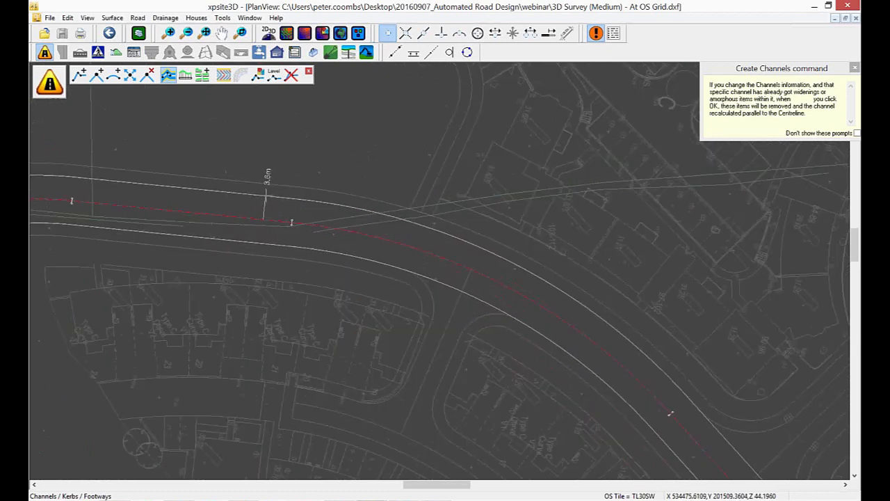
{"action": "left_click", "coordinate": [423, 32]}
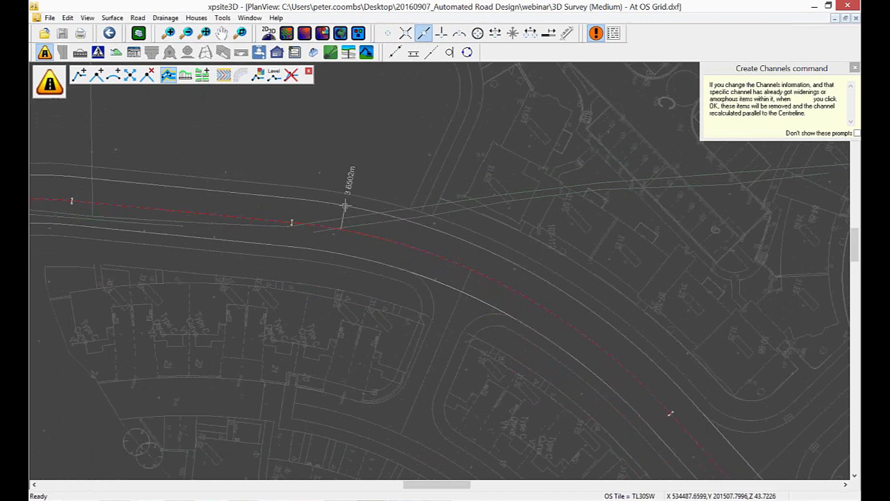
{"action": "left_click", "coordinate": [344, 206]}
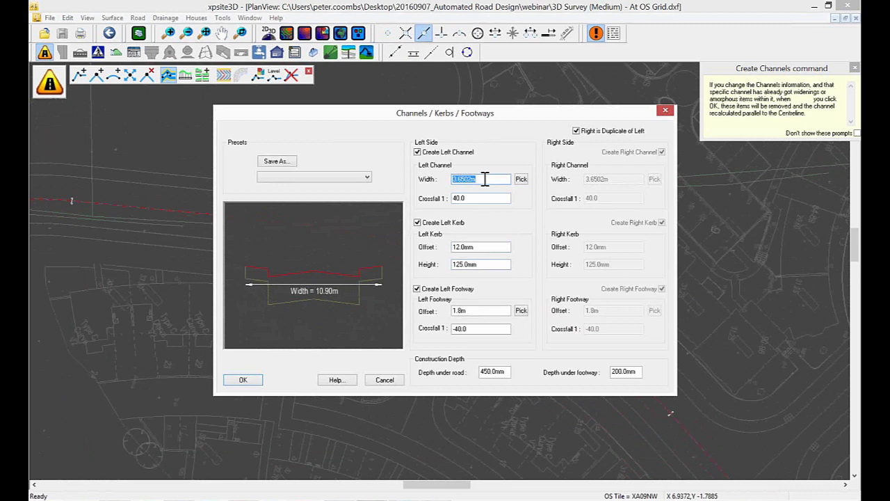
Step: Set the left channel width to 6.35 m and build the channels, kerbs and footways along the centreline
{"action": "type", "text": "6."}
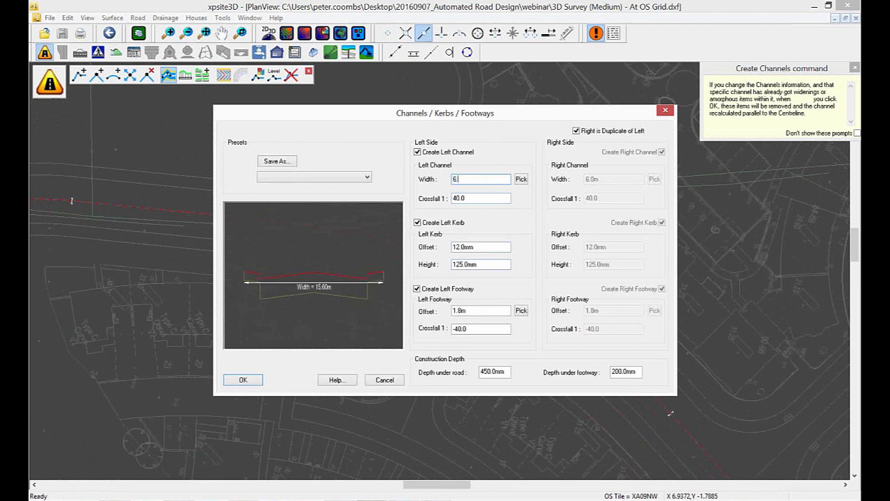
{"action": "type", "text": "35m"}
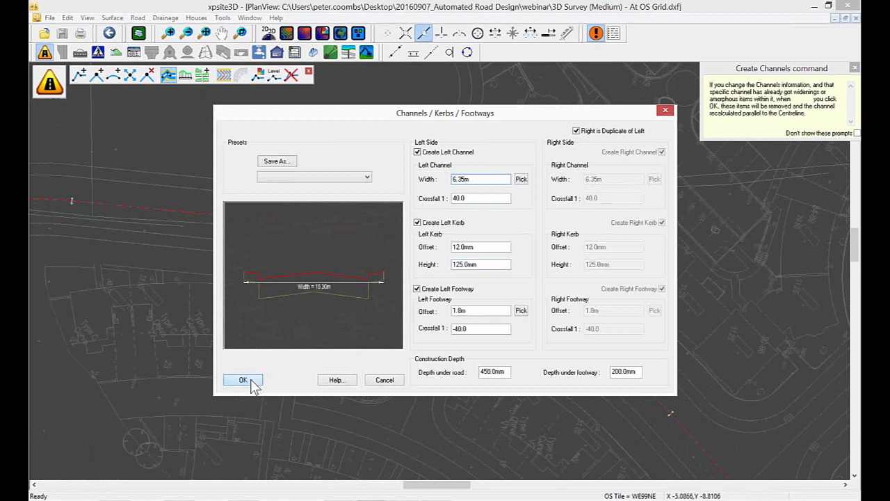
{"action": "left_click", "coordinate": [244, 379]}
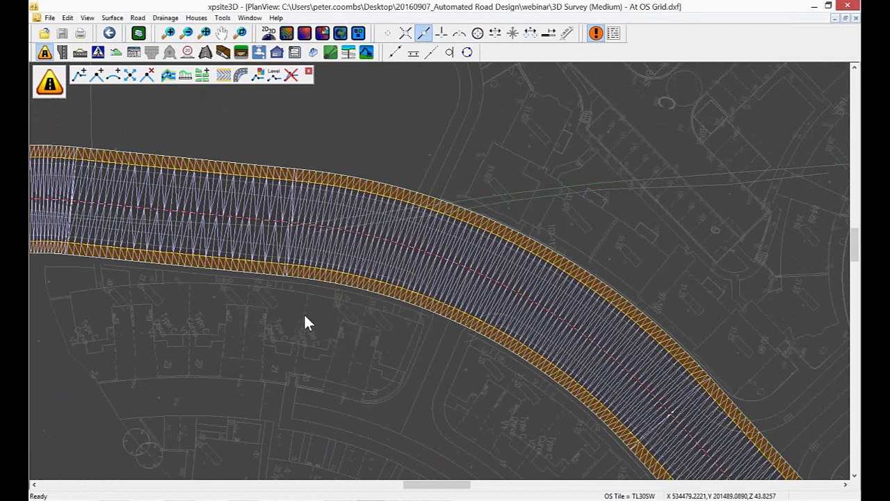
Step: Hide the ROAD_TRIANGULATION layer of the design model
{"action": "right_click", "coordinate": [339, 250]}
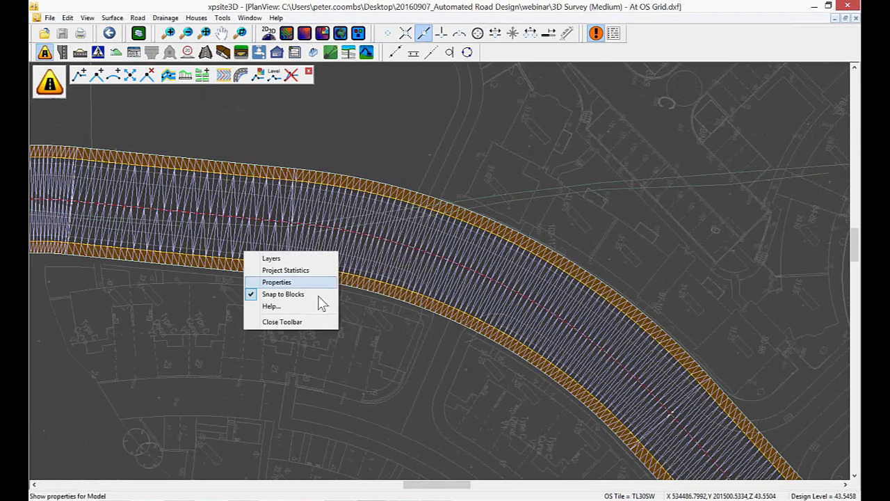
{"action": "left_click", "coordinate": [305, 258]}
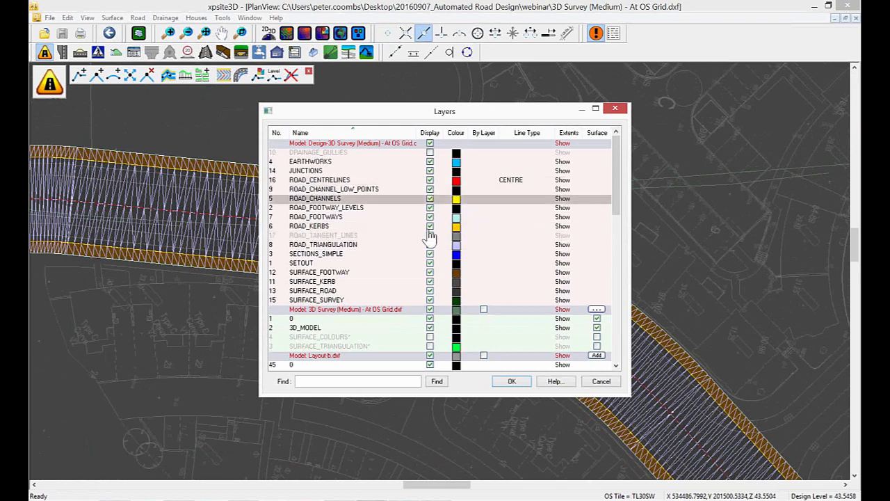
{"action": "left_click", "coordinate": [429, 244]}
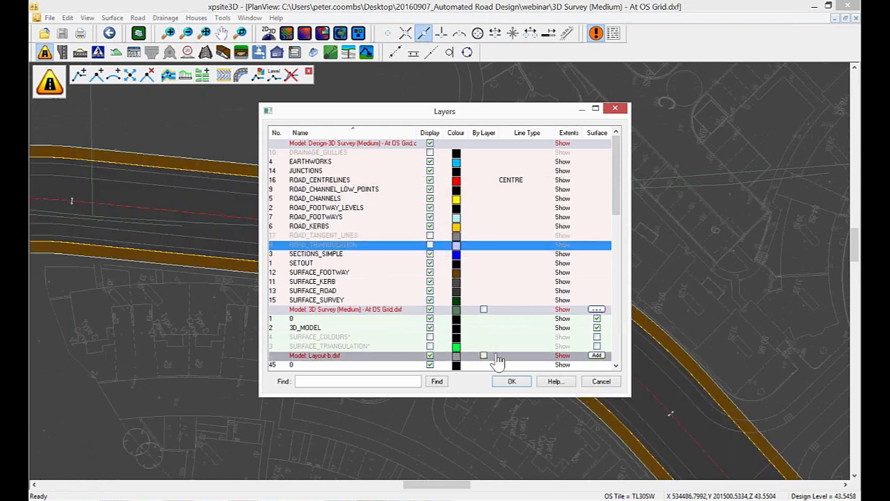
{"action": "left_click", "coordinate": [512, 381]}
Step: Edit the road's channels, re-picking the left channel width from the layout's road edge, and rebuild the road
{"action": "scroll", "coordinate": [429, 308], "scroll_direction": "down", "scroll_amount": 3}
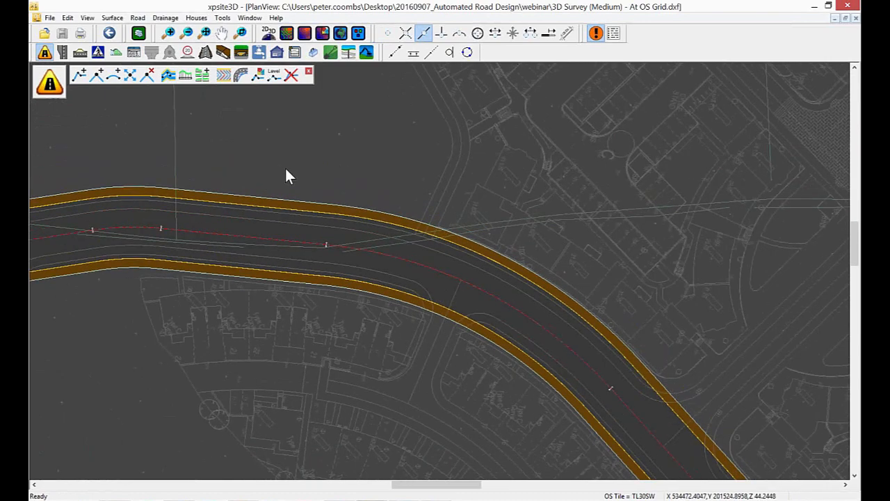
{"action": "scroll", "coordinate": [292, 181], "scroll_direction": "down", "scroll_amount": 3}
{"action": "scroll", "coordinate": [318, 203], "scroll_direction": "up", "scroll_amount": 5}
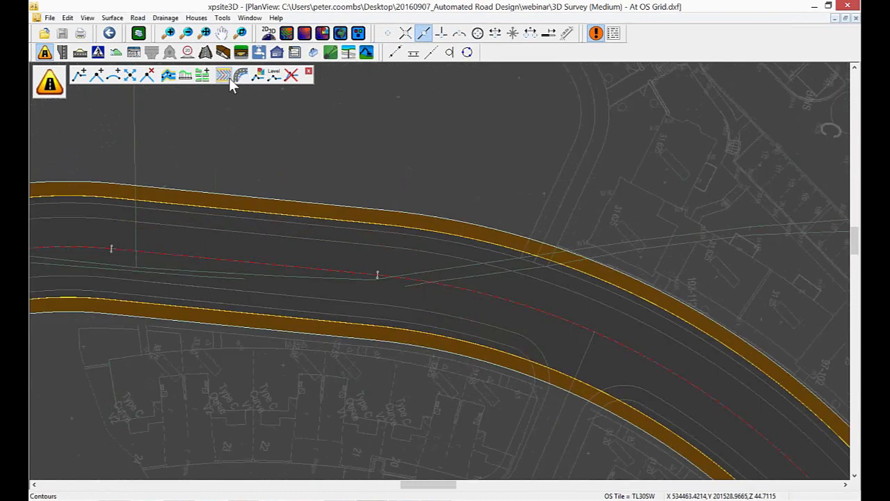
{"action": "left_click", "coordinate": [168, 75]}
{"action": "left_click", "coordinate": [212, 253]}
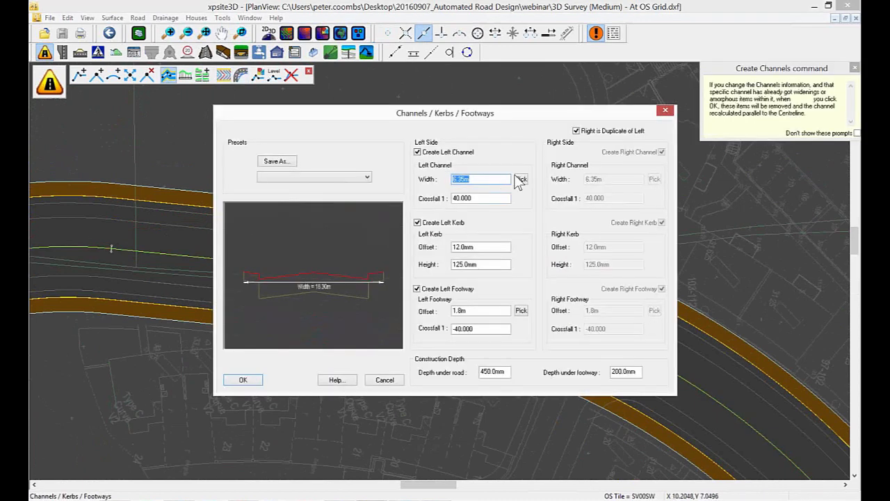
{"action": "left_click", "coordinate": [520, 179]}
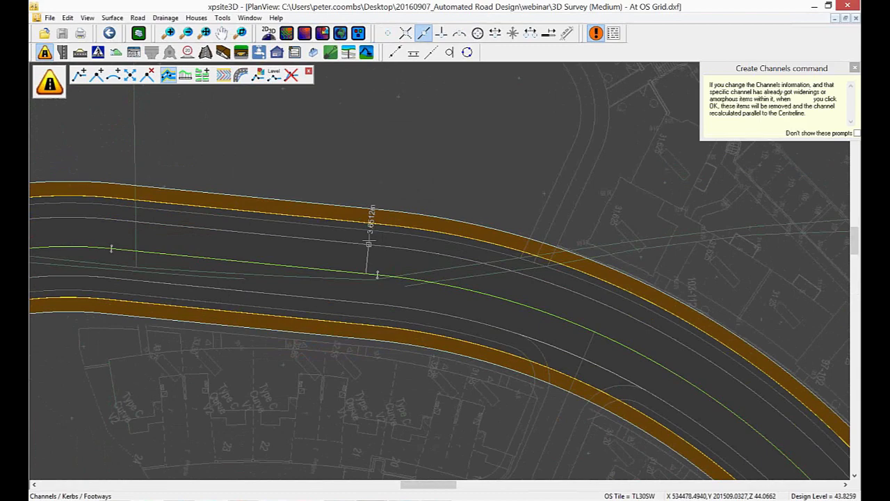
{"action": "left_click", "coordinate": [371, 212]}
{"action": "left_click", "coordinate": [245, 379]}
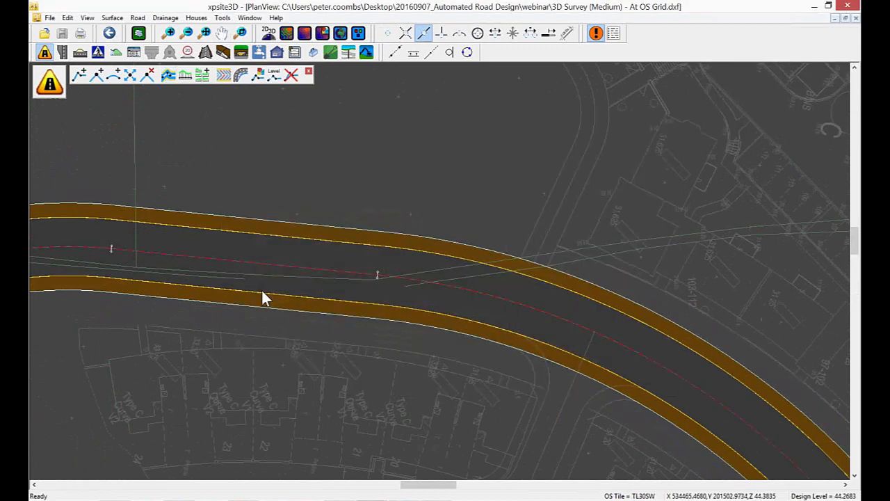
Step: Open the project file "2 - Unfinished Roads.erd" from the webinar folder
{"action": "scroll", "coordinate": [271, 292], "scroll_direction": "down", "scroll_amount": 2}
{"action": "scroll", "coordinate": [273, 292], "scroll_direction": "down", "scroll_amount": 3}
{"action": "scroll", "coordinate": [314, 274], "scroll_direction": "up", "scroll_amount": 2}
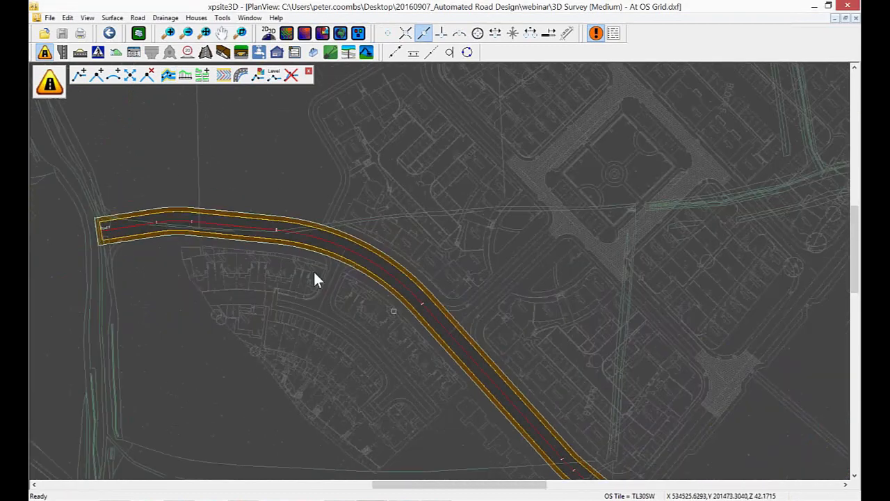
{"action": "left_click", "coordinate": [49, 18]}
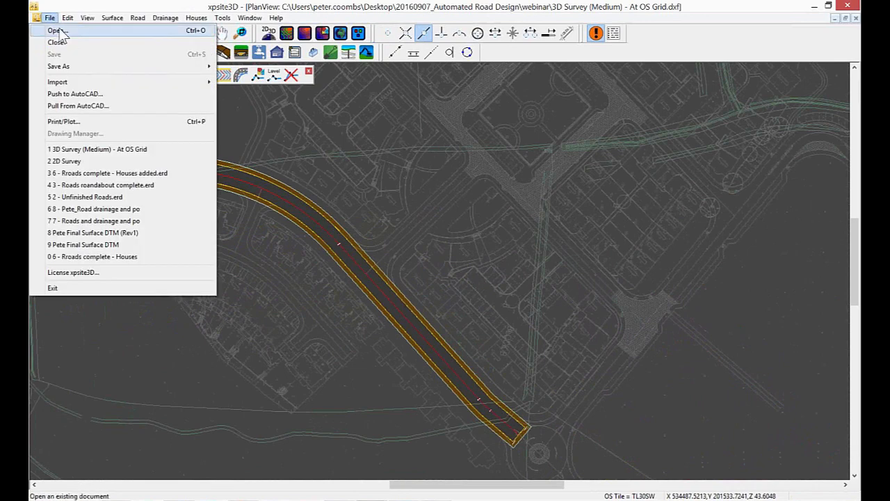
{"action": "left_click", "coordinate": [60, 31]}
{"action": "left_click", "coordinate": [406, 221]}
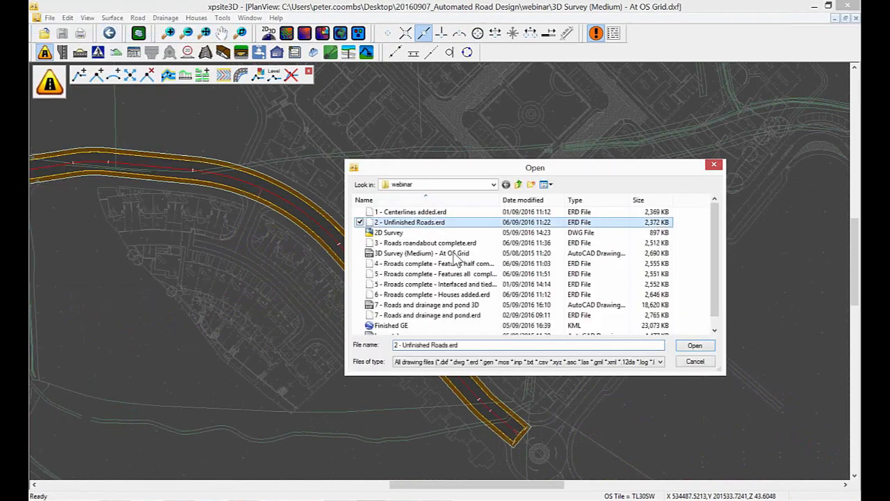
{"action": "left_click", "coordinate": [695, 346]}
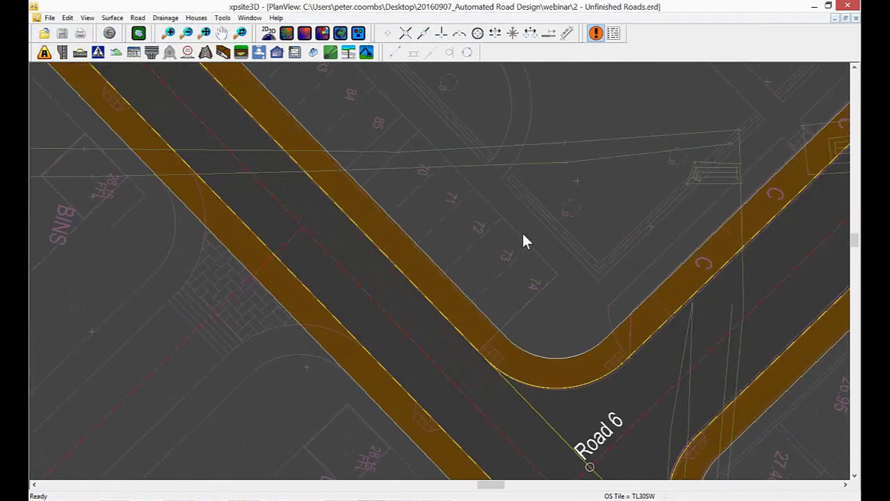
Step: Start adding channels, kerbs and footways to the bare centreline running north-east from the roundabout
{"action": "scroll", "coordinate": [523, 240], "scroll_direction": "down", "scroll_amount": 1}
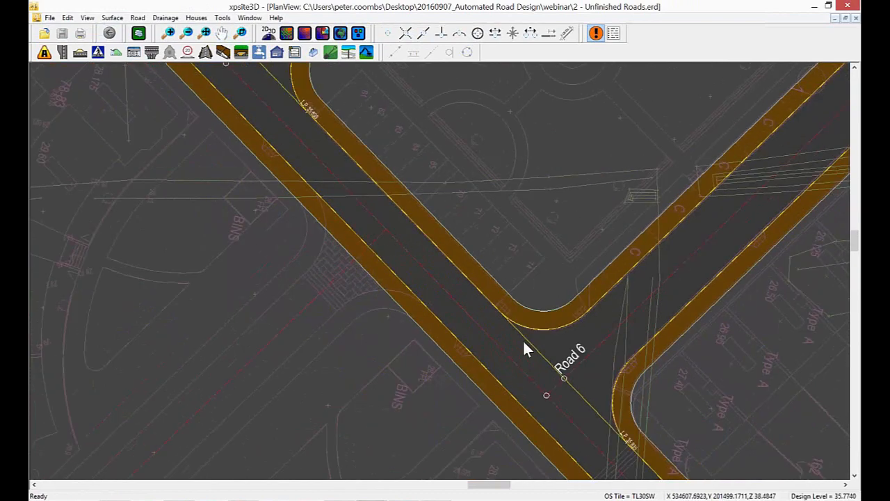
{"action": "scroll", "coordinate": [522, 339], "scroll_direction": "down", "scroll_amount": 1}
{"action": "scroll", "coordinate": [523, 339], "scroll_direction": "down", "scroll_amount": 3}
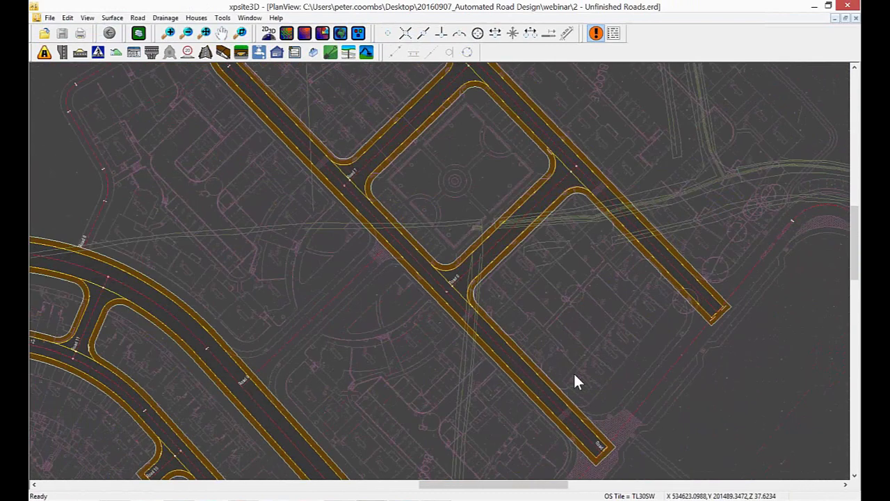
{"action": "scroll", "coordinate": [499, 362], "scroll_direction": "down", "scroll_amount": 2}
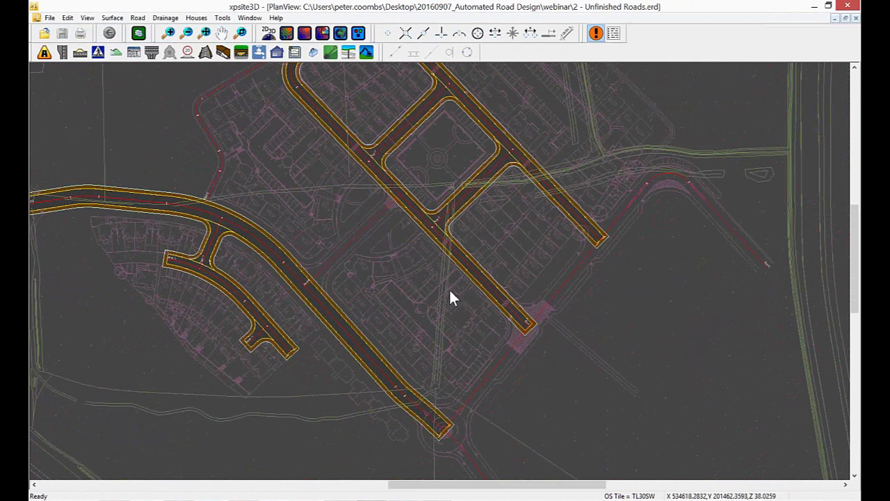
{"action": "middle_click_drag", "start_coordinate": [505, 322], "coordinate": [416, 274]}
{"action": "left_click_drag", "start_coordinate": [491, 261], "coordinate": [456, 288]}
{"action": "scroll", "coordinate": [456, 289], "scroll_direction": "up", "scroll_amount": 1}
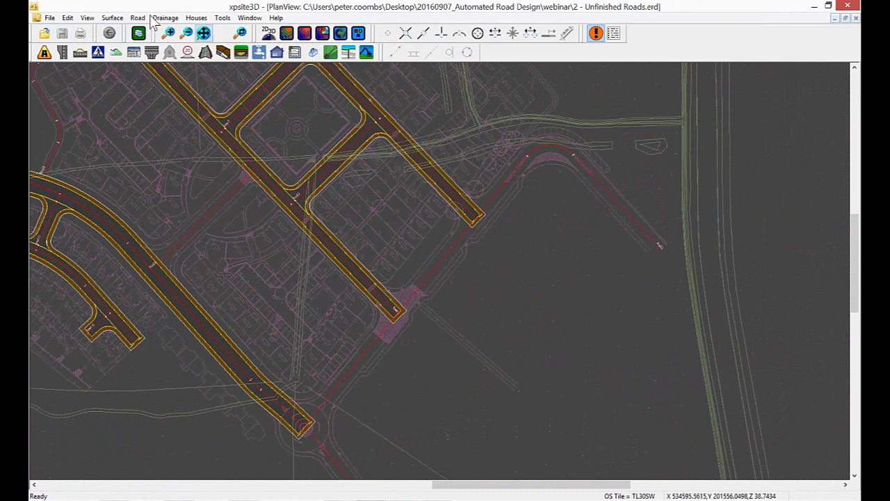
{"action": "left_click", "coordinate": [49, 55]}
{"action": "left_click", "coordinate": [167, 75]}
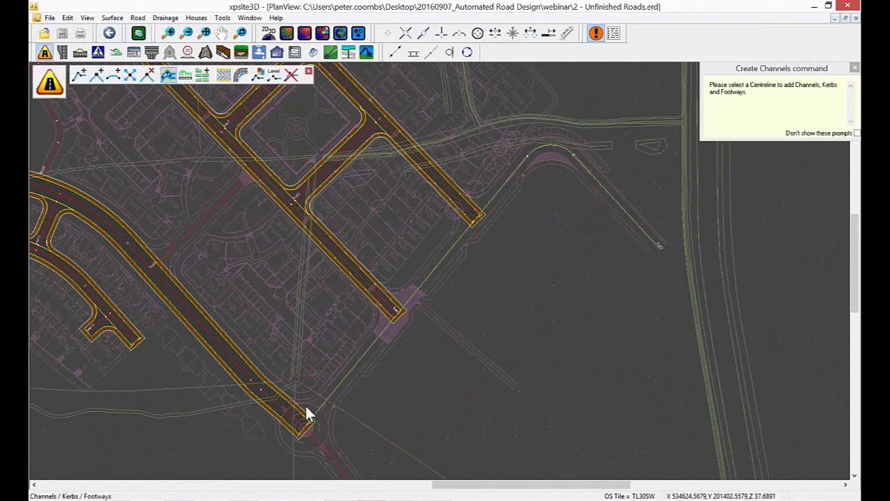
{"action": "left_click", "coordinate": [358, 363]}
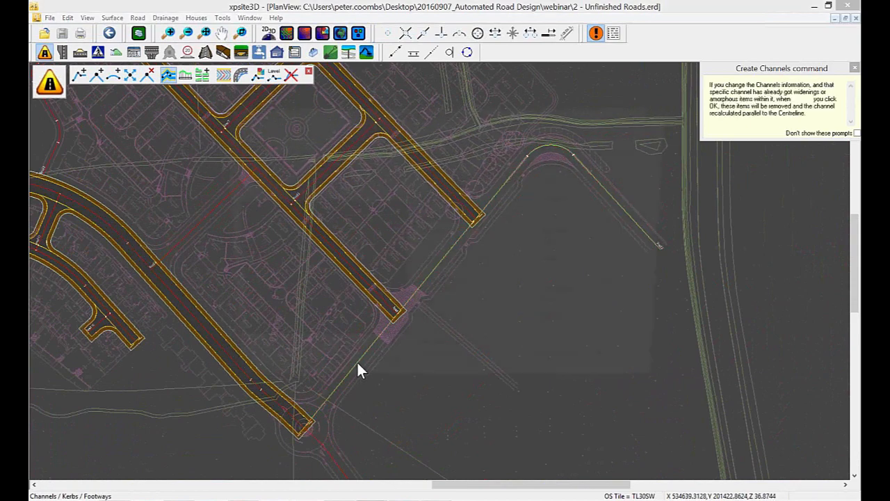
Step: Set a 3.5 m left channel width by picking from the layout's road edge, and build this road's channels, kerbs and footways
{"action": "left_click", "coordinate": [520, 179]}
{"action": "scroll", "coordinate": [455, 254], "scroll_direction": "up", "scroll_amount": 5}
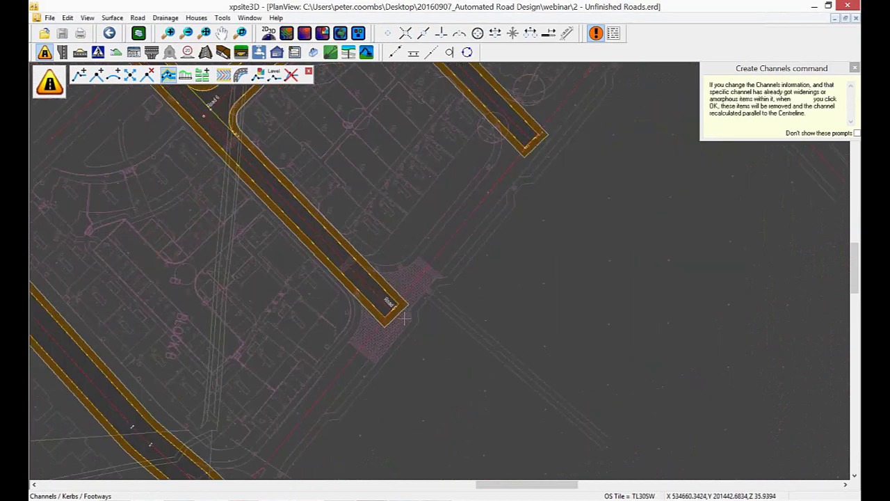
{"action": "left_click", "coordinate": [458, 249]}
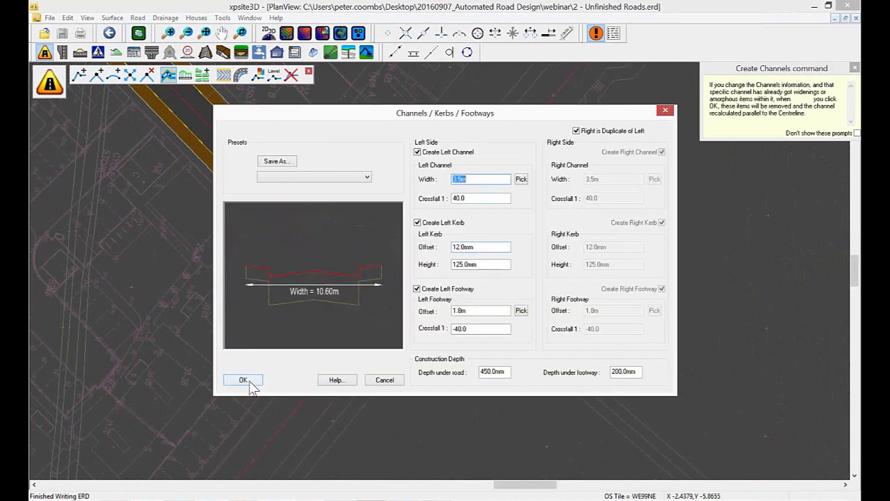
{"action": "left_click", "coordinate": [249, 379]}
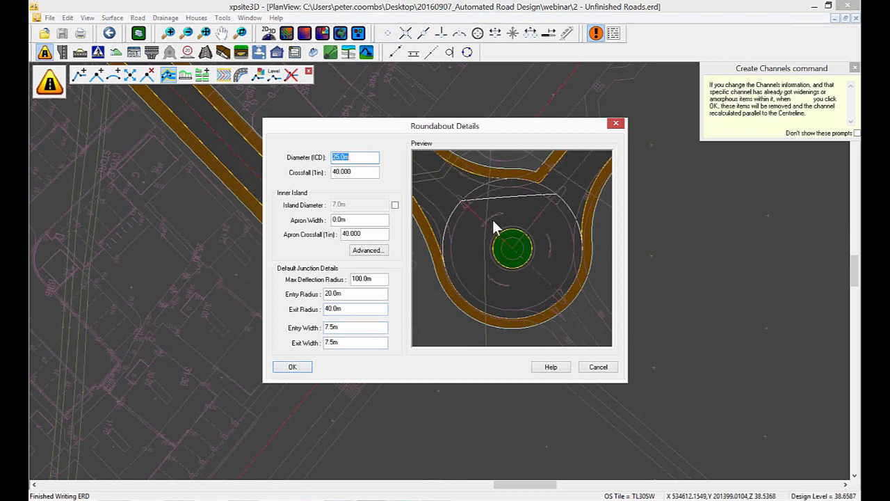
Step: Set the roundabout's inscribed circle diameter (ICD) to 22 m
{"action": "middle_click_drag", "start_coordinate": [492, 220], "coordinate": [488, 225]}
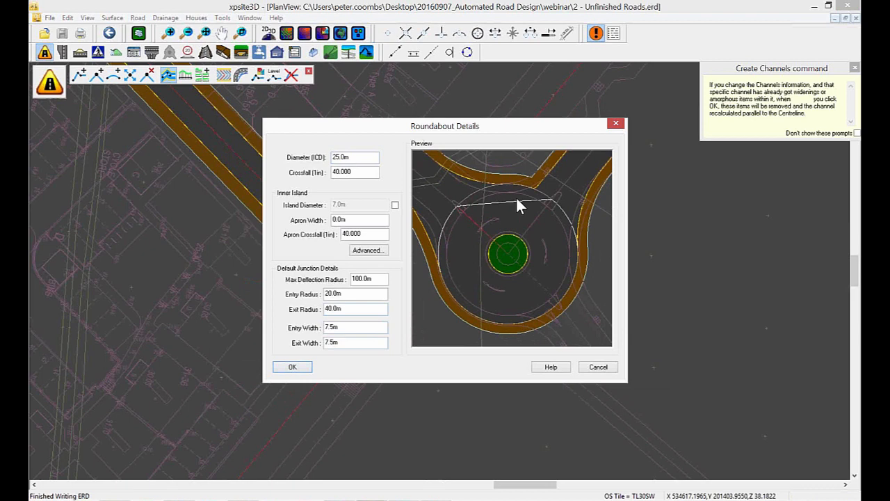
{"action": "mouse_move", "coordinate": [509, 242]}
{"action": "middle_mouse_down"}
{"action": "mouse_move", "coordinate": [502, 248]}
{"action": "mouse_move", "coordinate": [507, 237]}
{"action": "middle_mouse_up"}
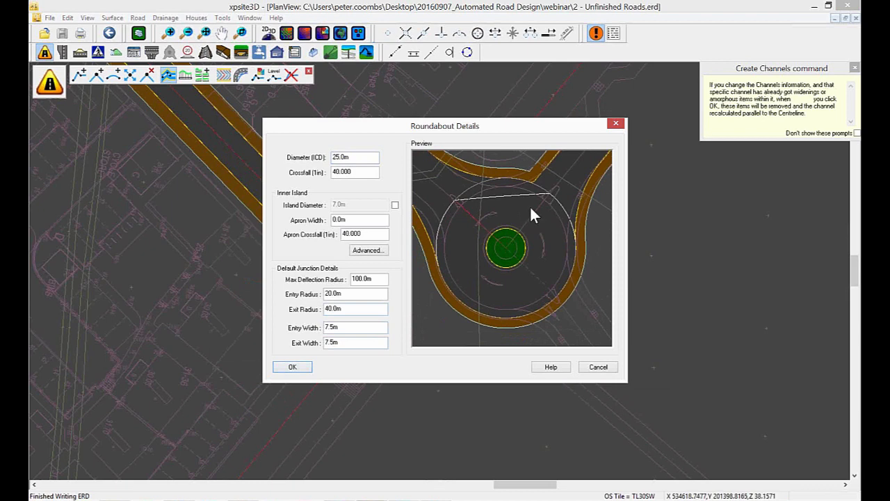
{"action": "mouse_move", "coordinate": [514, 238]}
{"action": "middle_mouse_down"}
{"action": "mouse_move", "coordinate": [490, 272]}
{"action": "mouse_move", "coordinate": [509, 230]}
{"action": "mouse_move", "coordinate": [525, 229]}
{"action": "mouse_move", "coordinate": [521, 243]}
{"action": "middle_mouse_up"}
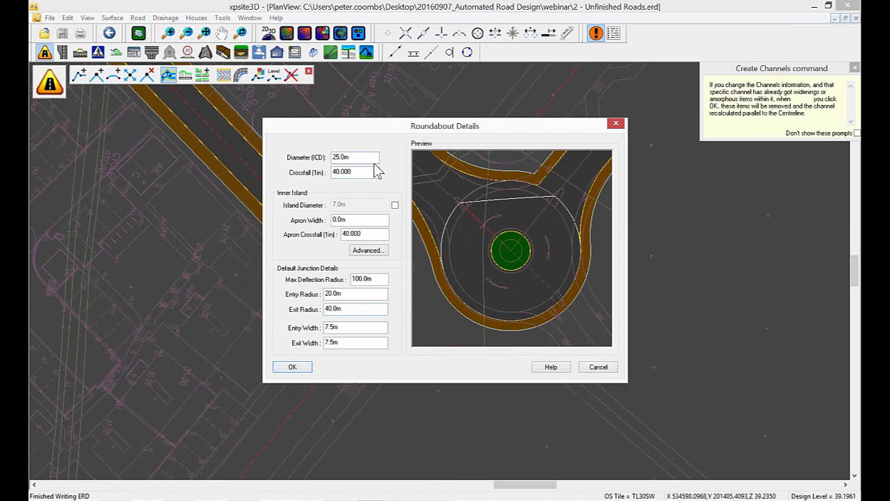
{"action": "left_click_drag", "start_coordinate": [349, 157], "coordinate": [330, 157]}
{"action": "type", "text": "22"}
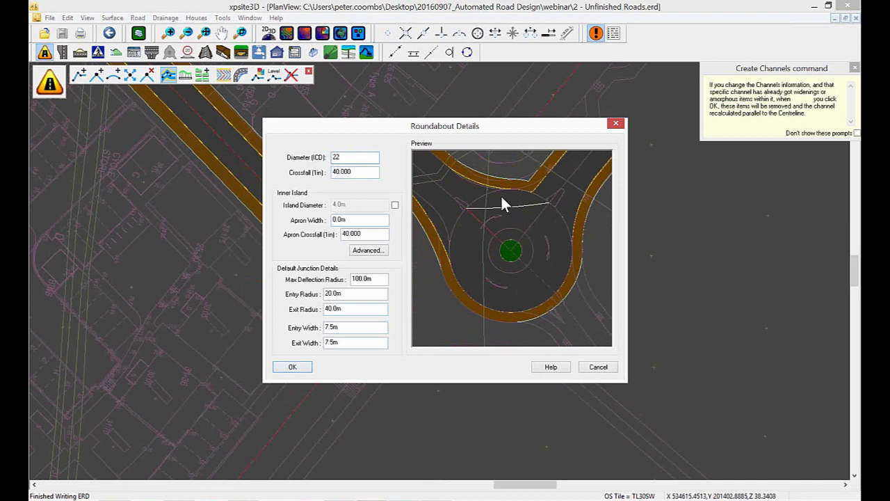
{"action": "left_click", "coordinate": [360, 171]}
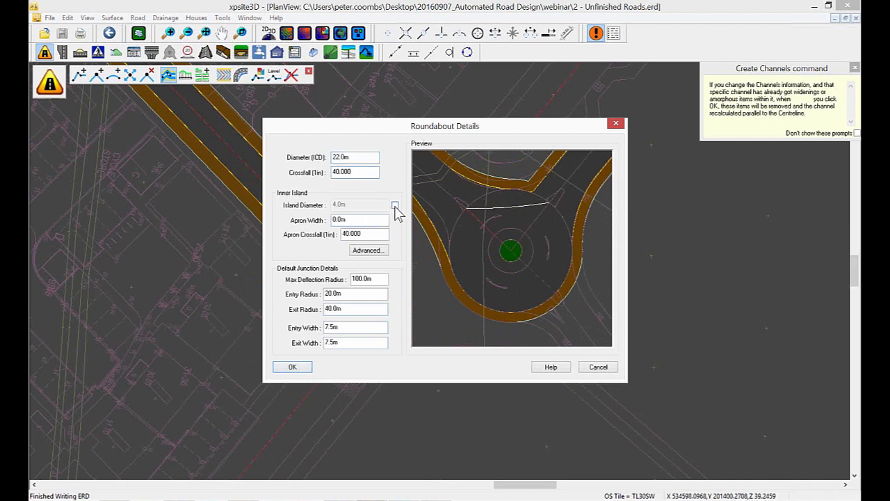
Step: Give the roundabout a custom inner island diameter of 8 m and an apron width of 2 m, and accept its details
{"action": "left_click", "coordinate": [394, 206]}
{"action": "left_click_drag", "start_coordinate": [364, 206], "coordinate": [317, 223]}
{"action": "type", "text": "8"}
{"action": "left_click", "coordinate": [366, 221]}
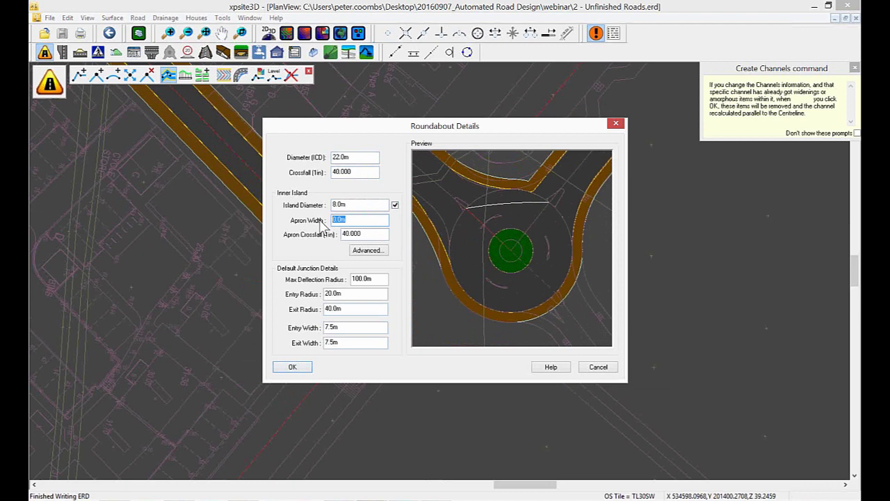
{"action": "type", "text": "2"}
{"action": "left_click", "coordinate": [365, 233]}
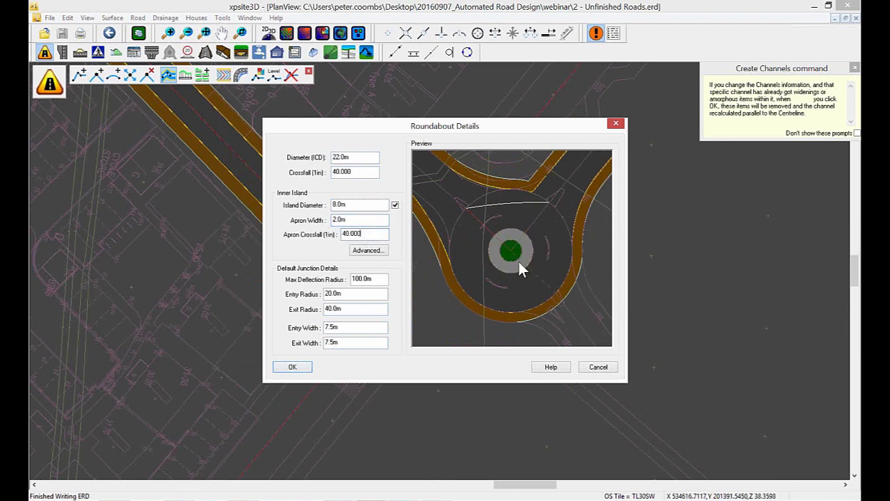
{"action": "left_click_drag", "start_coordinate": [505, 128], "coordinate": [513, 192]}
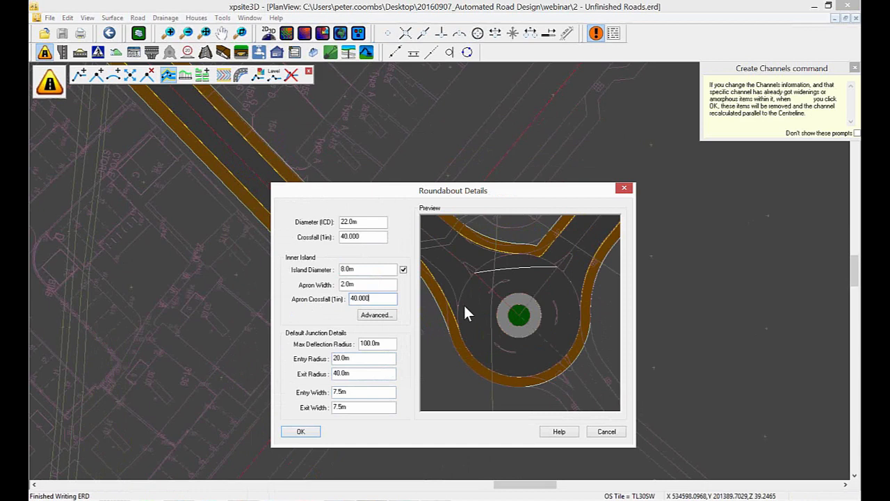
{"action": "left_click", "coordinate": [300, 432]}
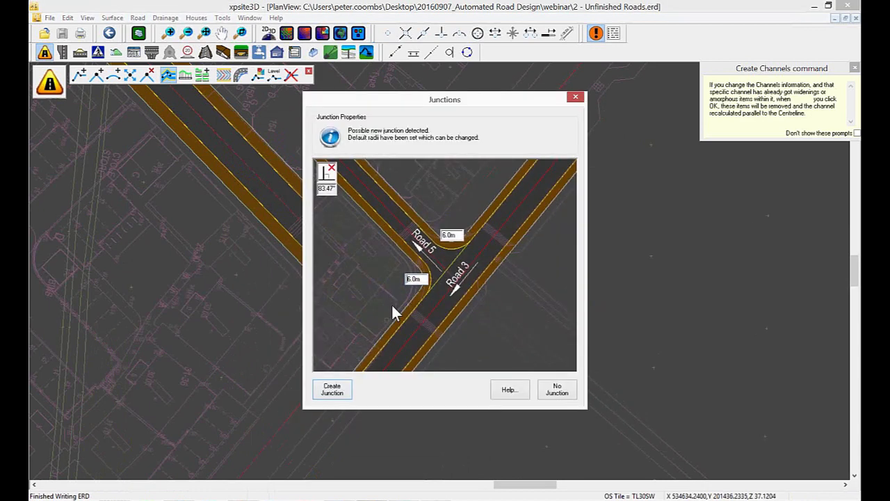
Step: Create the junction of Road 5 with Road 3 nearer the roundabout, with both corner radii set to 10 m
{"action": "scroll", "coordinate": [417, 287], "scroll_direction": "up", "scroll_amount": 3}
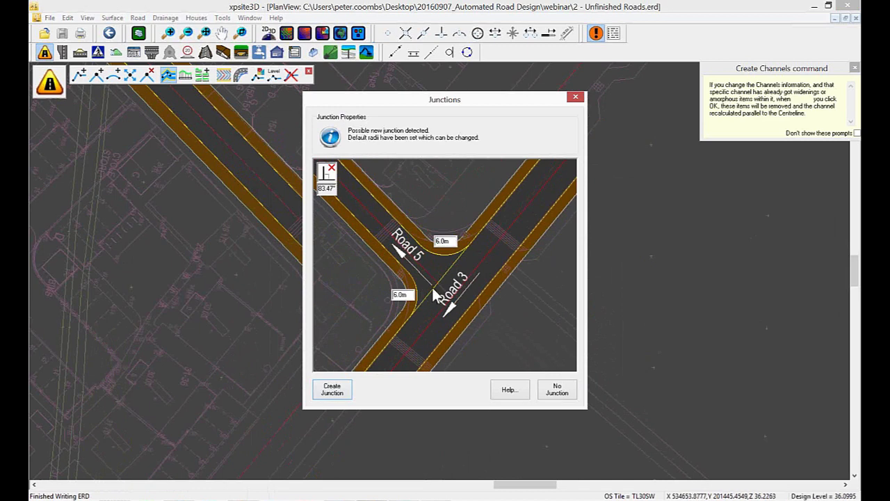
{"action": "scroll", "coordinate": [432, 287], "scroll_direction": "up", "scroll_amount": 1}
{"action": "left_click_drag", "start_coordinate": [405, 300], "coordinate": [375, 304]}
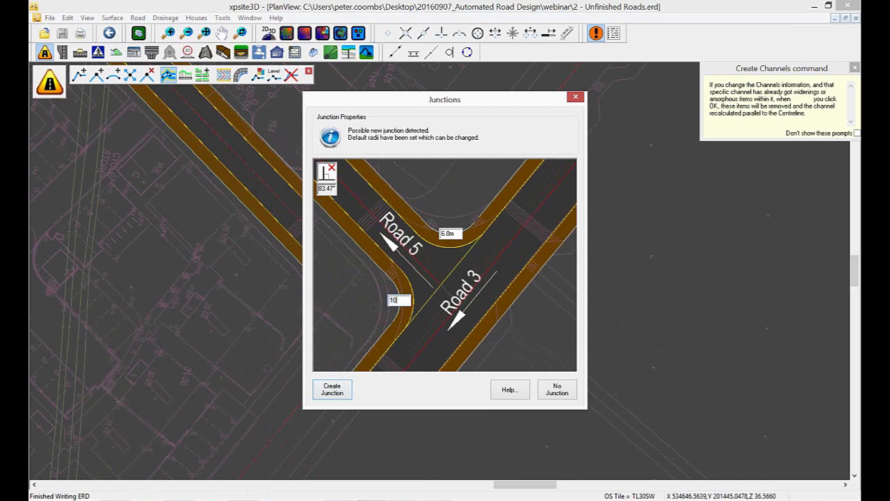
{"action": "left_click_drag", "start_coordinate": [456, 235], "coordinate": [433, 235]}
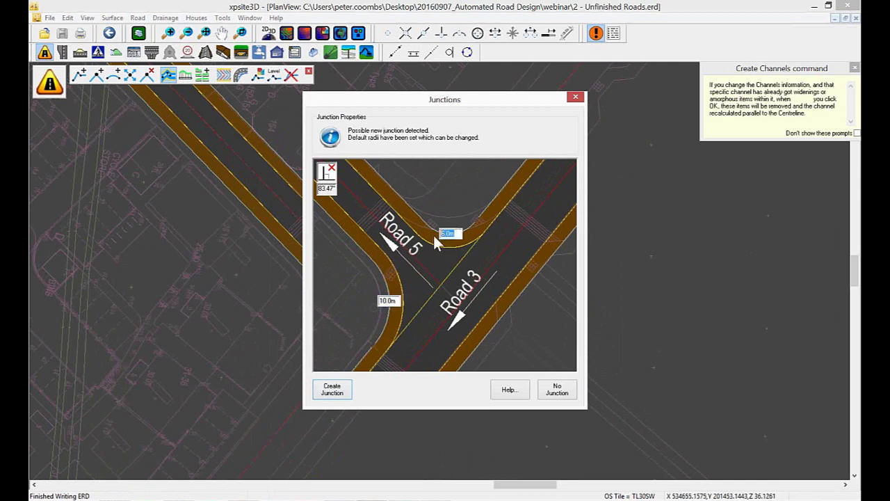
{"action": "type", "text": "10"}
{"action": "key", "text": "Return"}
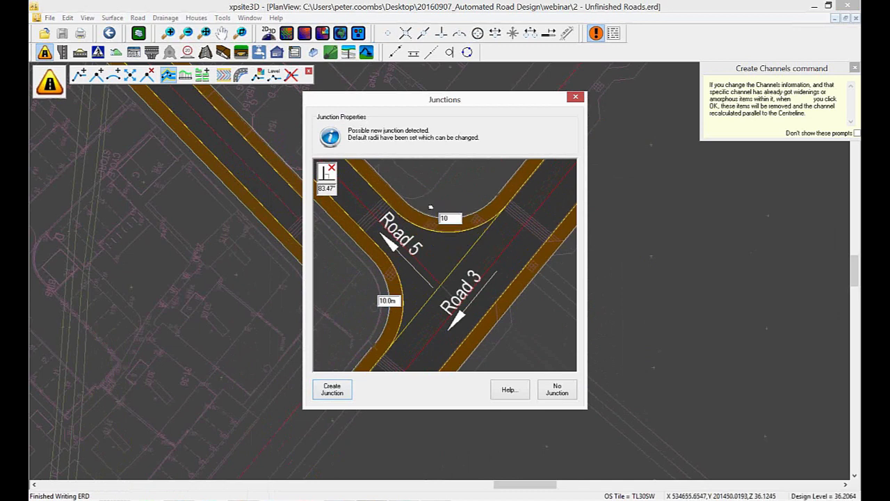
{"action": "left_click", "coordinate": [344, 393]}
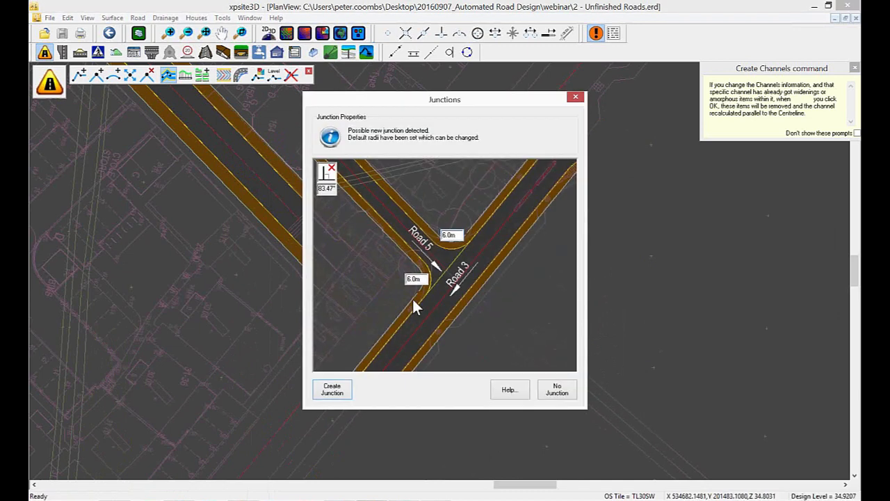
Step: Create the second Road 5 and Road 3 junction, further from the roundabout, with 10 m radii at both corners
{"action": "scroll", "coordinate": [412, 299], "scroll_direction": "up", "scroll_amount": 2}
{"action": "left_click", "coordinate": [427, 266]}
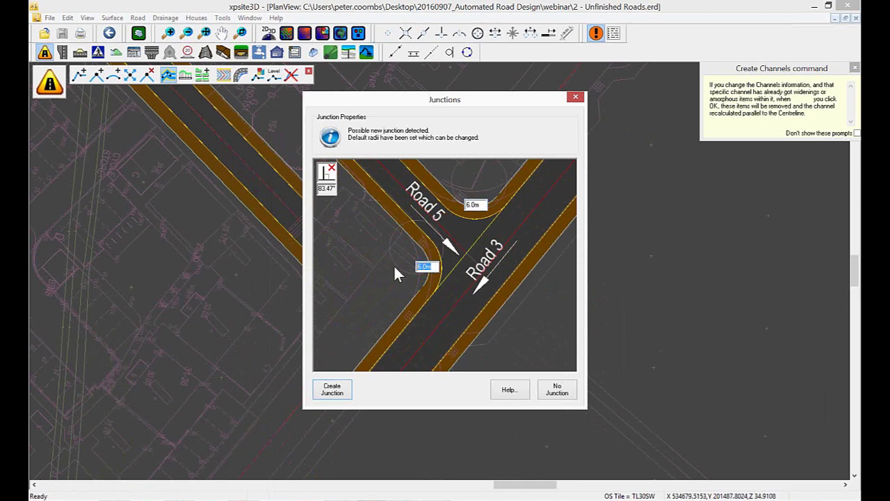
{"action": "type", "text": "10"}
{"action": "key", "text": "Tab"}
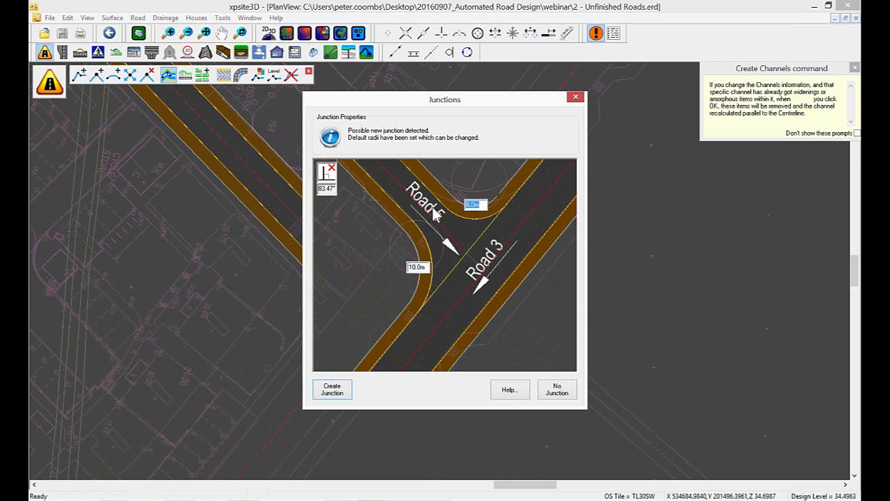
{"action": "type", "text": "10"}
{"action": "left_click", "coordinate": [340, 384]}
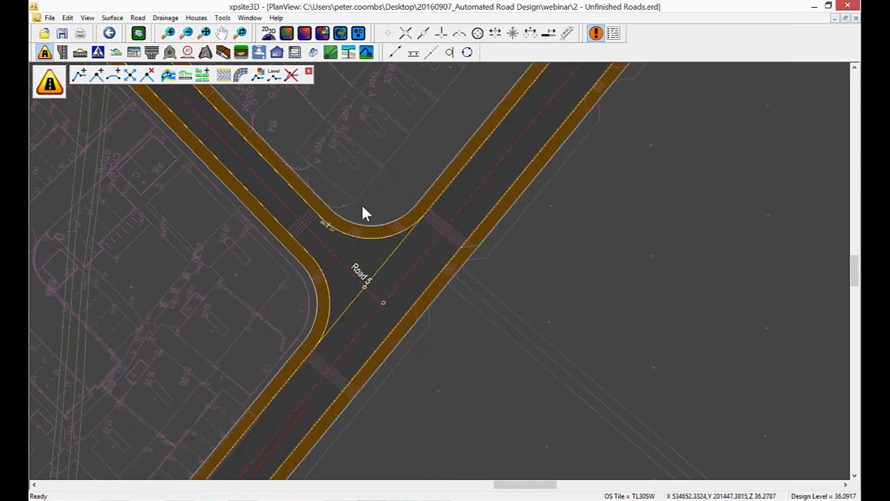
Step: Show the 3D view beside the plan and examine the newly built road in it
{"action": "left_click", "coordinate": [340, 34]}
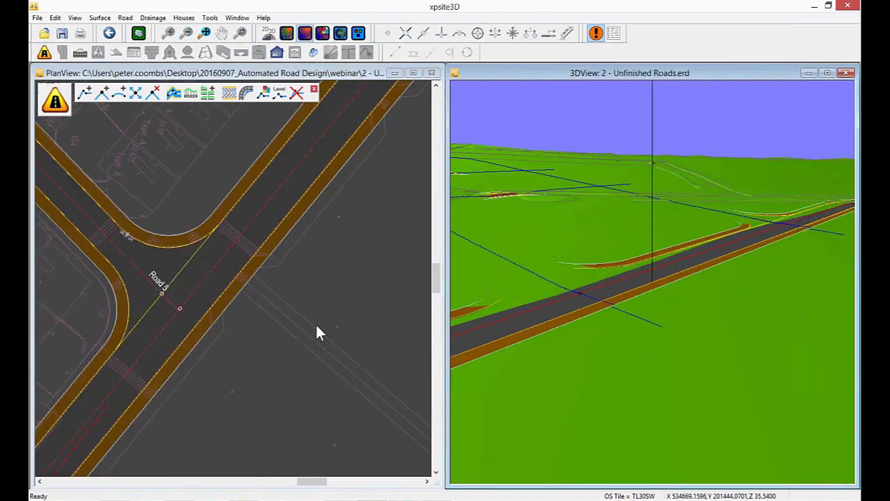
{"action": "left_click_drag", "start_coordinate": [523, 363], "coordinate": [556, 362]}
{"action": "scroll", "coordinate": [557, 370], "scroll_direction": "down", "scroll_amount": 5}
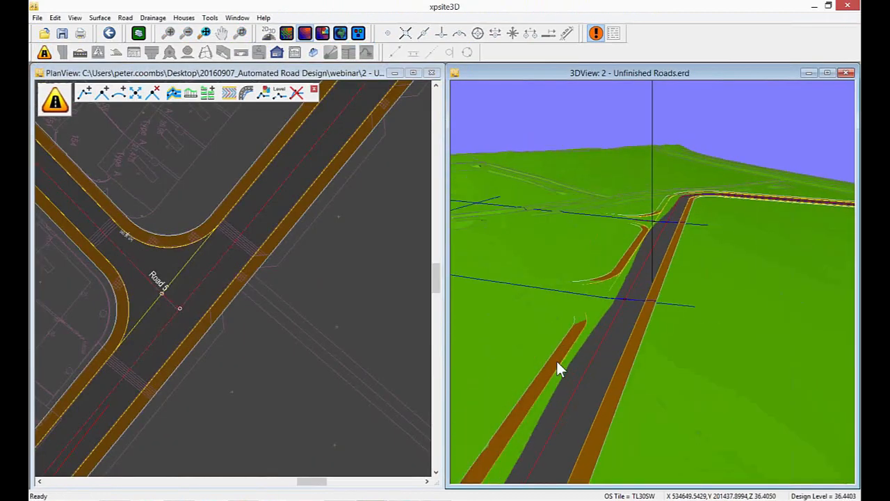
{"action": "left_click", "coordinate": [292, 308]}
{"action": "scroll", "coordinate": [292, 308], "scroll_direction": "down", "scroll_amount": 5}
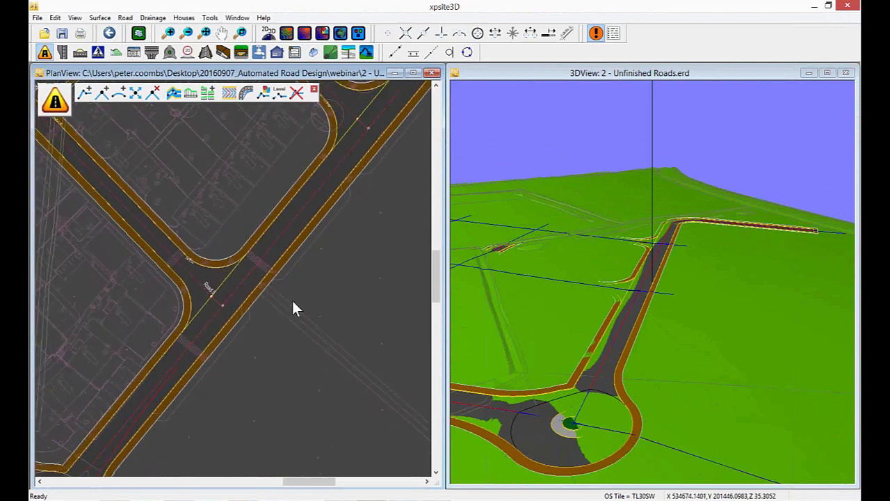
Step: Examine the new road in plan, including its side-road junctions and the roundabout's apron and entry deflection curves
{"action": "middle_click_drag", "start_coordinate": [294, 312], "coordinate": [276, 304]}
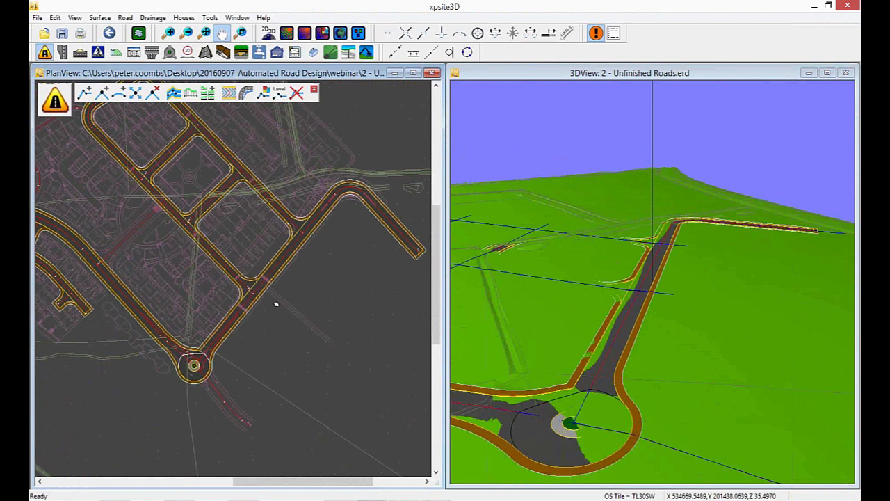
{"action": "scroll", "coordinate": [275, 301], "scroll_direction": "up", "scroll_amount": 3}
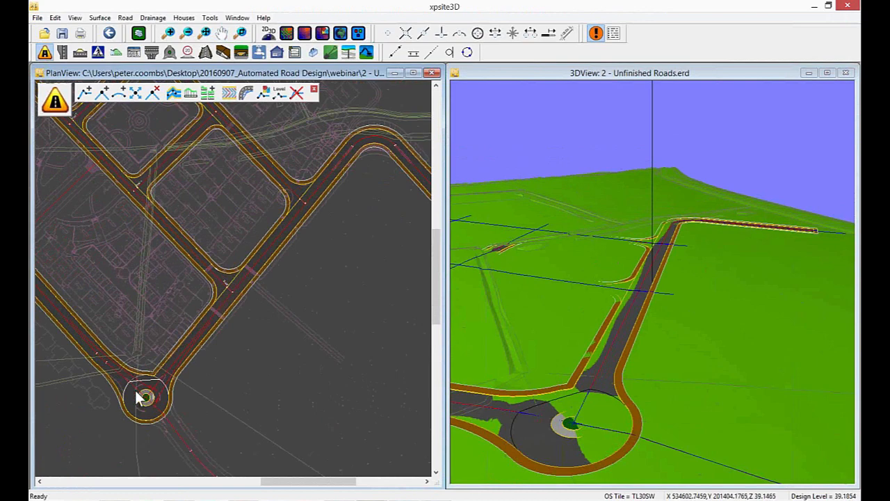
{"action": "scroll", "coordinate": [175, 392], "scroll_direction": "up", "scroll_amount": 2}
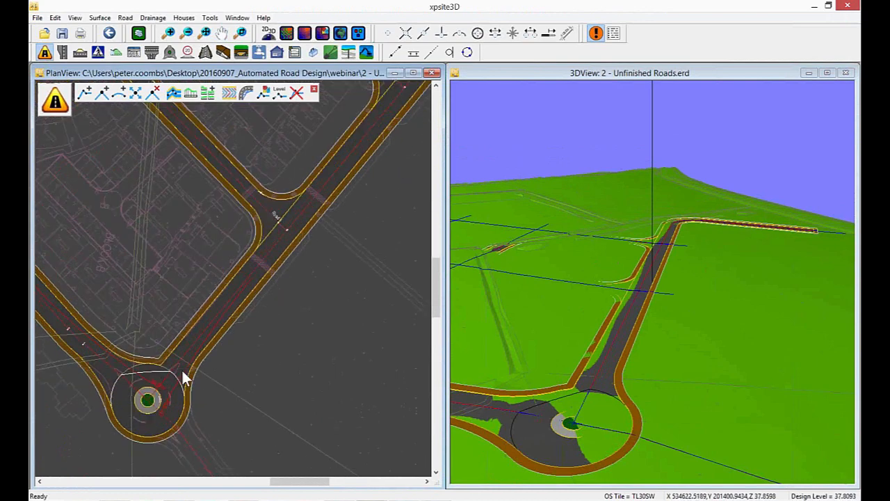
{"action": "middle_click_drag", "start_coordinate": [213, 324], "coordinate": [162, 413]}
{"action": "scroll", "coordinate": [317, 205], "scroll_direction": "down", "scroll_amount": 3}
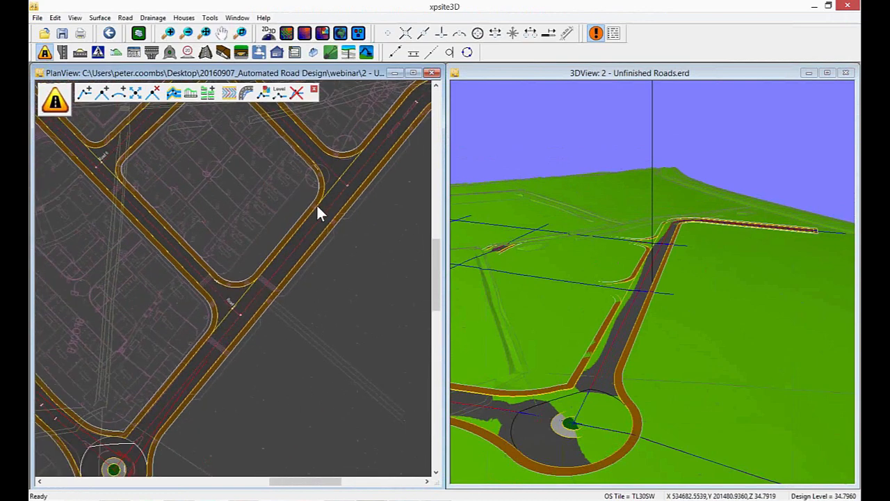
{"action": "scroll", "coordinate": [306, 265], "scroll_direction": "up", "scroll_amount": 1}
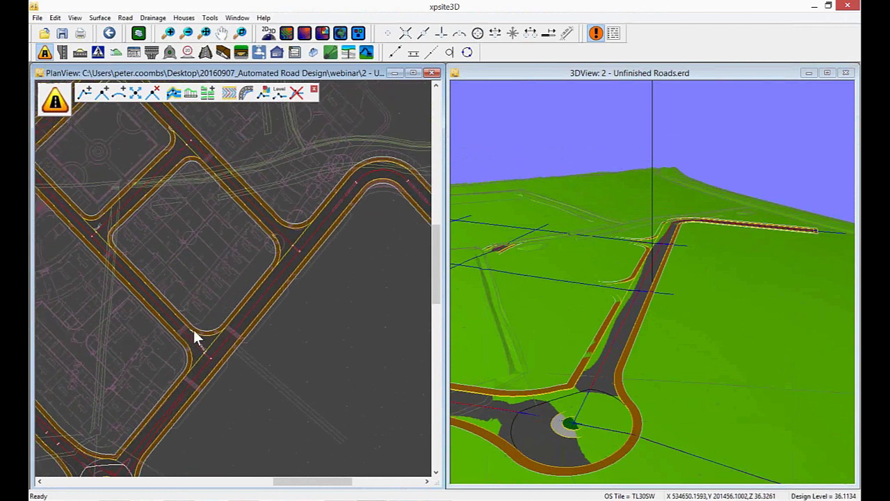
{"action": "left_click_drag", "start_coordinate": [210, 284], "coordinate": [238, 216]}
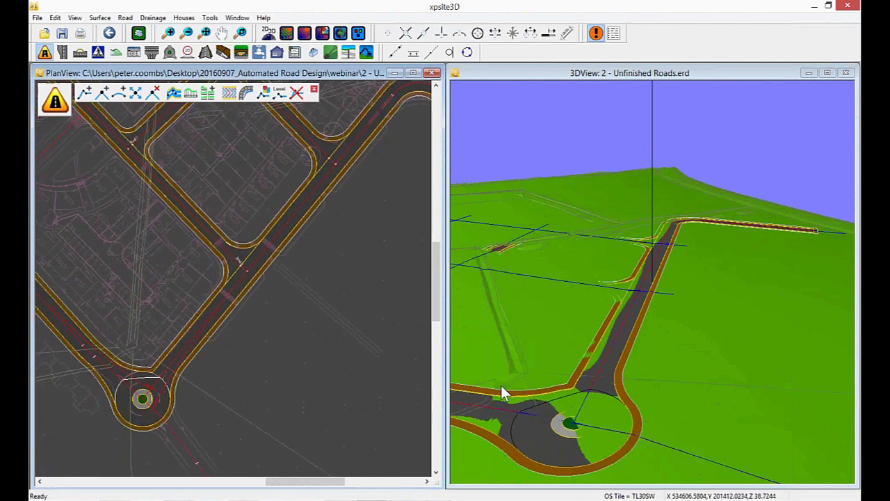
{"action": "middle_click_drag", "start_coordinate": [332, 169], "coordinate": [296, 228]}
{"action": "middle_click_drag", "start_coordinate": [222, 372], "coordinate": [281, 238]}
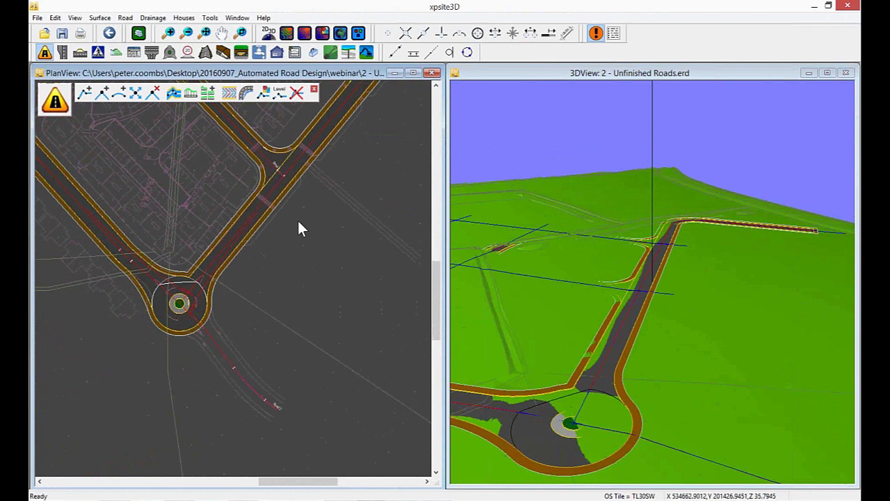
{"action": "scroll", "coordinate": [179, 288], "scroll_direction": "up", "scroll_amount": 3}
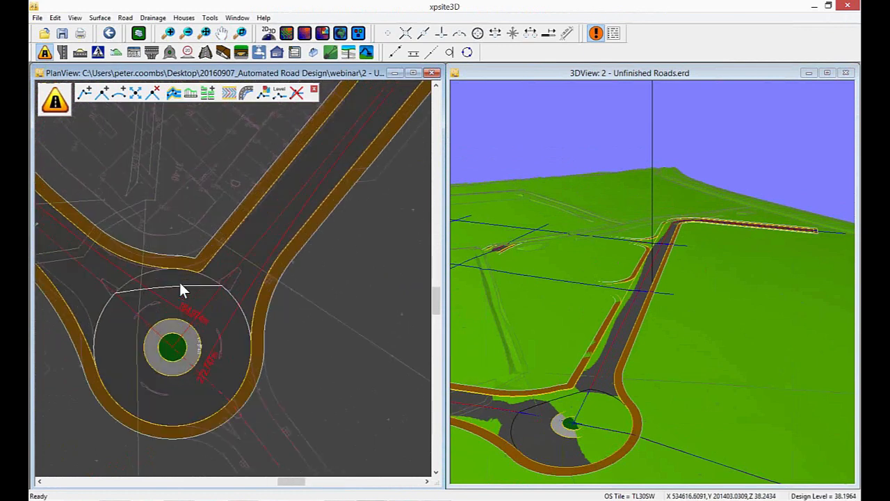
{"action": "scroll", "coordinate": [180, 285], "scroll_direction": "down", "scroll_amount": 2}
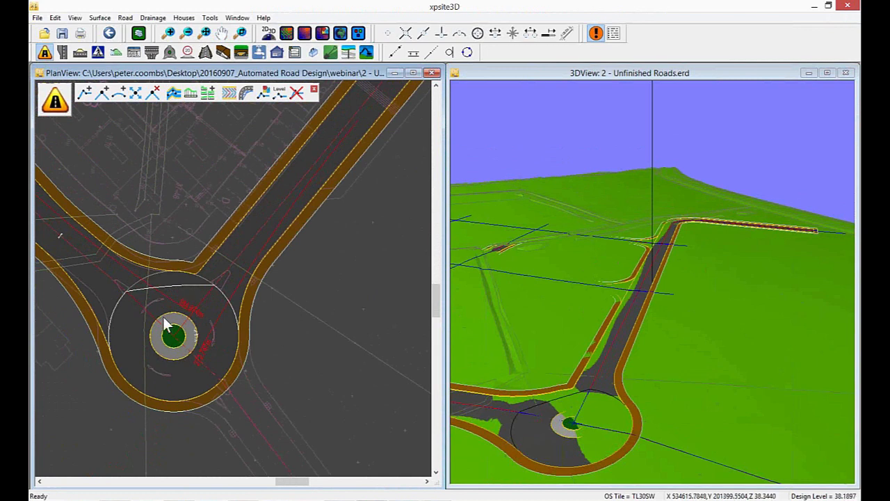
{"action": "scroll", "coordinate": [165, 321], "scroll_direction": "up", "scroll_amount": 2}
Step: Add 2.4 m channels, kerbs and 1.8 m footways to the Road 2 centreline running south-east from the roundabout
{"action": "middle_click_drag", "start_coordinate": [265, 329], "coordinate": [199, 248]}
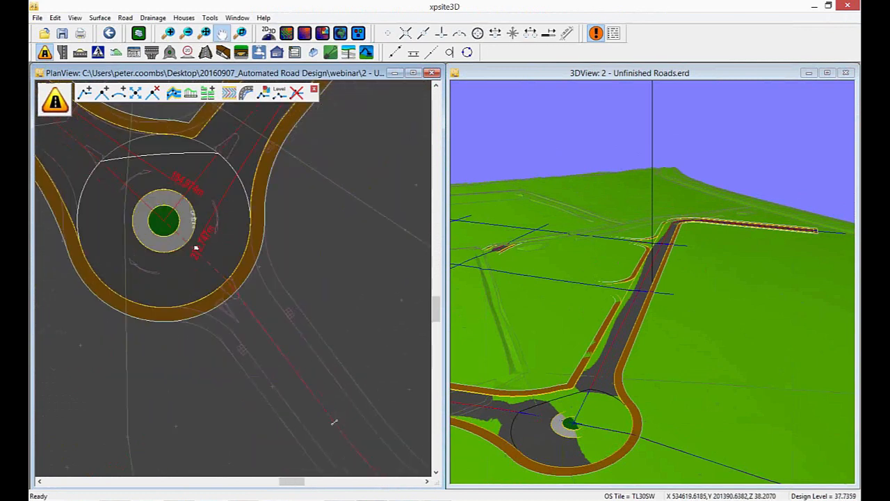
{"action": "scroll", "coordinate": [257, 299], "scroll_direction": "down", "scroll_amount": 1}
{"action": "middle_click_drag", "start_coordinate": [258, 298], "coordinate": [222, 280]}
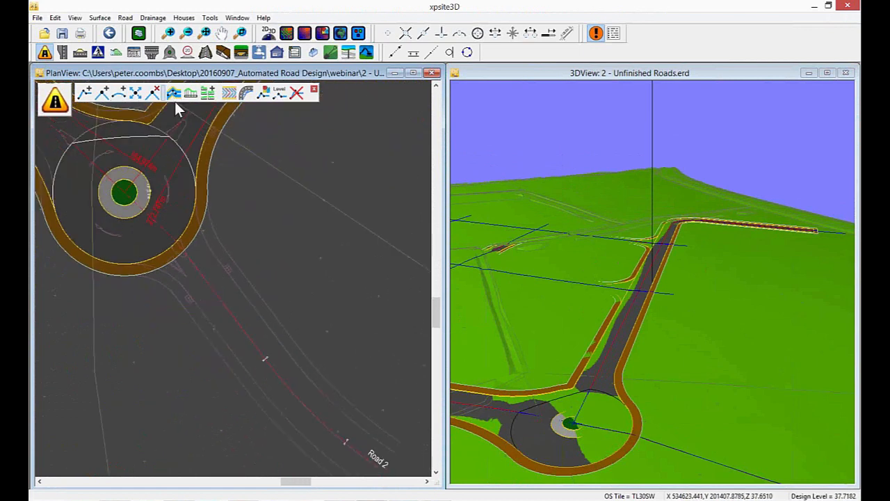
{"action": "left_click", "coordinate": [174, 93]}
{"action": "left_click", "coordinate": [231, 315]}
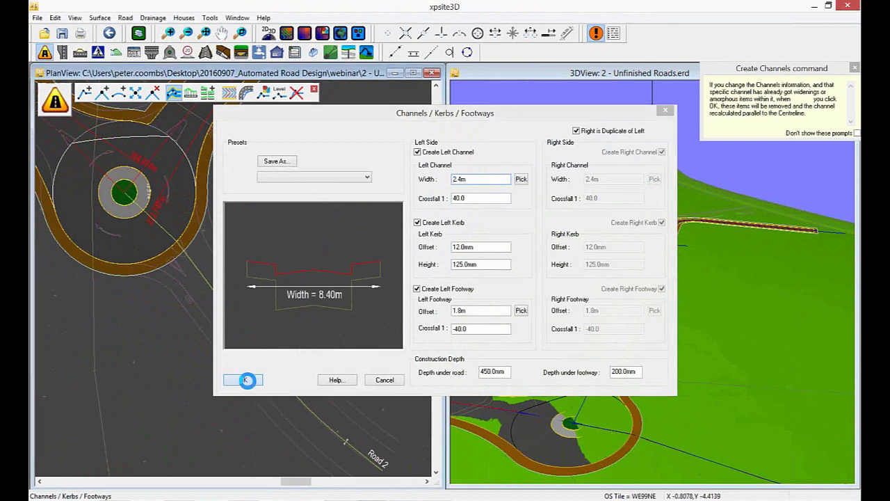
{"action": "left_click", "coordinate": [243, 379]}
{"action": "middle_click_drag", "start_coordinate": [177, 283], "coordinate": [200, 205]}
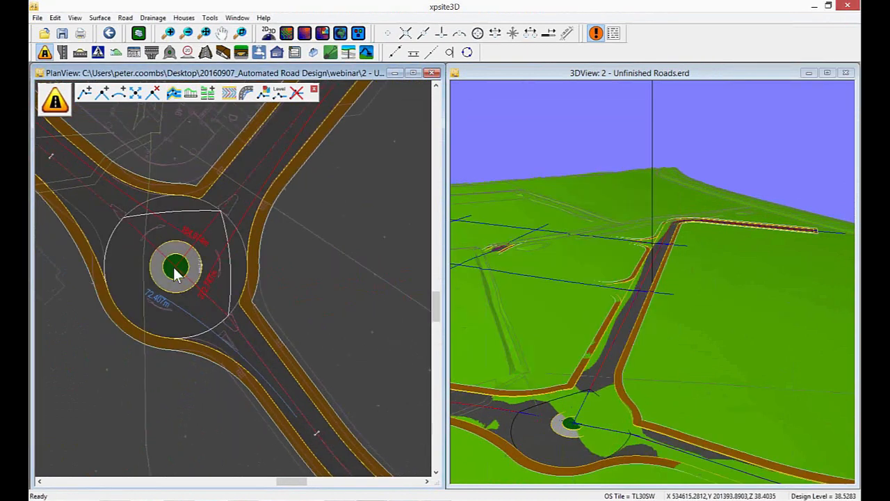
Step: Reset the channel width of the Road 2 centreline south-east of the roundabout by picking it from the plan layout
{"action": "left_click", "coordinate": [173, 93]}
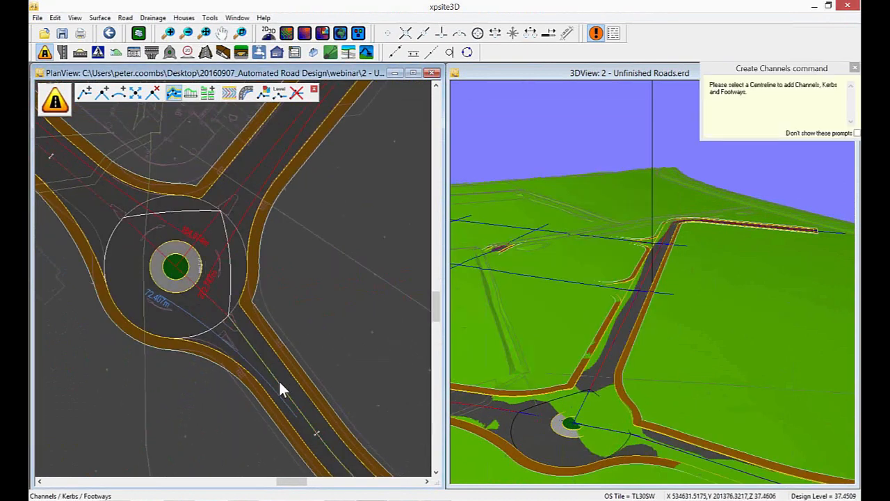
{"action": "left_click", "coordinate": [278, 379]}
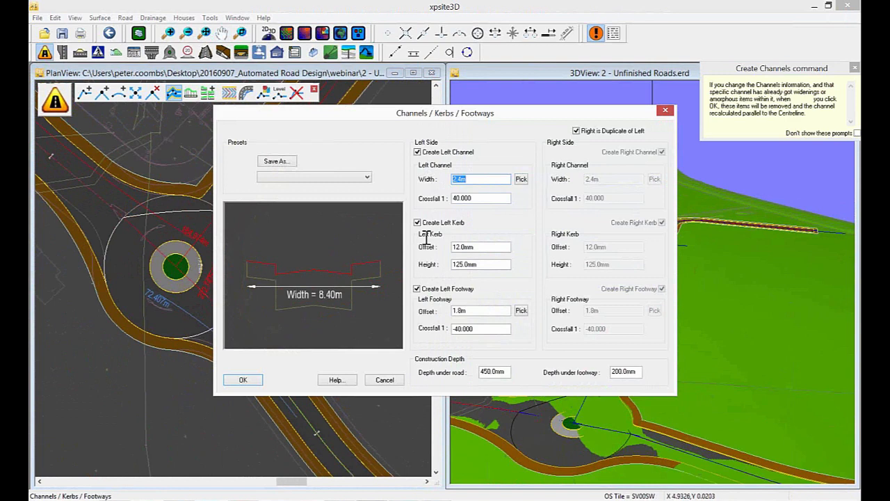
{"action": "left_click", "coordinate": [521, 178]}
{"action": "scroll", "coordinate": [302, 393], "scroll_direction": "up", "scroll_amount": 2}
{"action": "left_click", "coordinate": [302, 393]}
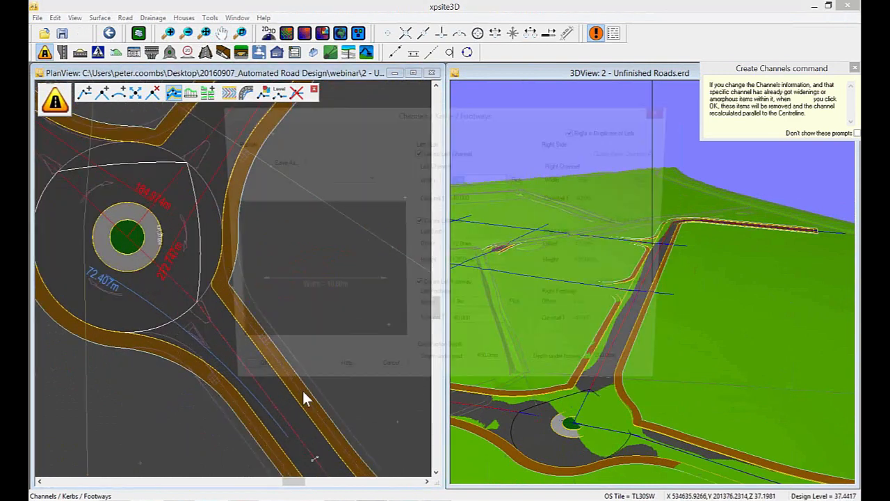
{"action": "left_click", "coordinate": [243, 379]}
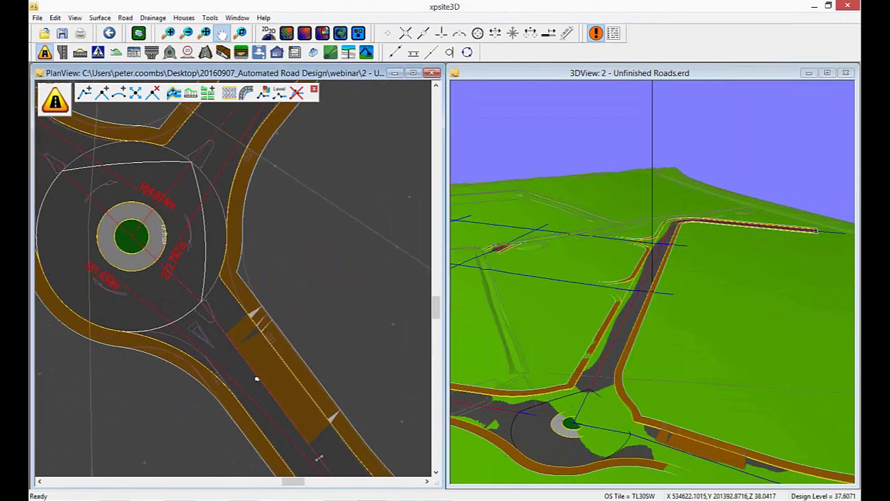
Step: Display the roundabout tools and examine the roundabout's entry deflection radii and its south-east approach in plan
{"action": "middle_click_drag", "start_coordinate": [189, 254], "coordinate": [239, 303]}
{"action": "scroll", "coordinate": [231, 245], "scroll_direction": "up", "scroll_amount": 1}
{"action": "scroll", "coordinate": [231, 244], "scroll_direction": "up", "scroll_amount": 2}
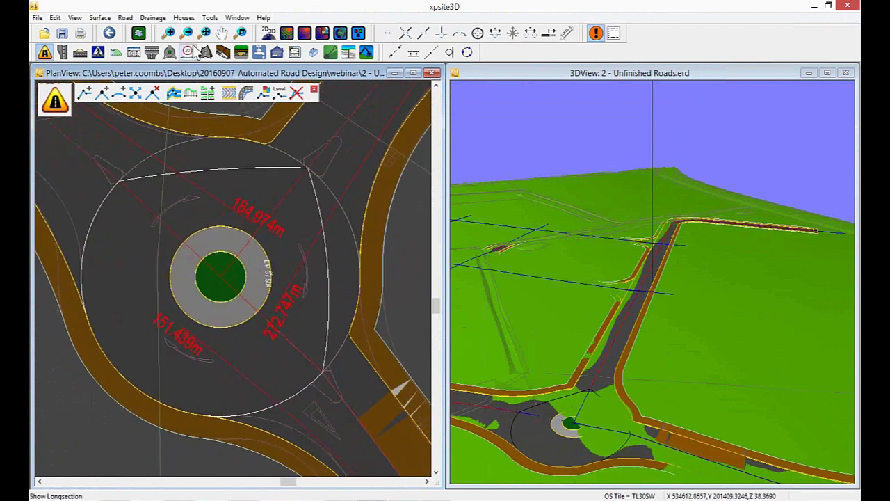
{"action": "left_click", "coordinate": [170, 53]}
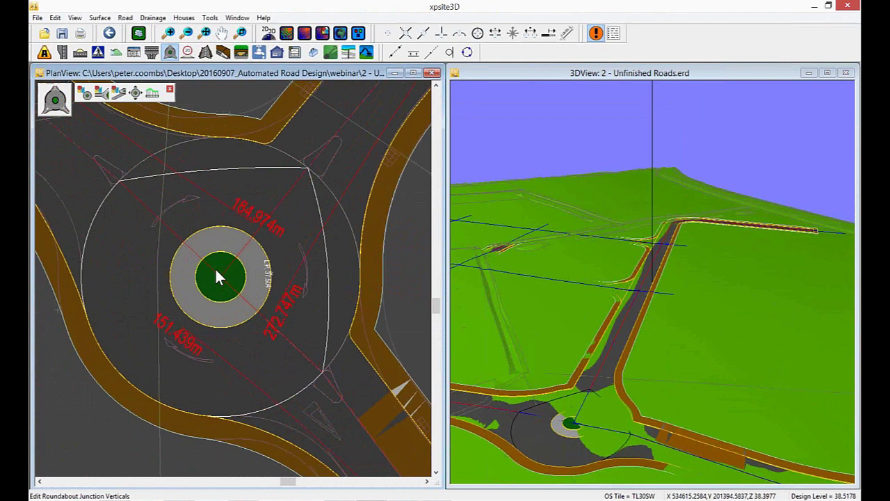
{"action": "scroll", "coordinate": [213, 264], "scroll_direction": "down", "scroll_amount": 1}
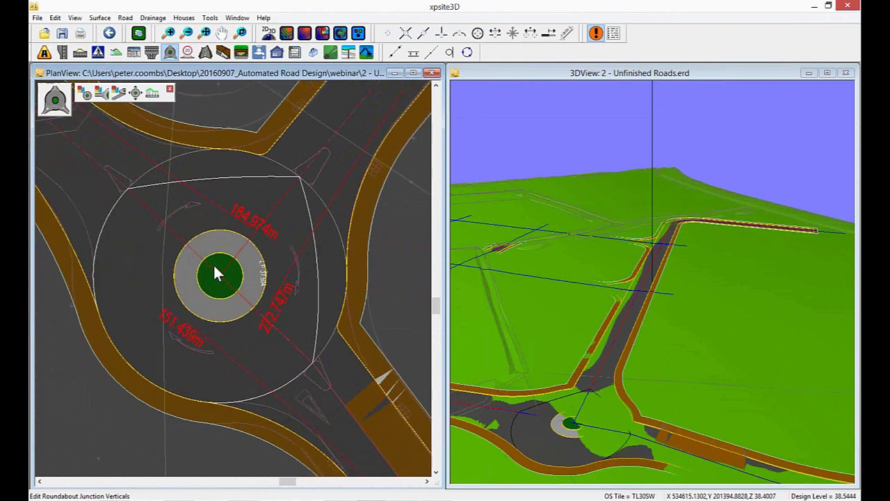
{"action": "middle_click_drag", "start_coordinate": [222, 318], "coordinate": [212, 304]}
{"action": "scroll", "coordinate": [215, 306], "scroll_direction": "up", "scroll_amount": 1}
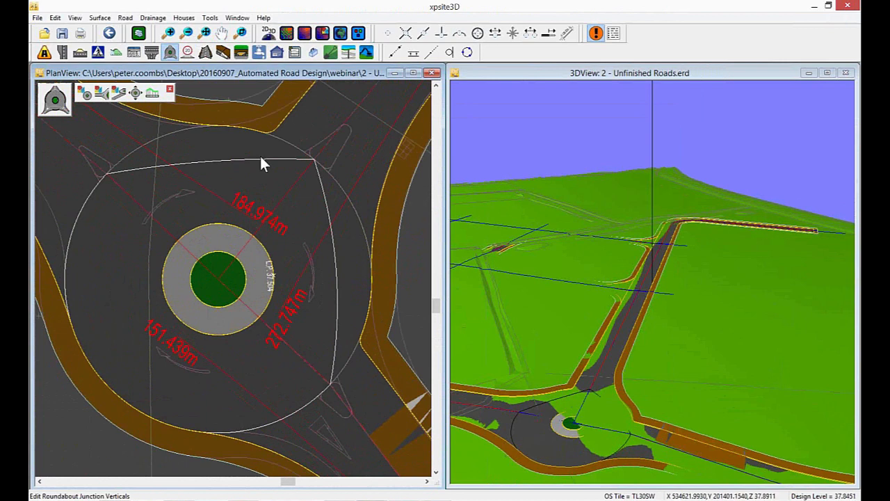
{"action": "scroll", "coordinate": [203, 332], "scroll_direction": "down", "scroll_amount": 1}
{"action": "scroll", "coordinate": [202, 336], "scroll_direction": "down", "scroll_amount": 1}
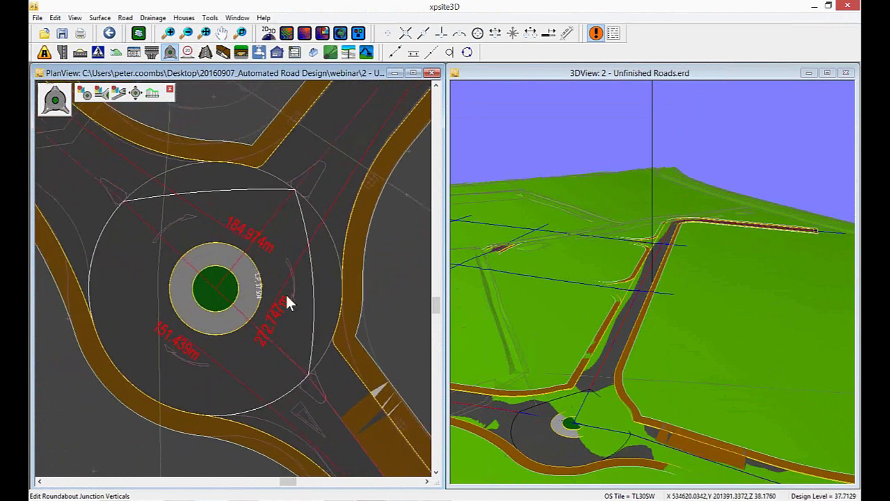
{"action": "middle_click_drag", "start_coordinate": [210, 308], "coordinate": [213, 296]}
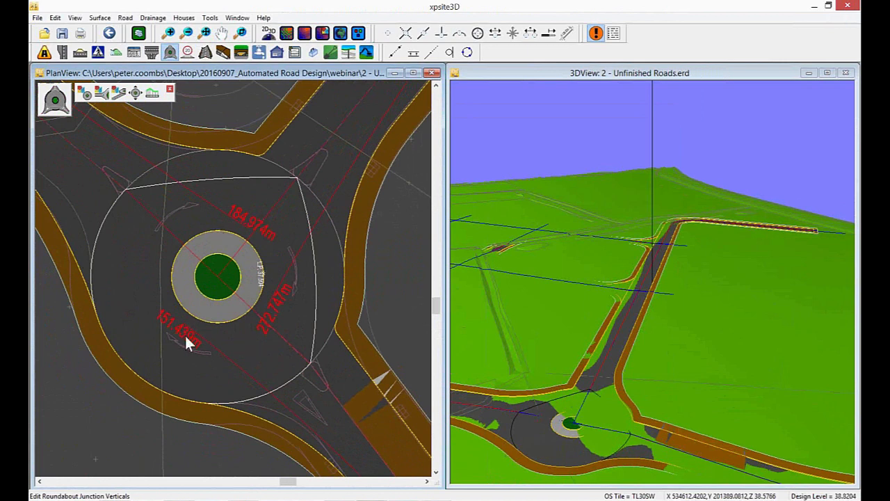
{"action": "middle_click_drag", "start_coordinate": [185, 338], "coordinate": [174, 290]}
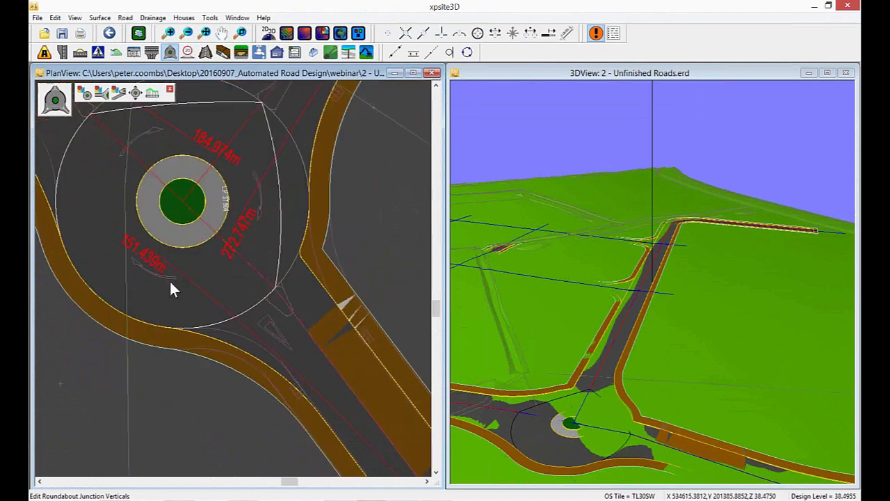
{"action": "middle_click_drag", "start_coordinate": [313, 422], "coordinate": [244, 351]}
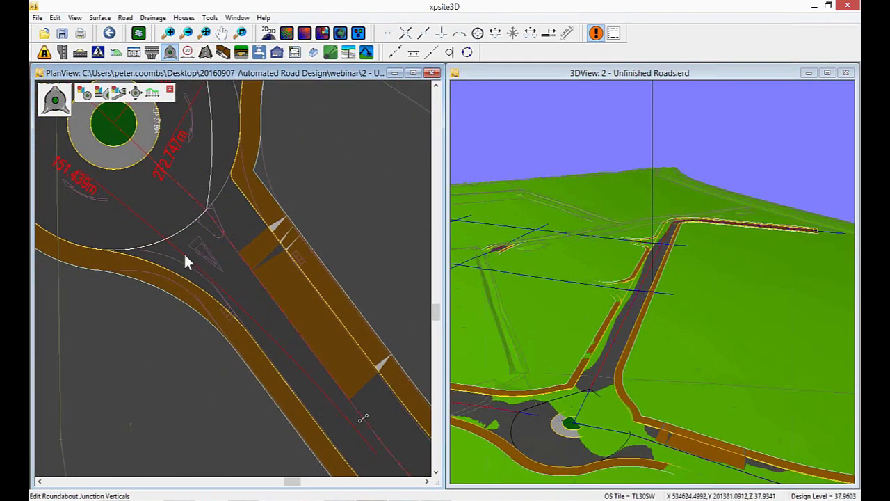
{"action": "middle_click_drag", "start_coordinate": [139, 227], "coordinate": [224, 324]}
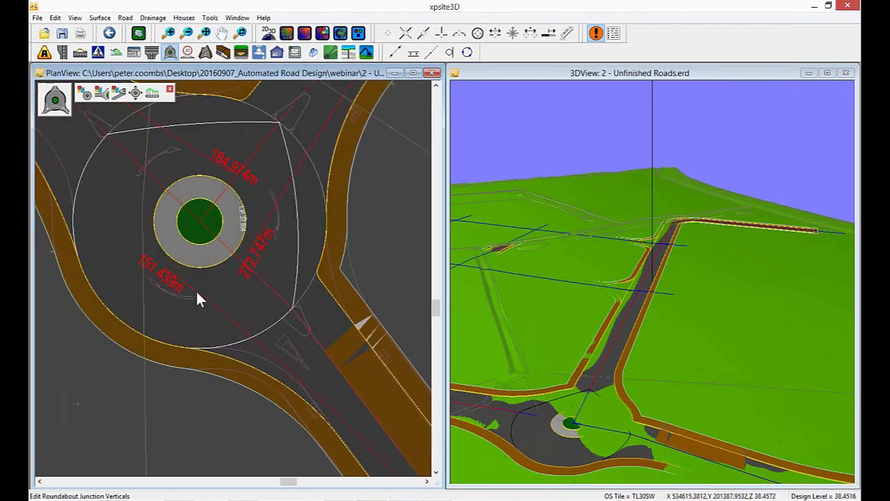
{"action": "middle_click_drag", "start_coordinate": [206, 286], "coordinate": [241, 323]}
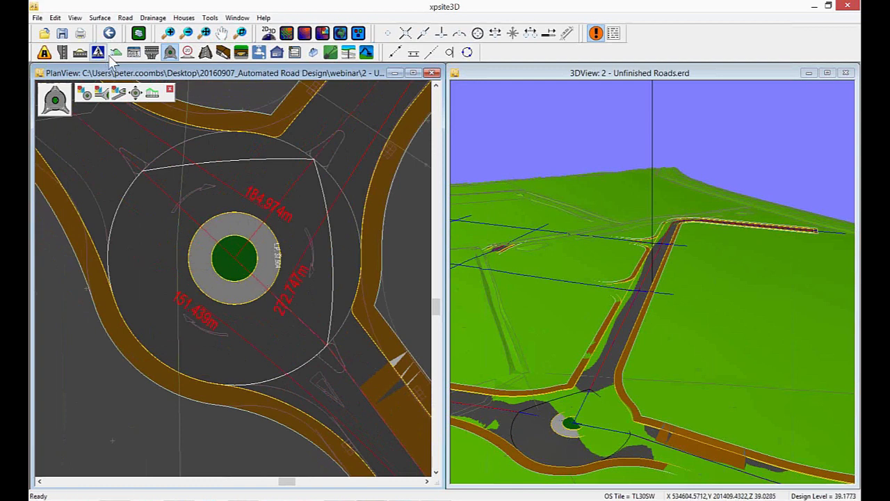
Step: Set the roundabout's inner island diameter to 14 m
{"action": "left_click", "coordinate": [84, 92]}
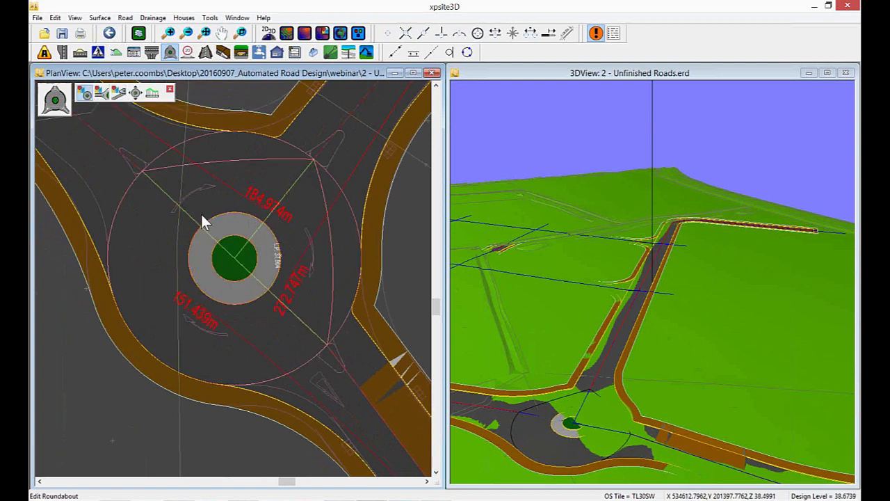
{"action": "left_click", "coordinate": [239, 265]}
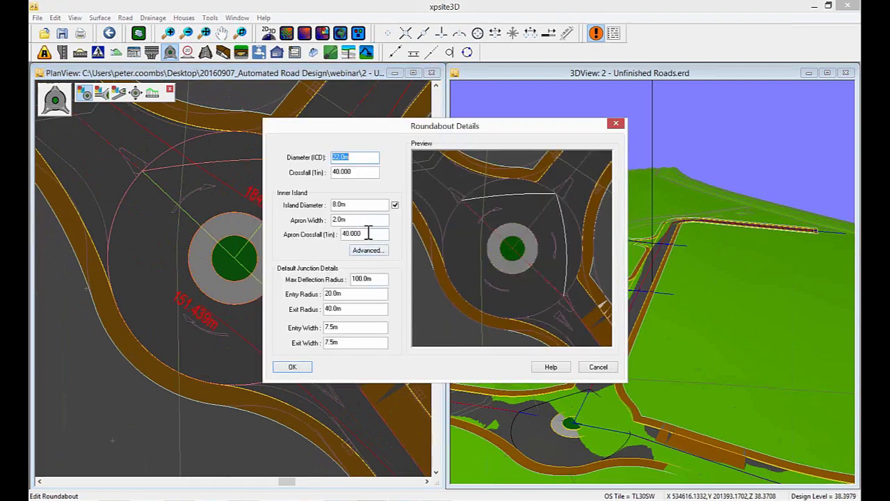
{"action": "left_click", "coordinate": [334, 205]}
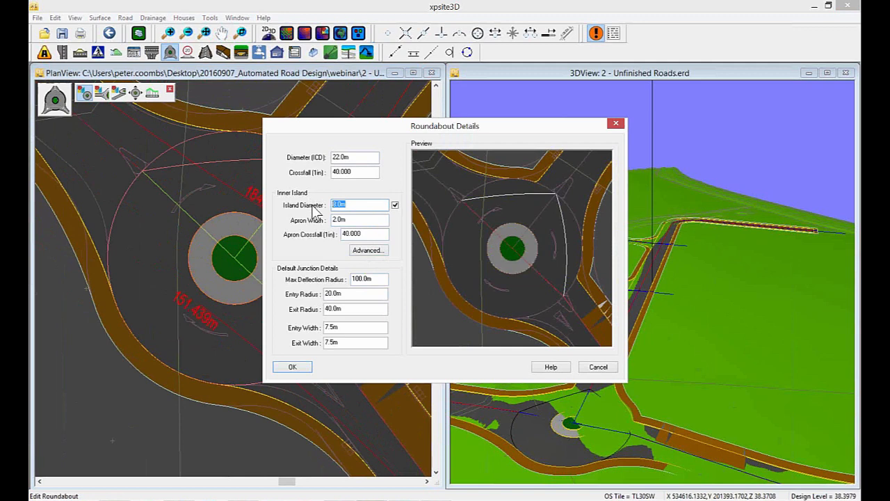
{"action": "type", "text": "14"}
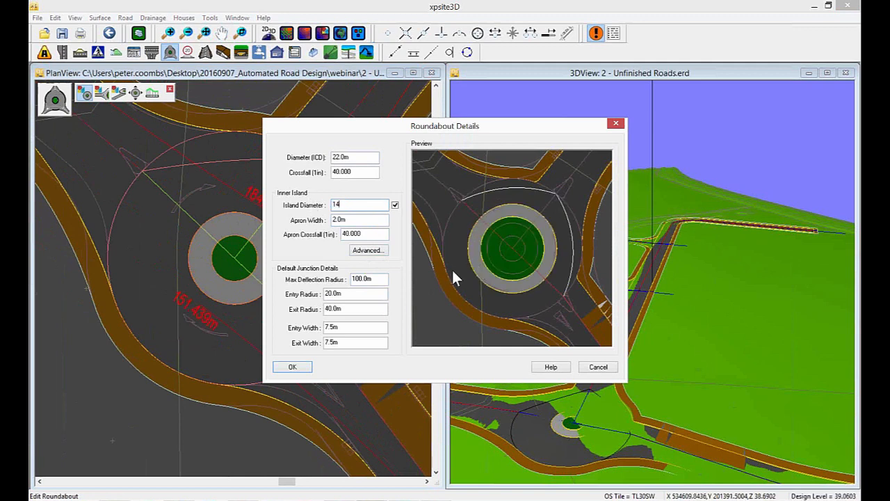
{"action": "left_click", "coordinate": [292, 368]}
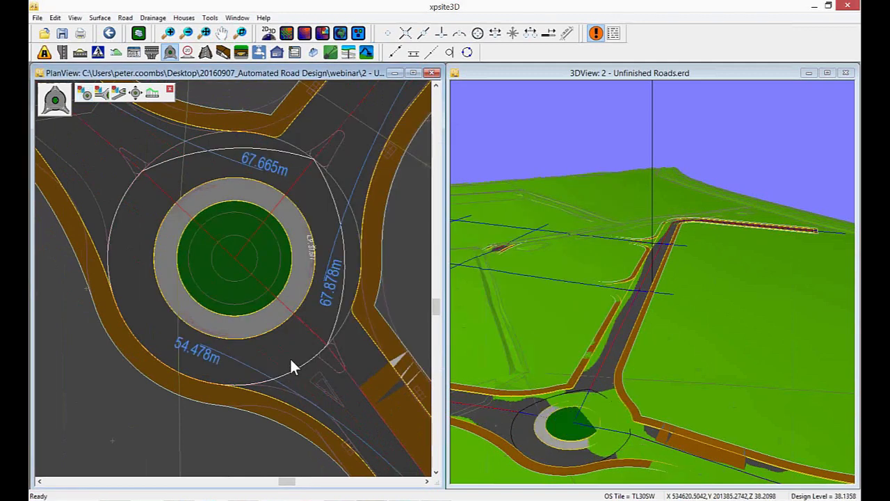
Step: Set the roundabout's north-east junction to a 12 m entry radius and a 15 m exit radius
{"action": "scroll", "coordinate": [233, 359], "scroll_direction": "down", "scroll_amount": 2}
{"action": "middle_click_drag", "start_coordinate": [280, 402], "coordinate": [251, 347]}
{"action": "middle_click_drag", "start_coordinate": [200, 287], "coordinate": [209, 336]}
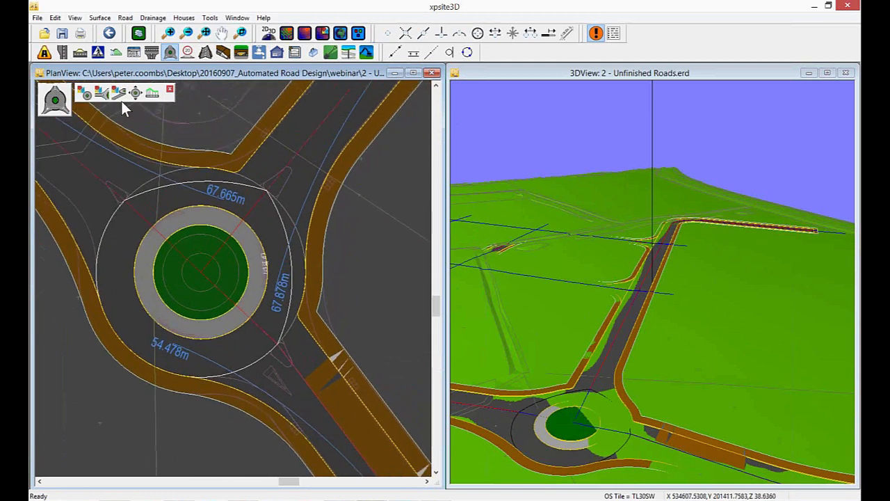
{"action": "left_click", "coordinate": [103, 94]}
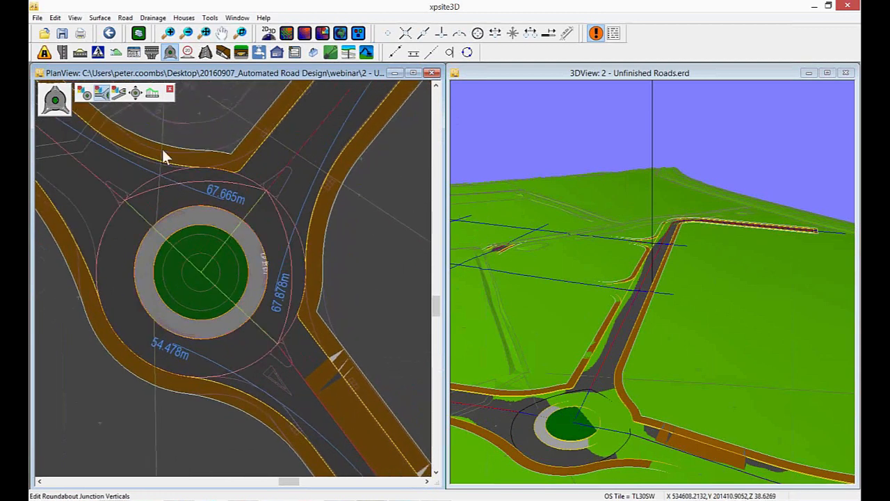
{"action": "left_click", "coordinate": [291, 199]}
{"action": "double_click", "coordinate": [483, 239]}
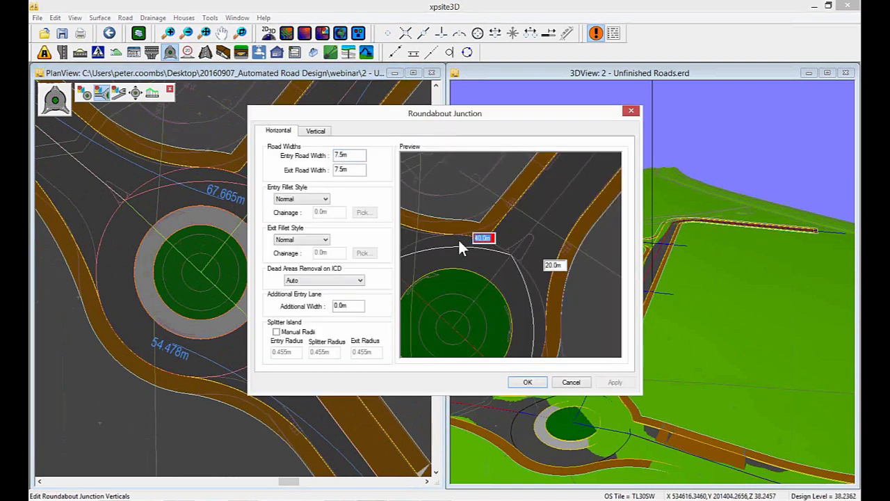
{"action": "type", "text": "70"}
{"action": "double_click", "coordinate": [567, 266]}
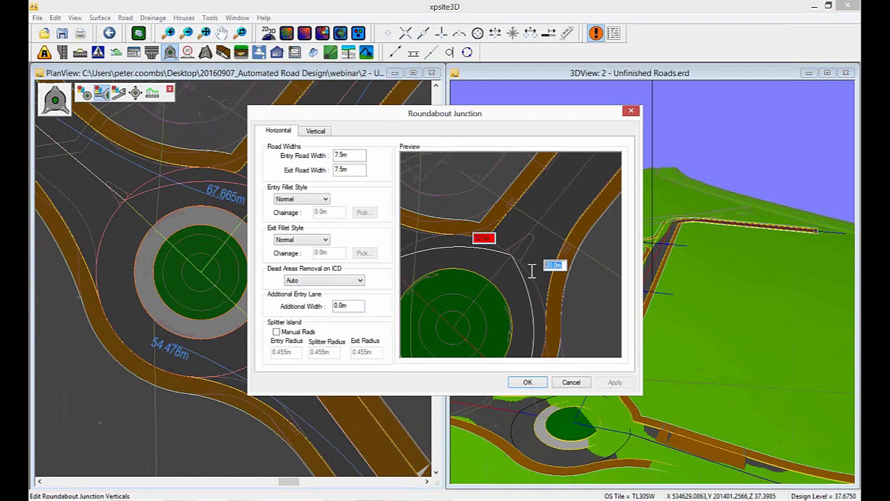
{"action": "left_click", "coordinate": [538, 285]}
{"action": "left_click_drag", "start_coordinate": [491, 240], "coordinate": [468, 242]}
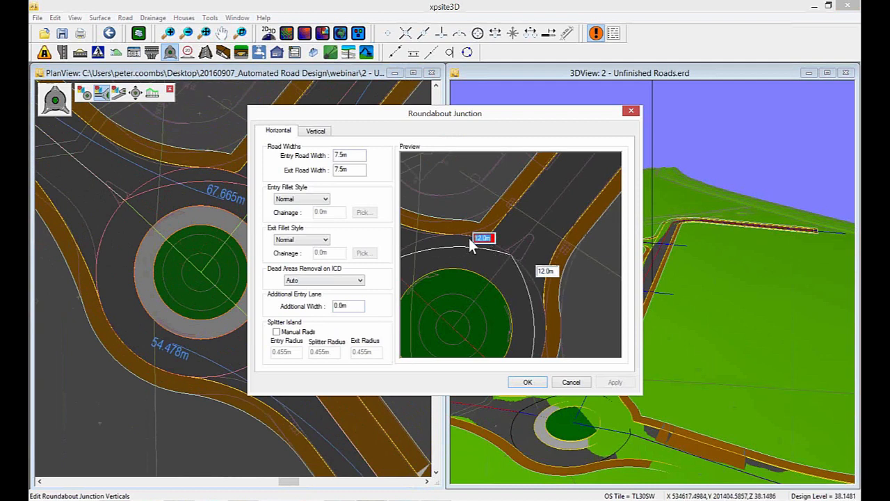
{"action": "type", "text": "15"}
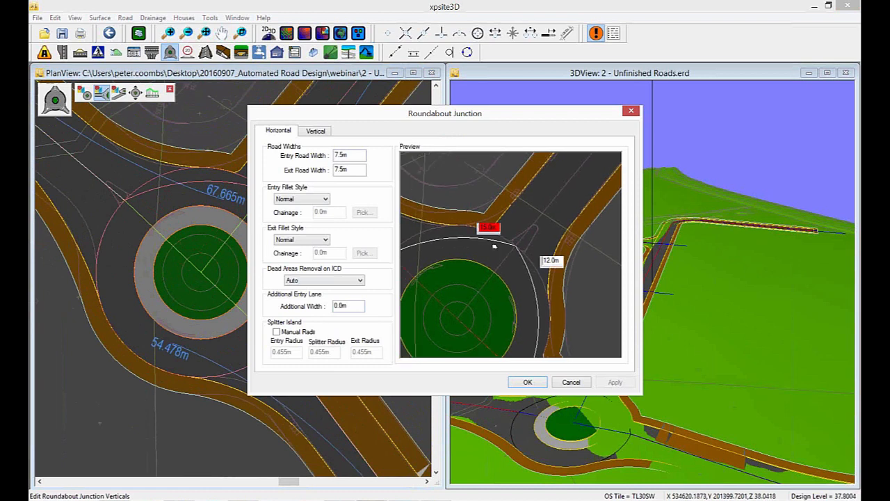
{"action": "left_click", "coordinate": [526, 381]}
Step: Reduce the normal contour interval and display contours on the roads and roundabout
{"action": "middle_click_drag", "start_coordinate": [320, 283], "coordinate": [358, 302]}
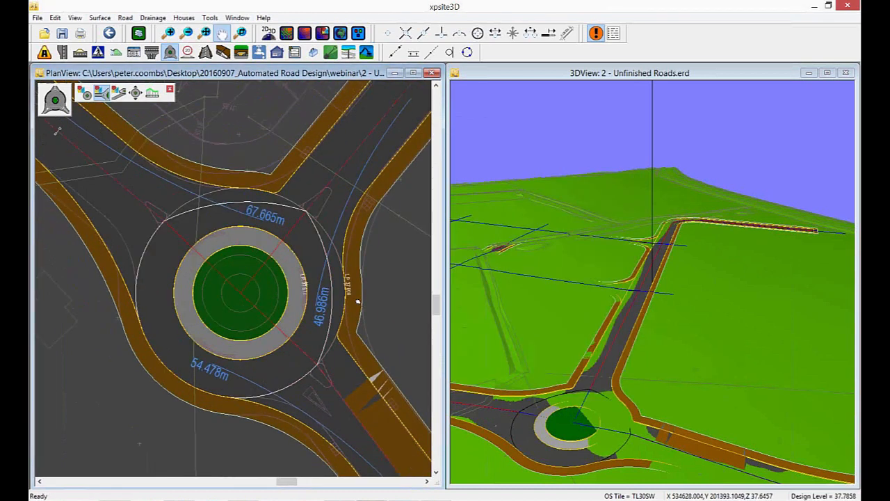
{"action": "middle_click_drag", "start_coordinate": [206, 212], "coordinate": [222, 242]}
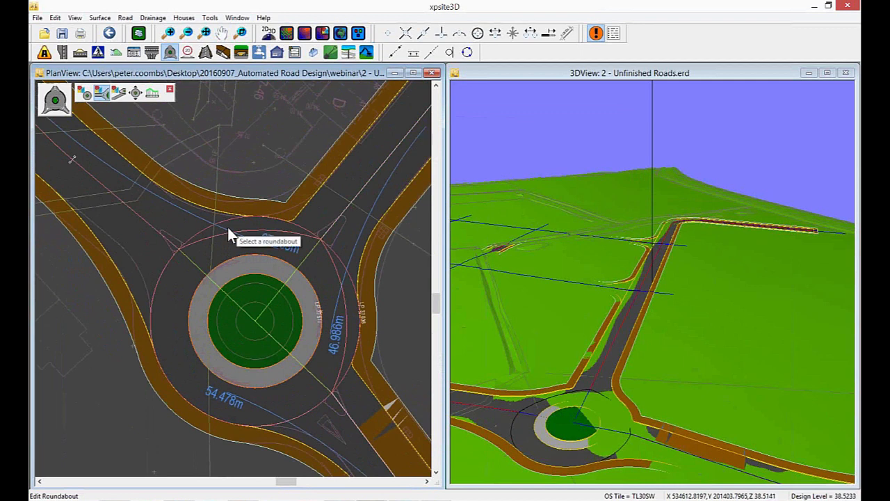
{"action": "left_click_drag", "start_coordinate": [537, 432], "coordinate": [563, 394]}
{"action": "middle_click_drag", "start_coordinate": [602, 381], "coordinate": [618, 244]}
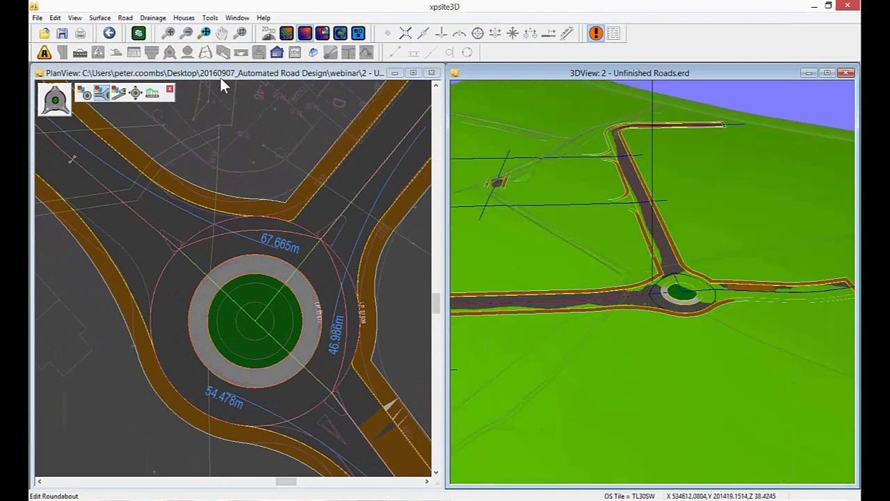
{"action": "left_click", "coordinate": [44, 52]}
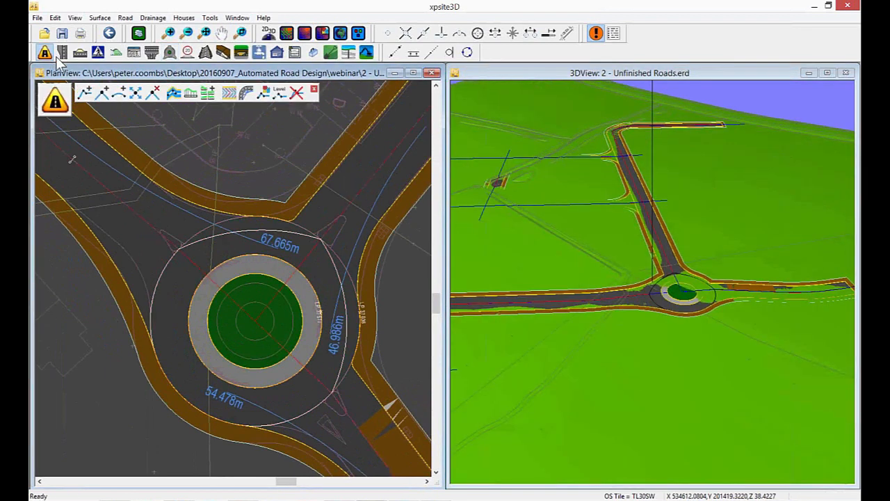
{"action": "left_click", "coordinate": [228, 92]}
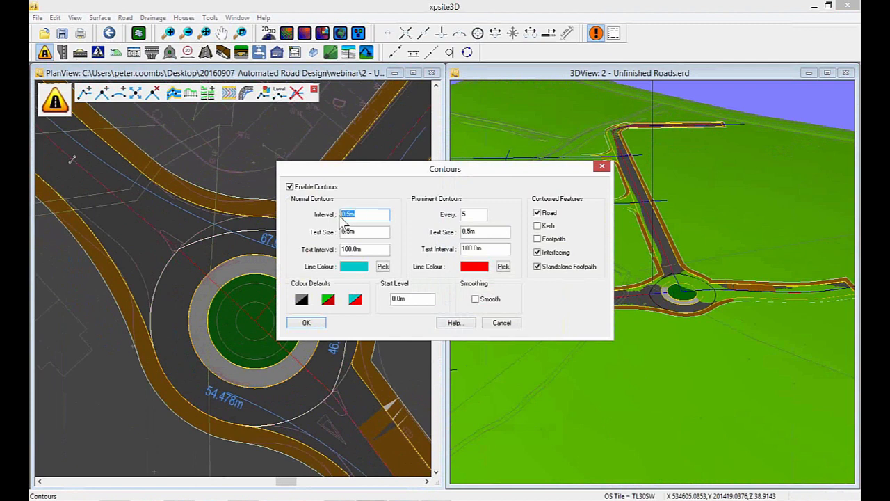
{"action": "type", "text": "02"}
{"action": "left_click", "coordinate": [306, 322]}
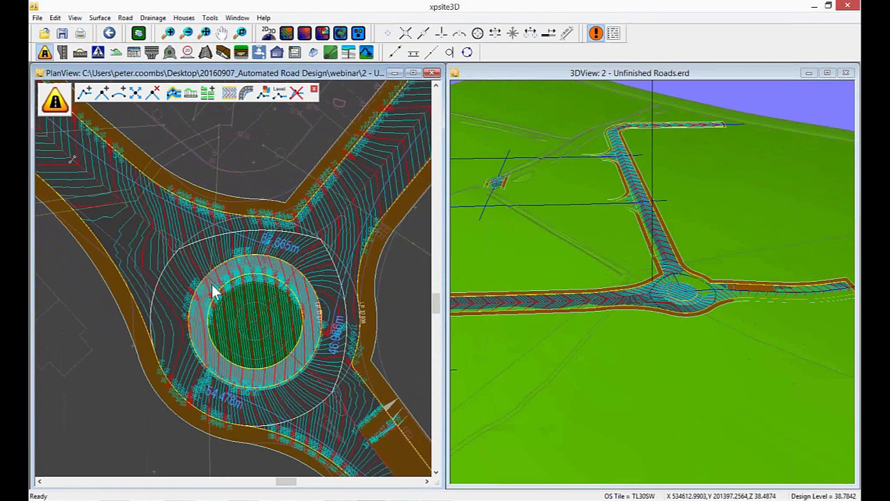
Step: Examine the contours across the roundabout and its approaches in plan and up close in the 3D view
{"action": "scroll", "coordinate": [214, 273], "scroll_direction": "up", "scroll_amount": 2}
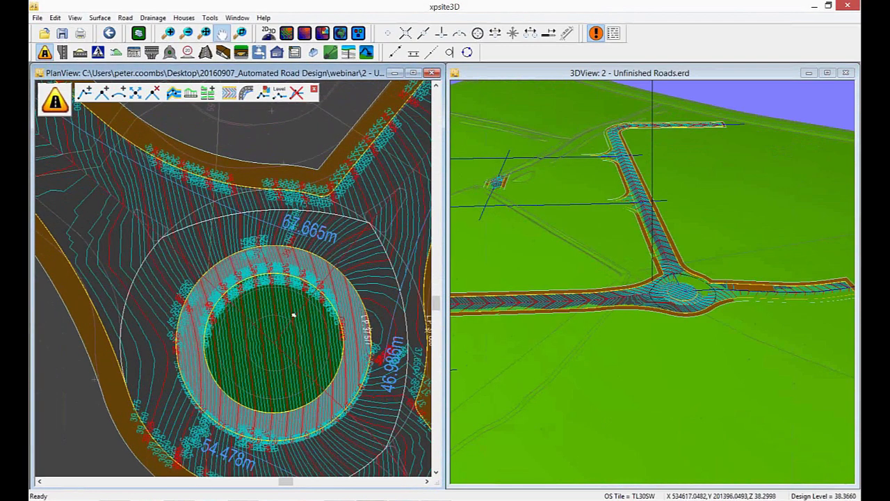
{"action": "left_click_drag", "start_coordinate": [294, 316], "coordinate": [283, 320]}
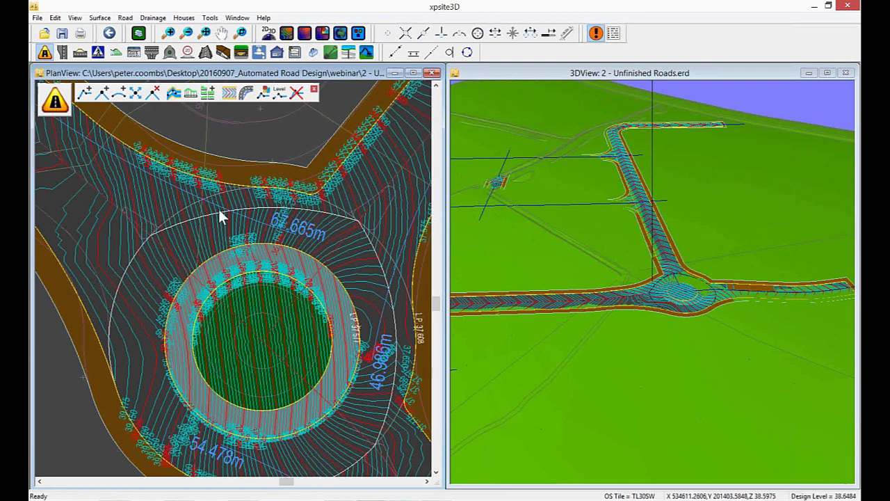
{"action": "left_click", "coordinate": [631, 311]}
{"action": "scroll", "coordinate": [660, 310], "scroll_direction": "up", "scroll_amount": 10}
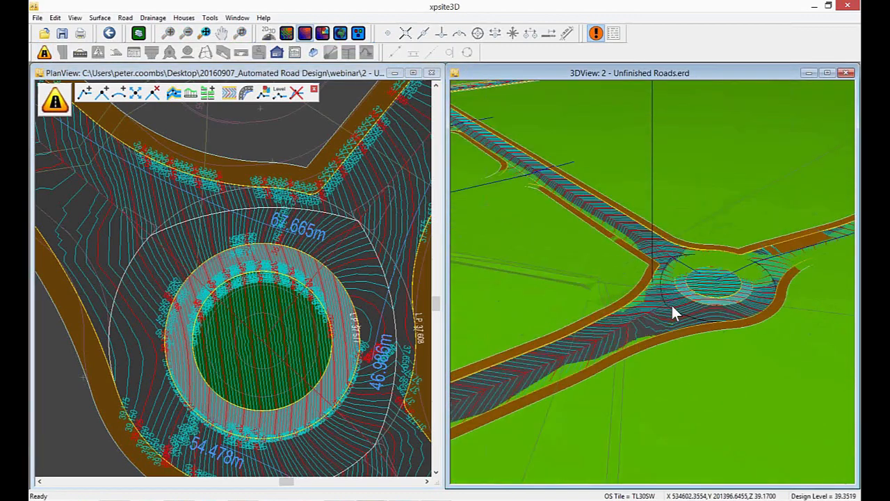
{"action": "scroll", "coordinate": [671, 312], "scroll_direction": "up", "scroll_amount": 10}
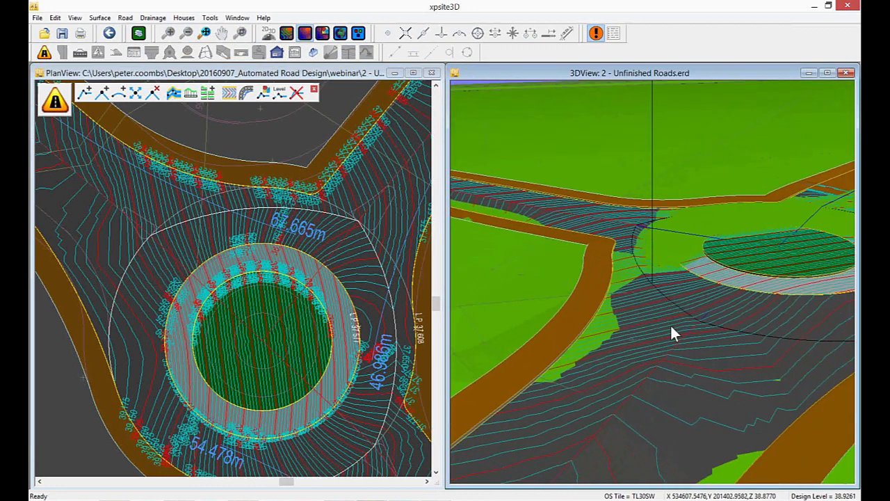
Step: Exaggerate the 3D view vertically, inspect the contours and road edges at the roundabout approach, and close the 3D view
{"action": "right_click", "coordinate": [656, 319]}
{"action": "left_click", "coordinate": [622, 353]}
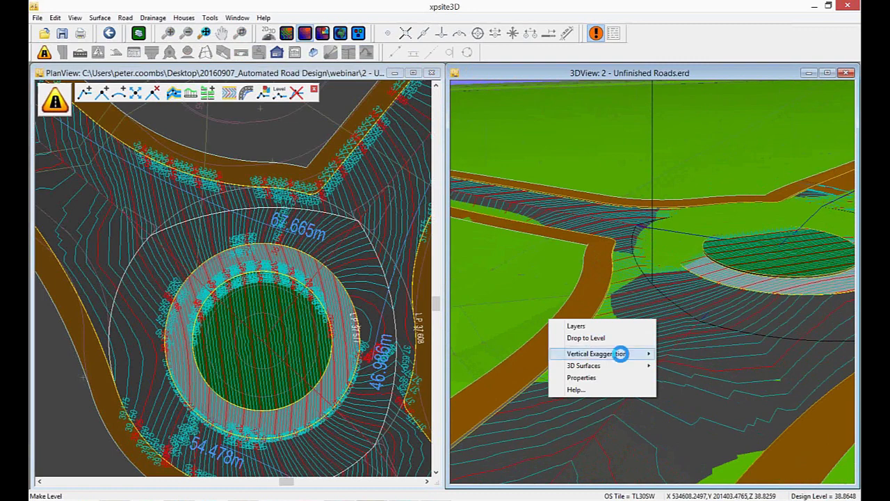
{"action": "left_click", "coordinate": [537, 377]}
{"action": "left_click_drag", "start_coordinate": [640, 366], "coordinate": [662, 365]}
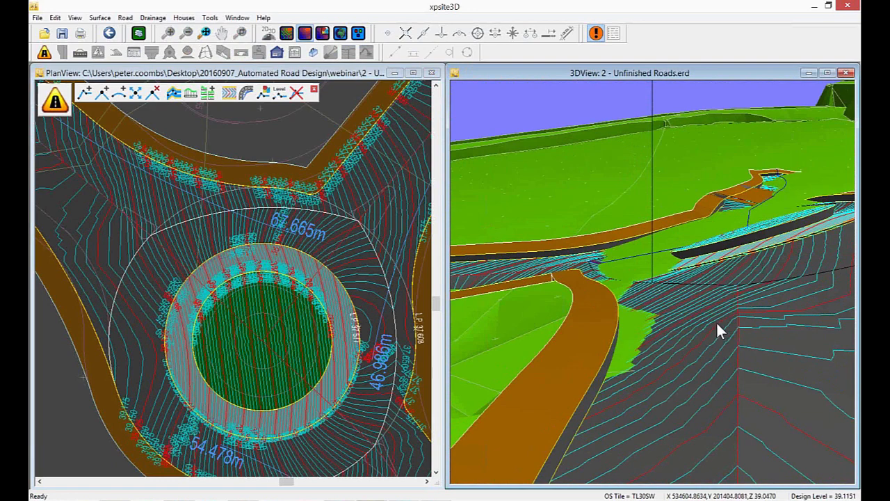
{"action": "scroll", "coordinate": [719, 324], "scroll_direction": "down", "scroll_amount": 2}
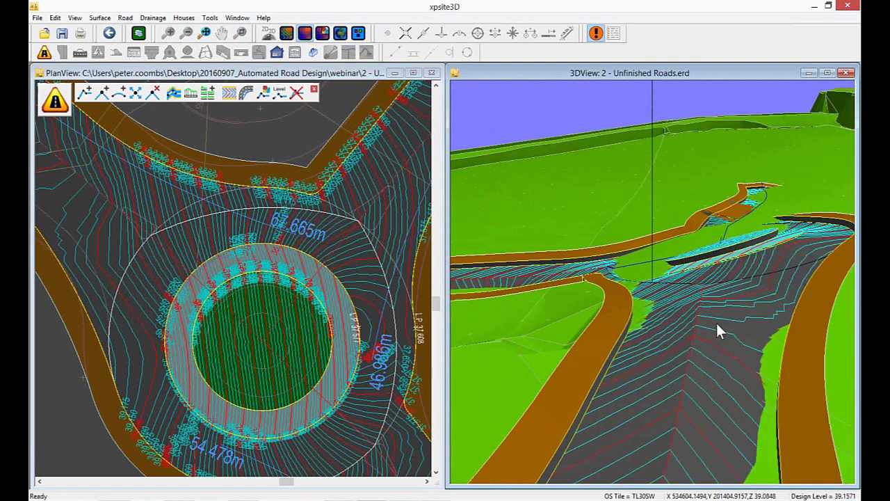
{"action": "left_click", "coordinate": [412, 72]}
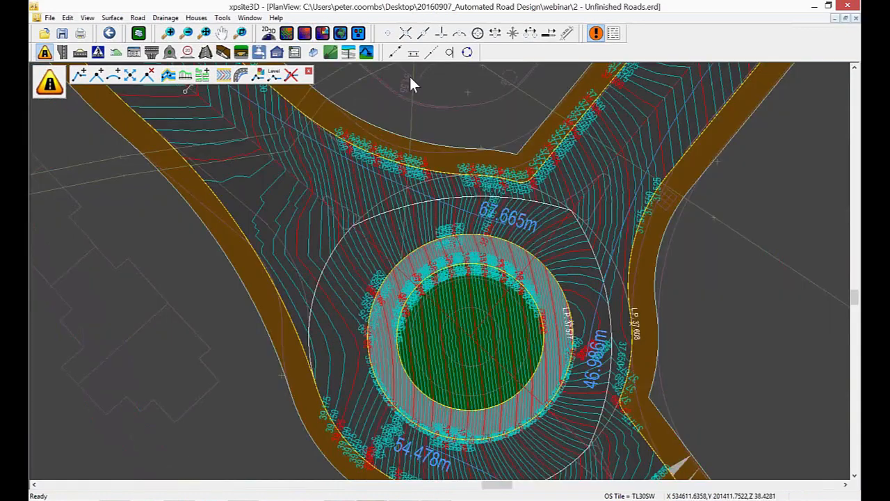
{"action": "scroll", "coordinate": [466, 223], "scroll_direction": "down", "scroll_amount": 2}
{"action": "scroll", "coordinate": [490, 203], "scroll_direction": "down", "scroll_amount": 2}
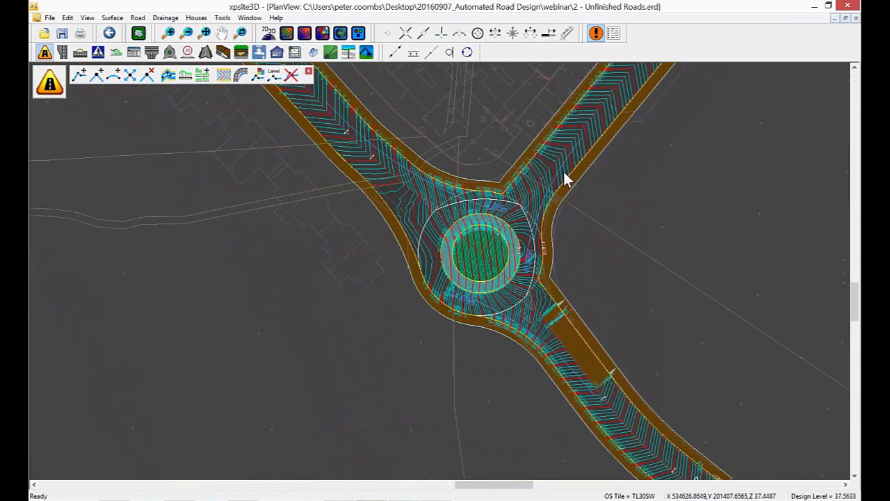
{"action": "middle_click_drag", "start_coordinate": [566, 179], "coordinate": [419, 321]}
{"action": "scroll", "coordinate": [530, 162], "scroll_direction": "down", "scroll_amount": 3}
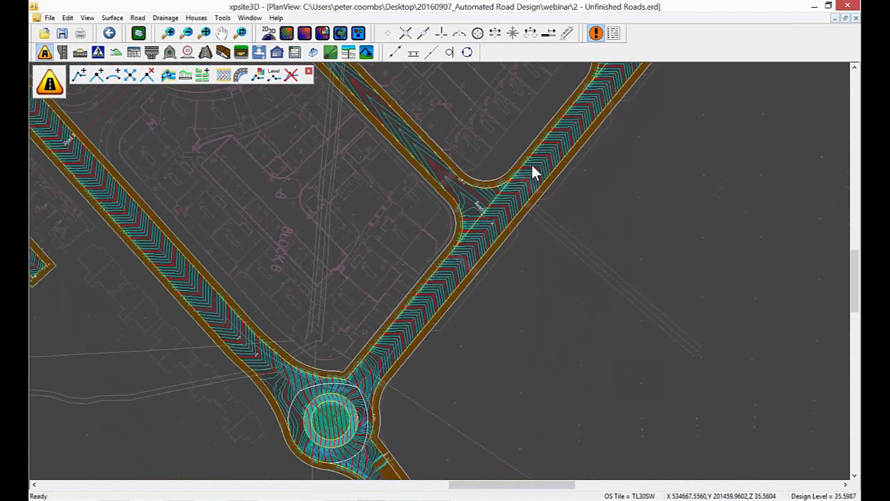
{"action": "middle_click_drag", "start_coordinate": [573, 142], "coordinate": [537, 188]}
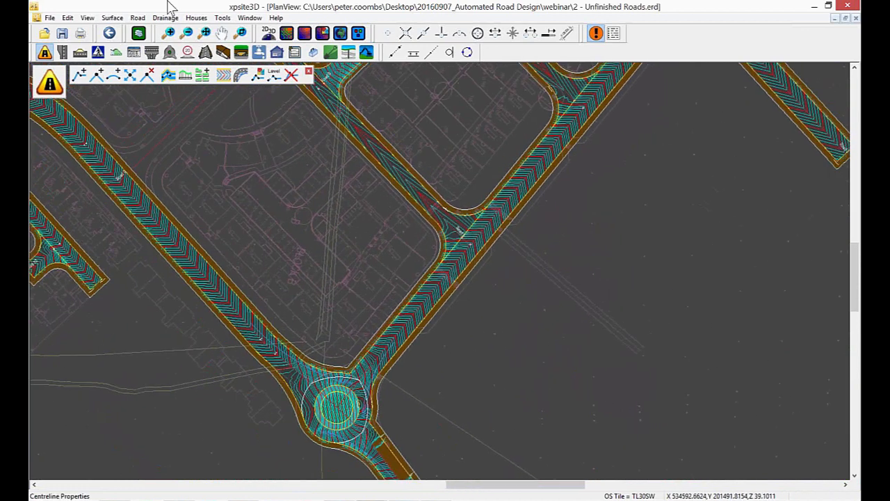
Step: Open the drawing "3 - Roads roundabout complete.erd" from the webinar folder
{"action": "left_click", "coordinate": [50, 17]}
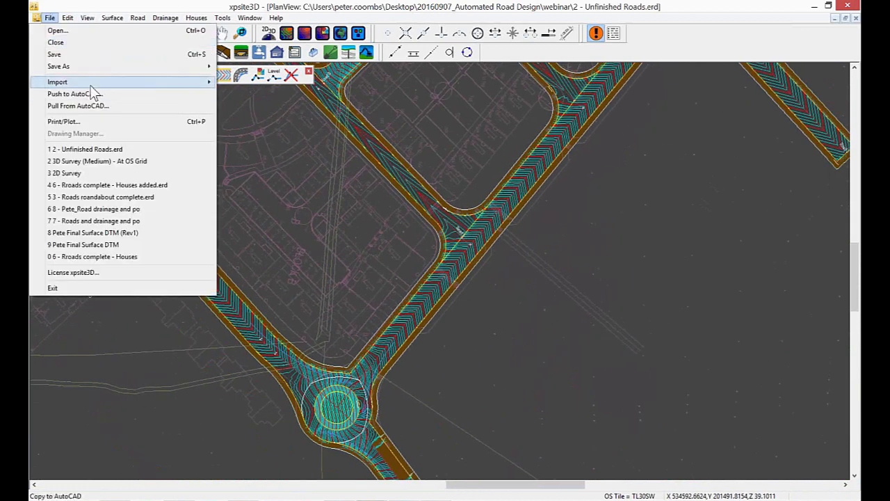
{"action": "mouse_move", "coordinate": [89, 86]}
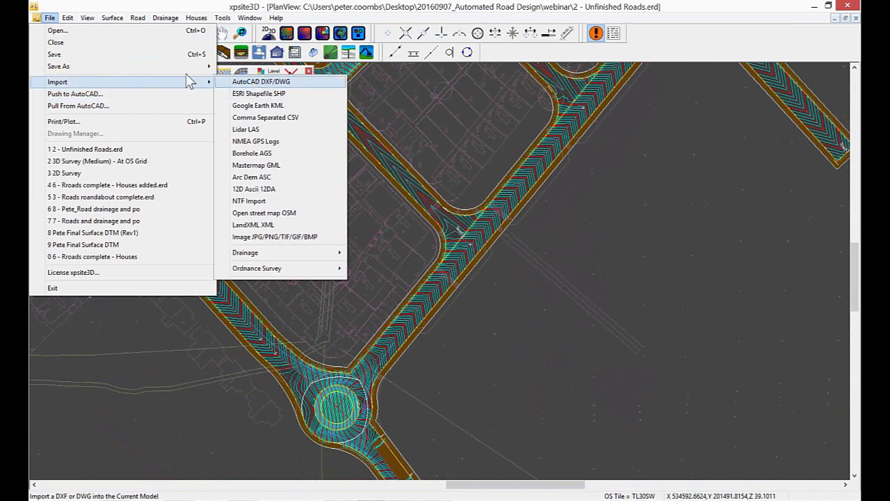
{"action": "left_click", "coordinate": [200, 31]}
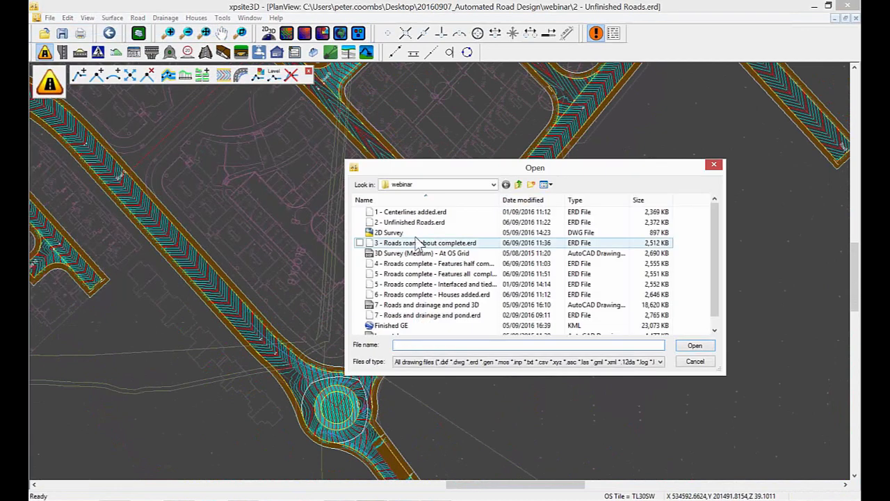
{"action": "left_click", "coordinate": [417, 243]}
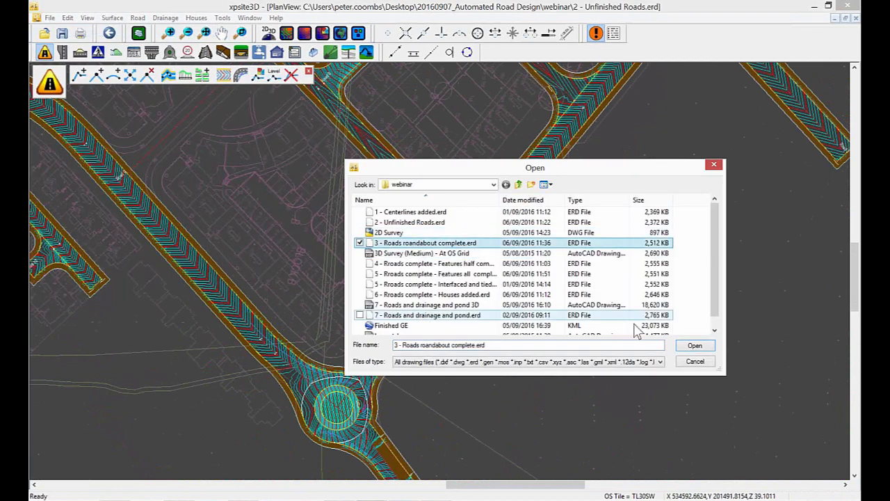
{"action": "left_click", "coordinate": [693, 348]}
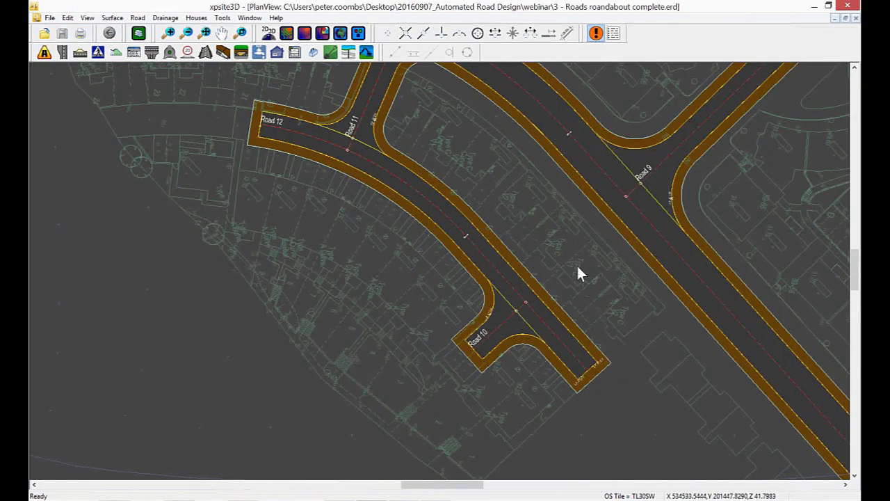
Step: Examine the stretch of road between the roundabout and the Road 5 junction, including the lay-by outline along its outer edge
{"action": "middle_click_drag", "start_coordinate": [576, 264], "coordinate": [267, 201]}
{"action": "scroll", "coordinate": [446, 211], "scroll_direction": "down", "scroll_amount": 2}
{"action": "scroll", "coordinate": [565, 247], "scroll_direction": "up", "scroll_amount": 1}
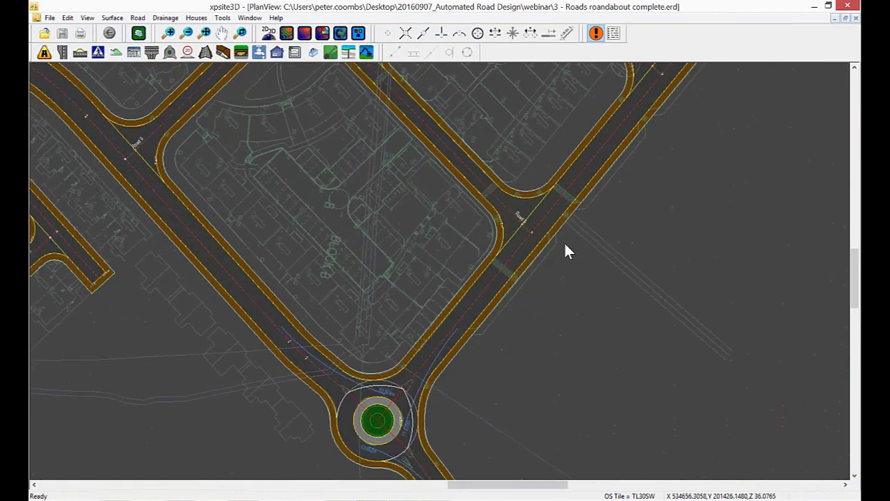
{"action": "scroll", "coordinate": [526, 302], "scroll_direction": "up", "scroll_amount": 3}
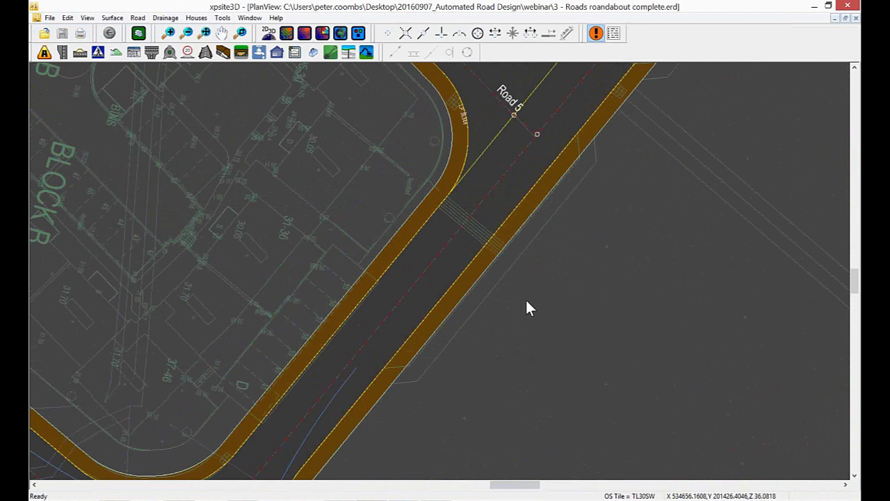
{"action": "scroll", "coordinate": [514, 285], "scroll_direction": "down", "scroll_amount": 1}
{"action": "middle_click_drag", "start_coordinate": [503, 262], "coordinate": [427, 292]}
{"action": "scroll", "coordinate": [473, 280], "scroll_direction": "down", "scroll_amount": 1}
{"action": "scroll", "coordinate": [474, 292], "scroll_direction": "up", "scroll_amount": 1}
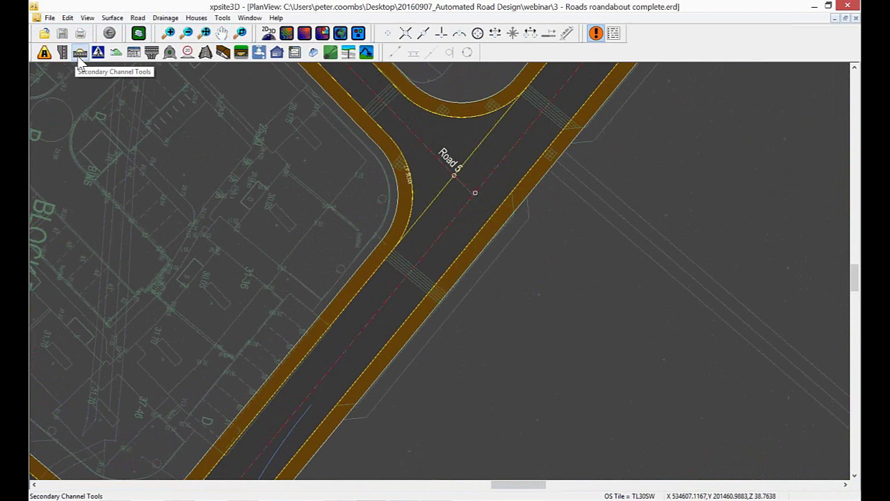
Step: Start a new secondary channel on the road's outer channel line, opposite and south-west of the Road 5 junction
{"action": "left_click", "coordinate": [81, 53]}
{"action": "left_click", "coordinate": [79, 73]}
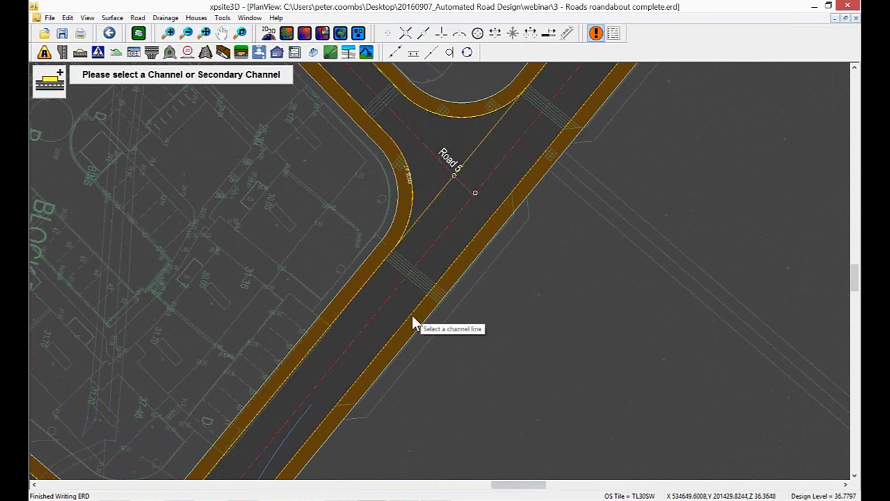
{"action": "scroll", "coordinate": [490, 267], "scroll_direction": "down", "scroll_amount": 2}
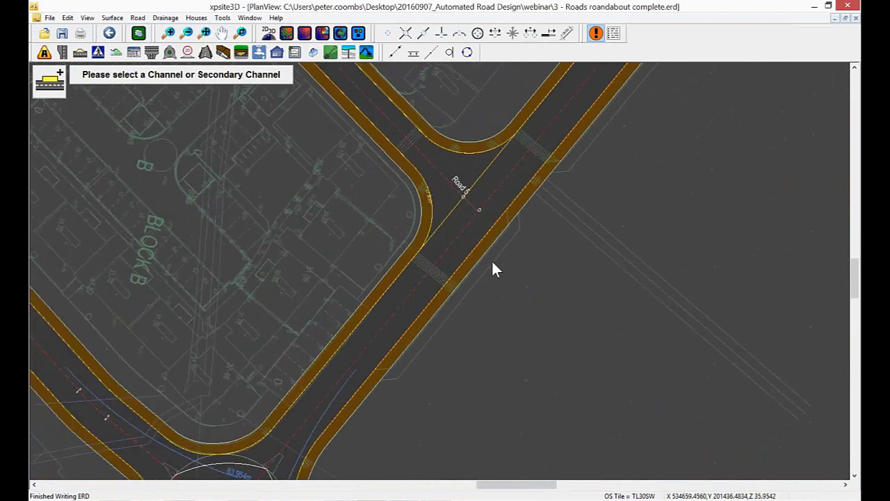
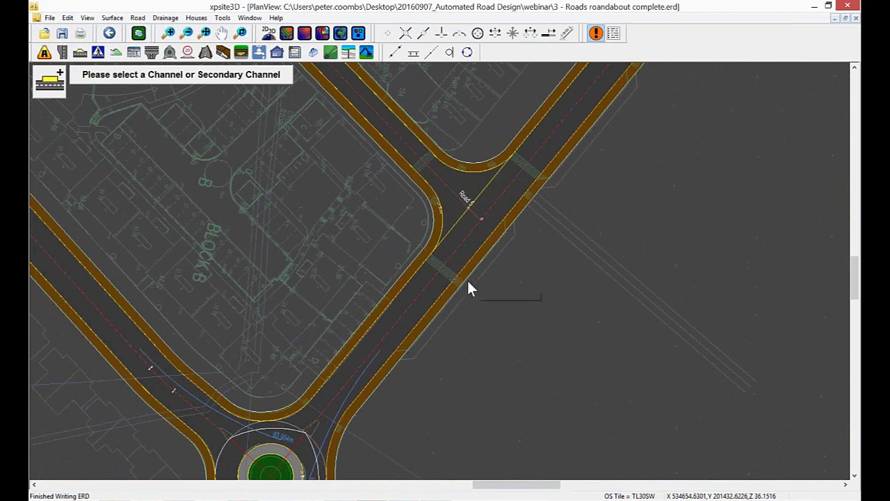
{"action": "left_click", "coordinate": [82, 55]}
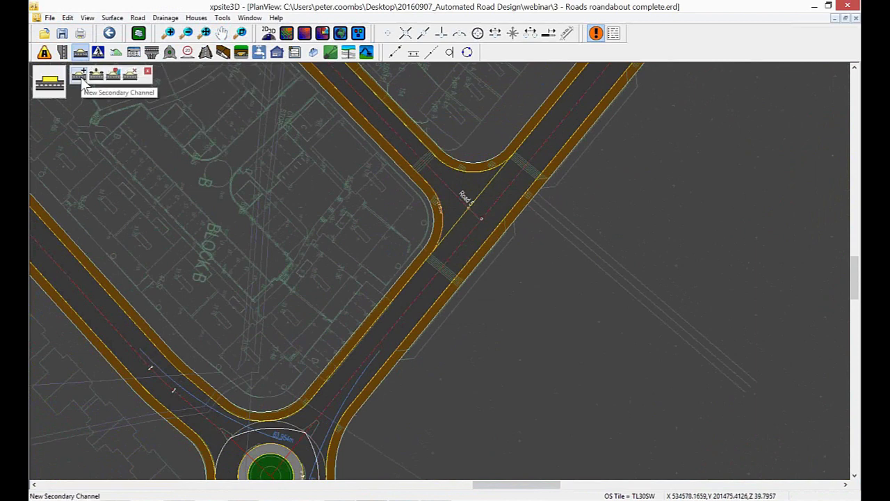
{"action": "left_click", "coordinate": [81, 77]}
{"action": "scroll", "coordinate": [442, 347], "scroll_direction": "up", "scroll_amount": 2}
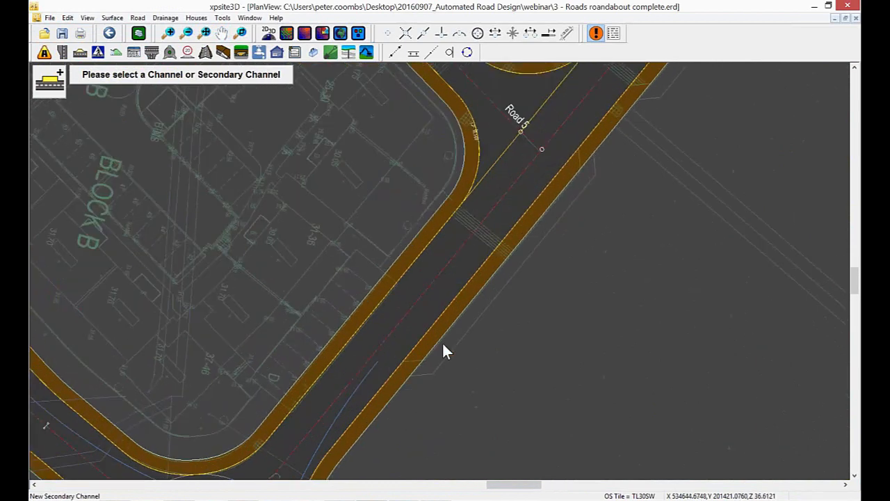
{"action": "scroll", "coordinate": [443, 342], "scroll_direction": "up", "scroll_amount": 1}
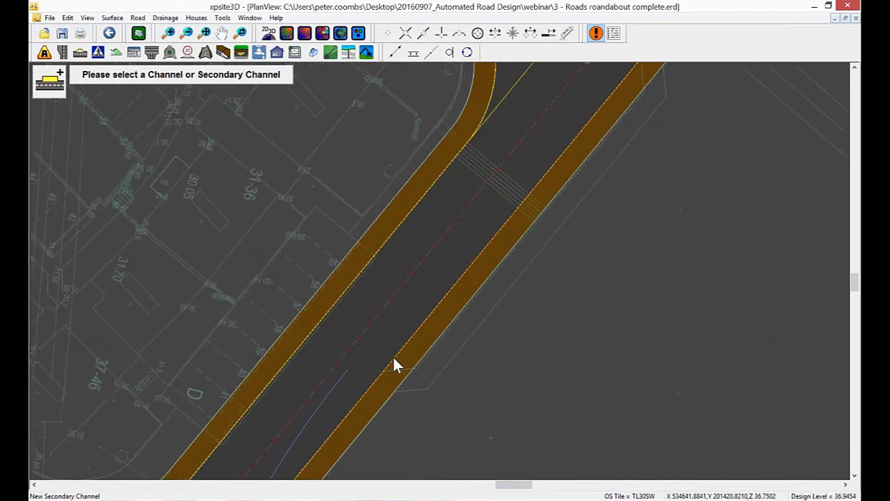
{"action": "left_click", "coordinate": [429, 314]}
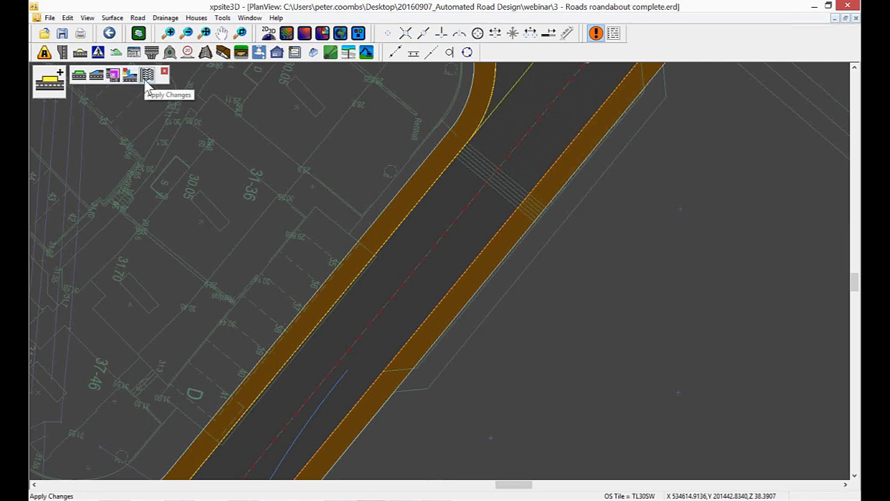
Step: Add a parallel item to the secondary channel and pick its start chainage at the lay-by's south-west end, about 197.02 m
{"action": "left_click", "coordinate": [79, 76]}
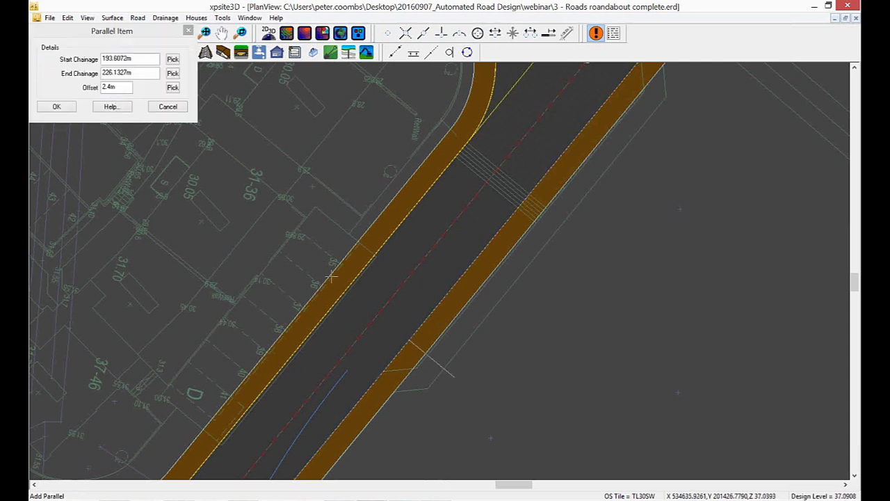
{"action": "middle_click_drag", "start_coordinate": [334, 274], "coordinate": [223, 241]}
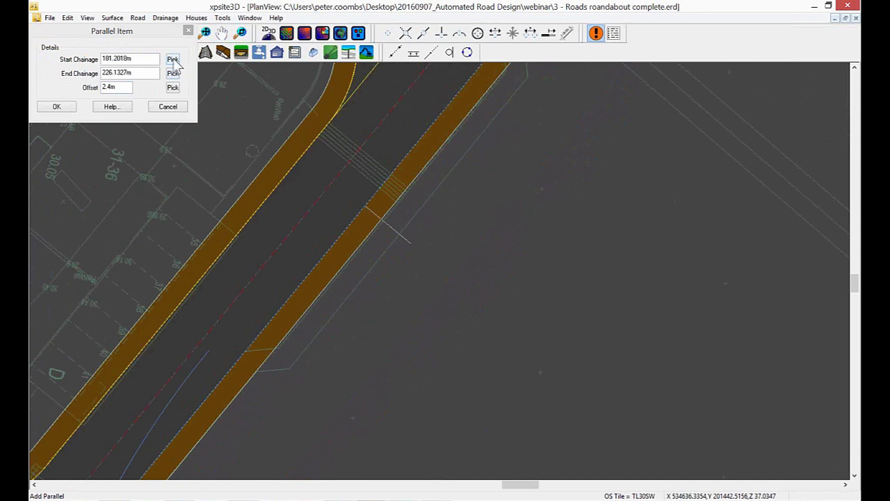
{"action": "left_click", "coordinate": [173, 60]}
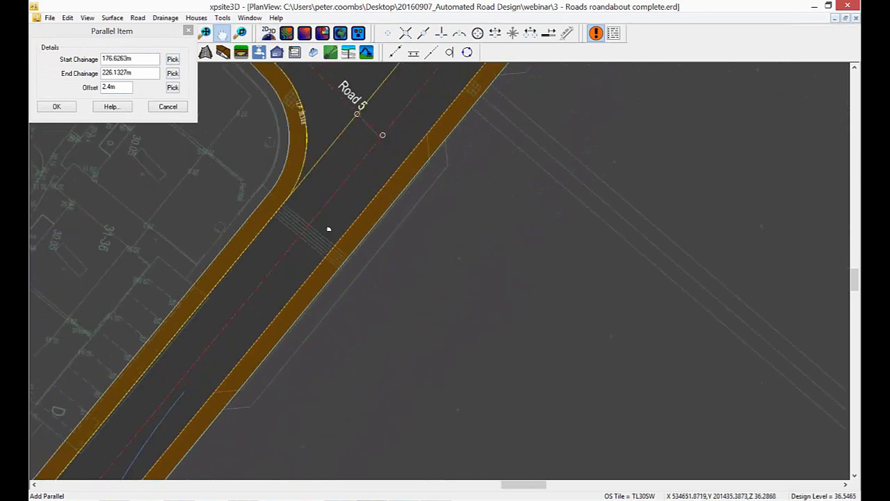
{"action": "left_click", "coordinate": [381, 136]}
{"action": "left_click", "coordinate": [173, 61]}
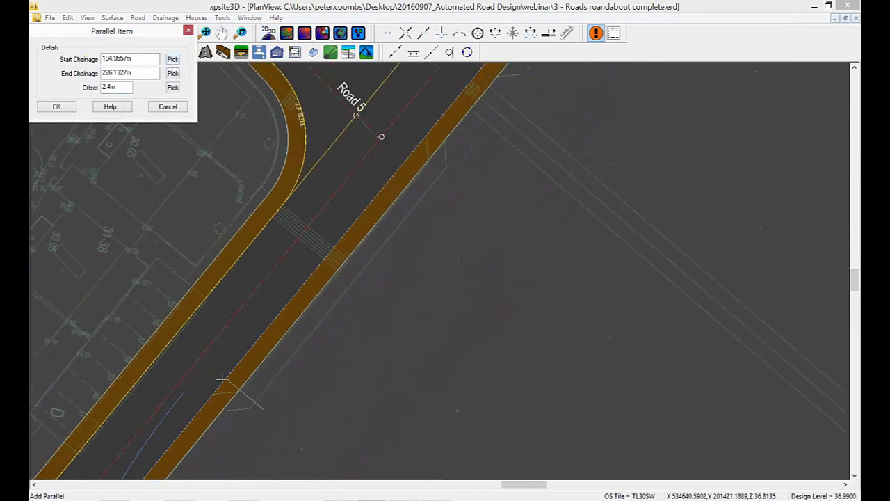
{"action": "left_click", "coordinate": [388, 37]}
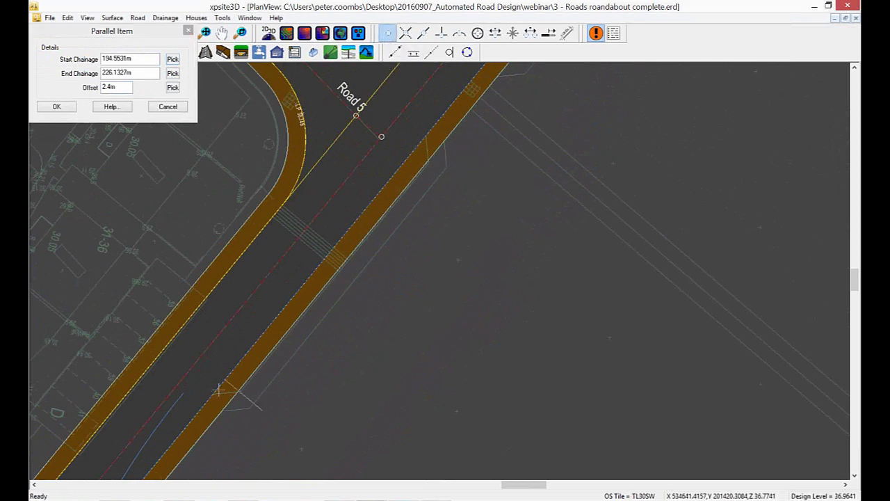
{"action": "left_click", "coordinate": [401, 160]}
Step: Pick the parallel item's end chainage at the lay-by's north-east end, about 163.09 m, and its offset at about 12.91 m
{"action": "left_click", "coordinate": [173, 87]}
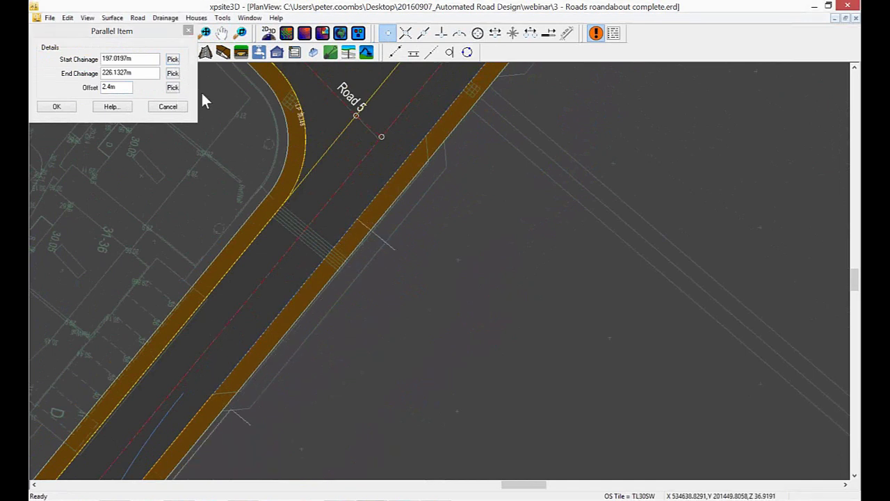
{"action": "left_click", "coordinate": [172, 73]}
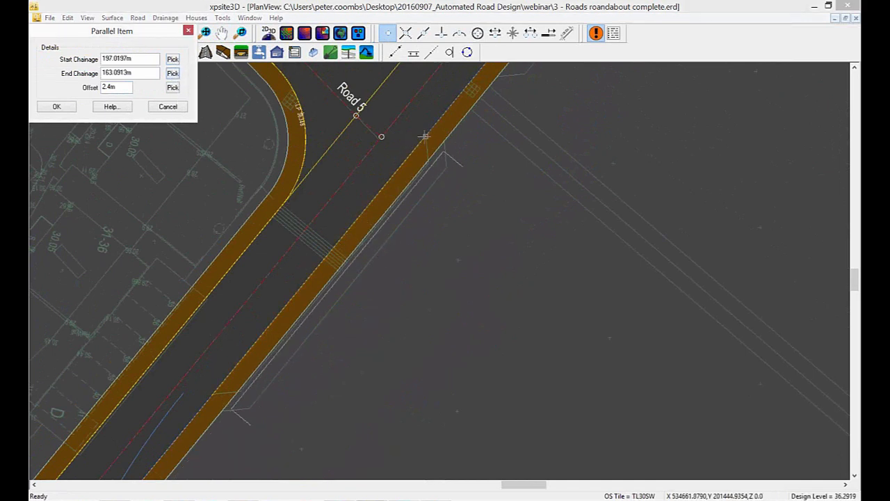
{"action": "left_click", "coordinate": [172, 87]}
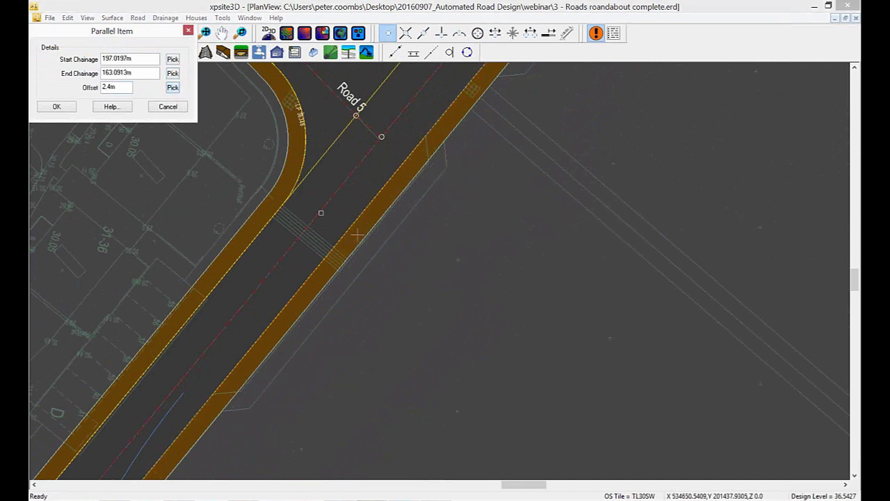
{"action": "left_click", "coordinate": [459, 298]}
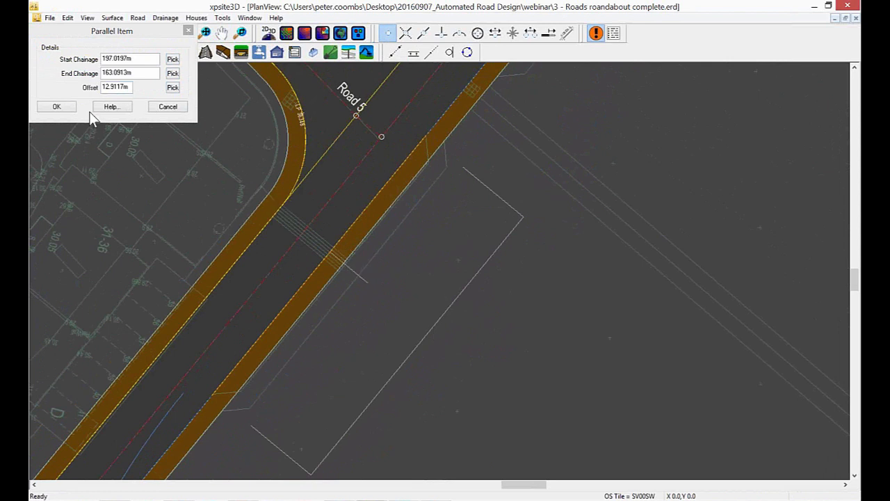
{"action": "left_click", "coordinate": [57, 106]}
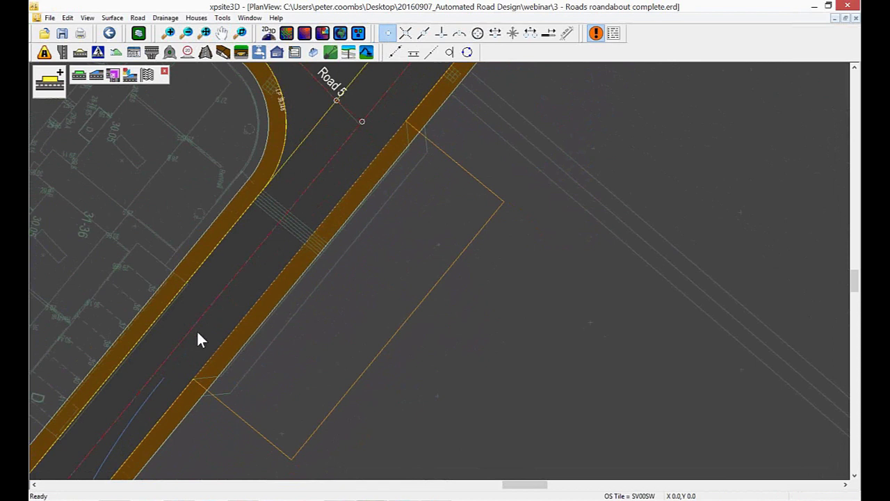
Step: Apply the secondary channel to the road with a grade of 1:40 and an upstand of 0.025 m
{"action": "left_click", "coordinate": [153, 81]}
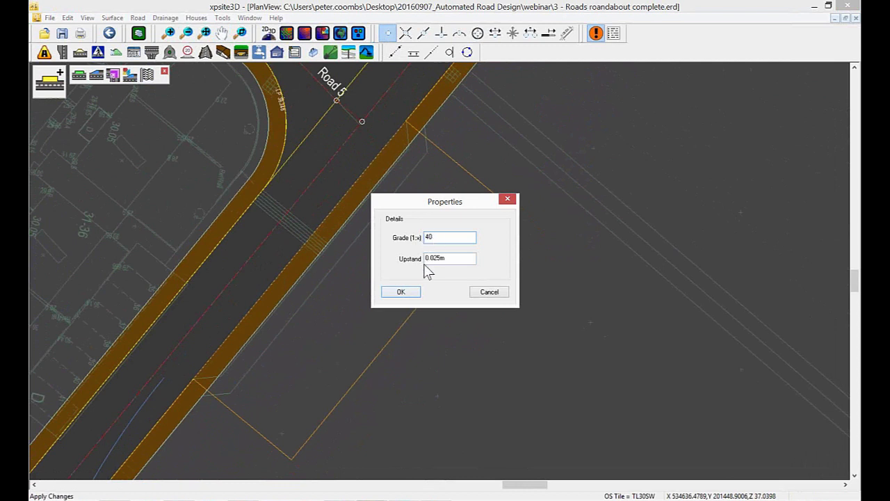
{"action": "left_click", "coordinate": [401, 292]}
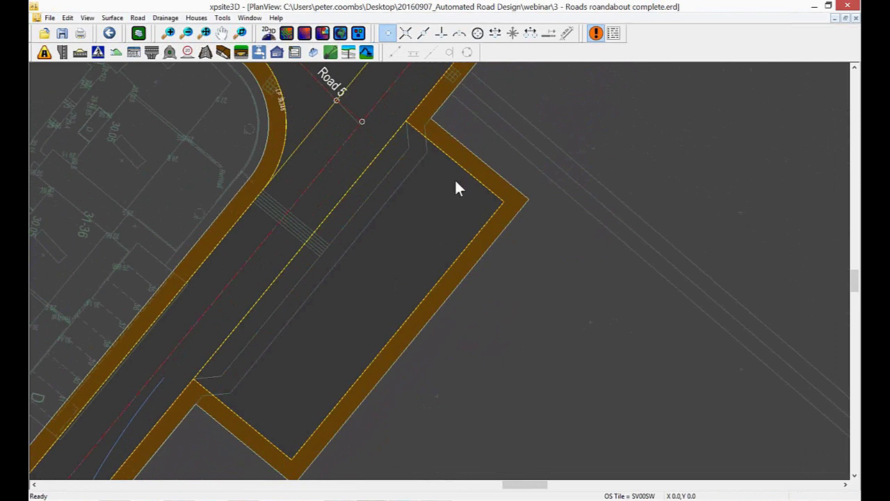
{"action": "middle_click_drag", "start_coordinate": [376, 267], "coordinate": [377, 257]}
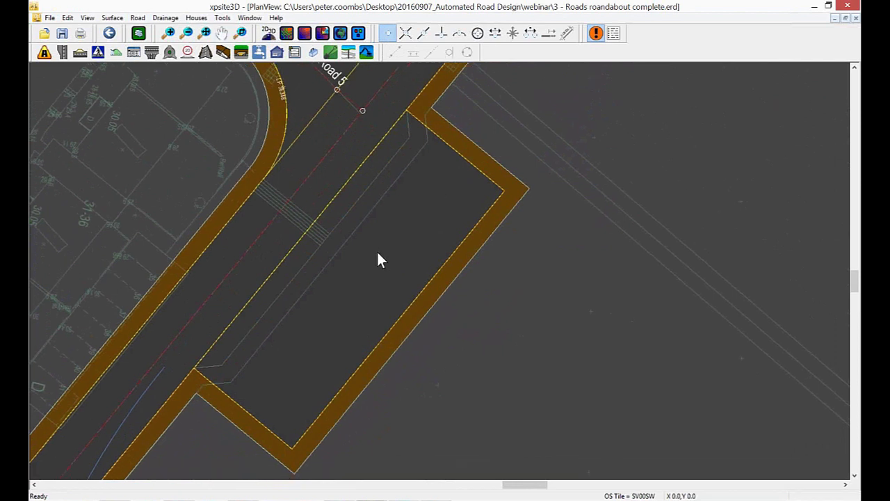
Step: Display the road contours at a 0.025 m interval across the carriageway and the parallel lay-by
{"action": "left_click", "coordinate": [44, 52]}
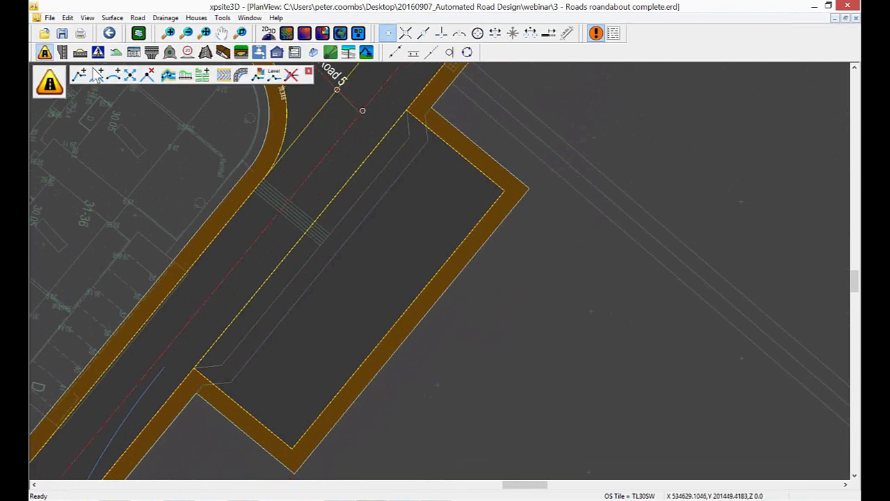
{"action": "left_click", "coordinate": [223, 75]}
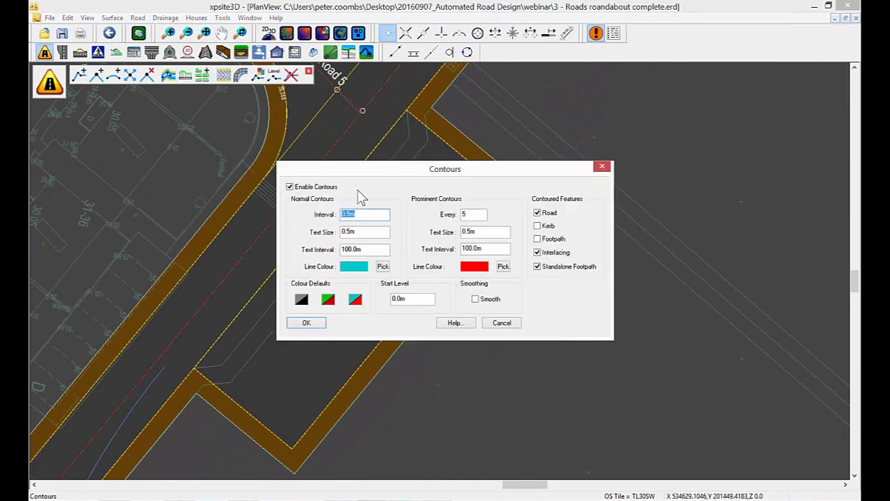
{"action": "type", "text": "0.025"}
{"action": "left_click", "coordinate": [308, 322]}
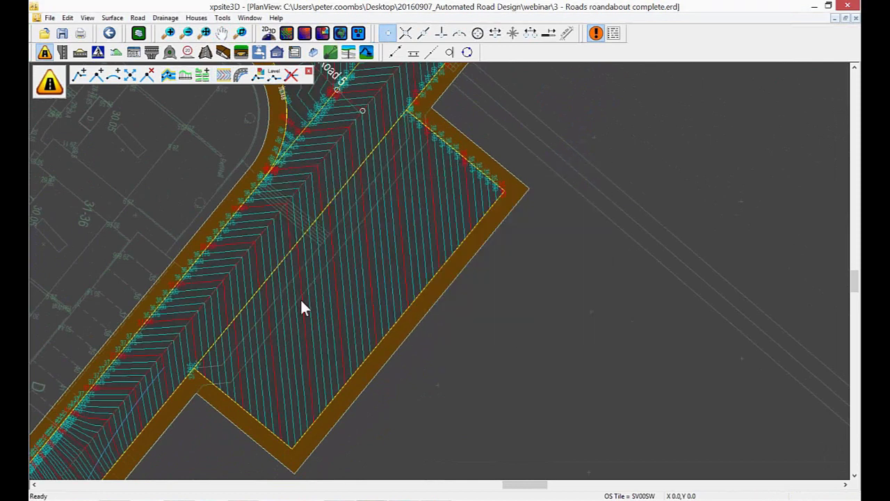
{"action": "scroll", "coordinate": [298, 328], "scroll_direction": "down", "scroll_amount": 1}
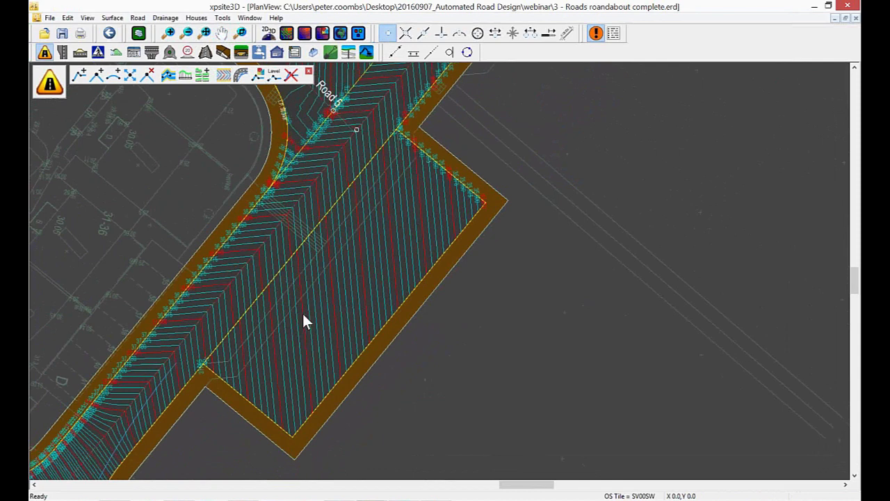
{"action": "scroll", "coordinate": [304, 317], "scroll_direction": "down", "scroll_amount": 1}
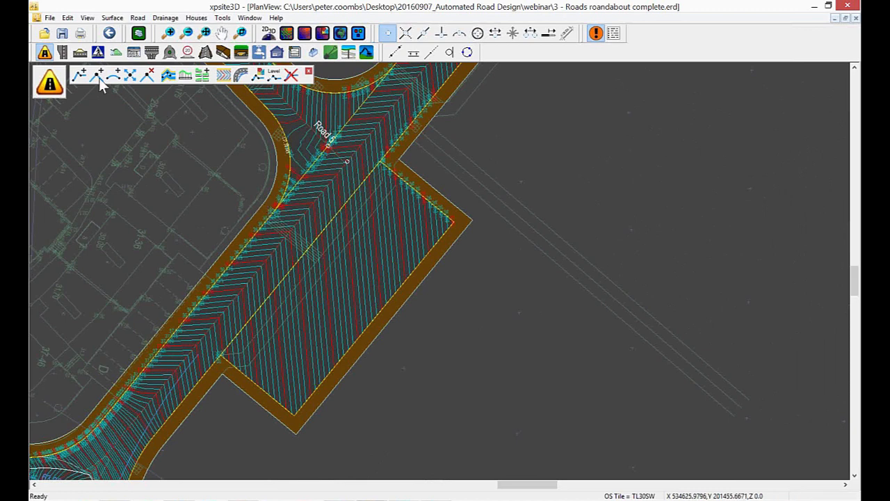
Step: Delete the rectangular lay-by's secondary channel south-west of the Road 5 junction
{"action": "left_click", "coordinate": [80, 52]}
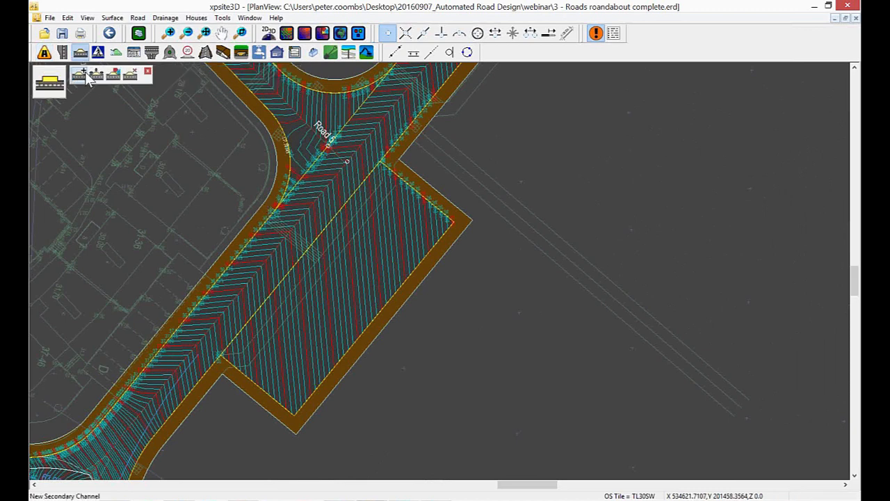
{"action": "left_click", "coordinate": [130, 80]}
{"action": "left_click", "coordinate": [361, 268]}
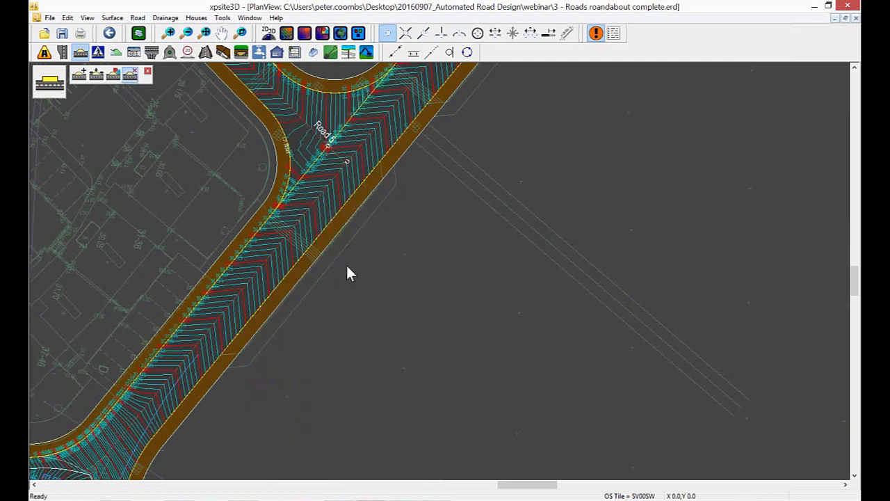
Step: Start a new secondary channel on the main road's outer channel line beside the drawn lay-by
{"action": "left_click", "coordinate": [82, 78]}
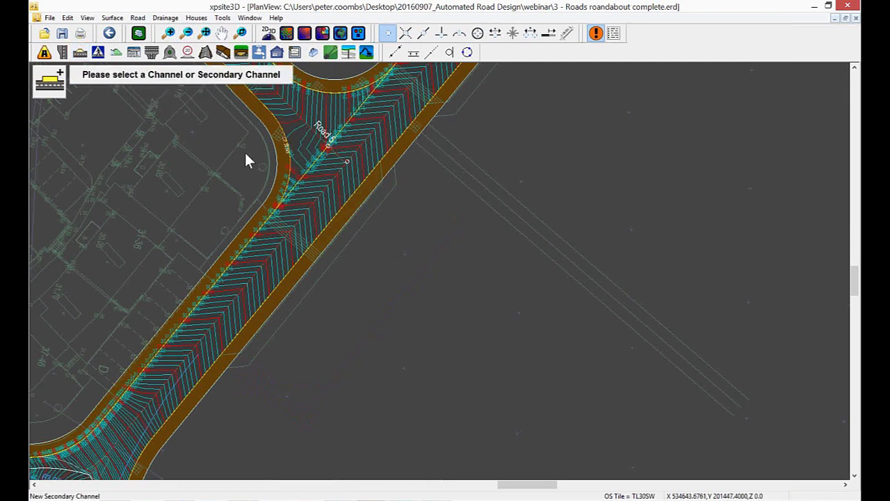
{"action": "scroll", "coordinate": [330, 184], "scroll_direction": "up", "scroll_amount": 2}
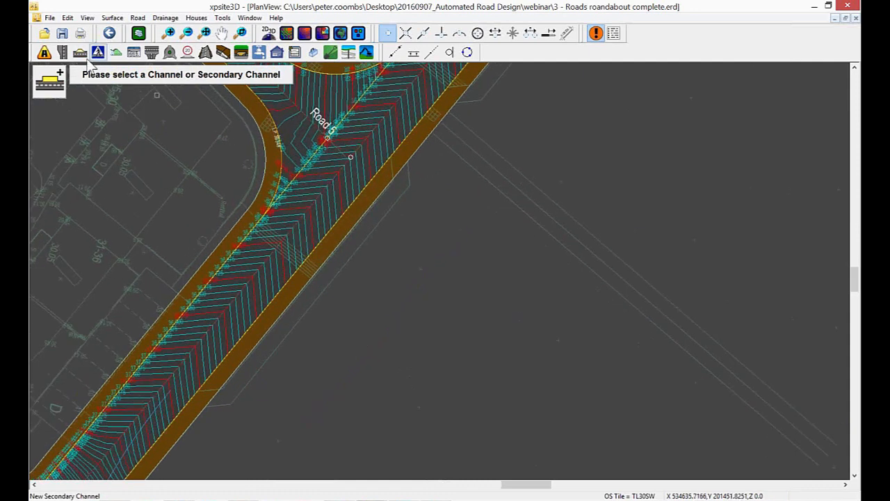
{"action": "scroll", "coordinate": [308, 257], "scroll_direction": "up", "scroll_amount": 1}
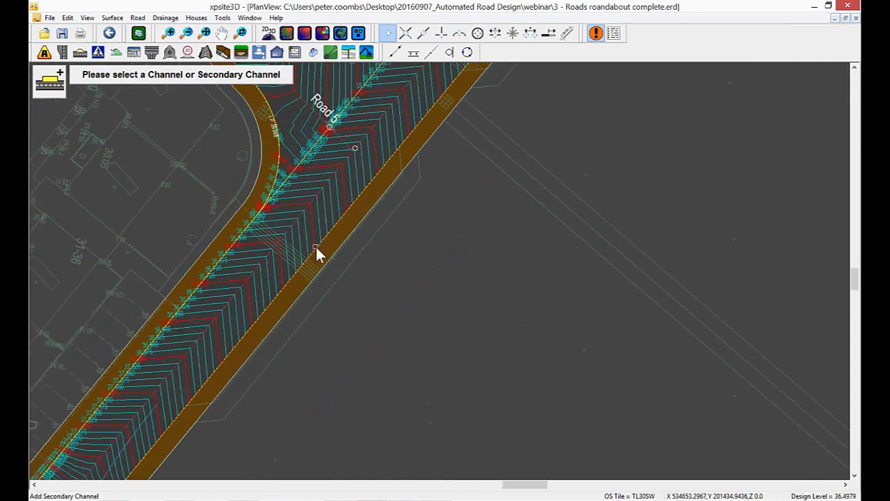
{"action": "left_click", "coordinate": [316, 255]}
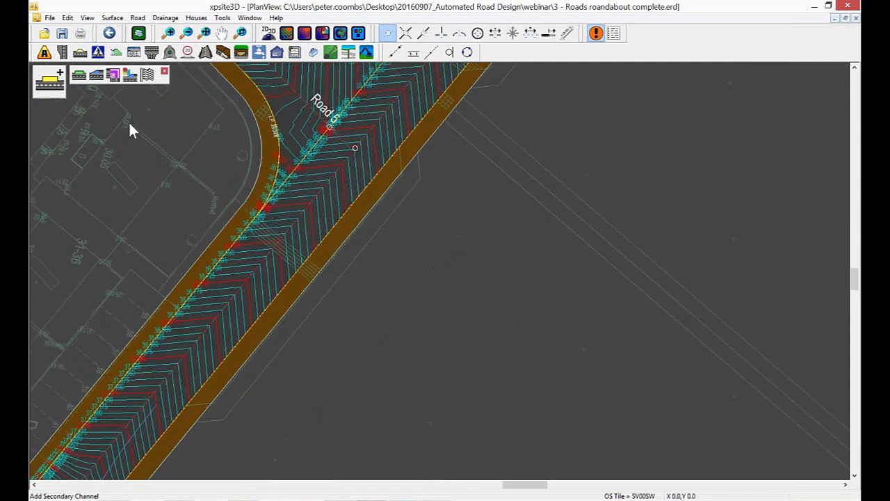
Step: Add a straight widening item at the lay-by's south-west end, from chainage 197.02 m to 195.02 m, with an end offset of 2.0061 m
{"action": "left_click", "coordinate": [97, 79]}
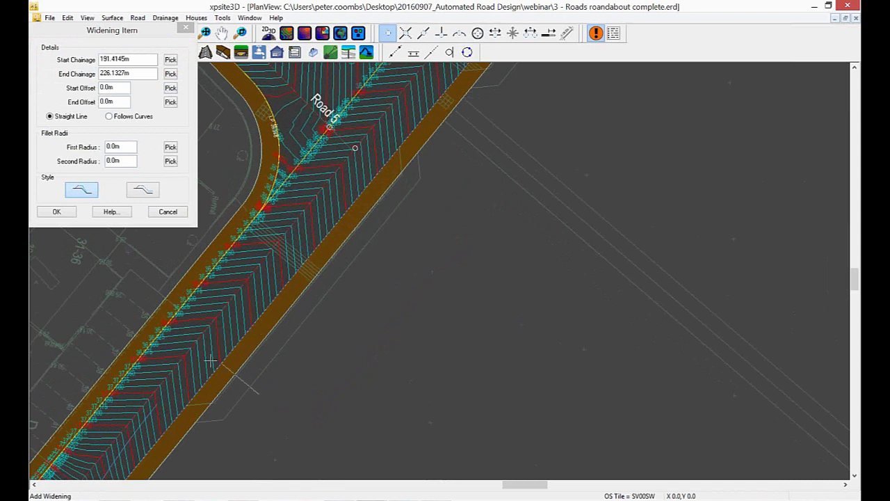
{"action": "left_click", "coordinate": [186, 406]}
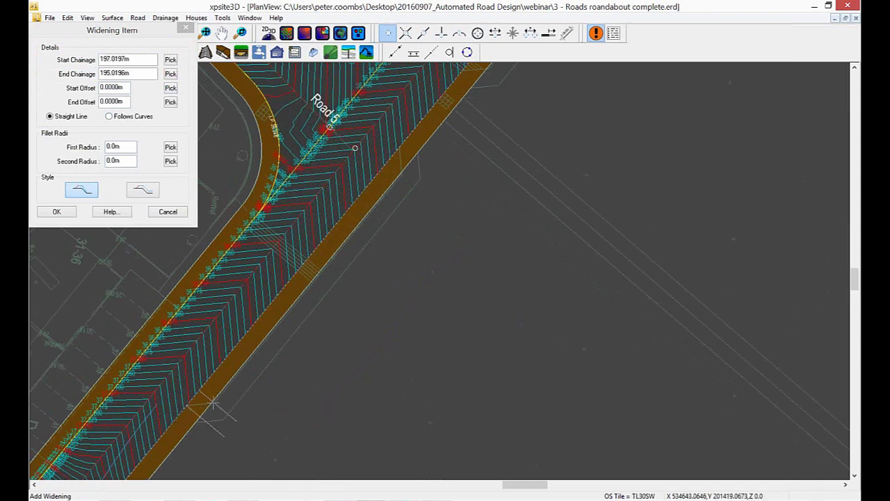
{"action": "left_click", "coordinate": [213, 403]}
{"action": "left_click", "coordinate": [424, 34]}
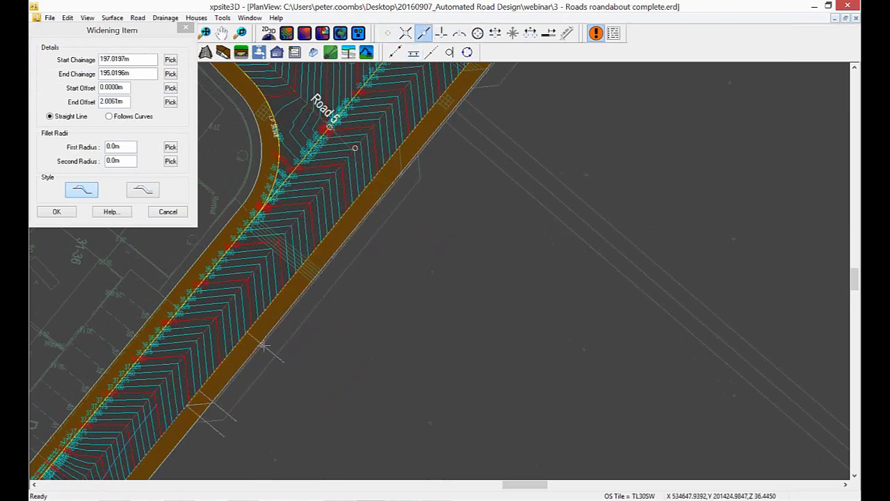
{"action": "left_click", "coordinate": [57, 212]}
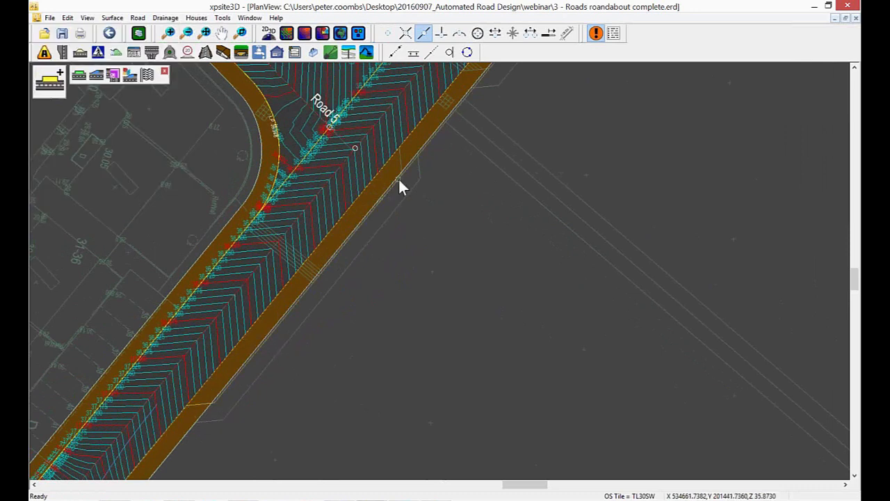
Step: Add a straight widening item tapering the lay-by's north-east end back to the channel, from chainage 165.02 m to about 162.99 m
{"action": "middle_click_drag", "start_coordinate": [398, 179], "coordinate": [335, 327]}
{"action": "left_click", "coordinate": [96, 82]}
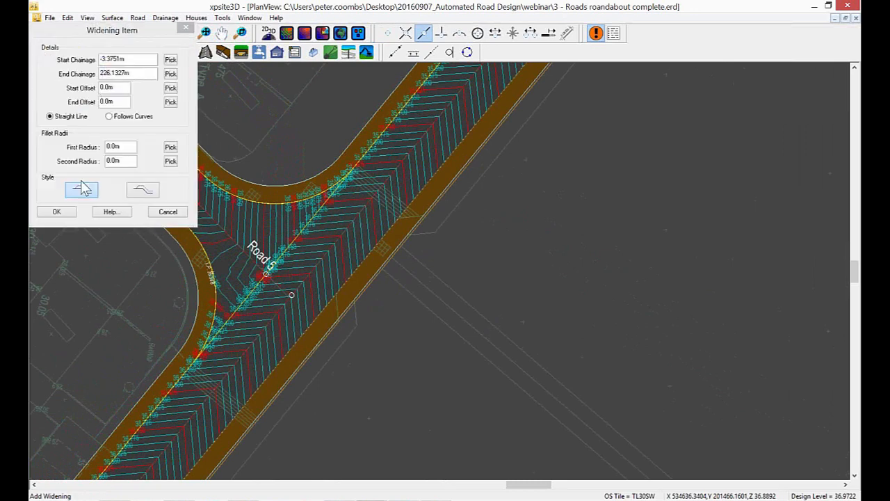
{"action": "left_click", "coordinate": [338, 320]}
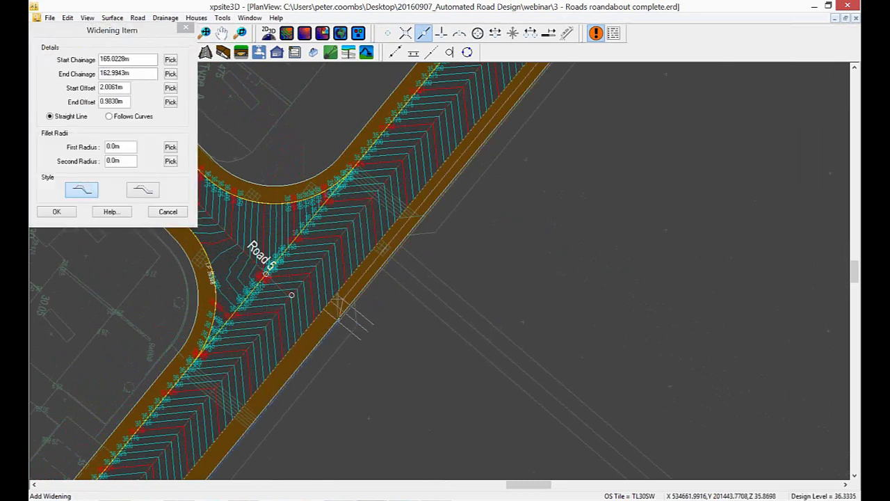
{"action": "left_click", "coordinate": [336, 294]}
{"action": "left_click", "coordinate": [66, 212]}
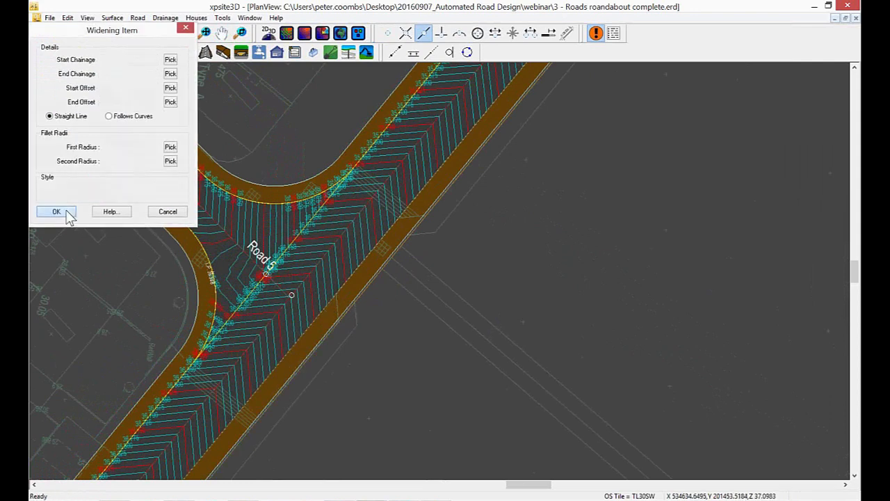
Step: Apply the tapered lay-by's secondary channel to the road and check its shape and contours in plan
{"action": "left_click", "coordinate": [147, 80]}
{"action": "left_click", "coordinate": [400, 292]}
{"action": "mouse_move", "coordinate": [329, 334]}
{"action": "middle_mouse_down"}
{"action": "mouse_move", "coordinate": [407, 214]}
{"action": "mouse_move", "coordinate": [371, 252]}
{"action": "middle_mouse_up"}
{"action": "scroll", "coordinate": [385, 257], "scroll_direction": "down", "scroll_amount": 1}
{"action": "scroll", "coordinate": [386, 250], "scroll_direction": "down", "scroll_amount": 1}
{"action": "scroll", "coordinate": [389, 278], "scroll_direction": "up", "scroll_amount": 1}
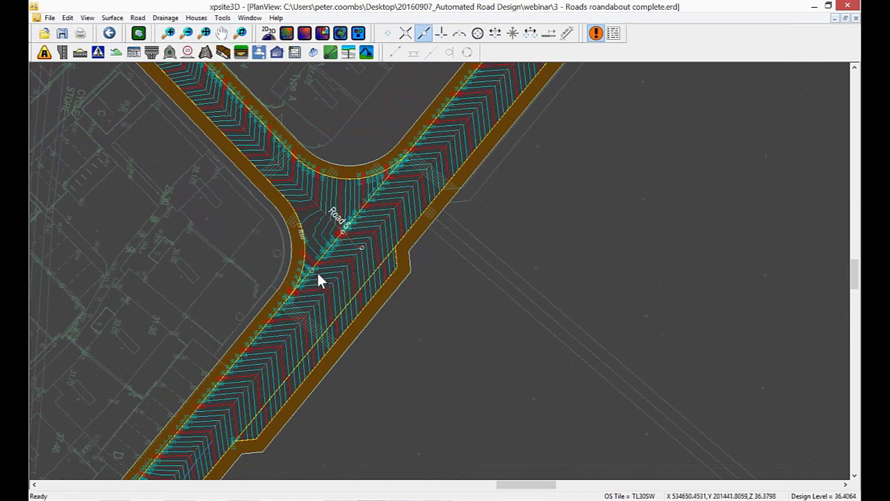
Step: Move Road 5's junction point north-east along the main road, away from the lay-by
{"action": "middle_click_drag", "start_coordinate": [341, 275], "coordinate": [326, 324]}
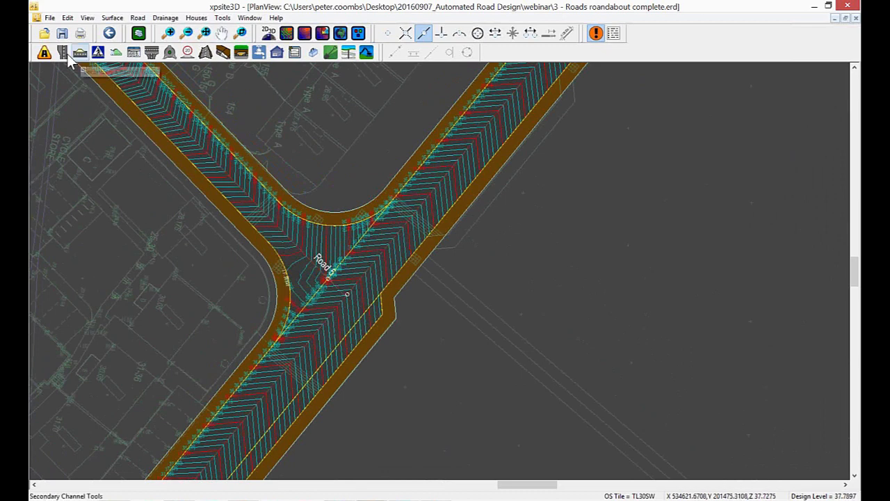
{"action": "left_click", "coordinate": [44, 52]}
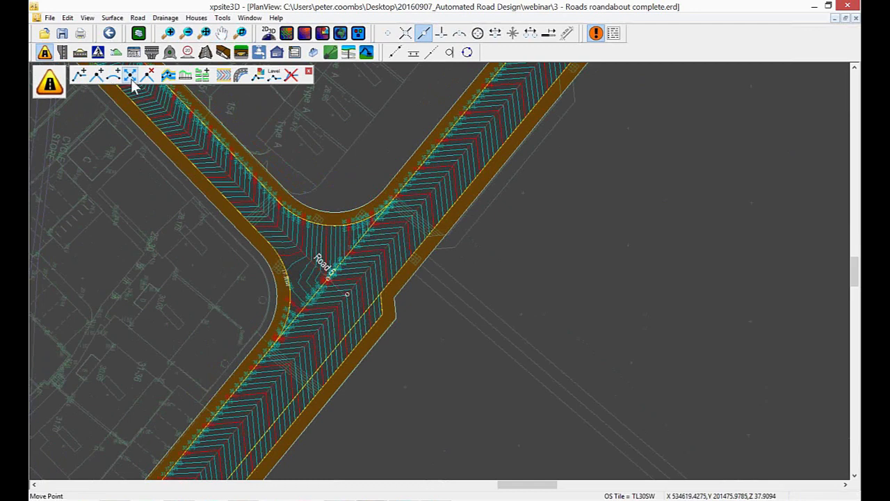
{"action": "left_click", "coordinate": [326, 280]}
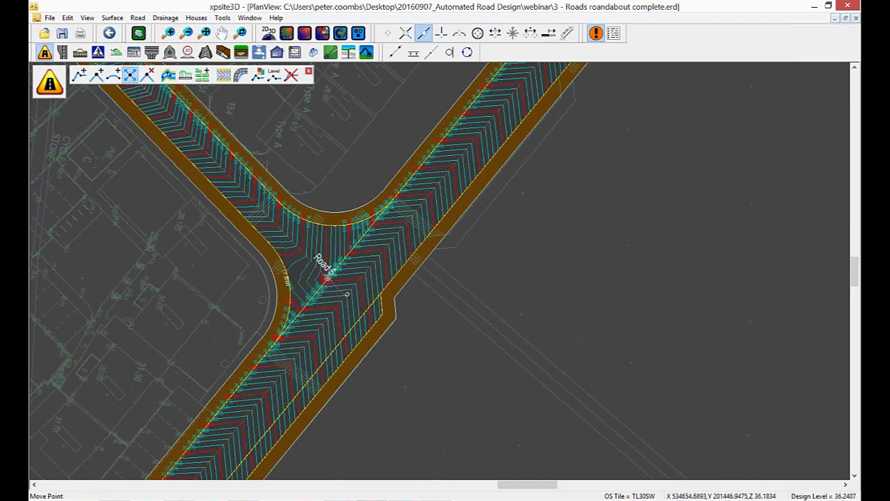
{"action": "left_click", "coordinate": [419, 165]}
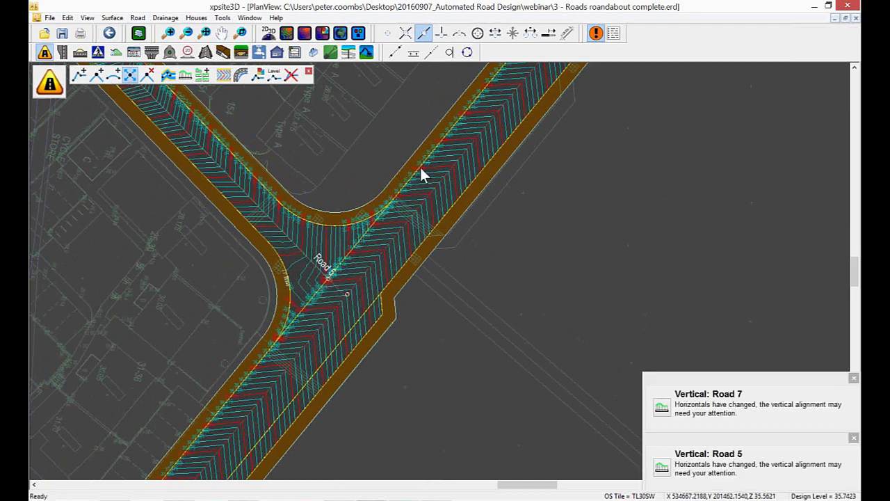
{"action": "middle_click_drag", "start_coordinate": [401, 185], "coordinate": [383, 246]}
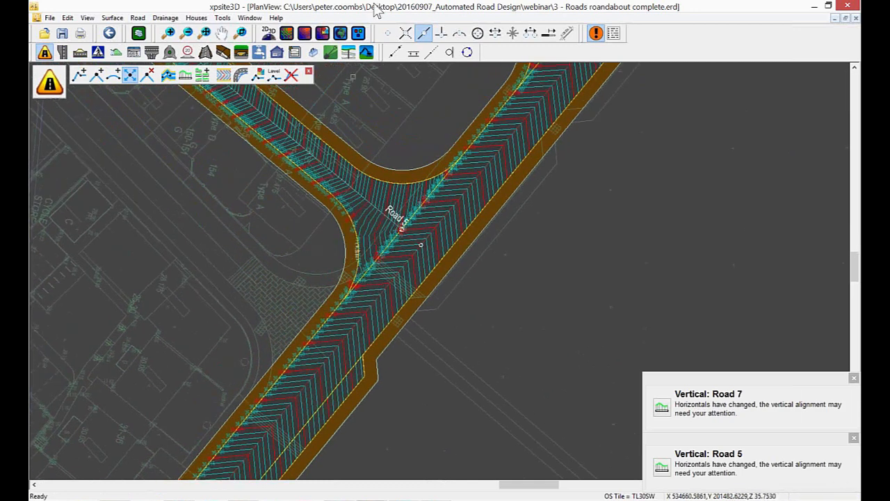
Step: Show a 3D view beside the plan and orbit it to view the relocated Road 5 junction and lay-by
{"action": "left_click", "coordinate": [341, 33]}
{"action": "left_click_drag", "start_coordinate": [504, 188], "coordinate": [568, 278]}
{"action": "scroll", "coordinate": [567, 276], "scroll_direction": "down", "scroll_amount": 2}
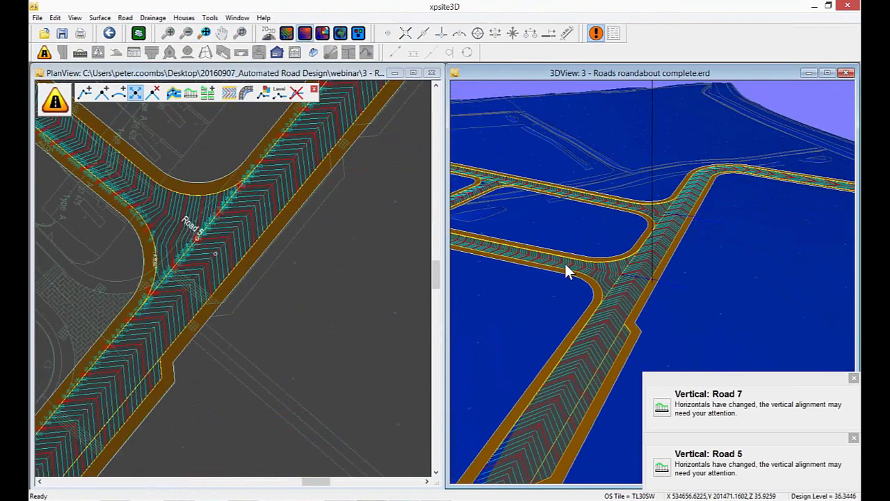
Step: Set the drawing colour of the 3D Survey (Medium) - At OS Grid.dxf model to green
{"action": "left_click", "coordinate": [350, 53]}
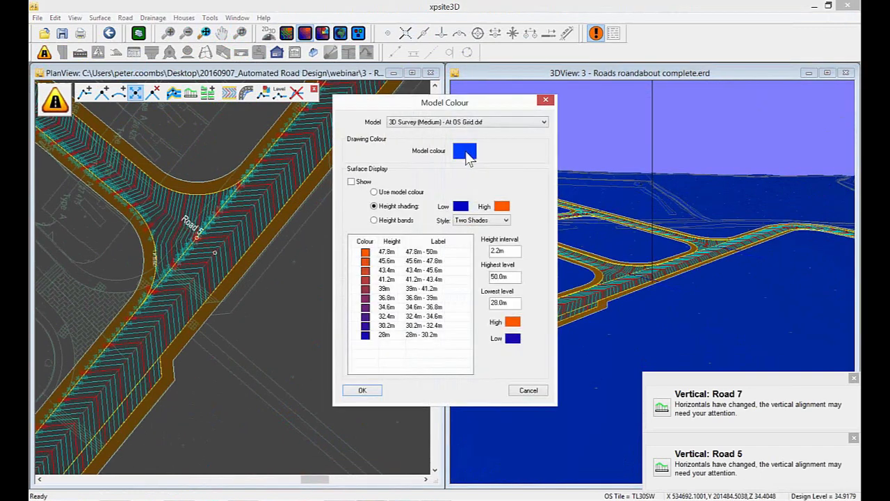
{"action": "left_click", "coordinate": [465, 151]}
{"action": "left_click", "coordinate": [436, 229]}
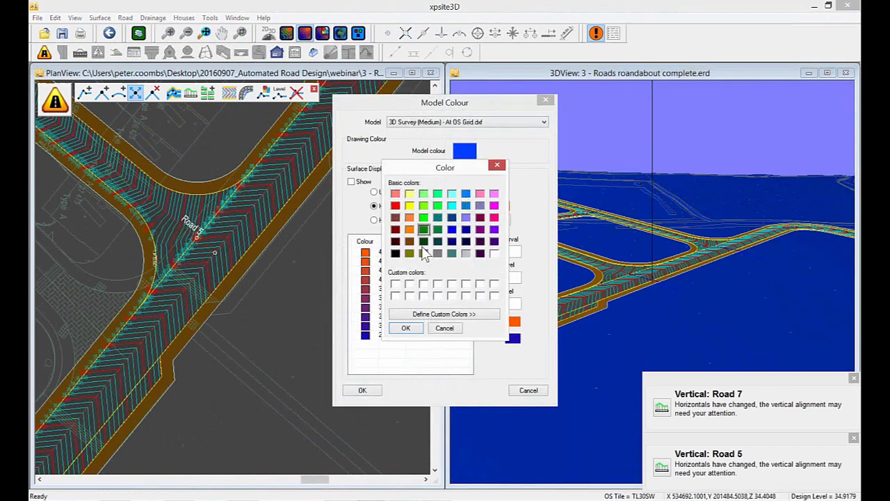
{"action": "left_click", "coordinate": [406, 329]}
{"action": "left_click", "coordinate": [379, 390]}
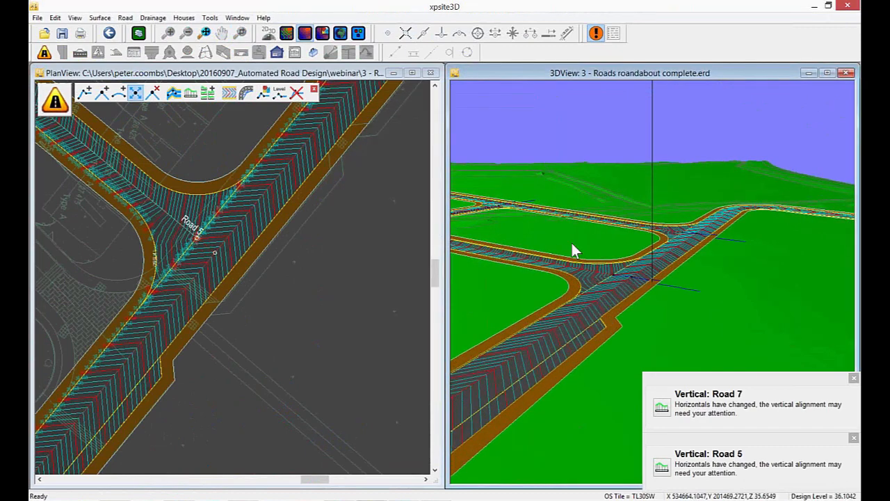
Step: Move Road 6's end point onto Road 5 and create the junction with 6.0 m radii on both sides
{"action": "left_click", "coordinate": [280, 153]}
{"action": "scroll", "coordinate": [278, 153], "scroll_direction": "down", "scroll_amount": 3}
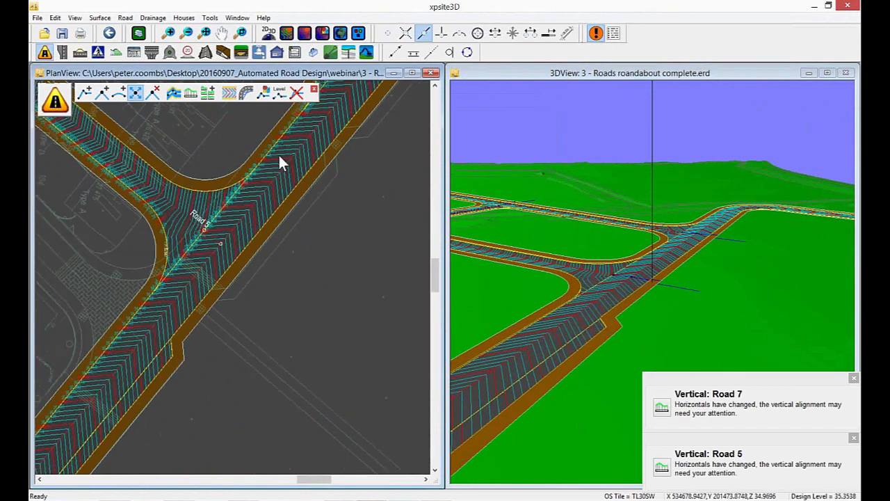
{"action": "mouse_move", "coordinate": [216, 149]}
{"action": "middle_mouse_down"}
{"action": "mouse_move", "coordinate": [298, 272]}
{"action": "mouse_move", "coordinate": [323, 290]}
{"action": "middle_mouse_up"}
{"action": "scroll", "coordinate": [323, 291], "scroll_direction": "up", "scroll_amount": 2}
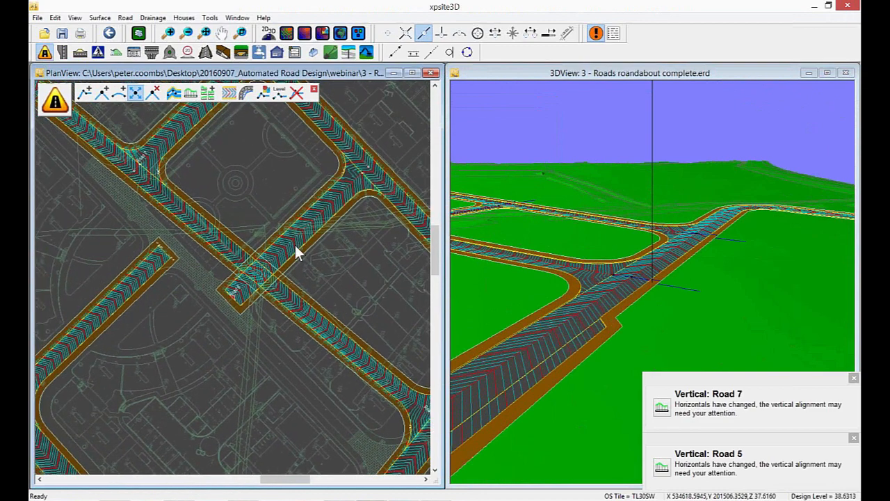
{"action": "scroll", "coordinate": [235, 330], "scroll_direction": "up", "scroll_amount": 1}
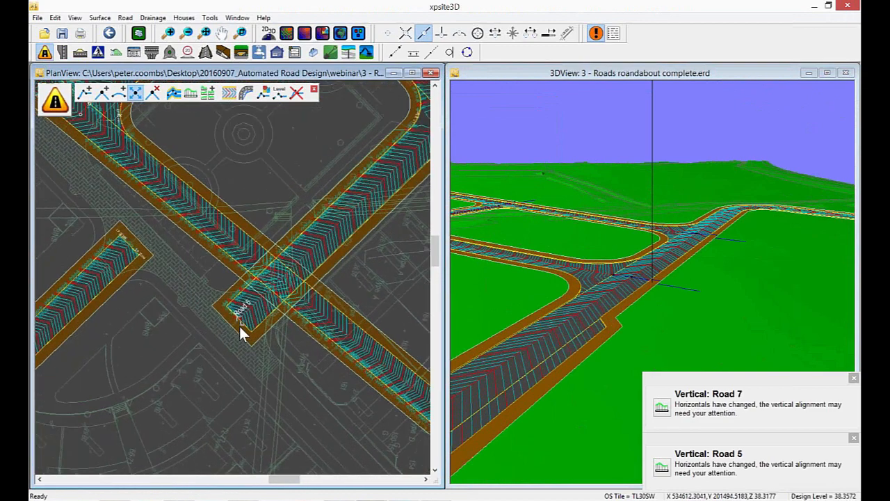
{"action": "scroll", "coordinate": [239, 326], "scroll_direction": "up", "scroll_amount": 2}
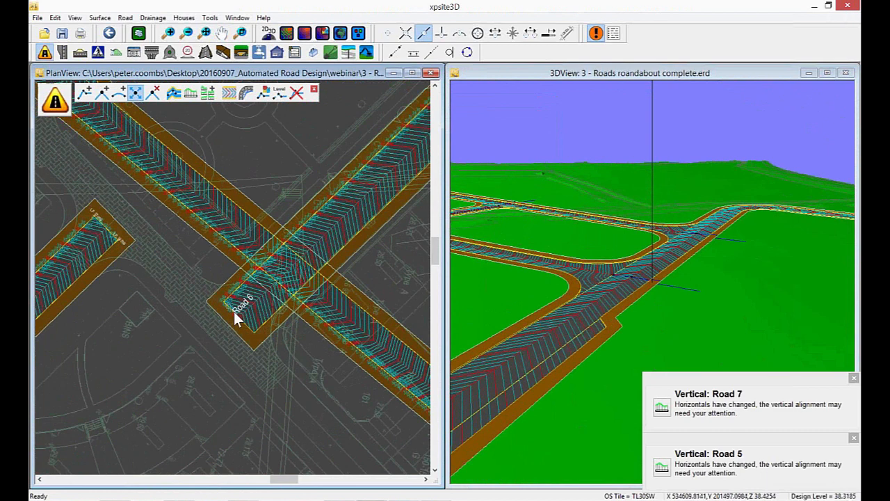
{"action": "left_click", "coordinate": [289, 269]}
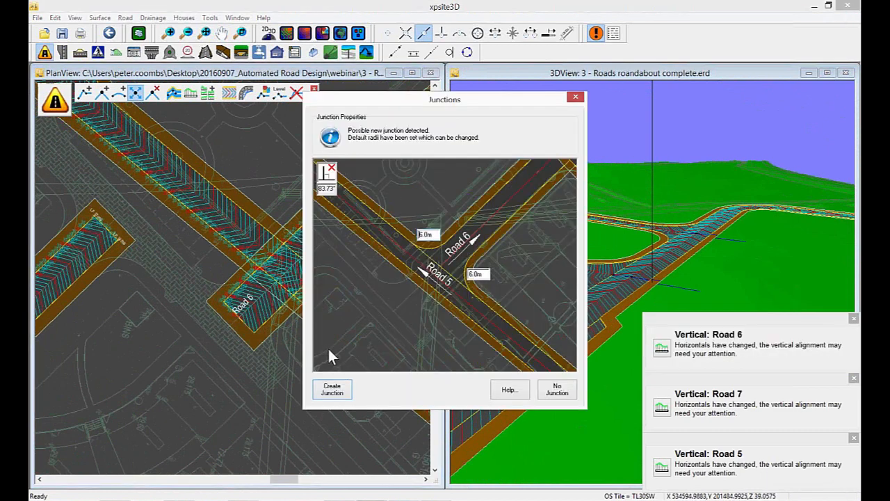
{"action": "left_click", "coordinate": [333, 387]}
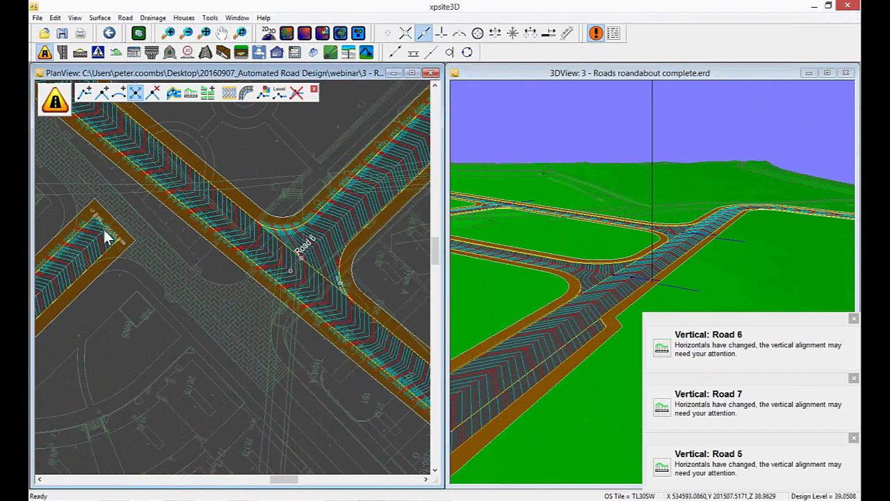
Step: Move Road 9's end point onto Road 5 and create the junction with 6.0 m radii on both sides
{"action": "left_click", "coordinate": [153, 178]}
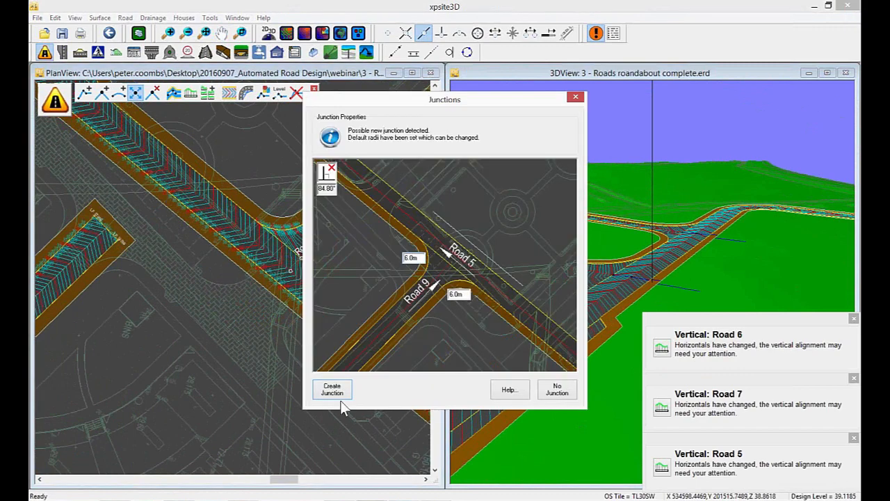
{"action": "left_click", "coordinate": [333, 388]}
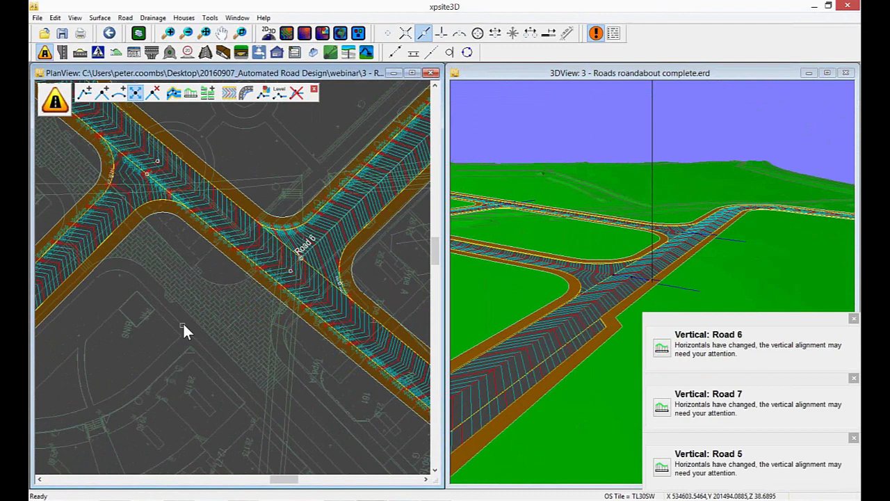
Step: Examine the road network in plan, covering the new junctions, the main road's bend, the lay-by and the roundabout
{"action": "scroll", "coordinate": [183, 322], "scroll_direction": "down", "scroll_amount": 3}
{"action": "scroll", "coordinate": [236, 375], "scroll_direction": "up", "scroll_amount": 2}
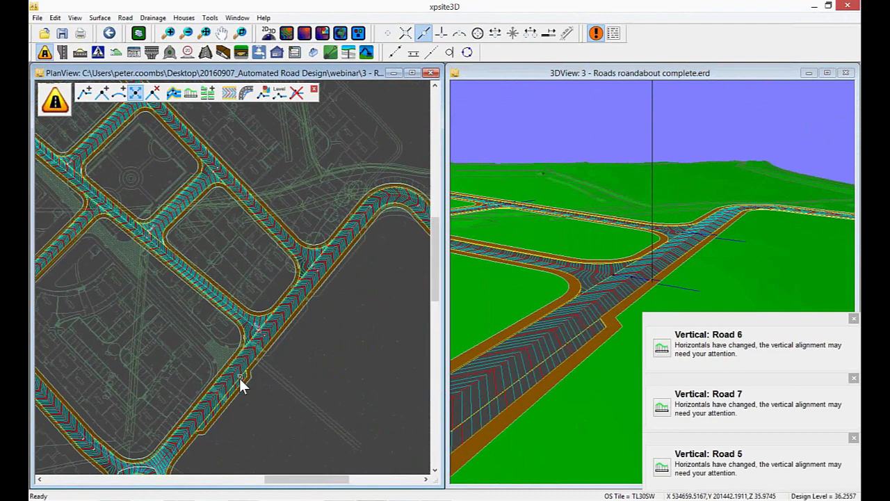
{"action": "middle_click_drag", "start_coordinate": [240, 378], "coordinate": [245, 310]}
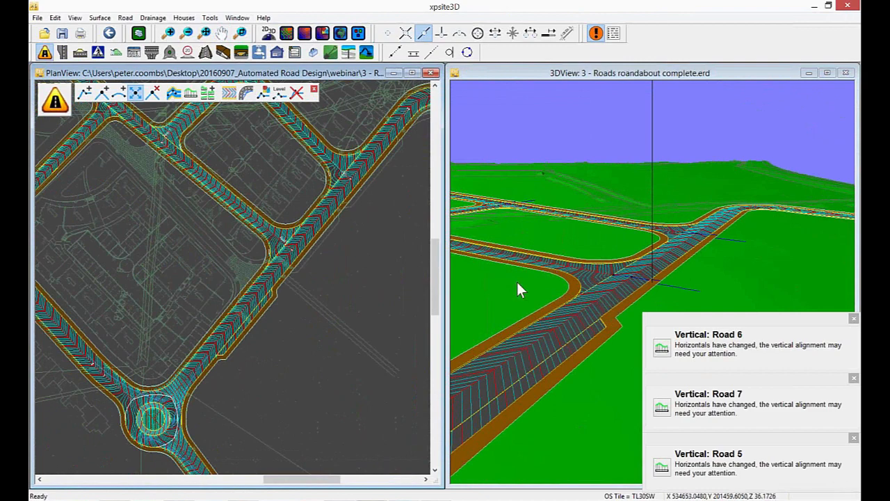
{"action": "mouse_move", "coordinate": [377, 250]}
{"action": "middle_mouse_down"}
{"action": "mouse_move", "coordinate": [303, 325]}
{"action": "mouse_move", "coordinate": [234, 298]}
{"action": "middle_mouse_up"}
{"action": "scroll", "coordinate": [230, 201], "scroll_direction": "up", "scroll_amount": 2}
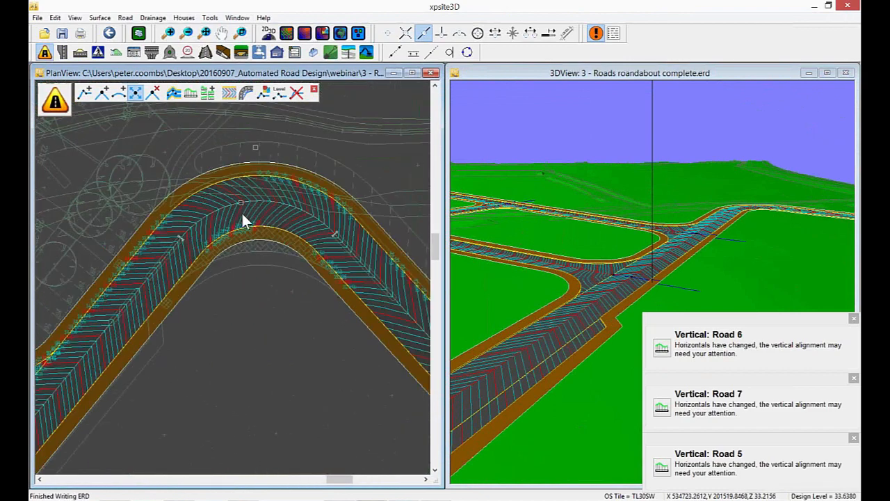
{"action": "middle_click_drag", "start_coordinate": [192, 274], "coordinate": [260, 176]}
{"action": "scroll", "coordinate": [209, 244], "scroll_direction": "down", "scroll_amount": 2}
{"action": "middle_click_drag", "start_coordinate": [150, 334], "coordinate": [242, 245]}
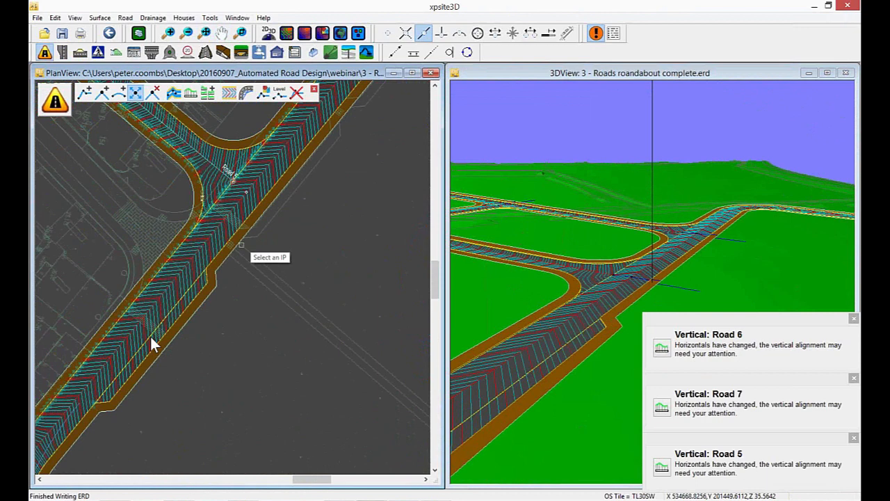
{"action": "middle_click_drag", "start_coordinate": [189, 258], "coordinate": [321, 129]}
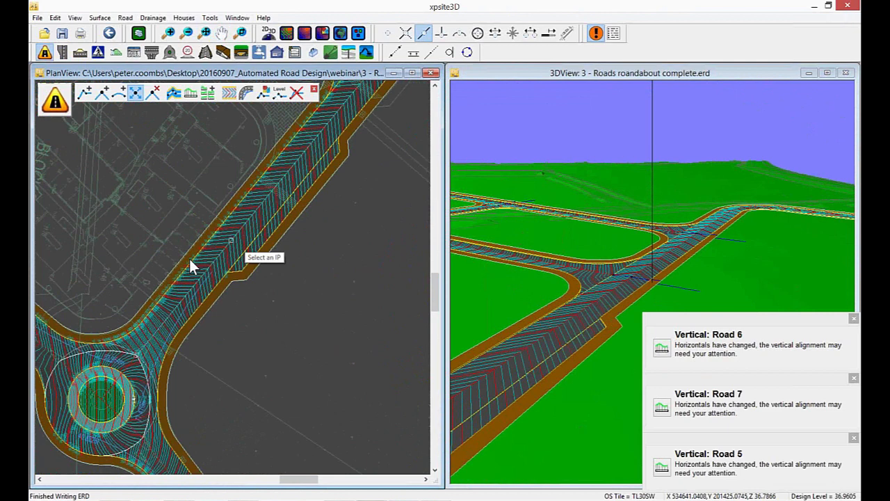
{"action": "scroll", "coordinate": [285, 285], "scroll_direction": "down", "scroll_amount": 1}
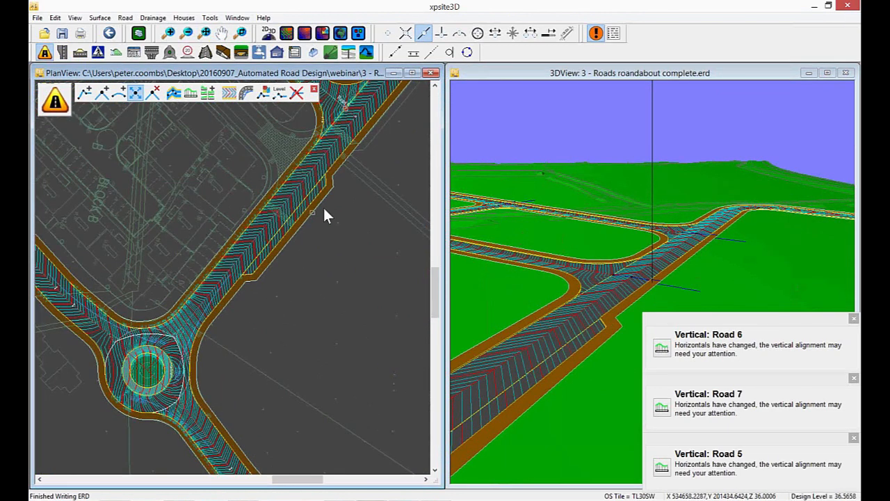
Step: Inspect the main road from the roundabout up to the sharp Road 3 bend in the plan and 3D views
{"action": "middle_click_drag", "start_coordinate": [377, 139], "coordinate": [288, 300]}
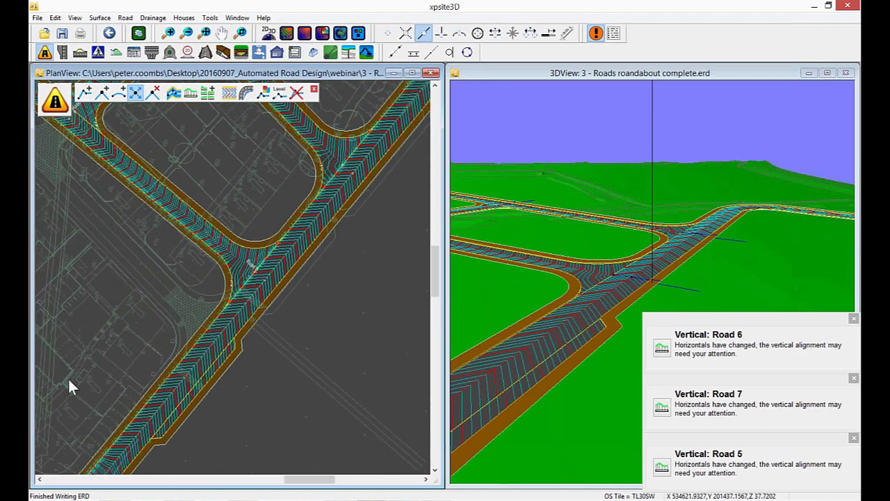
{"action": "middle_click_drag", "start_coordinate": [81, 398], "coordinate": [159, 269]}
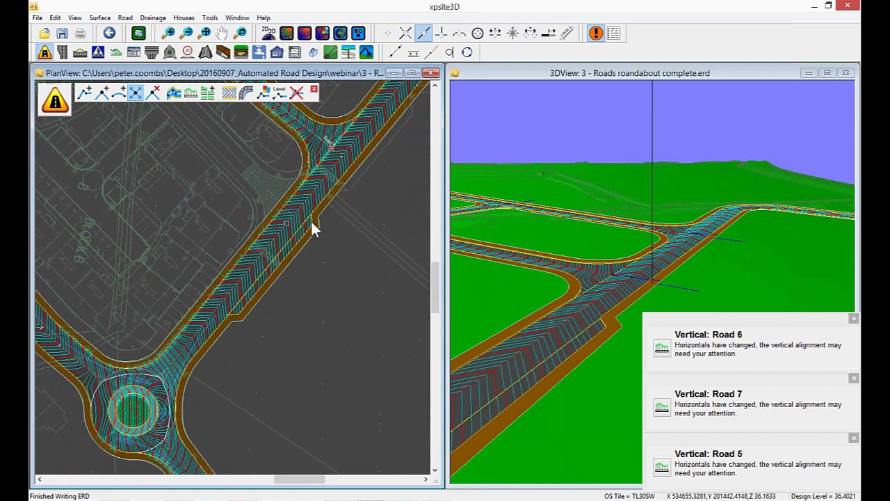
{"action": "middle_click_drag", "start_coordinate": [364, 193], "coordinate": [279, 274]}
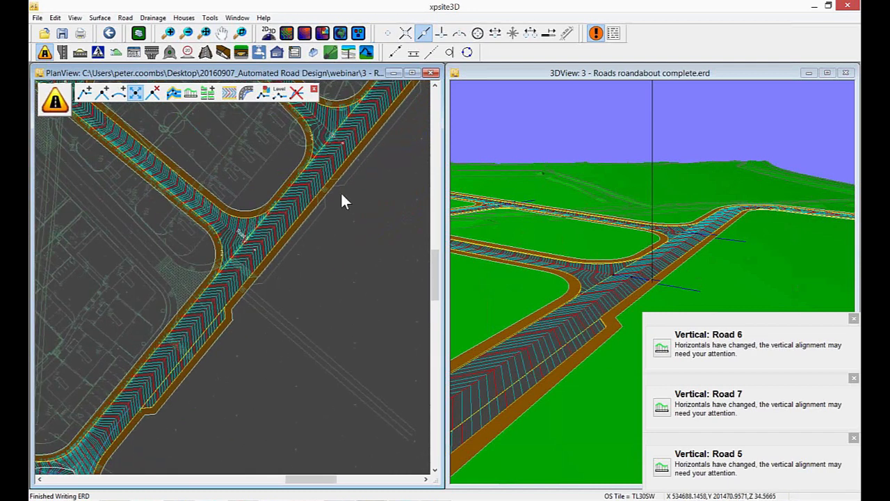
{"action": "middle_click_drag", "start_coordinate": [373, 150], "coordinate": [235, 328]}
{"action": "middle_click_drag", "start_coordinate": [308, 260], "coordinate": [247, 276]}
{"action": "middle_click_drag", "start_coordinate": [266, 246], "coordinate": [228, 297]}
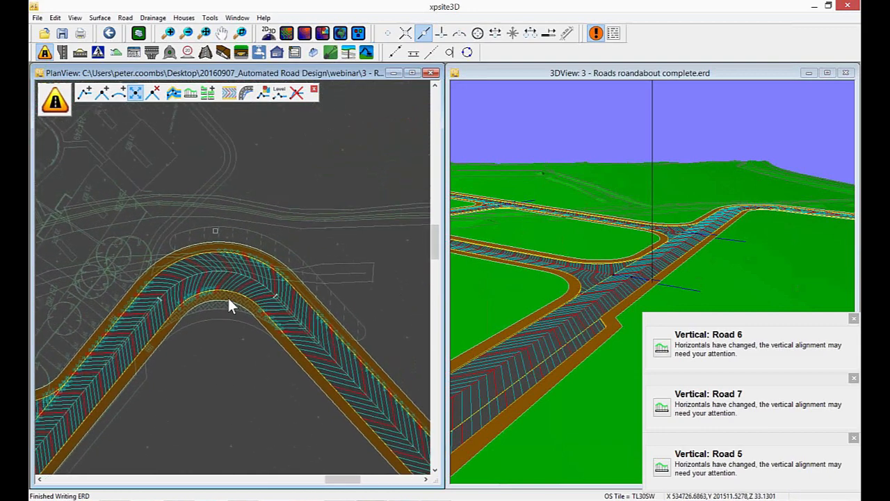
{"action": "left_click", "coordinate": [477, 74]}
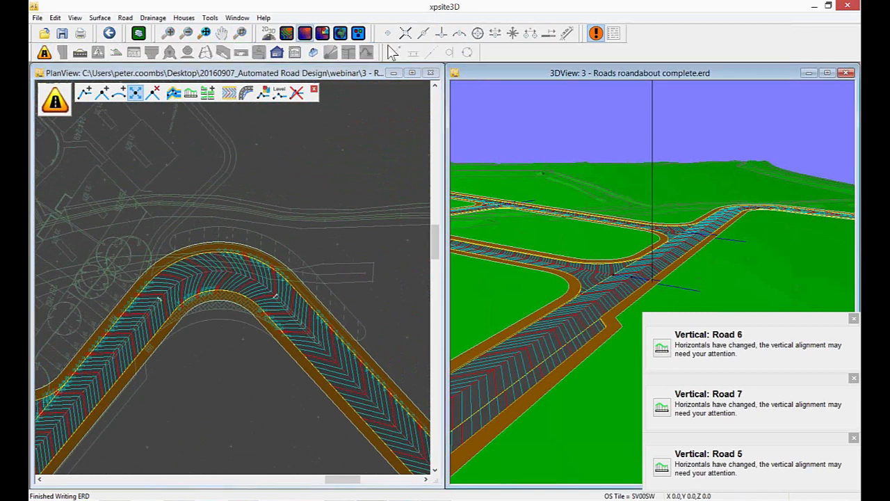
{"action": "left_click", "coordinate": [340, 35]}
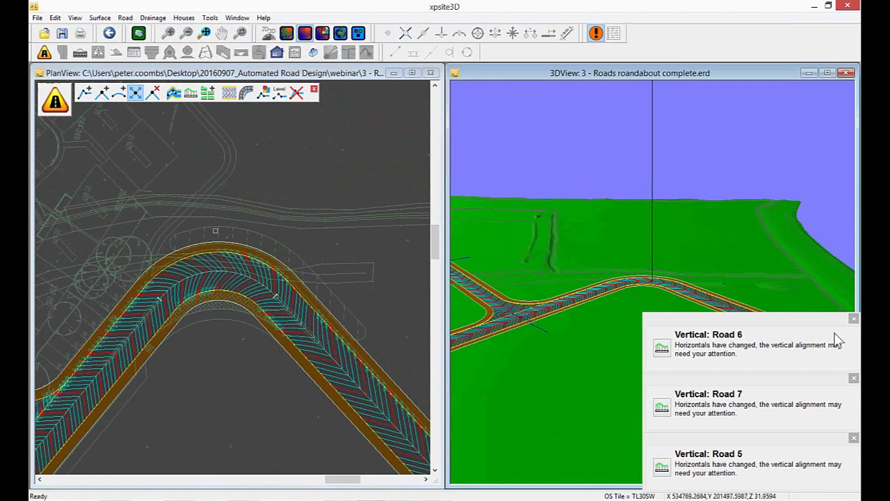
Step: Dismiss the vertical alignment notifications for Roads 5, 6 and 7 and view the Road 3 bend from above in 3D
{"action": "left_click", "coordinate": [853, 318]}
{"action": "left_click", "coordinate": [854, 390]}
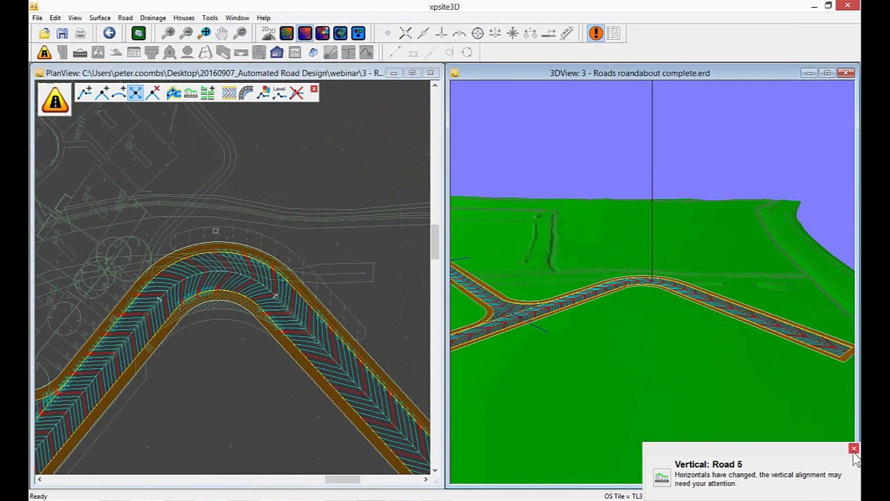
{"action": "left_click", "coordinate": [854, 449]}
{"action": "middle_click_drag", "start_coordinate": [744, 405], "coordinate": [742, 328]}
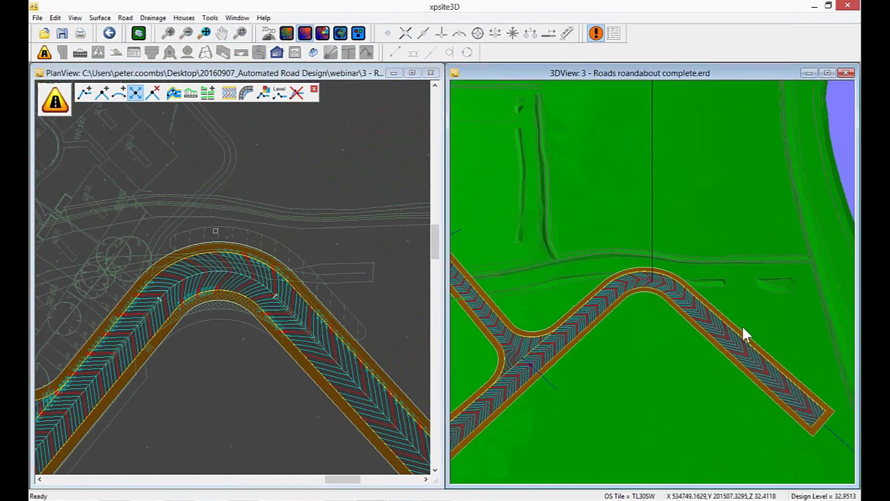
{"action": "scroll", "coordinate": [664, 278], "scroll_direction": "up", "scroll_amount": 4}
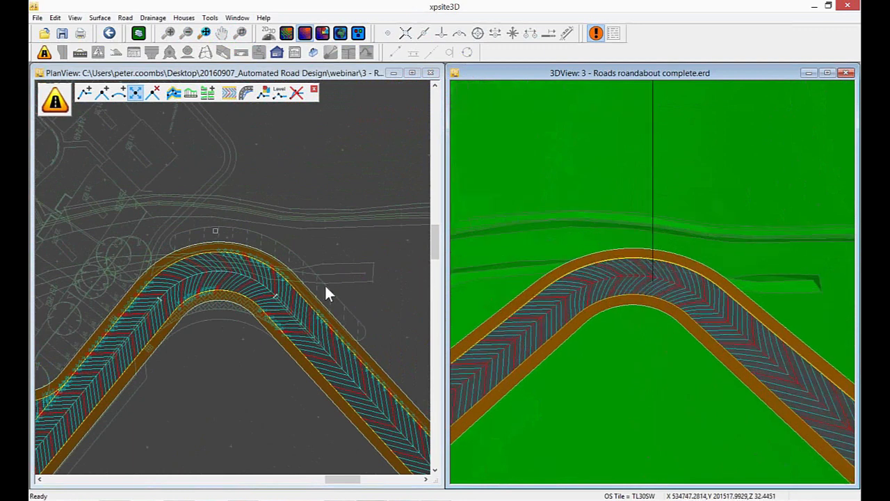
{"action": "middle_click_drag", "start_coordinate": [323, 287], "coordinate": [310, 284]}
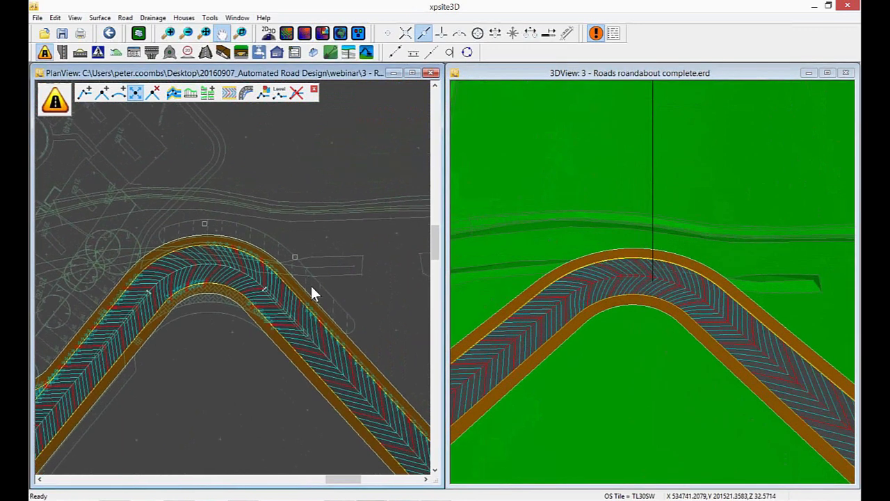
Step: Start a channel vertical transition on Road 3's outer channel at the bend, picking start chainage 37.2945 m and end chainage 57.2049 m
{"action": "left_click", "coordinate": [205, 53]}
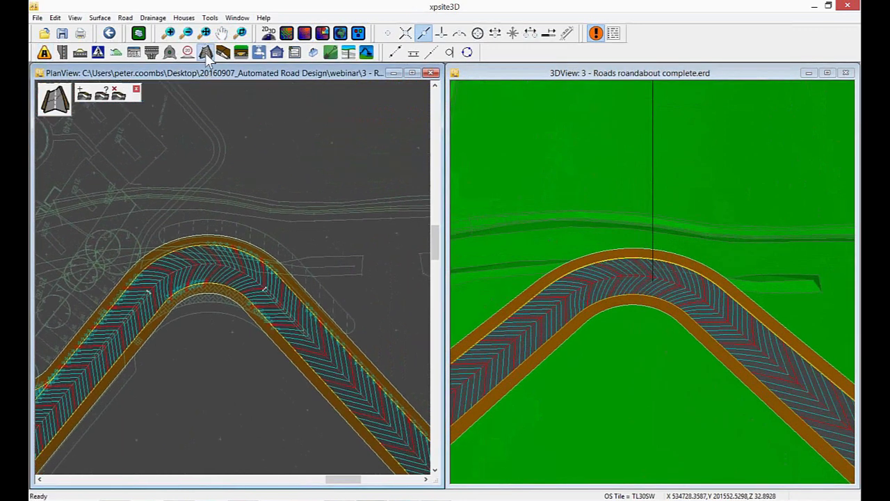
{"action": "left_click", "coordinate": [87, 97]}
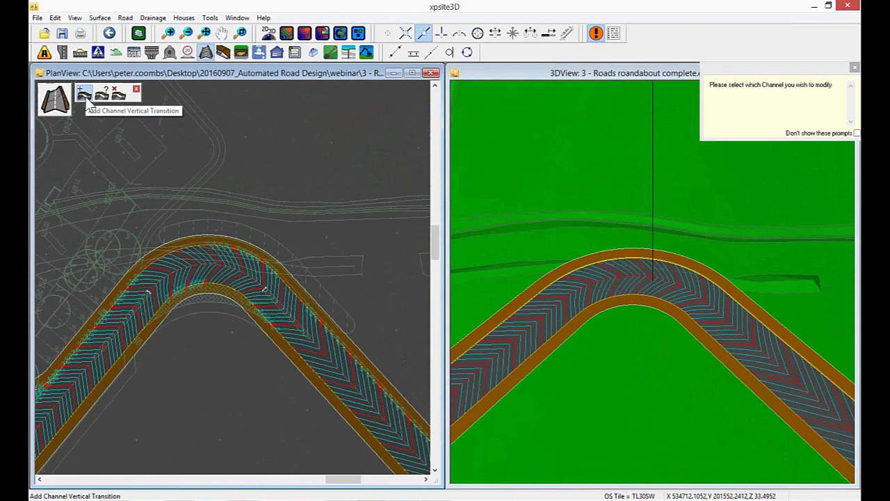
{"action": "middle_click_drag", "start_coordinate": [213, 258], "coordinate": [127, 153]}
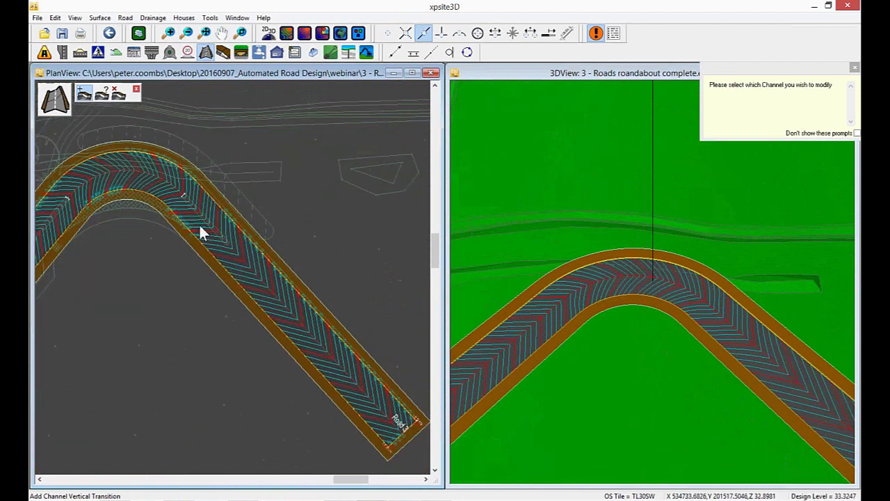
{"action": "left_click", "coordinate": [251, 249]}
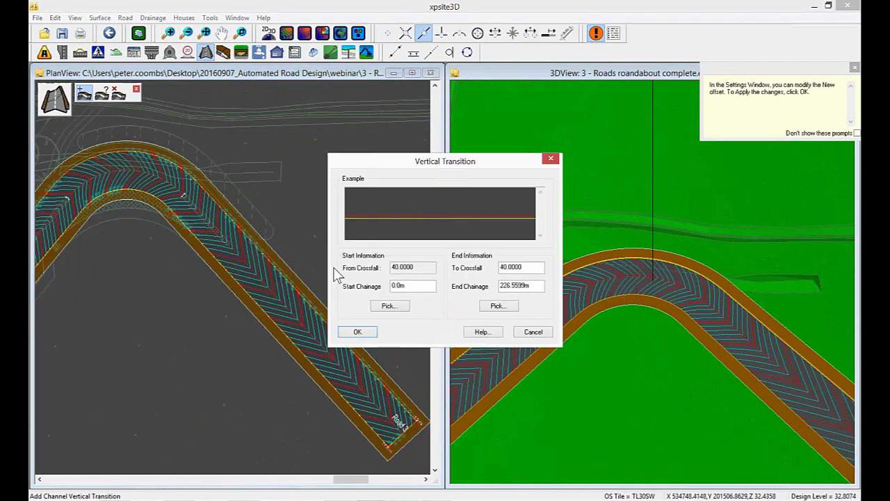
{"action": "left_click", "coordinate": [390, 306]}
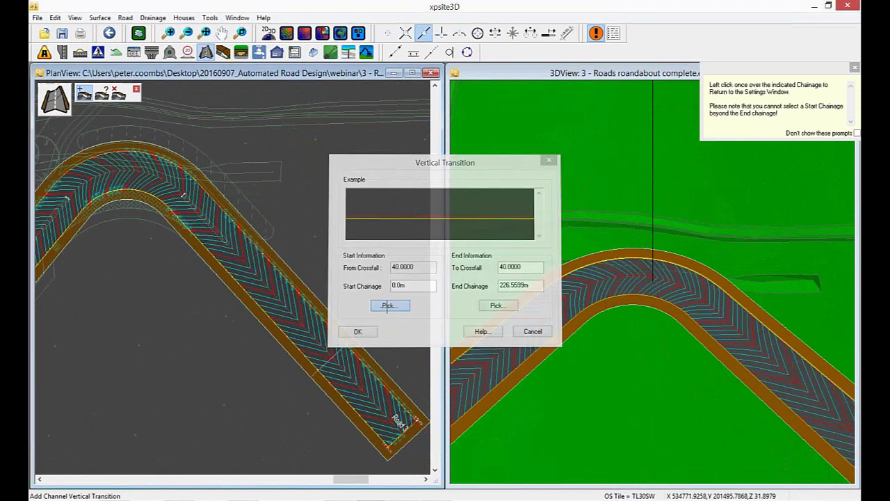
{"action": "left_click", "coordinate": [266, 254]}
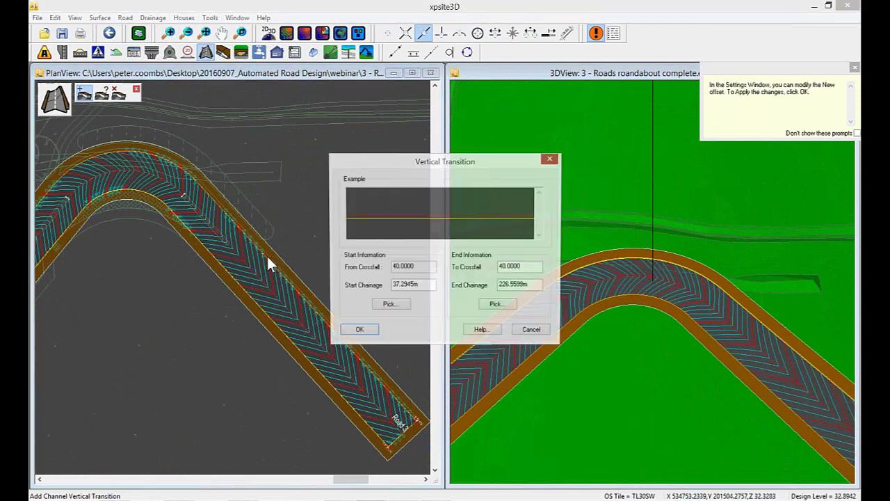
{"action": "left_click", "coordinate": [497, 306]}
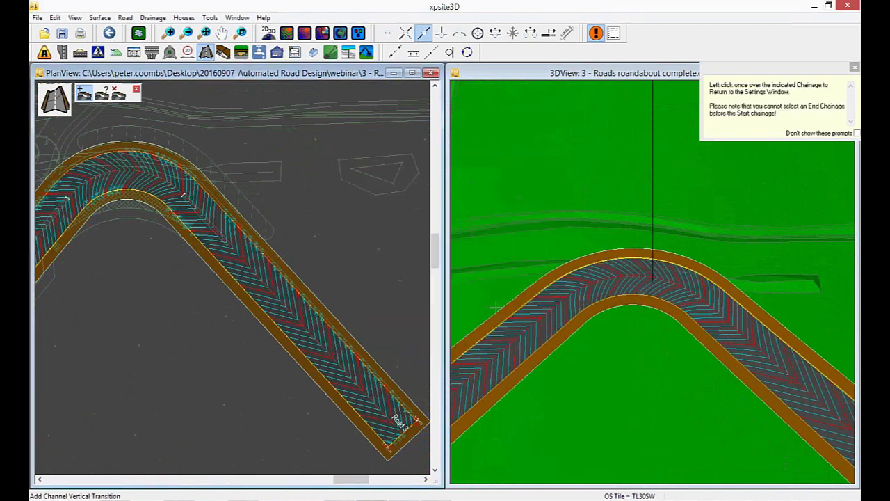
{"action": "left_click", "coordinate": [199, 181]}
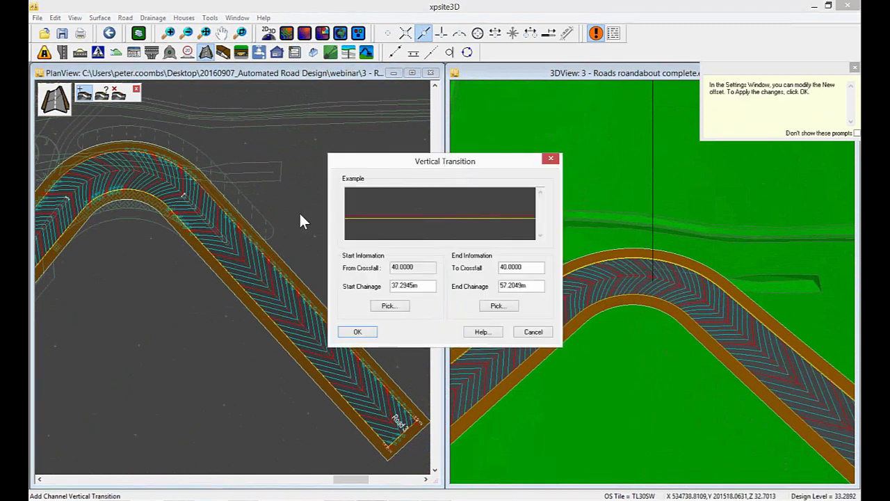
Step: Set the vertical transition's To Crossfall to -40 and apply it to the channel
{"action": "double_click", "coordinate": [502, 267]}
{"action": "left_click", "coordinate": [500, 267]}
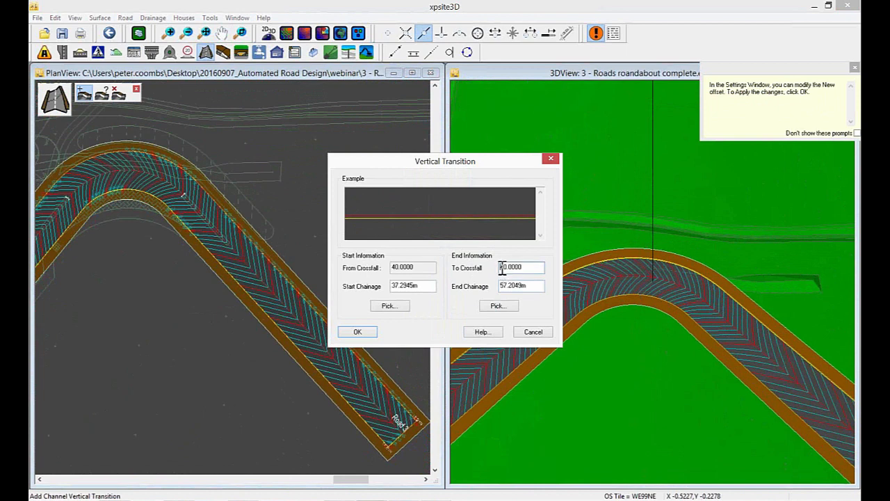
{"action": "type", "text": "-"}
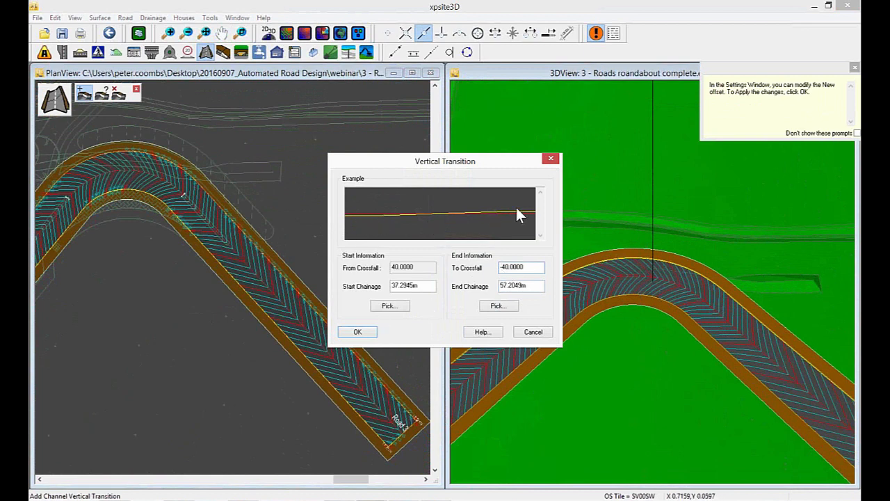
{"action": "left_click", "coordinate": [357, 332]}
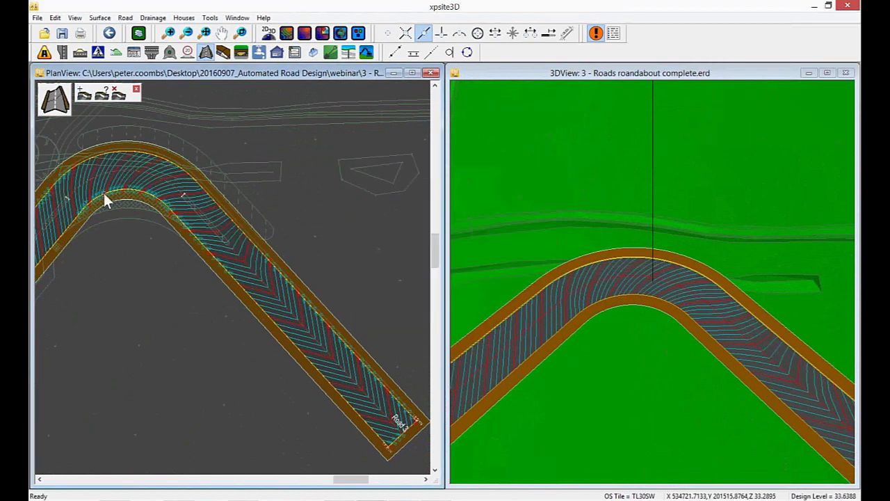
Step: Start a second vertical transition on the same outer channel across the bend, picking start chainage 86.1893 m and end chainage 103.0889 m
{"action": "scroll", "coordinate": [105, 195], "scroll_direction": "up", "scroll_amount": 1}
{"action": "middle_click_drag", "start_coordinate": [152, 229], "coordinate": [236, 272]}
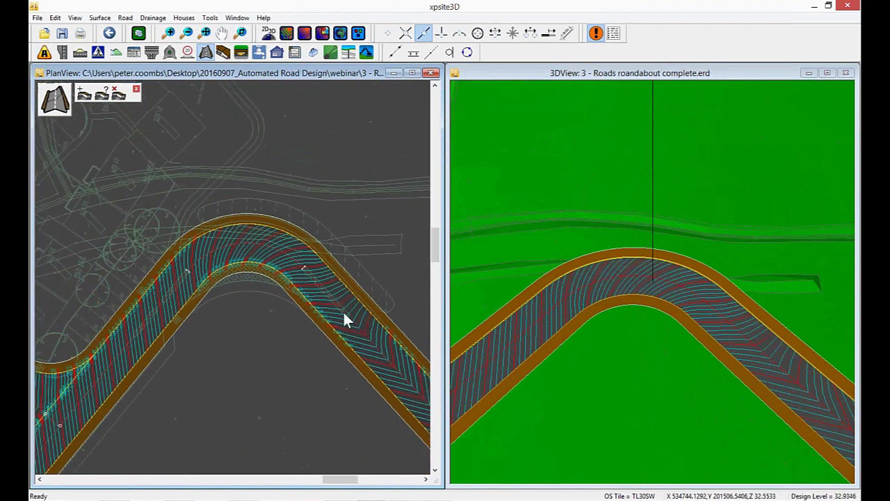
{"action": "middle_click_drag", "start_coordinate": [153, 331], "coordinate": [171, 307]}
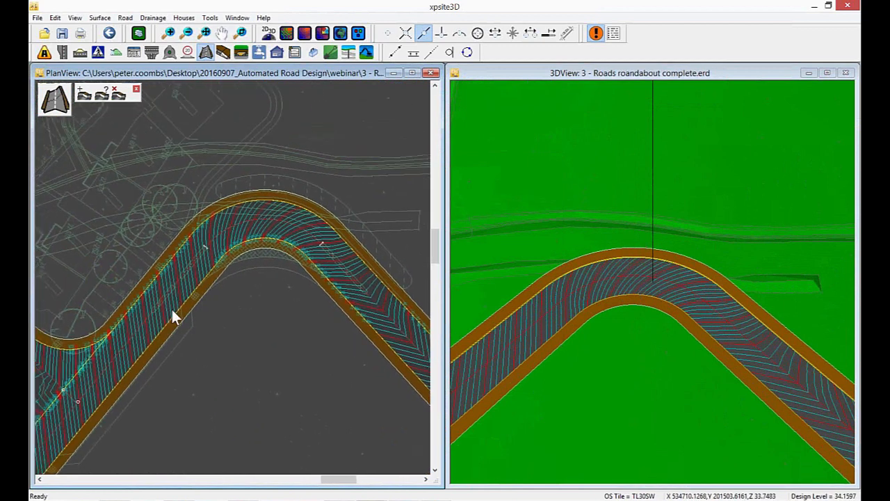
{"action": "left_click", "coordinate": [83, 94]}
{"action": "left_click", "coordinate": [133, 299]}
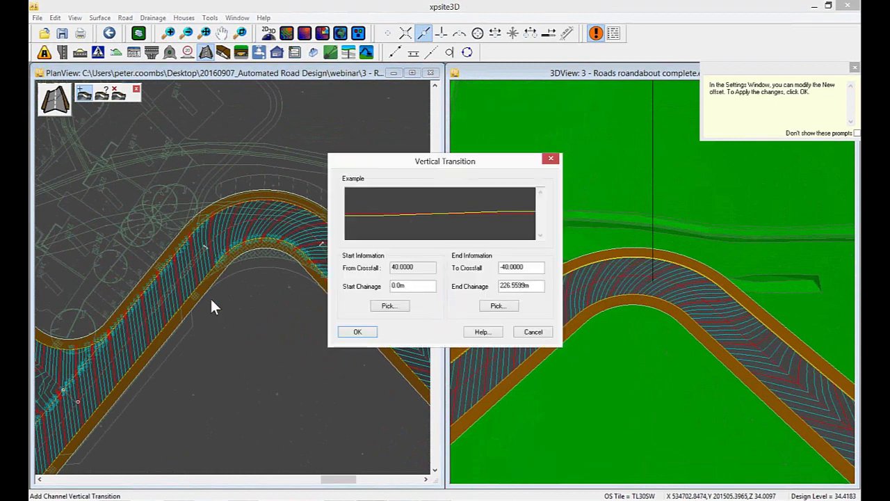
{"action": "left_click", "coordinate": [505, 270]}
{"action": "key", "text": "BackSpace"}
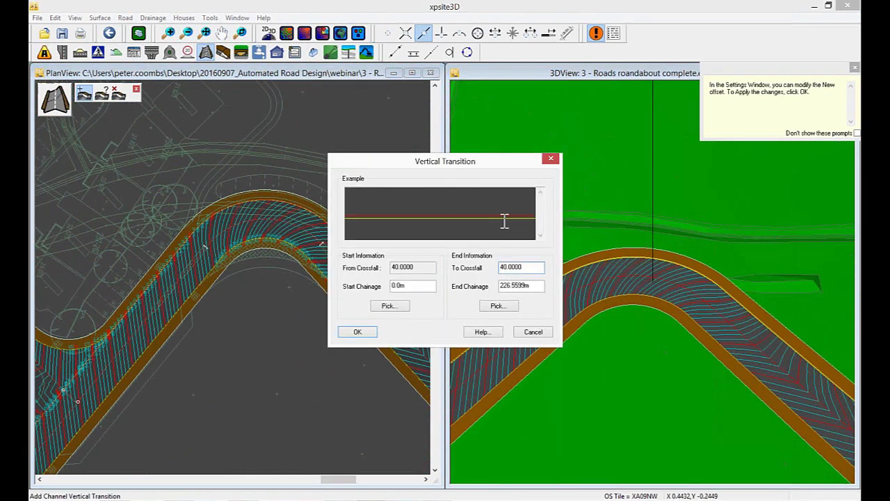
{"action": "left_click", "coordinate": [390, 306]}
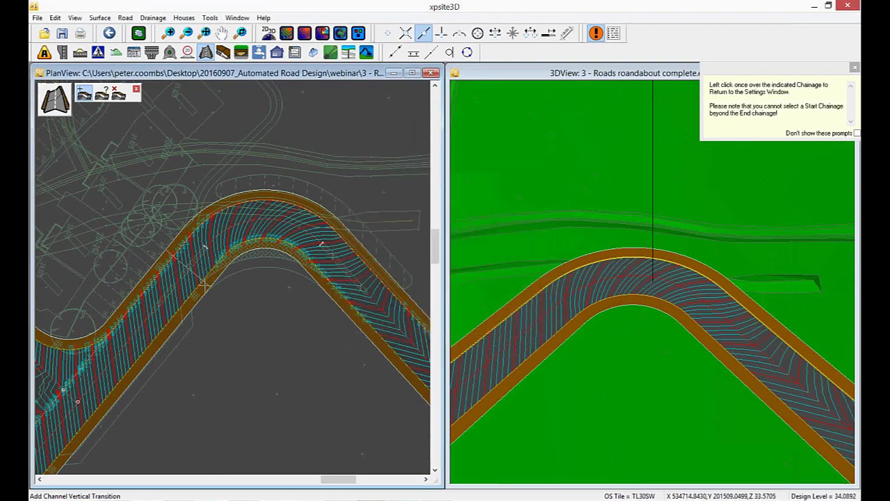
{"action": "left_click", "coordinate": [167, 254]}
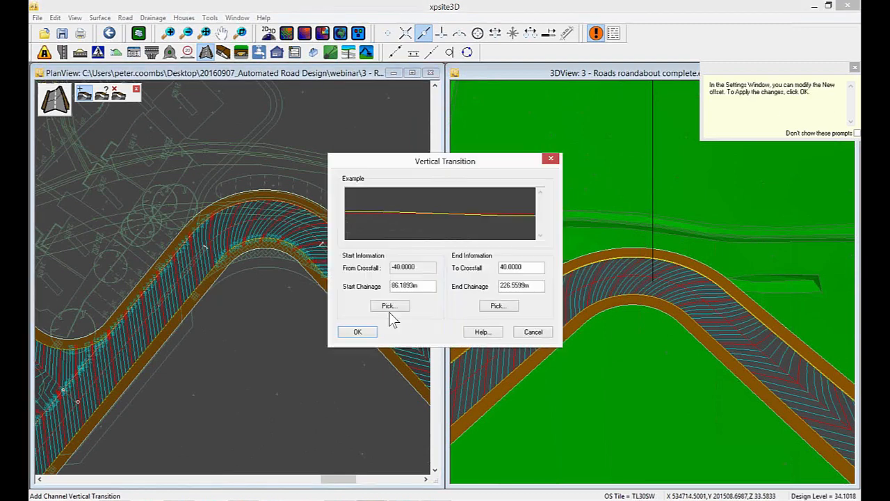
{"action": "left_click", "coordinate": [492, 307]}
{"action": "left_click", "coordinate": [125, 343]}
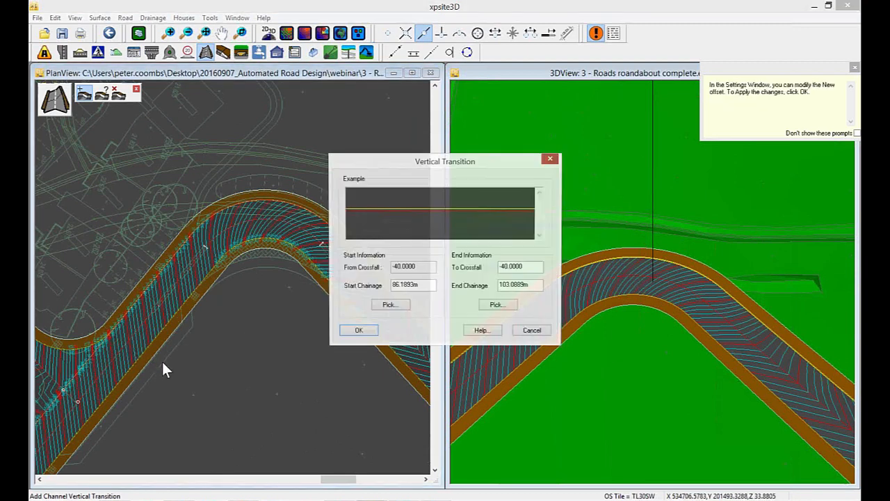
Step: Set the second vertical transition's To Crossfall to 40 and apply it
{"action": "left_click", "coordinate": [502, 267]}
{"action": "key", "text": "BackSpace"}
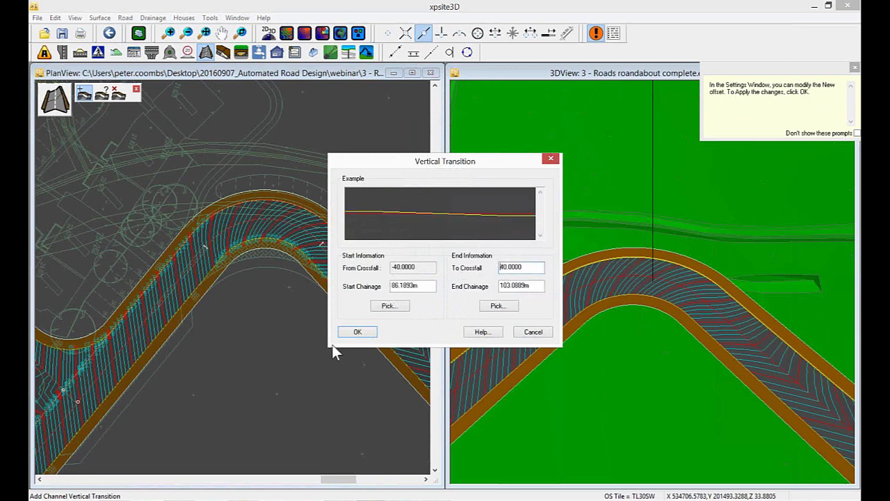
{"action": "left_click", "coordinate": [356, 332]}
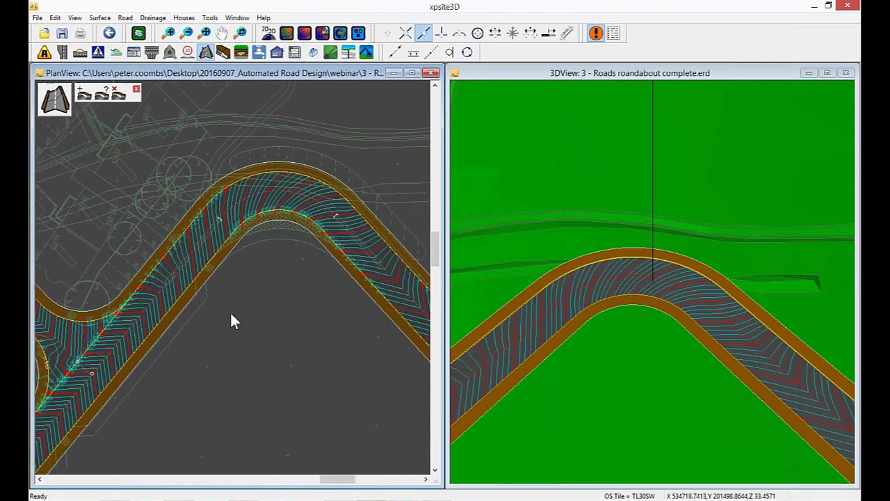
Step: Set the 3D view's vertical exaggeration to 5x and inspect the bend's crossfall from road level and in plan
{"action": "left_click_drag", "start_coordinate": [539, 453], "coordinate": [574, 469]}
{"action": "left_click_drag", "start_coordinate": [579, 392], "coordinate": [602, 458]}
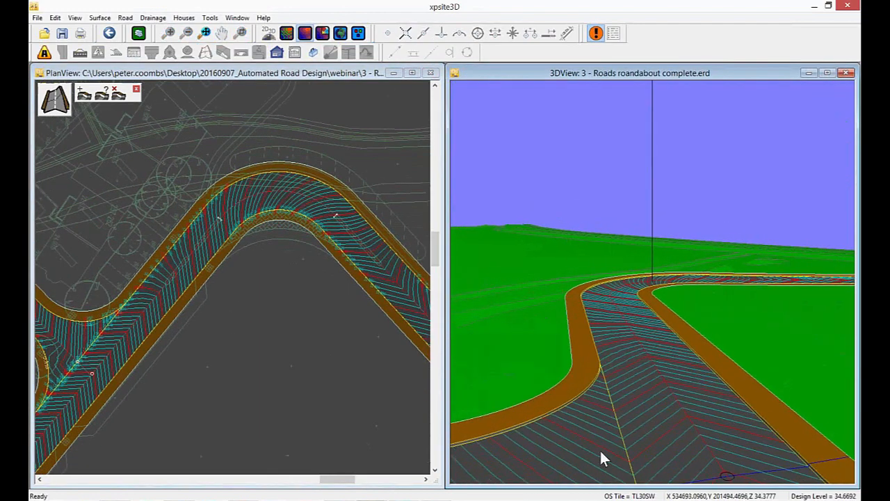
{"action": "right_click", "coordinate": [625, 322]}
{"action": "mouse_move", "coordinate": [591, 356]}
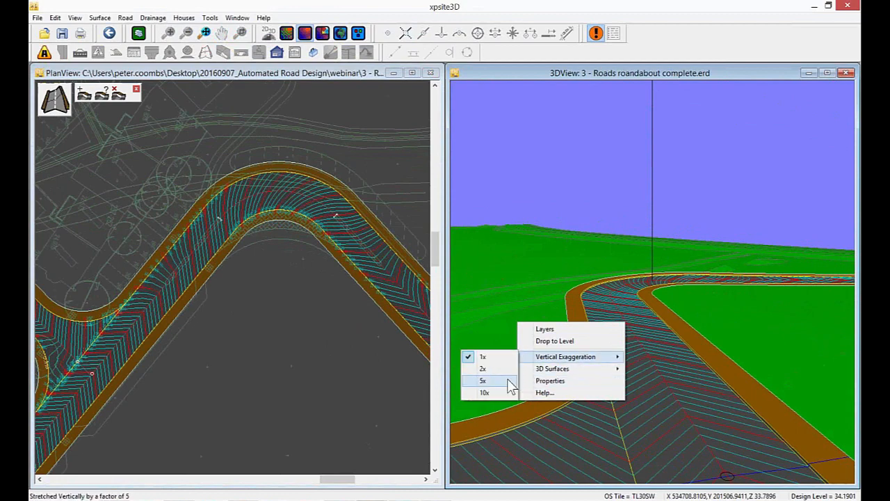
{"action": "left_click", "coordinate": [509, 381]}
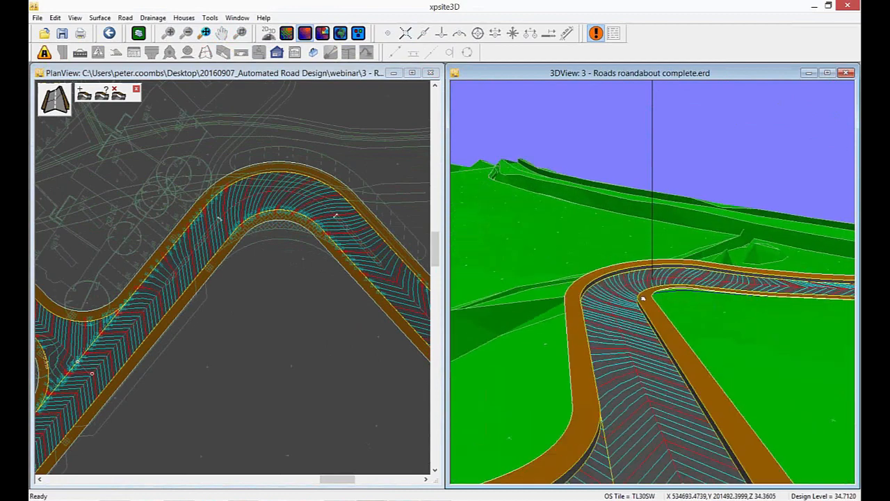
{"action": "left_click_drag", "start_coordinate": [642, 299], "coordinate": [613, 333]}
{"action": "left_click", "coordinate": [241, 284]}
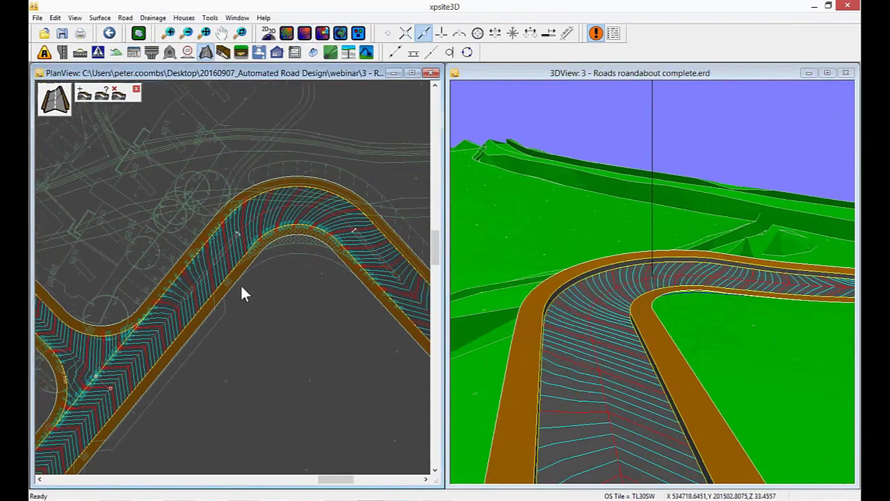
{"action": "middle_click_drag", "start_coordinate": [298, 232], "coordinate": [280, 311]}
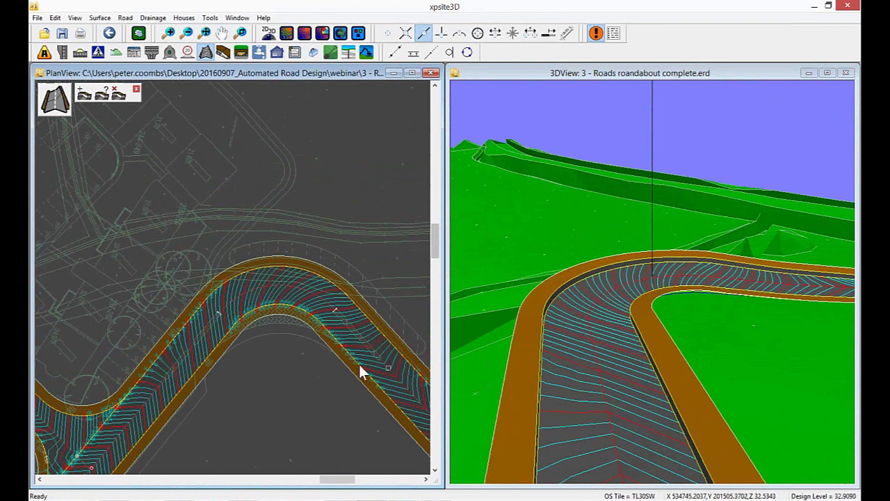
Step: Start a secondary channel with a mitre item on the bend's inner channel
{"action": "scroll", "coordinate": [305, 313], "scroll_direction": "up", "scroll_amount": 1}
{"action": "middle_click_drag", "start_coordinate": [305, 314], "coordinate": [281, 319]}
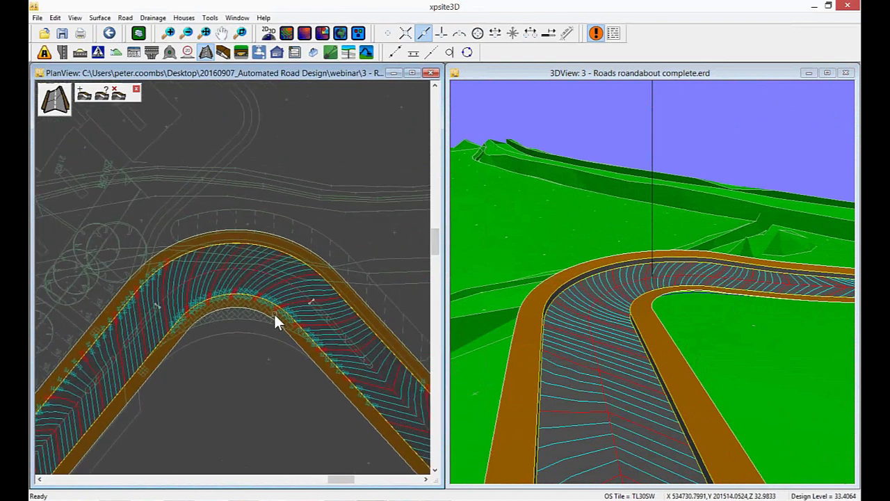
{"action": "scroll", "coordinate": [229, 336], "scroll_direction": "up", "scroll_amount": 2}
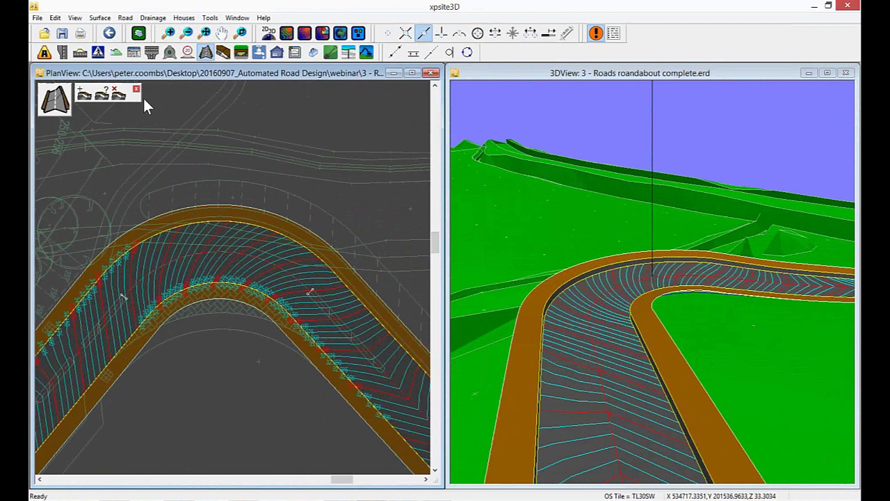
{"action": "scroll", "coordinate": [216, 158], "scroll_direction": "up", "scroll_amount": 1}
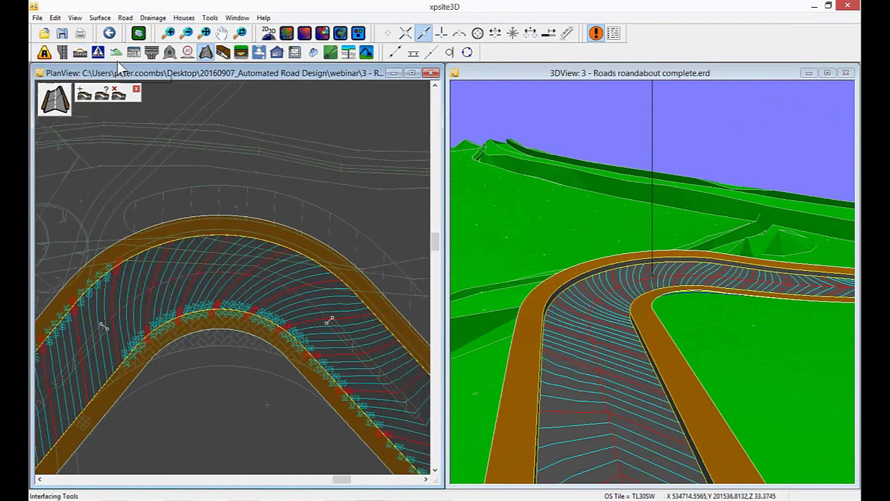
{"action": "left_click", "coordinate": [81, 54]}
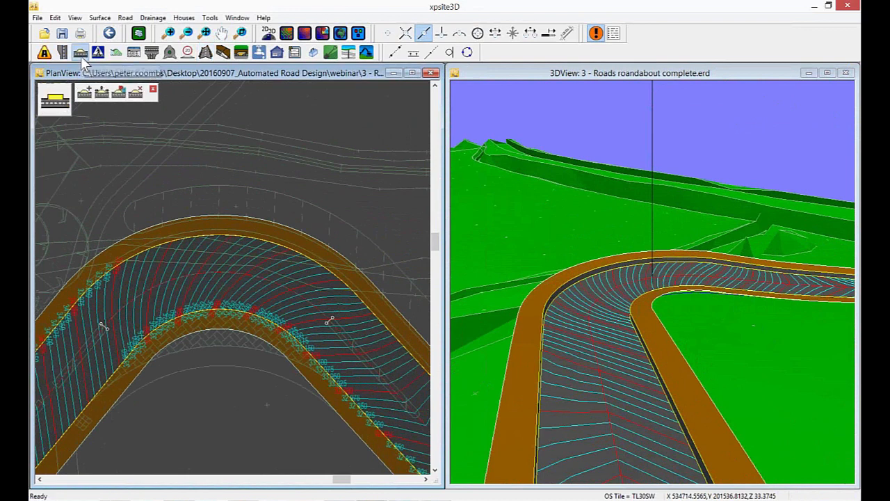
{"action": "left_click", "coordinate": [89, 92]}
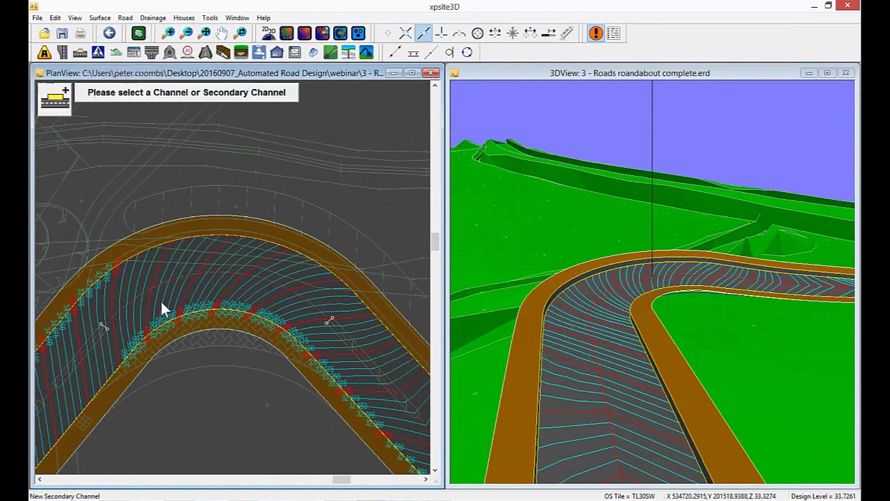
{"action": "left_click", "coordinate": [166, 321]}
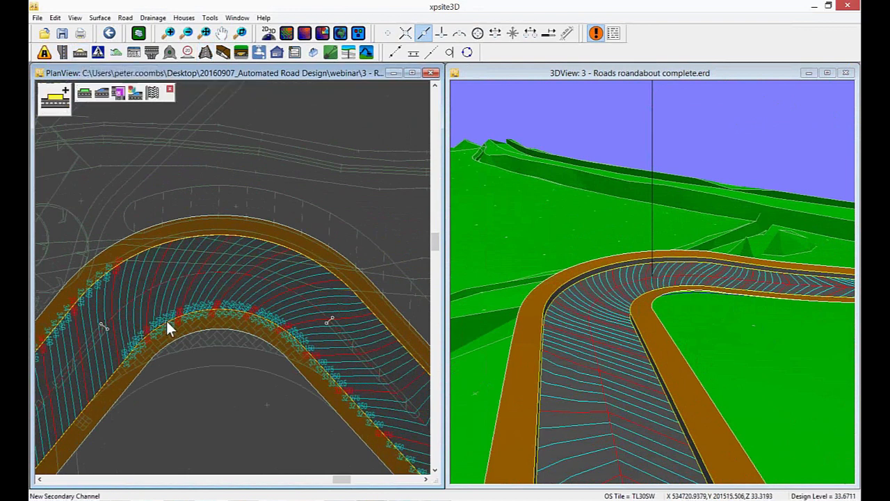
{"action": "left_click", "coordinate": [135, 93]}
Step: Define the mitre across the inner bend by picking start chainage 83.1417 m, end chainage 48.0292 m and radius 16.6 m, and accept it
{"action": "middle_click_drag", "start_coordinate": [139, 304], "coordinate": [157, 237]}
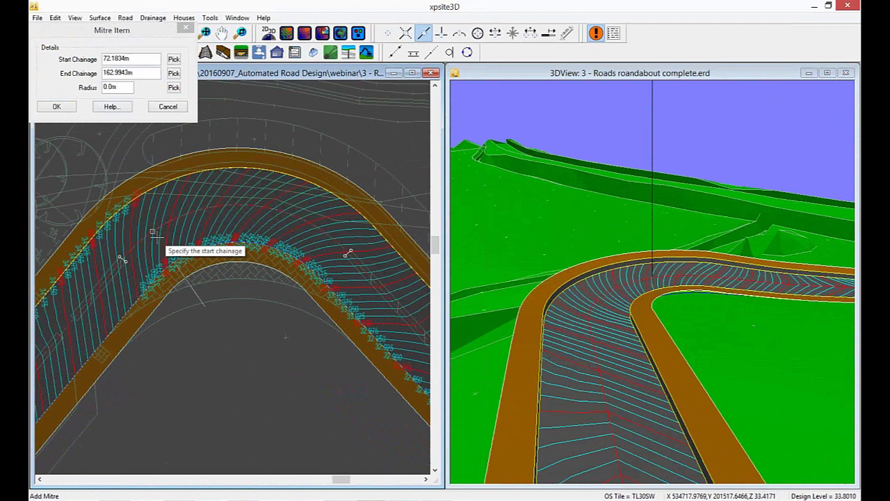
{"action": "left_click", "coordinate": [119, 320]}
{"action": "left_click", "coordinate": [174, 59]}
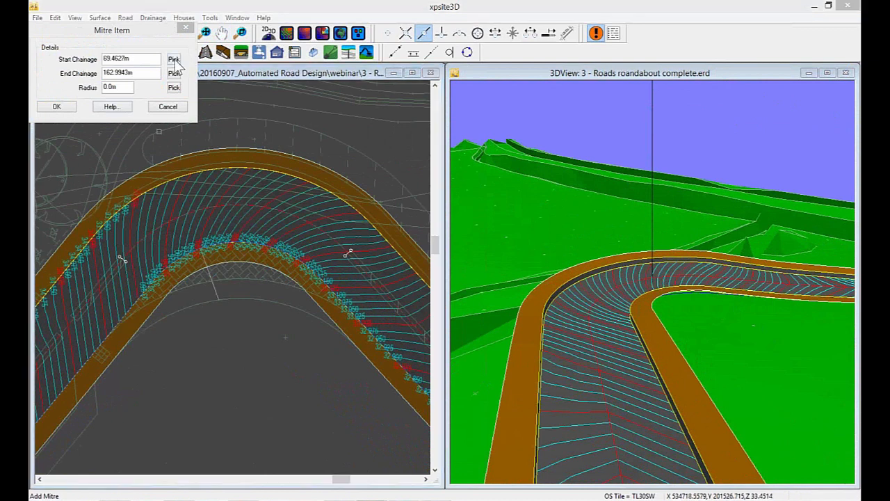
{"action": "left_click", "coordinate": [132, 341]}
{"action": "left_click", "coordinate": [96, 352]}
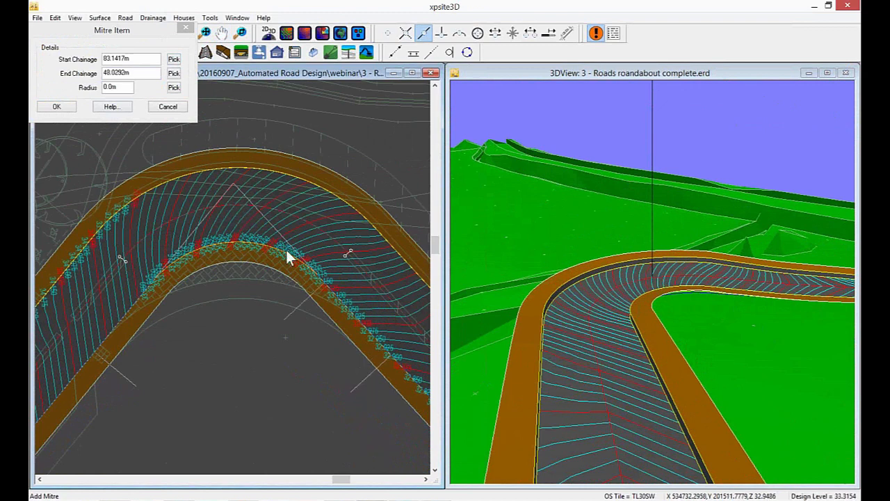
{"action": "left_click", "coordinate": [173, 88]}
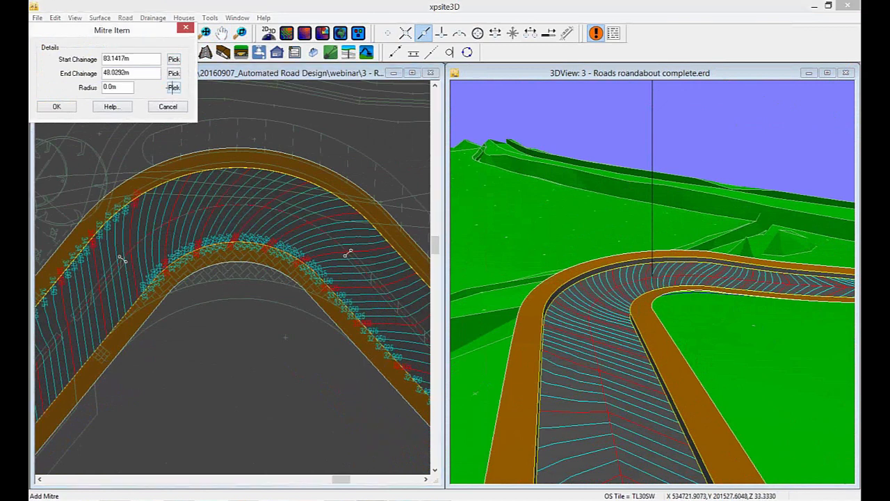
{"action": "left_click", "coordinate": [223, 282]}
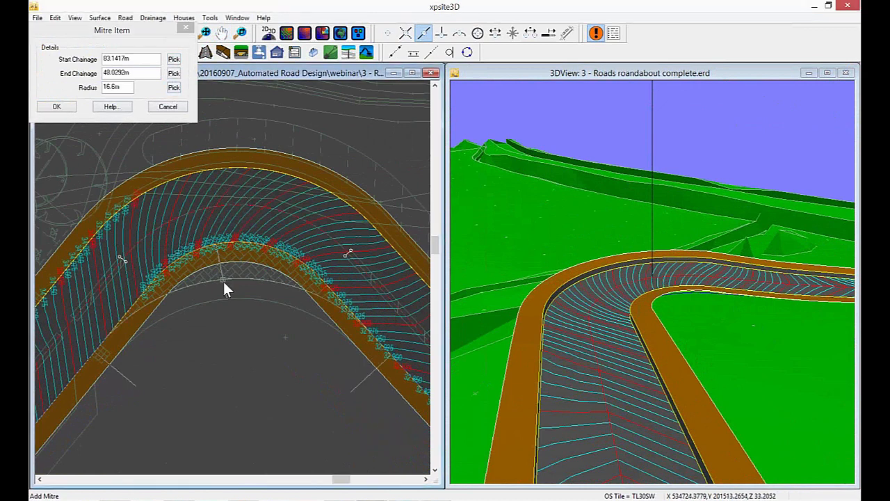
{"action": "left_click", "coordinate": [68, 110]}
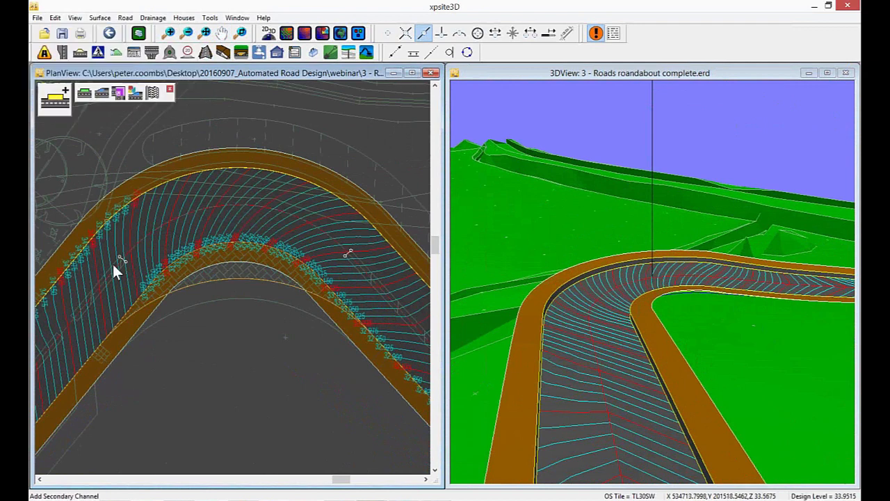
Step: Finish the secondary channel with a grade of -40 and an upstand of 0.025 m, and inspect the widened bend in 3D
{"action": "left_click", "coordinate": [153, 94]}
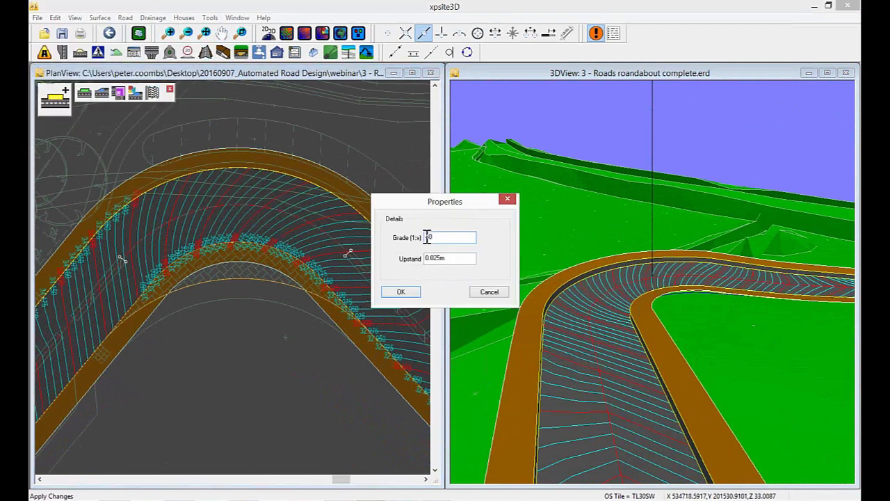
{"action": "left_click", "coordinate": [401, 291]}
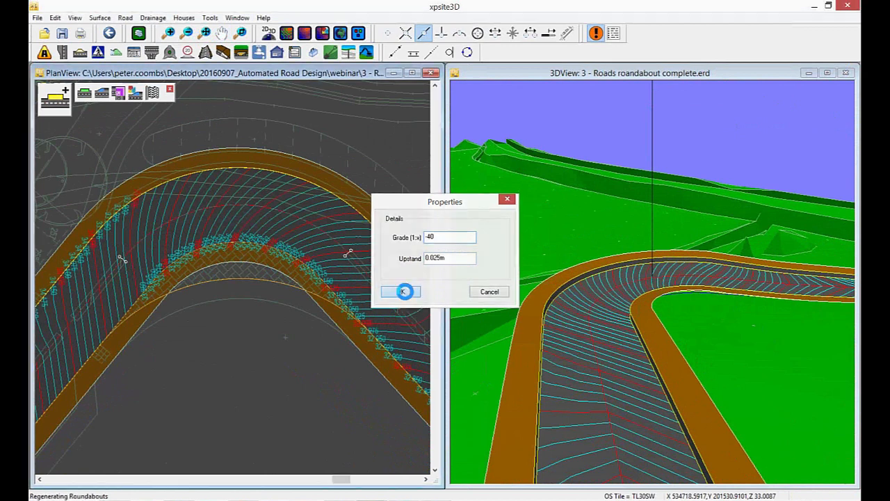
{"action": "left_click_drag", "start_coordinate": [561, 340], "coordinate": [566, 369]}
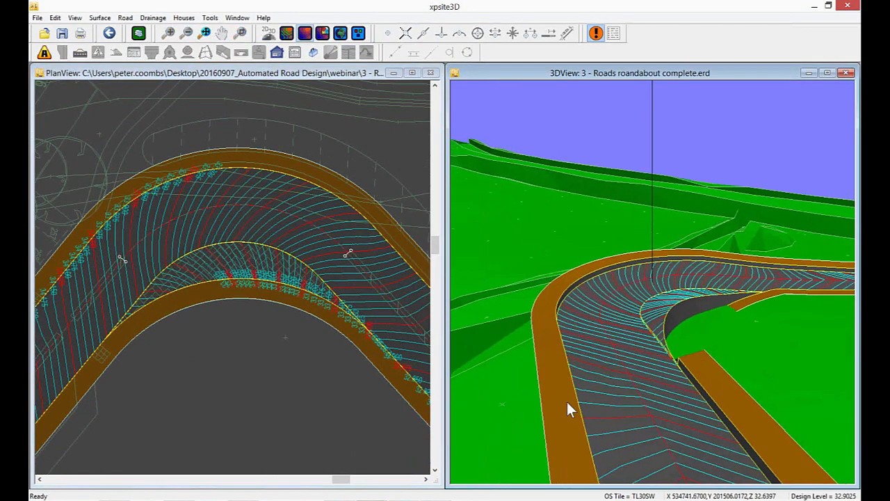
{"action": "left_click_drag", "start_coordinate": [708, 376], "coordinate": [635, 346]}
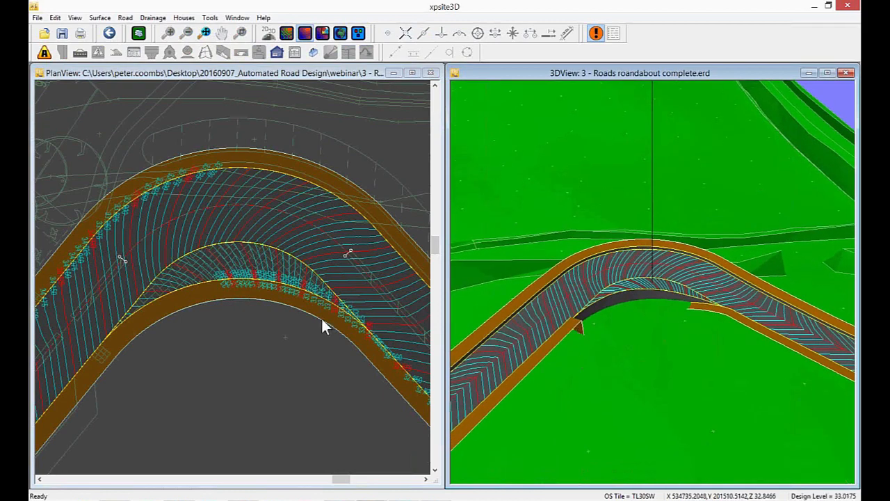
Step: Start a new speed table on Road 5, a short way along from its junction
{"action": "left_click", "coordinate": [284, 333]}
{"action": "scroll", "coordinate": [284, 334], "scroll_direction": "down", "scroll_amount": 1}
{"action": "scroll", "coordinate": [284, 331], "scroll_direction": "down", "scroll_amount": 1}
{"action": "middle_click_drag", "start_coordinate": [187, 398], "coordinate": [347, 201]}
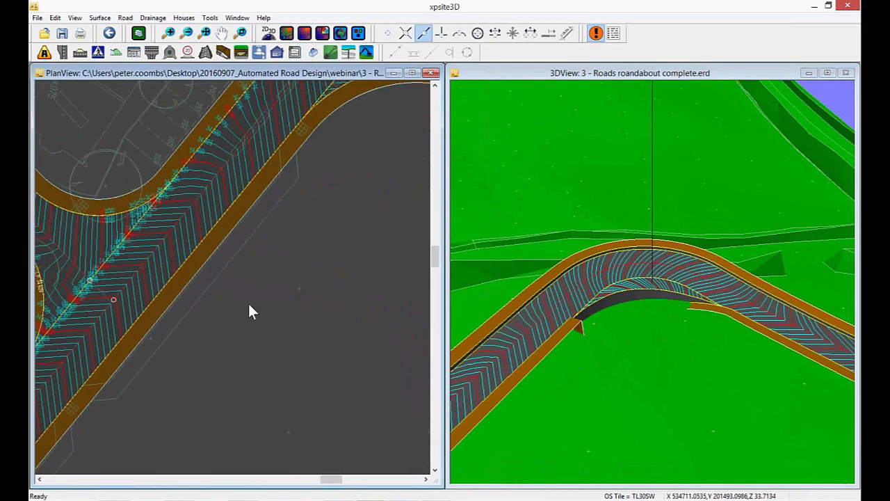
{"action": "scroll", "coordinate": [248, 303], "scroll_direction": "down", "scroll_amount": 3}
{"action": "middle_click_drag", "start_coordinate": [189, 291], "coordinate": [230, 259]}
{"action": "left_click_drag", "start_coordinate": [479, 333], "coordinate": [339, 158]}
{"action": "left_click", "coordinate": [314, 71]}
{"action": "scroll", "coordinate": [286, 158], "scroll_direction": "down", "scroll_amount": 4}
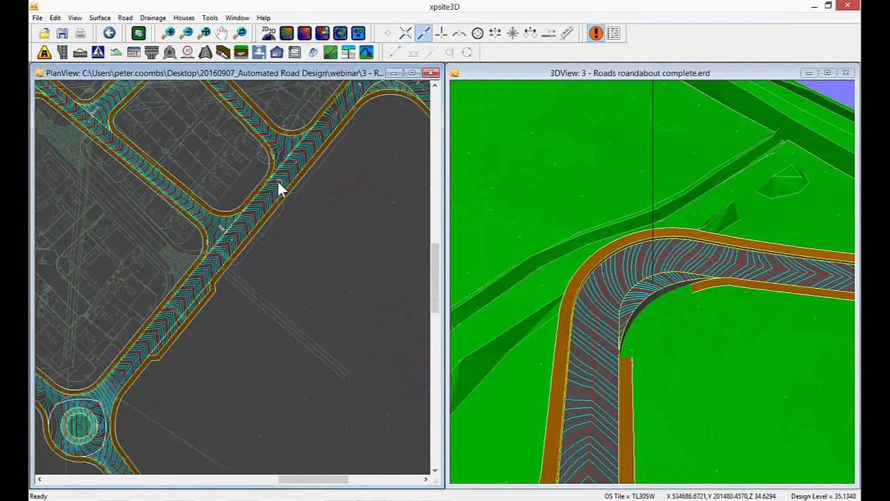
{"action": "scroll", "coordinate": [226, 208], "scroll_direction": "up", "scroll_amount": 5}
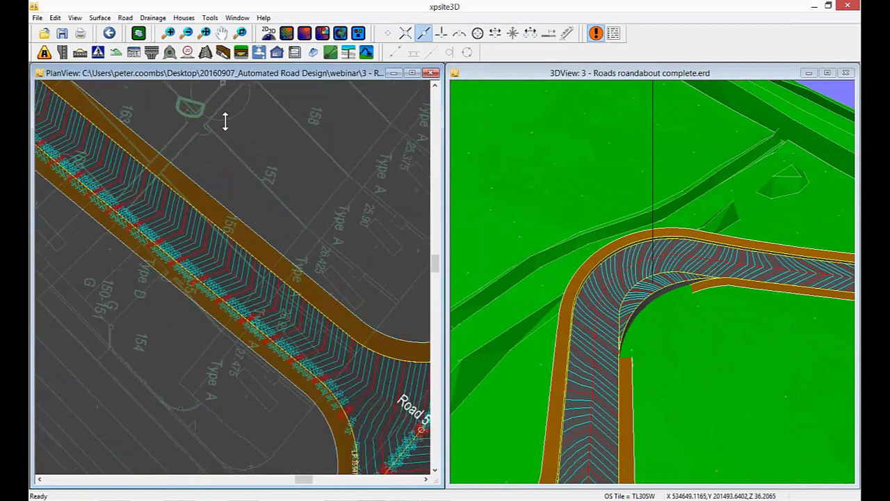
{"action": "left_click", "coordinate": [188, 54]}
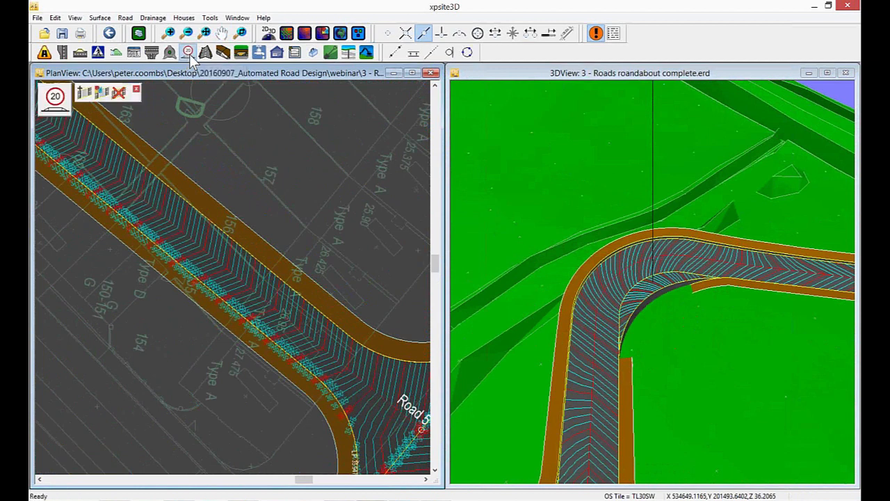
{"action": "middle_click_drag", "start_coordinate": [347, 408], "coordinate": [305, 351]}
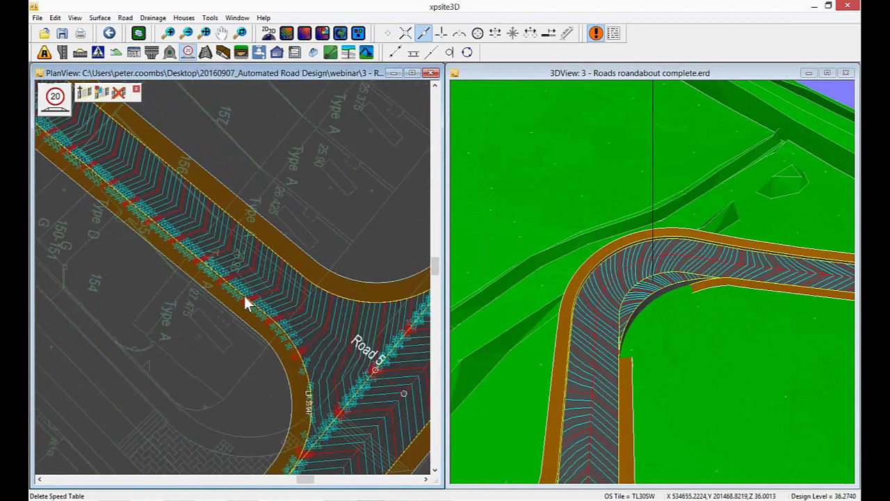
{"action": "middle_click_drag", "start_coordinate": [168, 173], "coordinate": [243, 294]}
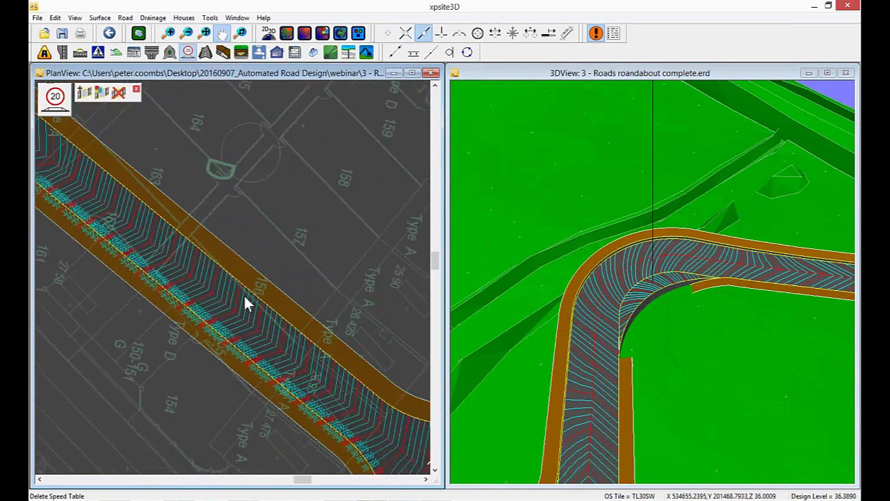
{"action": "left_click", "coordinate": [84, 93]}
{"action": "left_click", "coordinate": [238, 330]}
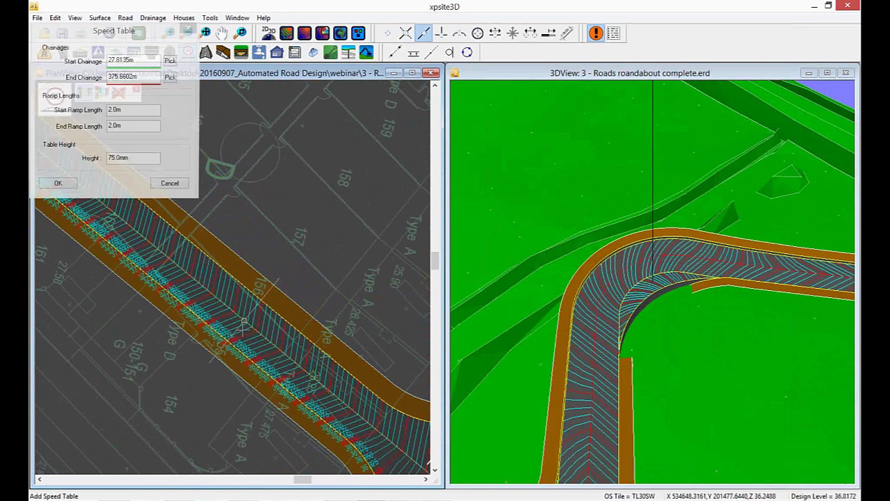
Step: Place the speed table from chainage 25.5272 m to 40.0506 m with 2.0 m ramps and a 75 mm height
{"action": "middle_click_drag", "start_coordinate": [180, 271], "coordinate": [213, 326]}
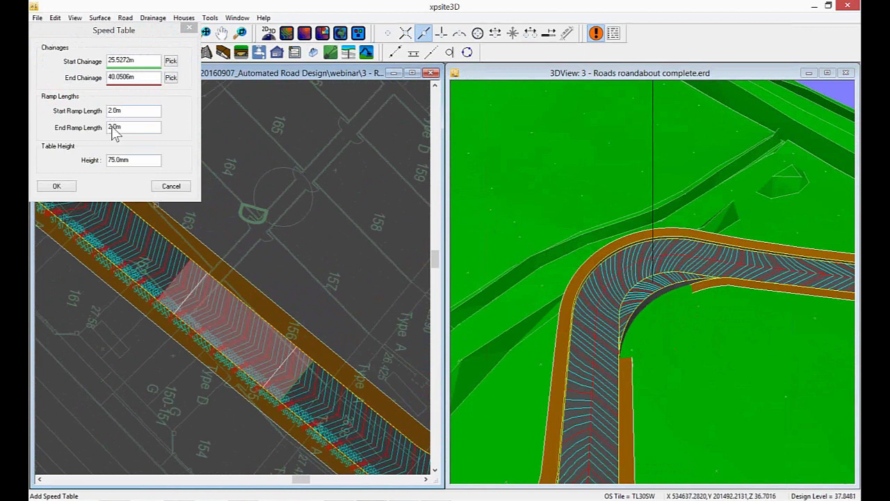
{"action": "left_click", "coordinate": [57, 187]}
{"action": "scroll", "coordinate": [222, 317], "scroll_direction": "up", "scroll_amount": 2}
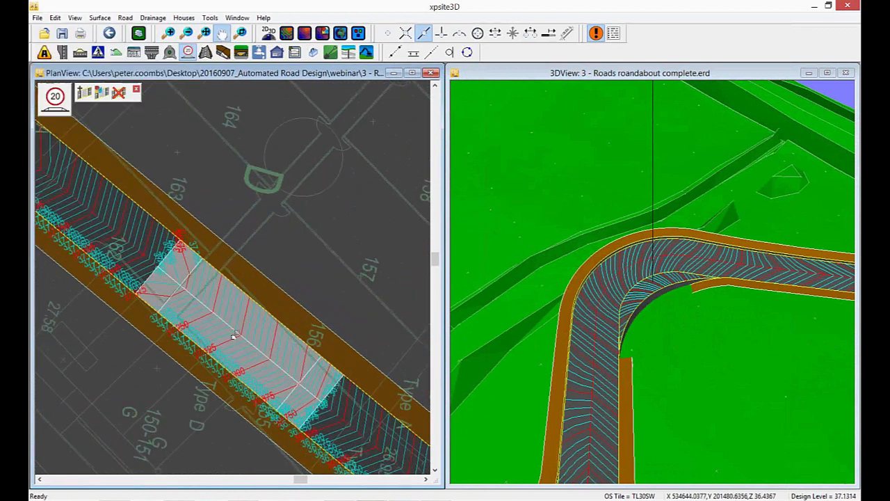
{"action": "scroll", "coordinate": [233, 331], "scroll_direction": "down", "scroll_amount": 3}
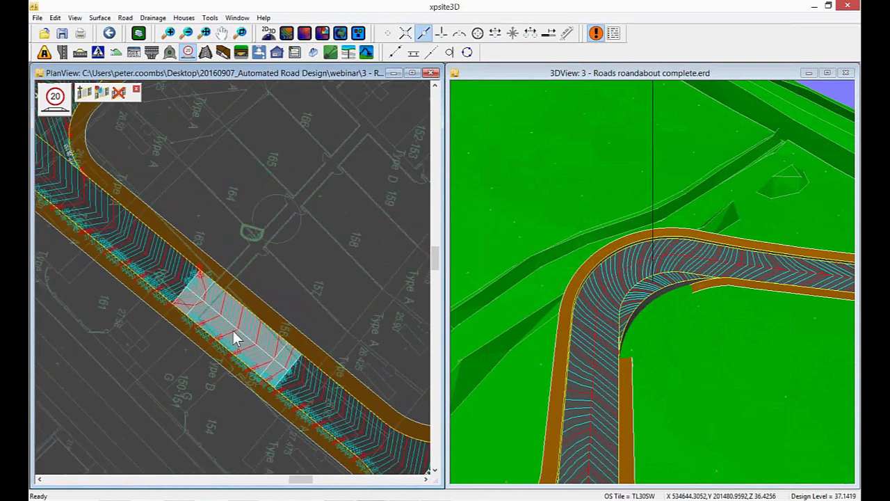
Step: Draw a two-point section line through the centre of the roundabout and show its section
{"action": "middle_click_drag", "start_coordinate": [233, 331], "coordinate": [223, 258]}
{"action": "scroll", "coordinate": [222, 376], "scroll_direction": "down", "scroll_amount": 1}
{"action": "middle_click_drag", "start_coordinate": [222, 376], "coordinate": [221, 243]}
{"action": "scroll", "coordinate": [210, 346], "scroll_direction": "down", "scroll_amount": 1}
{"action": "middle_click_drag", "start_coordinate": [210, 346], "coordinate": [237, 217]}
{"action": "middle_click_drag", "start_coordinate": [190, 356], "coordinate": [248, 222]}
{"action": "middle_click_drag", "start_coordinate": [133, 429], "coordinate": [157, 377]}
{"action": "scroll", "coordinate": [180, 325], "scroll_direction": "up", "scroll_amount": 2}
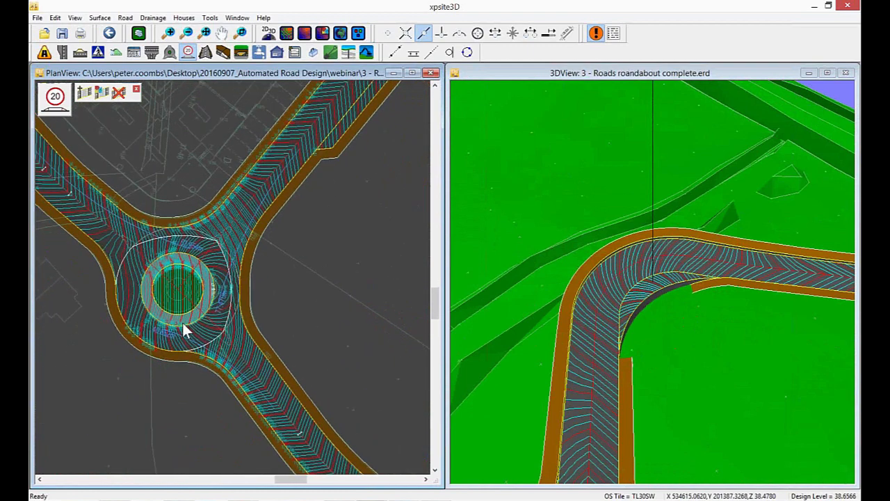
{"action": "left_click", "coordinate": [294, 55]}
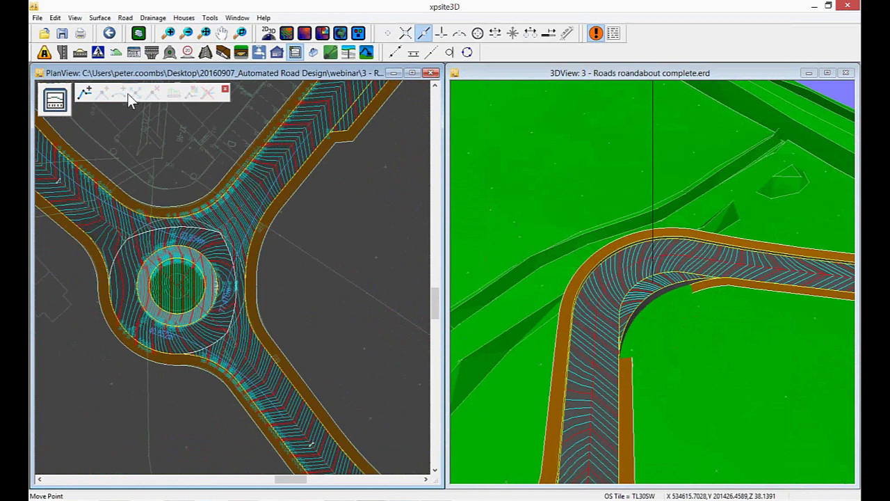
{"action": "left_click", "coordinate": [84, 95]}
{"action": "left_click", "coordinate": [154, 160]}
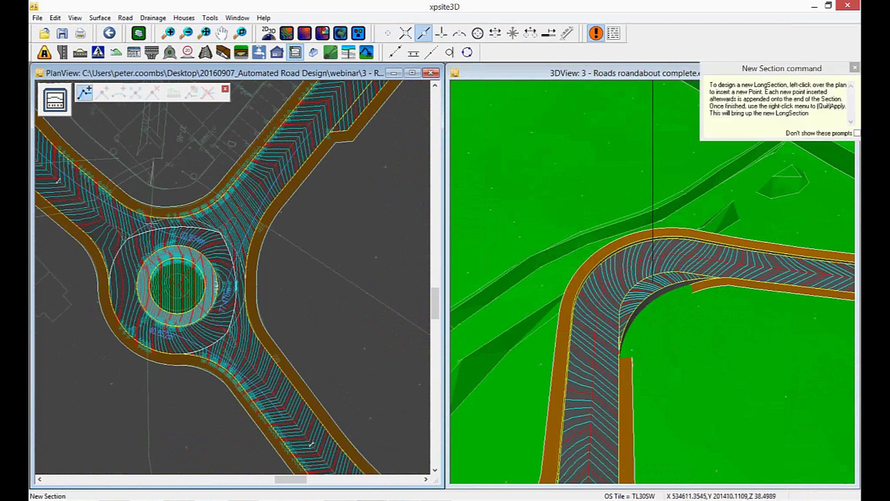
{"action": "right_click", "coordinate": [212, 425]}
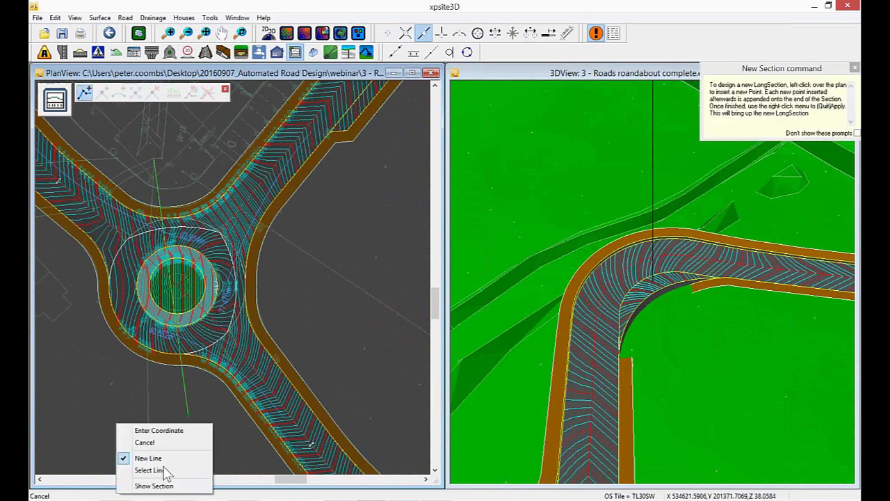
{"action": "left_click", "coordinate": [156, 485]}
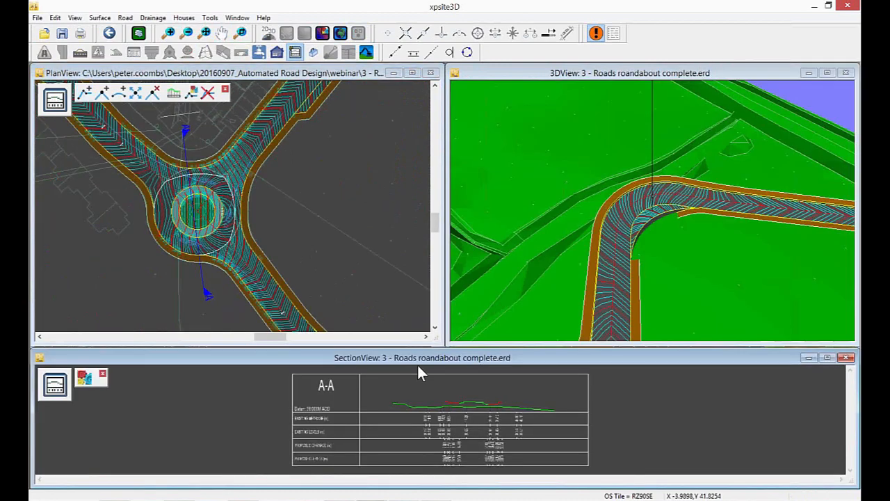
Step: Enlarge the section view, examine section A-A through the roundabout, and close the view
{"action": "left_click_drag", "start_coordinate": [428, 346], "coordinate": [448, 147]}
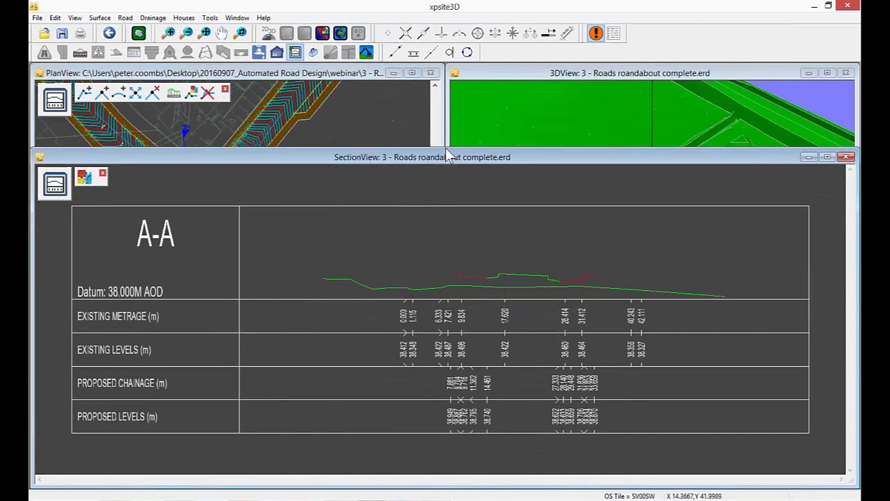
{"action": "scroll", "coordinate": [524, 268], "scroll_direction": "up", "scroll_amount": 2}
{"action": "scroll", "coordinate": [499, 291], "scroll_direction": "down", "scroll_amount": 3}
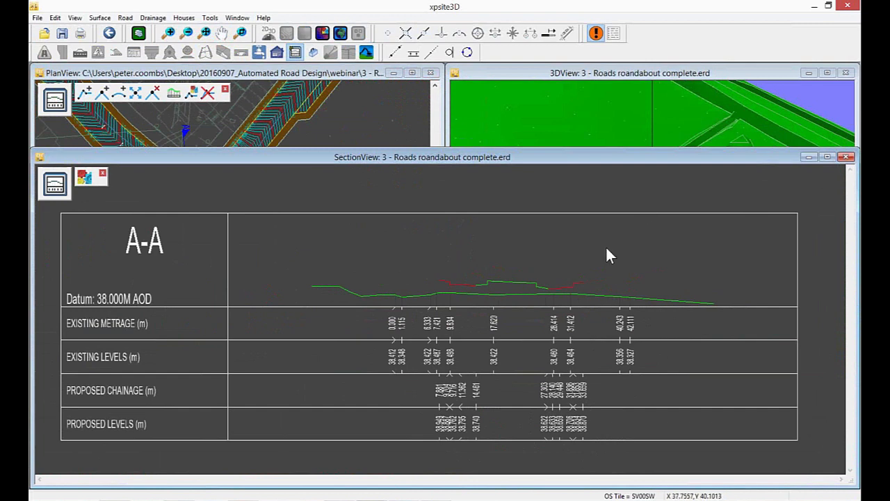
{"action": "left_click", "coordinate": [845, 157]}
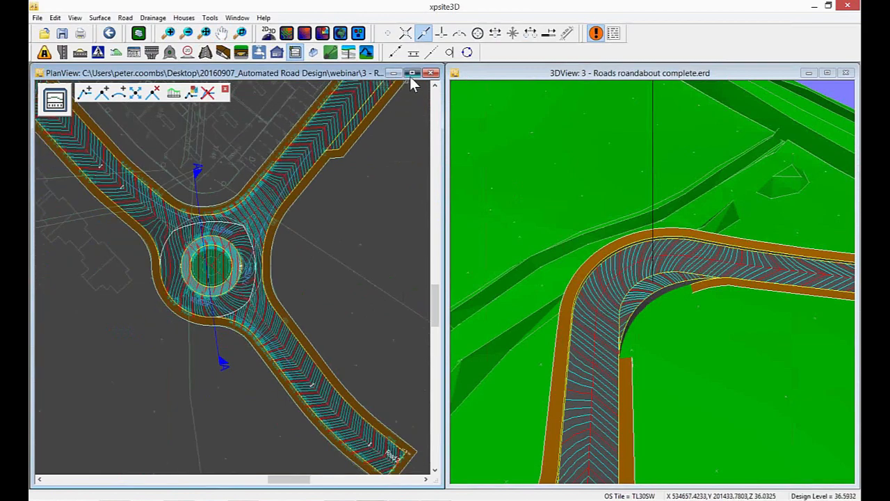
Step: Show the longsection of Road 5 and enlarge its section view
{"action": "left_click", "coordinate": [412, 72]}
{"action": "scroll", "coordinate": [376, 300], "scroll_direction": "up", "scroll_amount": 2}
{"action": "scroll", "coordinate": [376, 296], "scroll_direction": "down", "scroll_amount": 1}
{"action": "middle_click_drag", "start_coordinate": [365, 80], "coordinate": [377, 302]}
{"action": "scroll", "coordinate": [377, 301], "scroll_direction": "down", "scroll_amount": 1}
{"action": "middle_click_drag", "start_coordinate": [416, 202], "coordinate": [352, 354]}
{"action": "left_click", "coordinate": [44, 52]}
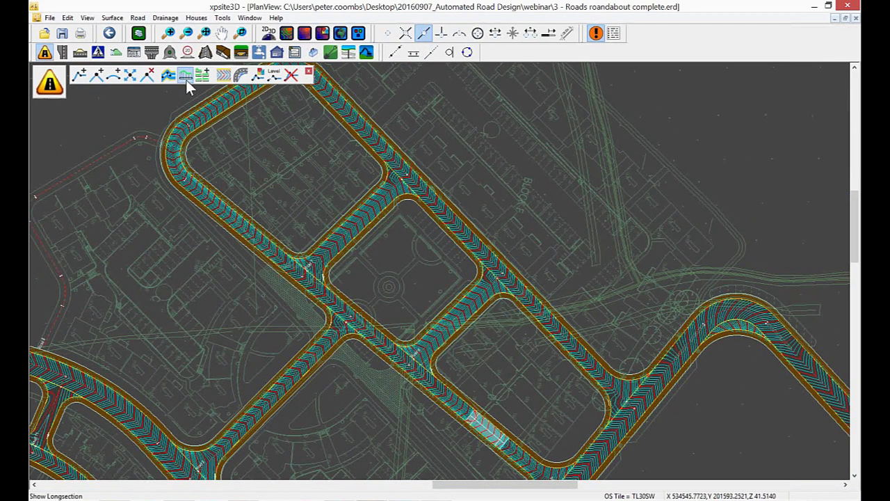
{"action": "left_click", "coordinate": [186, 80]}
{"action": "left_click", "coordinate": [313, 285]}
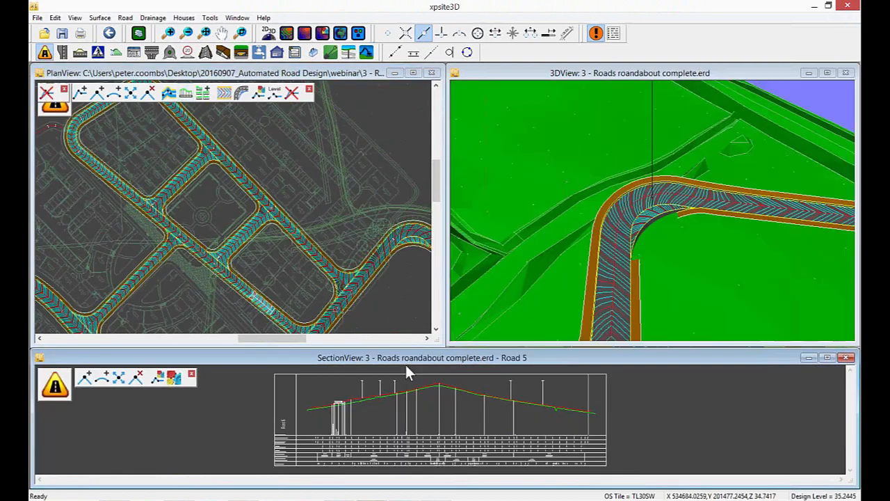
{"action": "left_click_drag", "start_coordinate": [413, 347], "coordinate": [421, 162]}
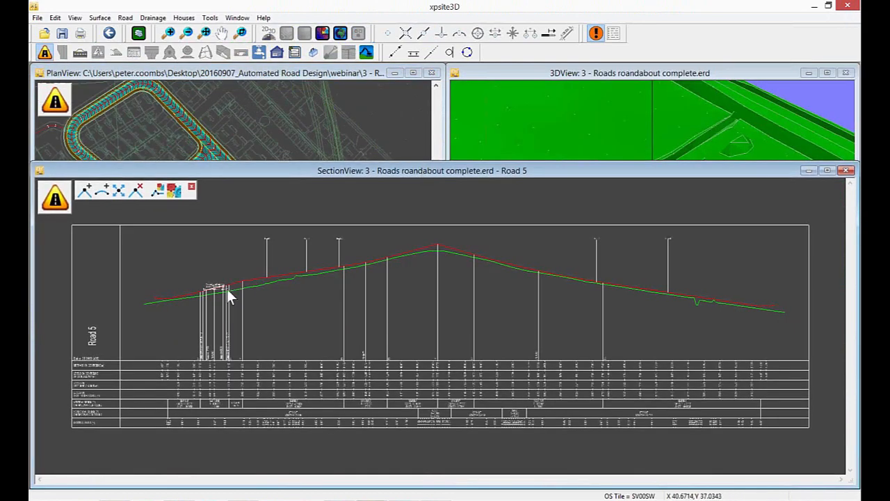
Step: Delete the intermediate vertical intersection points along Road 5's longsection, leaving a single straight grade between its ends
{"action": "scroll", "coordinate": [227, 291], "scroll_direction": "up", "scroll_amount": 1}
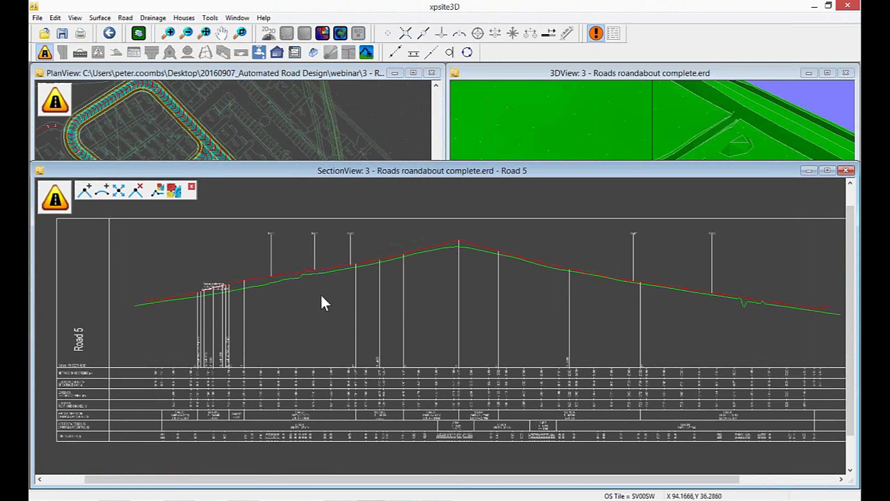
{"action": "scroll", "coordinate": [320, 293], "scroll_direction": "up", "scroll_amount": 1}
{"action": "left_click", "coordinate": [136, 190]}
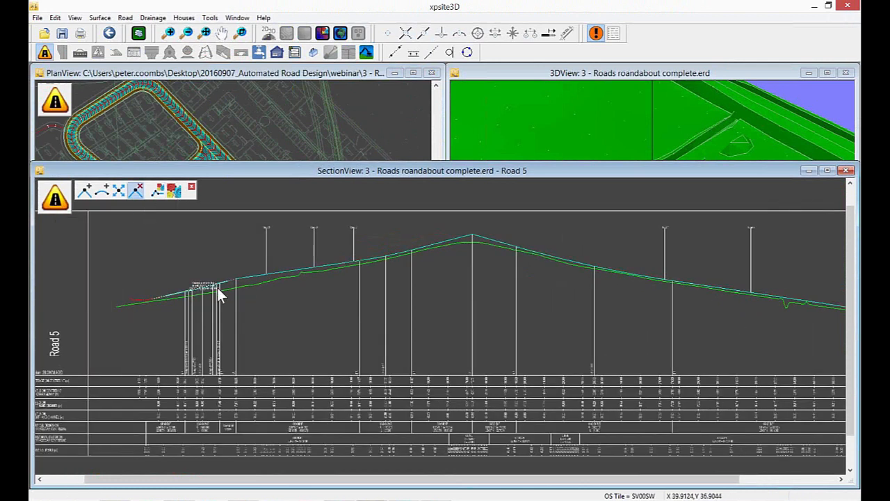
{"action": "left_click", "coordinate": [364, 282]}
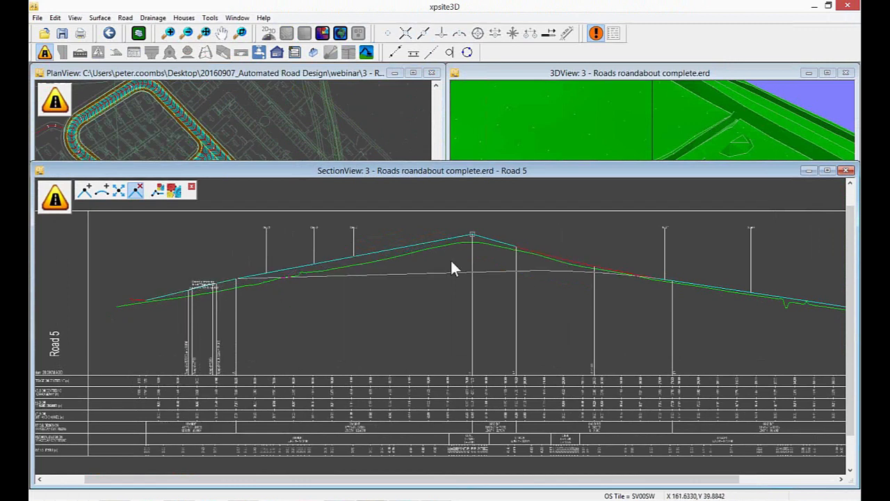
{"action": "left_click", "coordinate": [580, 296]}
{"action": "middle_click_drag", "start_coordinate": [700, 284], "coordinate": [592, 287]}
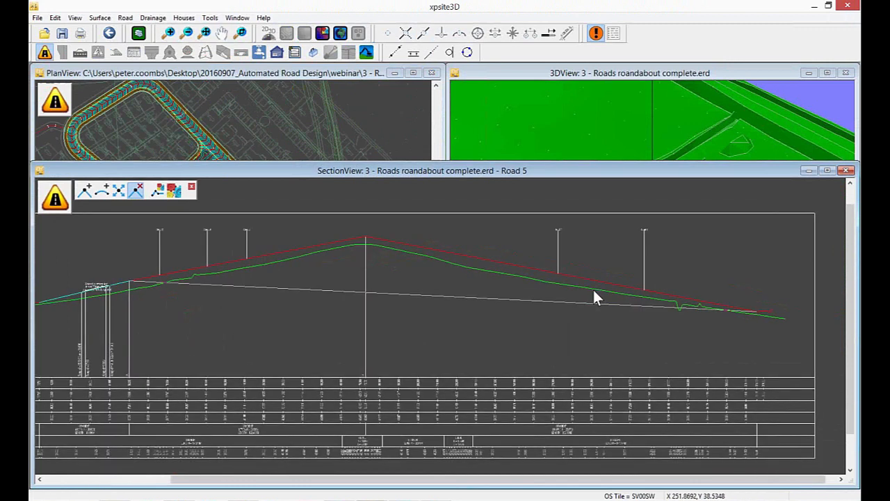
{"action": "left_click", "coordinate": [382, 247]}
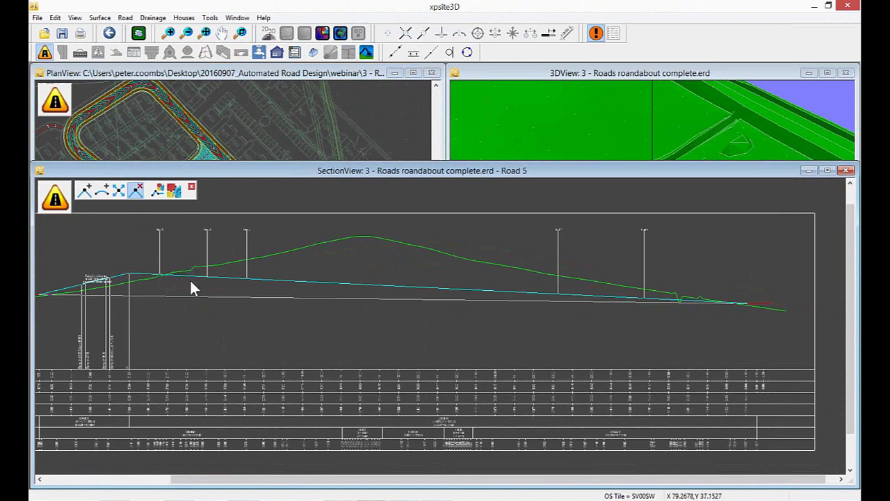
{"action": "left_click", "coordinate": [129, 272]}
{"action": "middle_click_drag", "start_coordinate": [95, 292], "coordinate": [152, 298]}
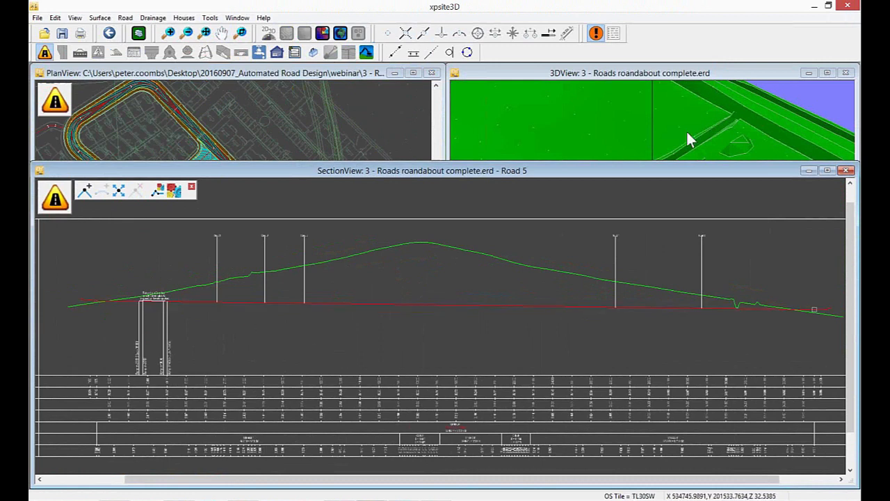
Step: Examine the gradient, horizontal design, channel levels and existing levels annotated beneath Road 5's longsection, back to its start
{"action": "left_click_drag", "start_coordinate": [663, 151], "coordinate": [664, 105]}
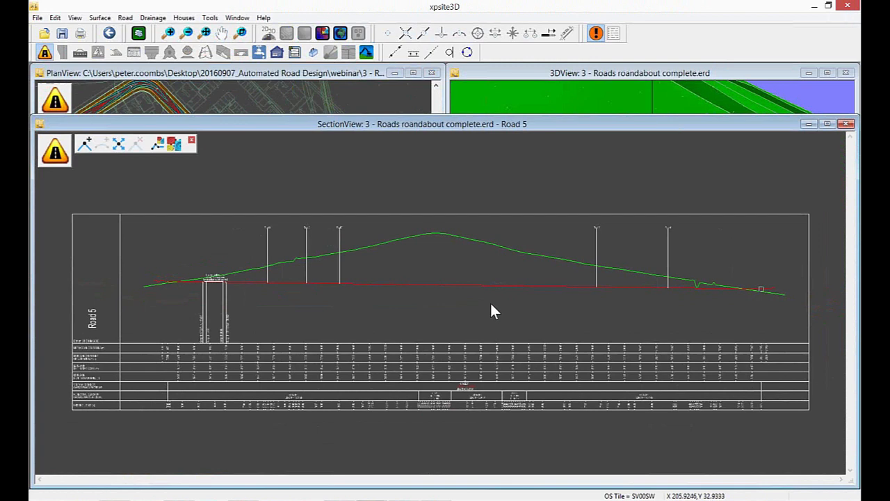
{"action": "scroll", "coordinate": [489, 301], "scroll_direction": "up", "scroll_amount": 1}
{"action": "scroll", "coordinate": [407, 426], "scroll_direction": "up", "scroll_amount": 5}
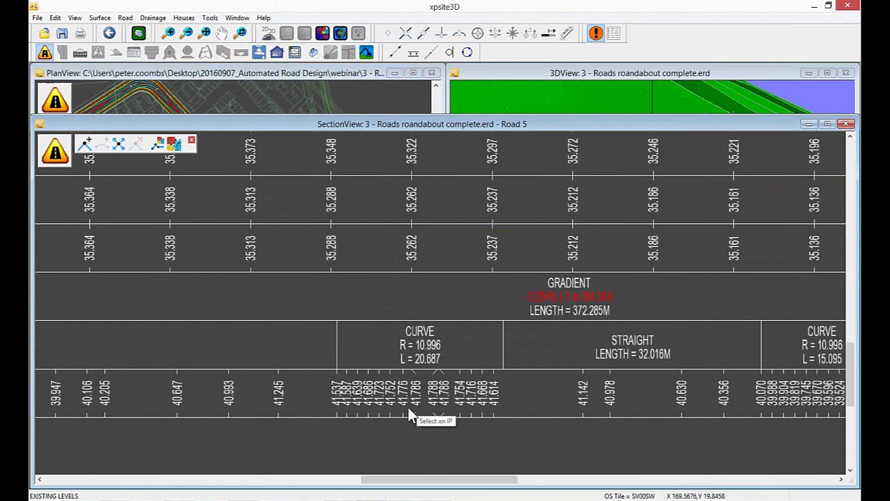
{"action": "scroll", "coordinate": [394, 323], "scroll_direction": "down", "scroll_amount": 4}
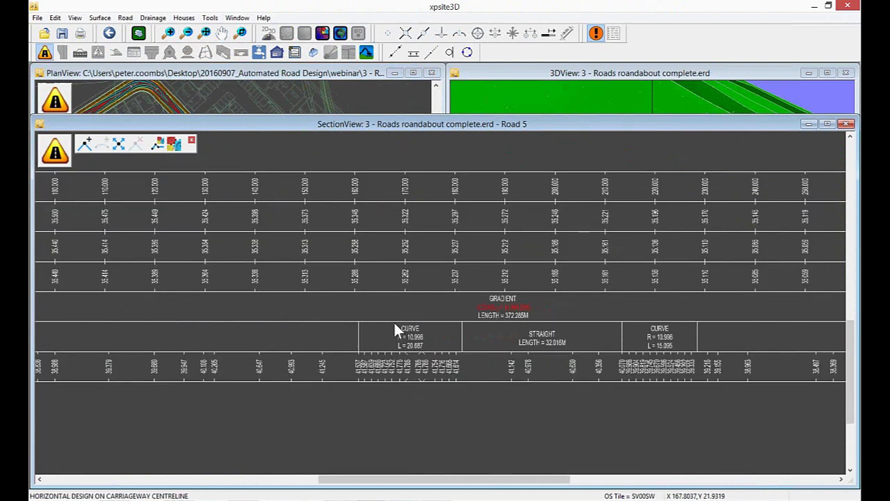
{"action": "middle_click_drag", "start_coordinate": [393, 292], "coordinate": [503, 306]}
{"action": "middle_click_drag", "start_coordinate": [167, 326], "coordinate": [470, 313]}
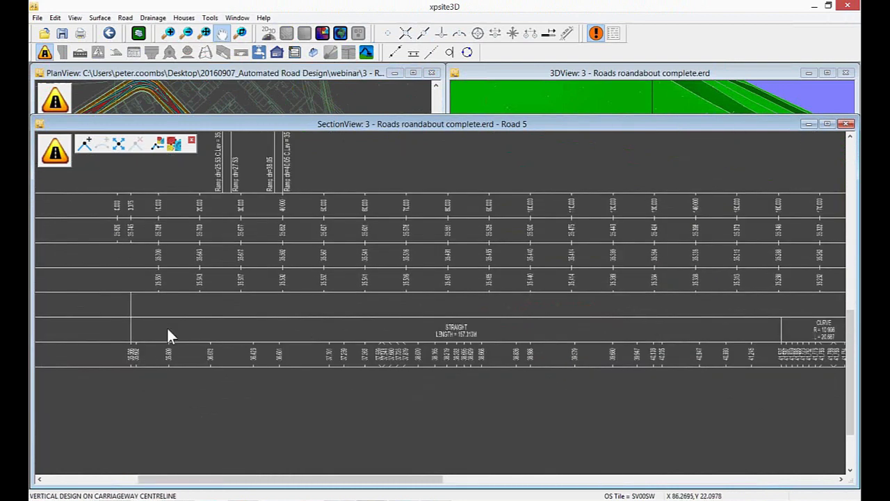
{"action": "mouse_move", "coordinate": [301, 327]}
{"action": "middle_mouse_down"}
{"action": "mouse_move", "coordinate": [335, 333]}
{"action": "mouse_move", "coordinate": [388, 304]}
{"action": "middle_mouse_up"}
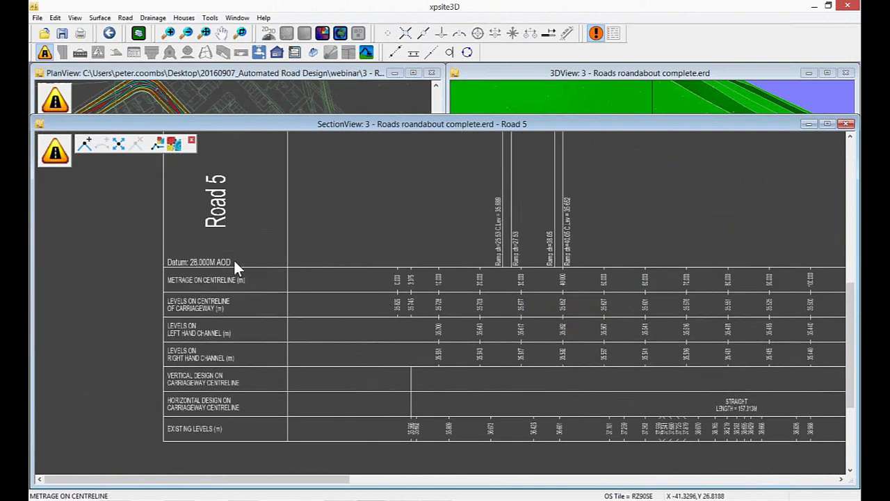
{"action": "scroll", "coordinate": [321, 250], "scroll_direction": "down", "scroll_amount": 3}
{"action": "middle_click_drag", "start_coordinate": [223, 330], "coordinate": [206, 332]}
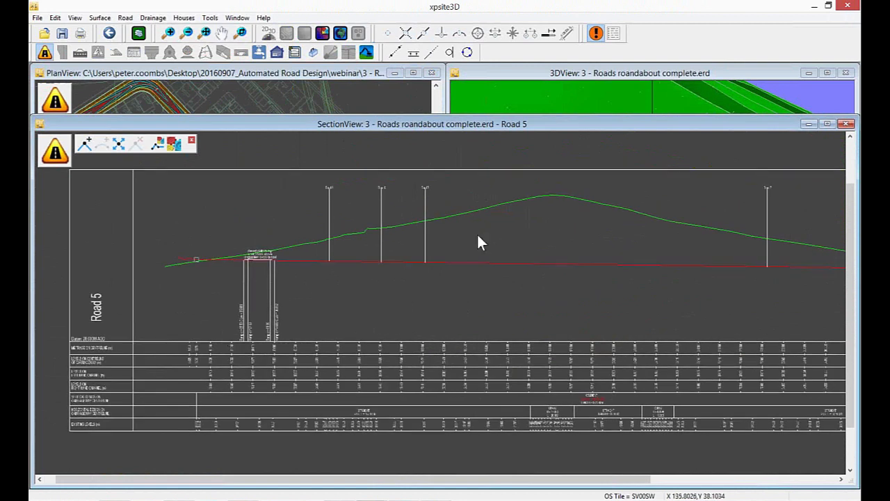
Step: Insert a vertical intersection point in Road 5's longsection and raise it just above the crest of the existing ground
{"action": "middle_click_drag", "start_coordinate": [575, 212], "coordinate": [477, 232]}
{"action": "left_click", "coordinate": [88, 148]}
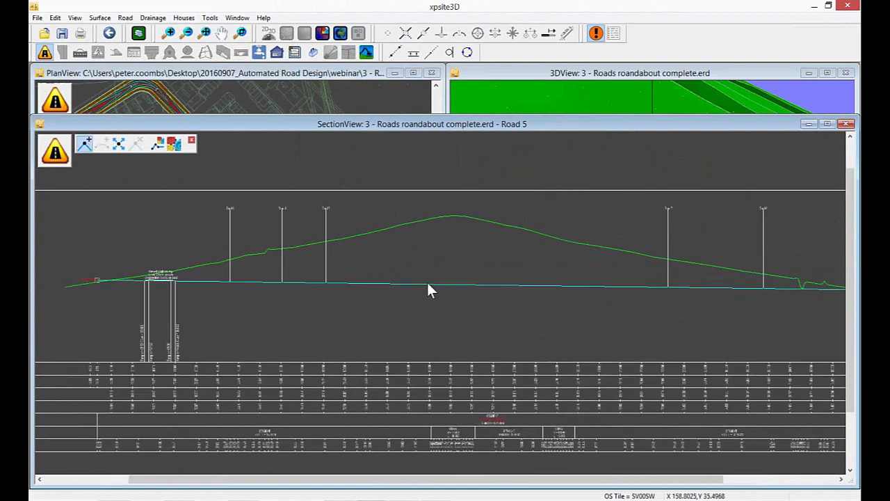
{"action": "left_click_drag", "start_coordinate": [454, 283], "coordinate": [452, 207]}
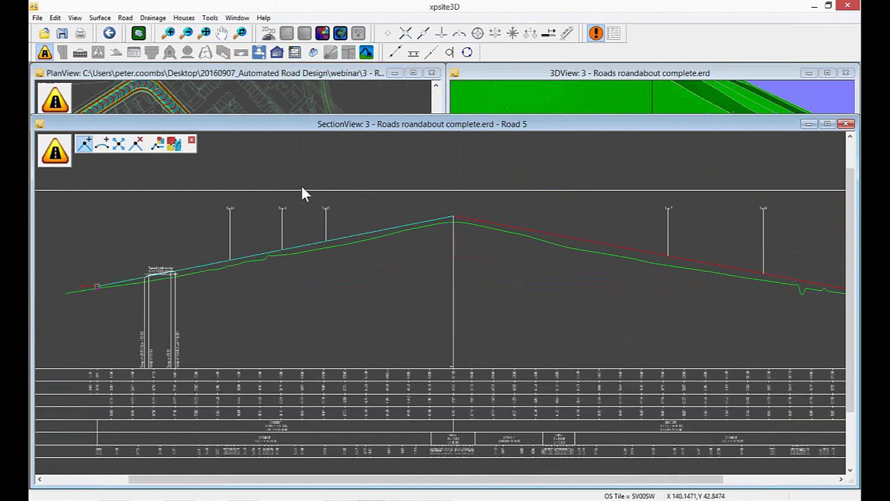
Step: Add a parabolic vertical curve 48.0 m long at Road 5's crest point and return to a full-size plan view
{"action": "left_click_drag", "start_coordinate": [452, 218], "coordinate": [504, 240]}
{"action": "left_click", "coordinate": [456, 223]}
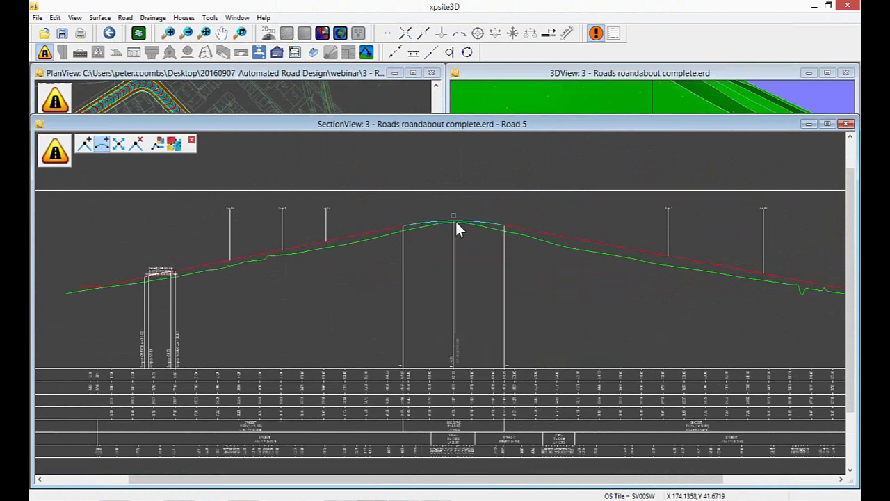
{"action": "right_click", "coordinate": [455, 224]}
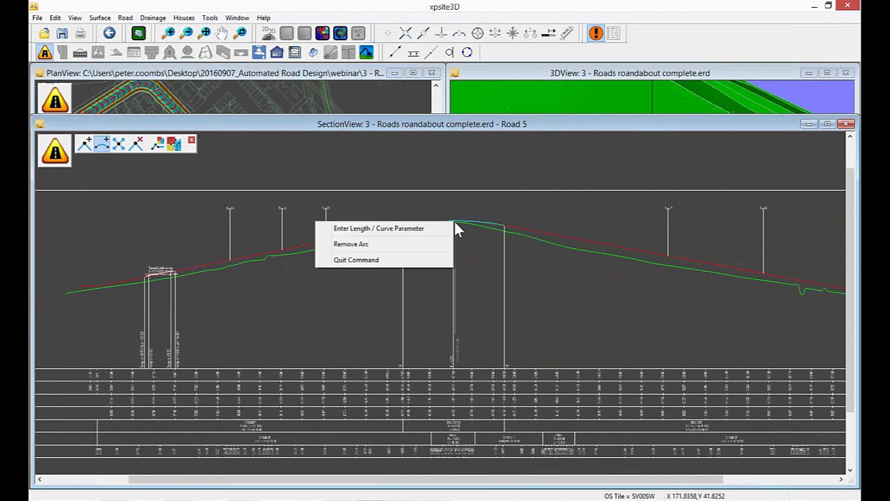
{"action": "left_click", "coordinate": [429, 228]}
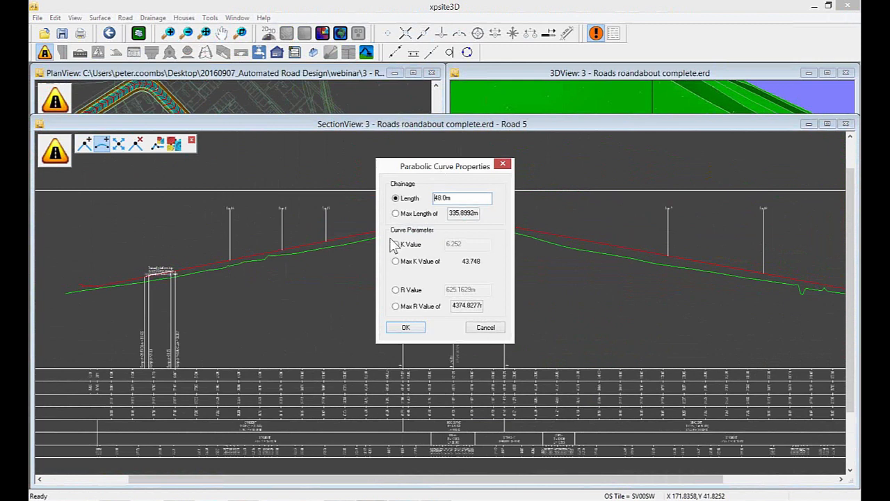
{"action": "left_click", "coordinate": [407, 330]}
{"action": "scroll", "coordinate": [457, 259], "scroll_direction": "down", "scroll_amount": 2}
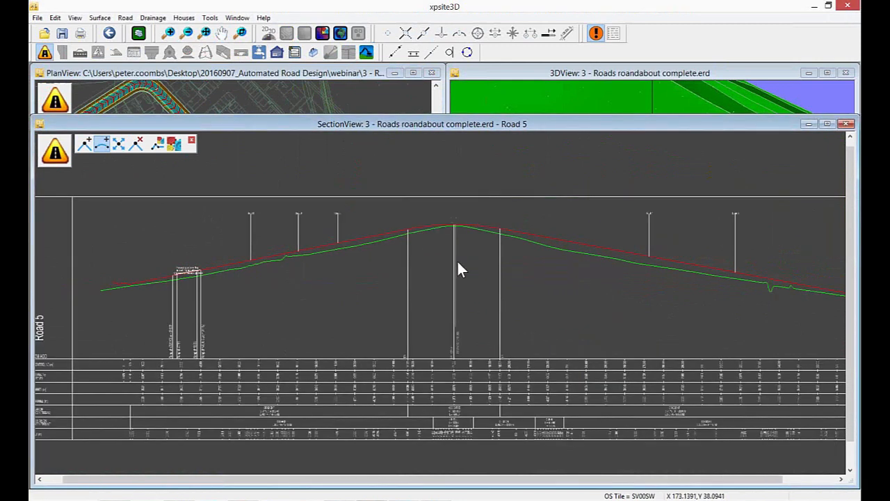
{"action": "left_click", "coordinate": [480, 71]}
{"action": "left_click", "coordinate": [366, 71]}
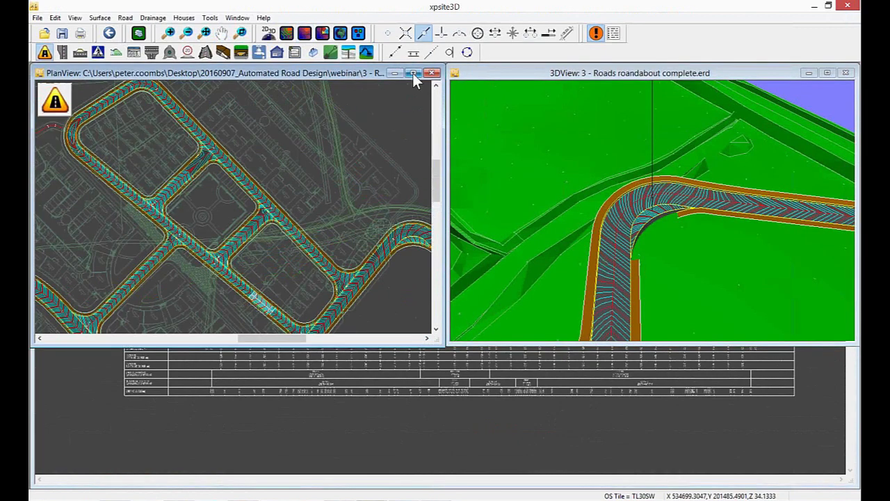
{"action": "left_click", "coordinate": [413, 72]}
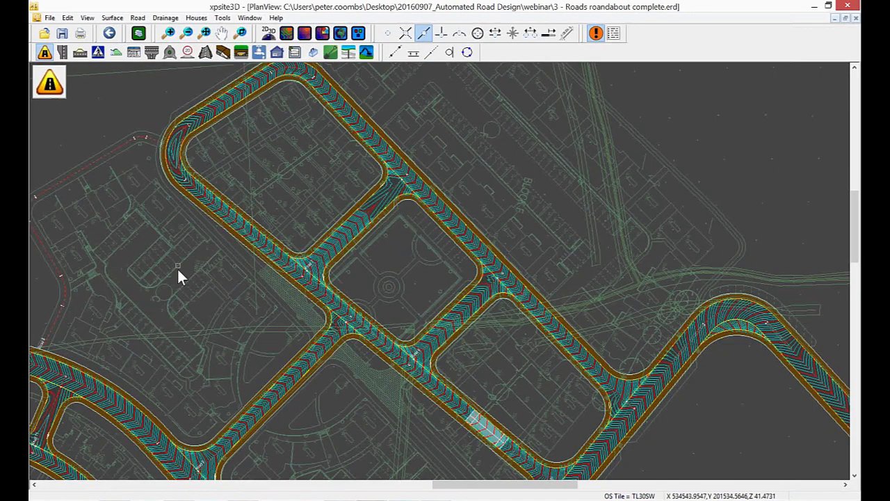
Step: Draw a new road centreline with free point placement, running across the open end of Road 4 along the existing road
{"action": "middle_click_drag", "start_coordinate": [177, 268], "coordinate": [272, 181]}
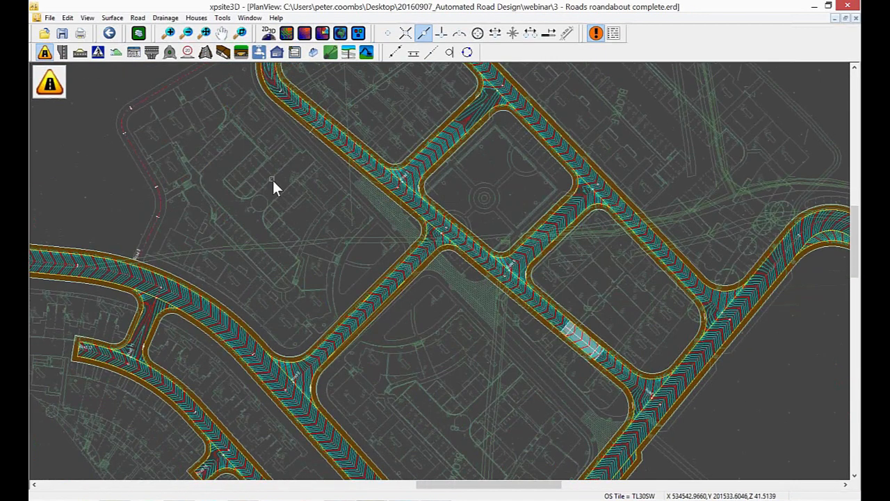
{"action": "middle_click_drag", "start_coordinate": [190, 264], "coordinate": [332, 335]}
{"action": "scroll", "coordinate": [108, 313], "scroll_direction": "up", "scroll_amount": 3}
{"action": "middle_click_drag", "start_coordinate": [110, 308], "coordinate": [150, 282]}
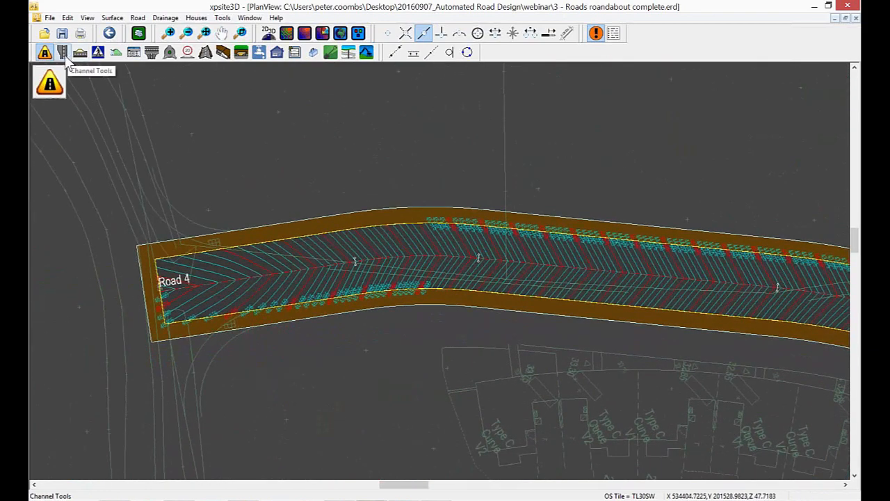
{"action": "left_click", "coordinate": [45, 53]}
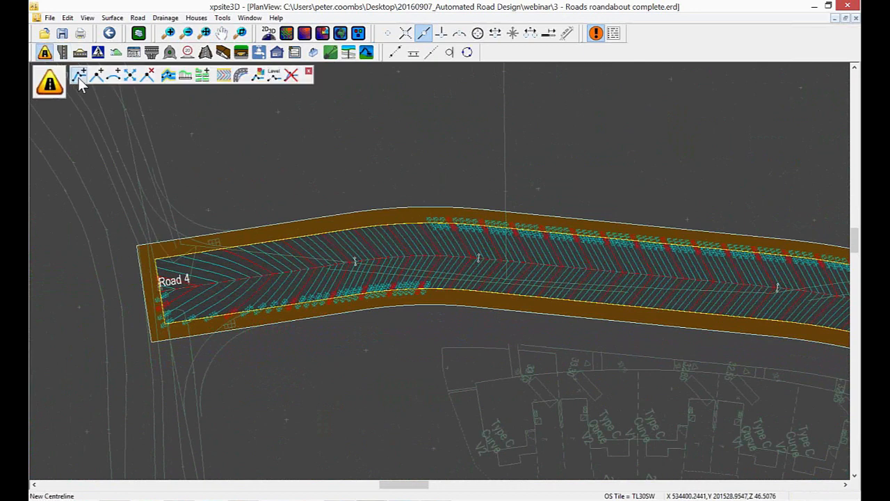
{"action": "left_click", "coordinate": [78, 78]}
{"action": "scroll", "coordinate": [135, 193], "scroll_direction": "down", "scroll_amount": 1}
{"action": "middle_click_drag", "start_coordinate": [135, 188], "coordinate": [166, 213]}
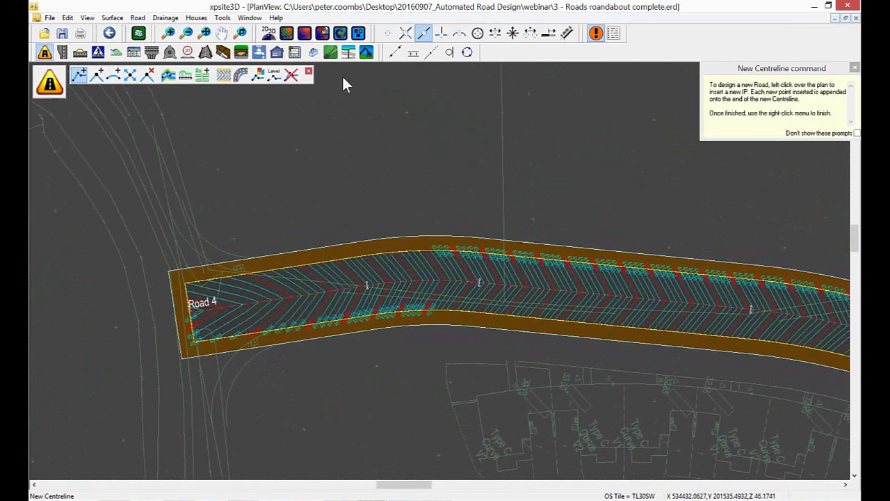
{"action": "left_click", "coordinate": [388, 33]}
{"action": "left_click", "coordinate": [154, 125]}
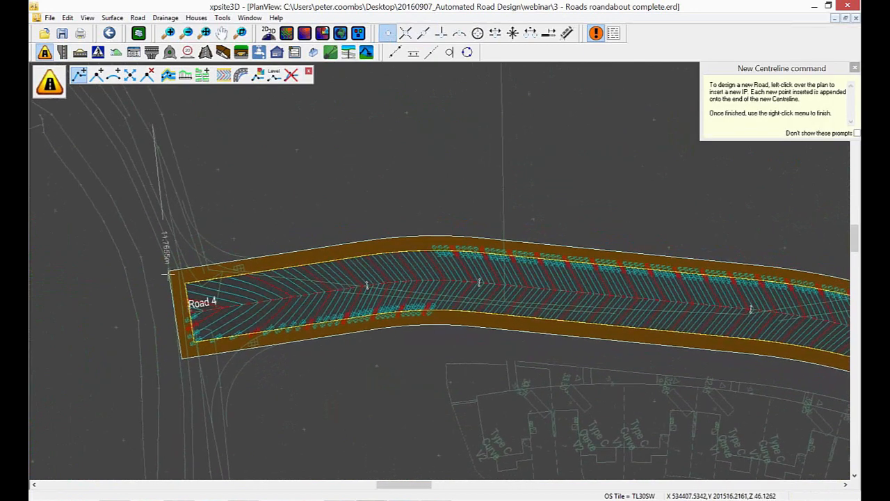
{"action": "middle_click_drag", "start_coordinate": [190, 408], "coordinate": [209, 264]}
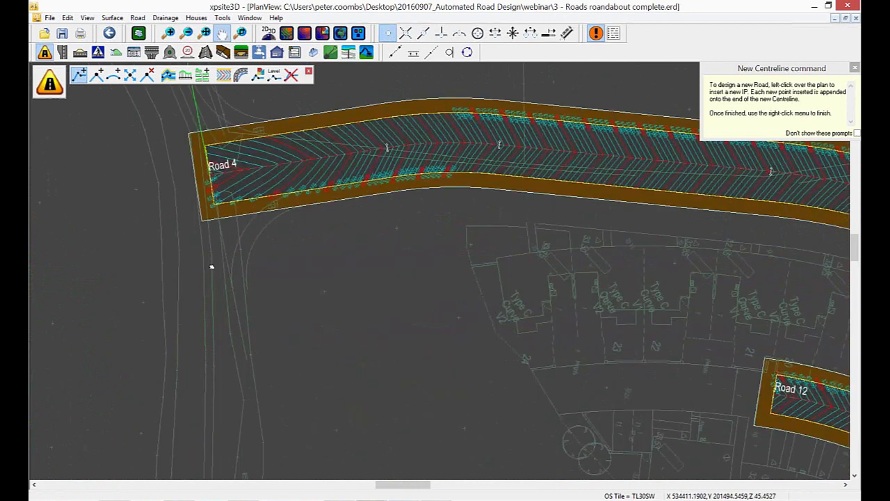
{"action": "right_click", "coordinate": [254, 394]}
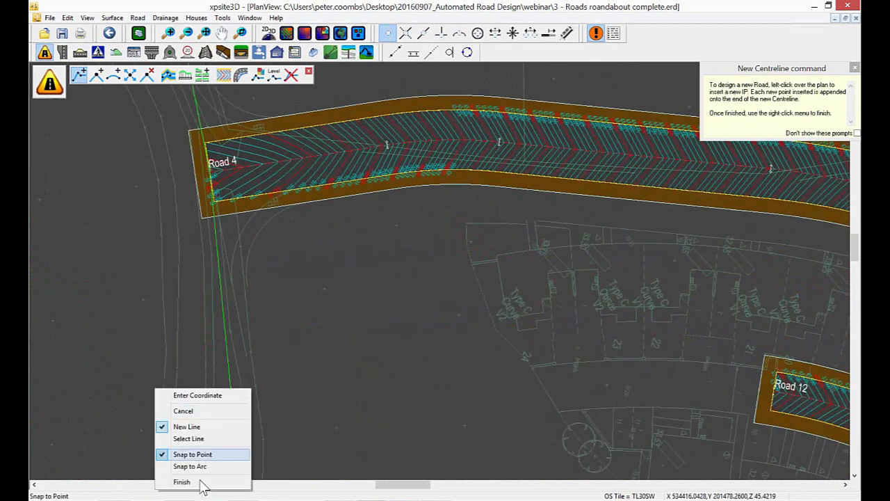
{"action": "left_click", "coordinate": [201, 482]}
{"action": "middle_click_drag", "start_coordinate": [255, 222], "coordinate": [241, 308]}
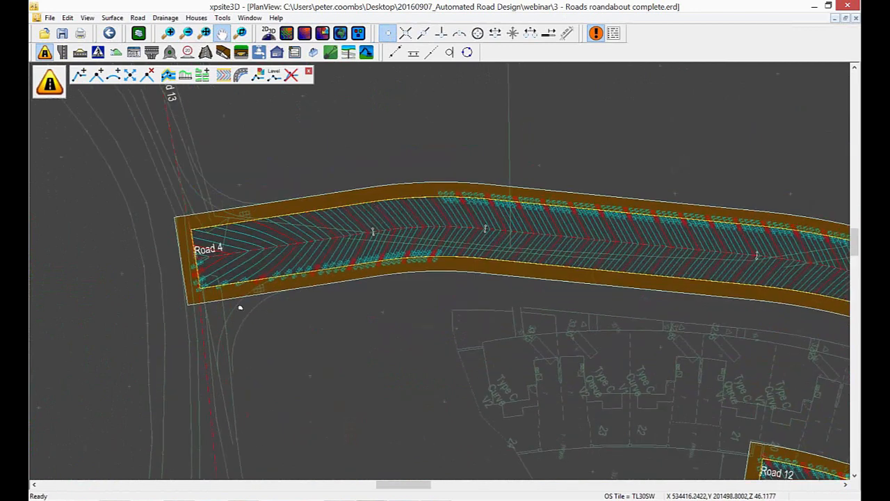
Step: Level the Road 13 centreline to the existing surface, accepting the replacement of any previous alignment
{"action": "scroll", "coordinate": [241, 309], "scroll_direction": "down", "scroll_amount": 2}
{"action": "middle_click_drag", "start_coordinate": [260, 214], "coordinate": [249, 235]}
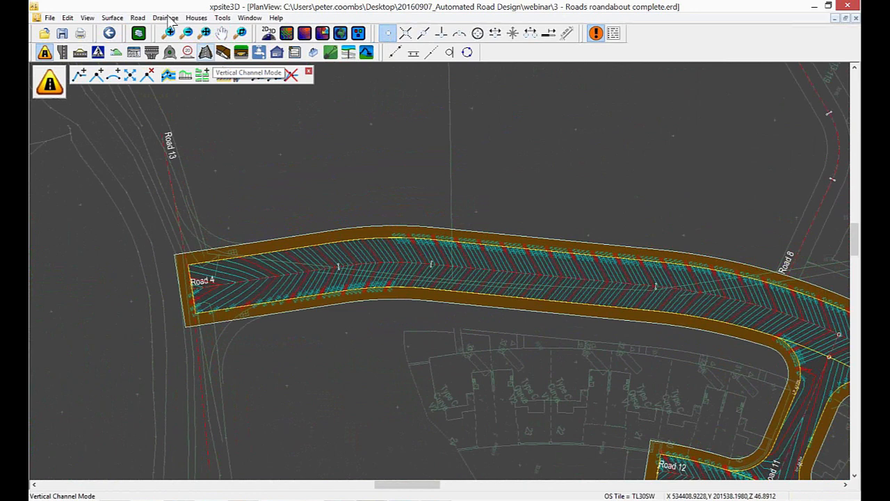
{"action": "left_click", "coordinate": [121, 20]}
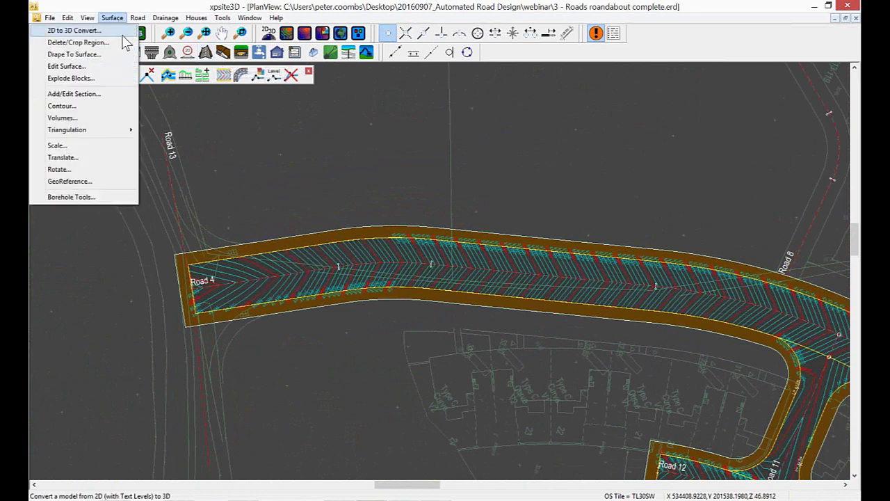
{"action": "mouse_move", "coordinate": [142, 21]}
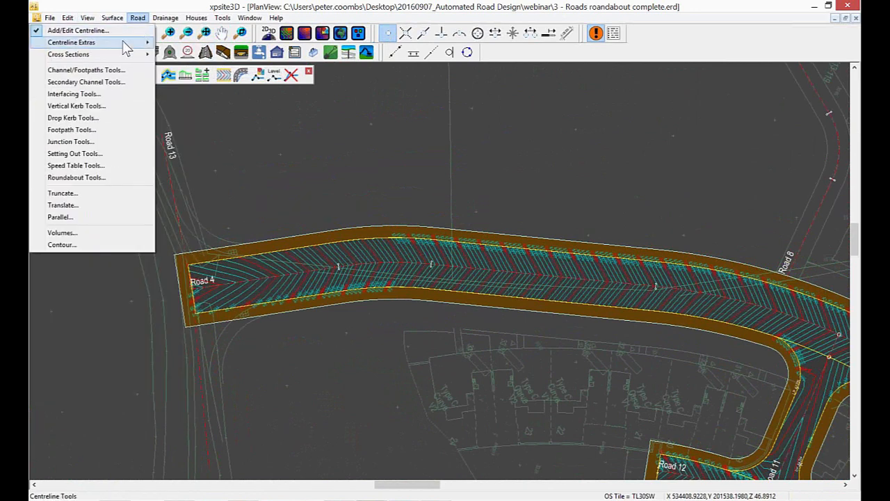
{"action": "mouse_move", "coordinate": [123, 41]}
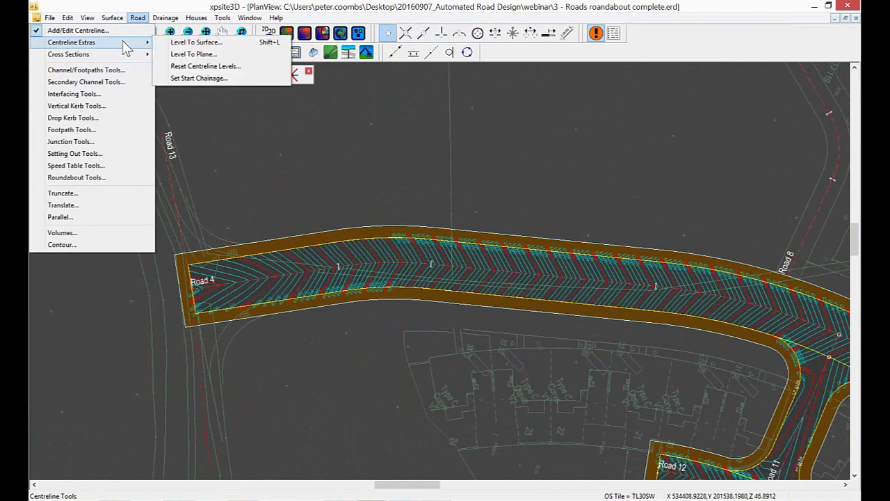
{"action": "left_click", "coordinate": [182, 53]}
{"action": "left_click", "coordinate": [172, 200]}
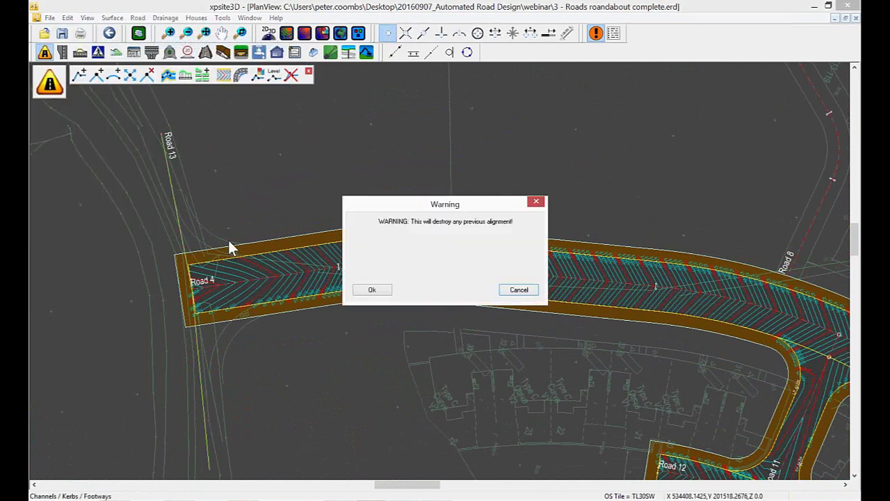
{"action": "left_click", "coordinate": [372, 290]}
Step: Create channels, kerbs and footways for Road 13 with unlinked sides, a left channel width of 0 m and no right channel
{"action": "left_click", "coordinate": [168, 74]}
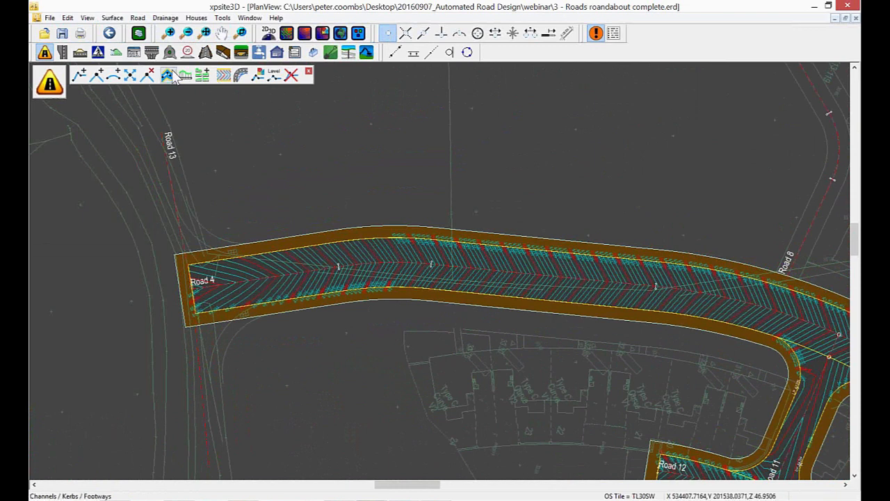
{"action": "left_click", "coordinate": [167, 162]}
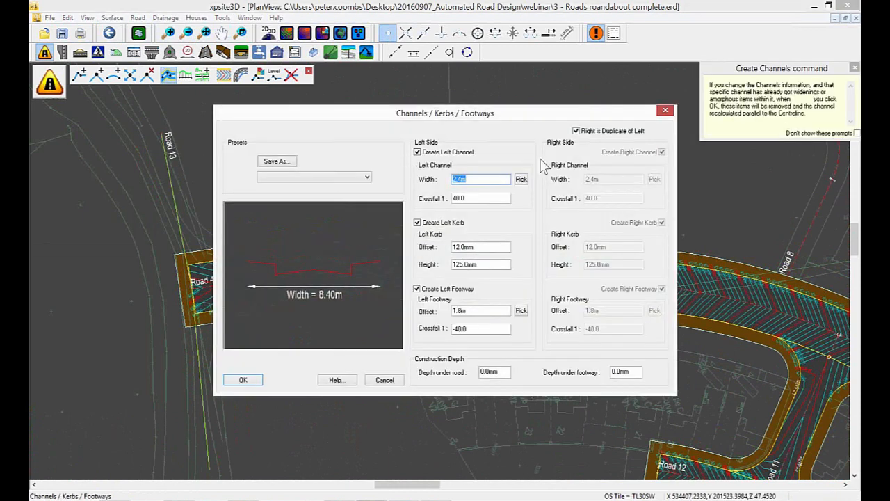
{"action": "left_click", "coordinate": [576, 131]}
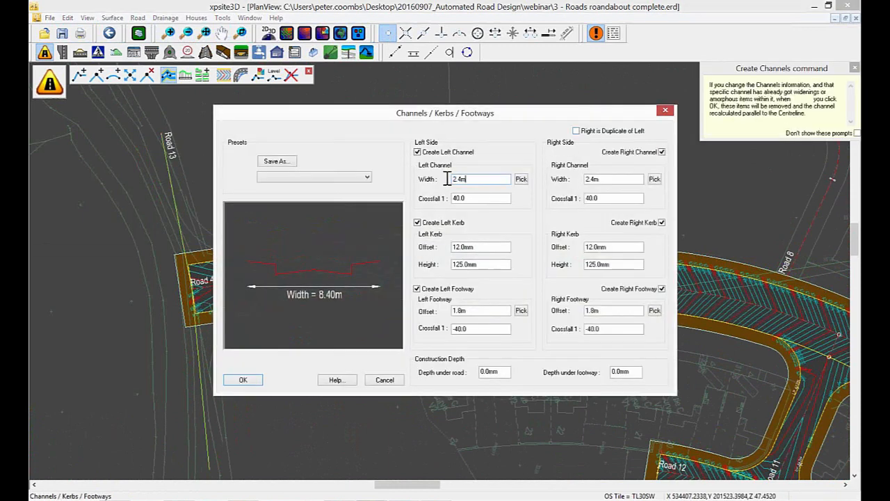
{"action": "type", "text": "0"}
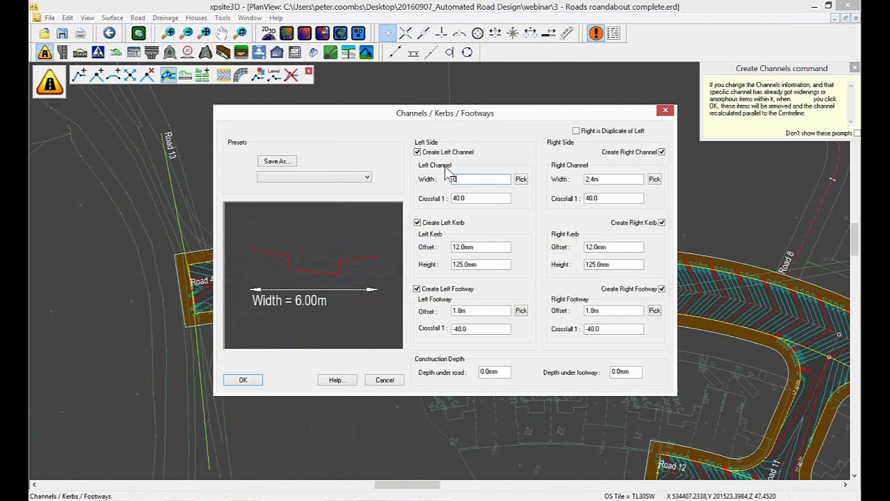
{"action": "left_click", "coordinate": [657, 153]}
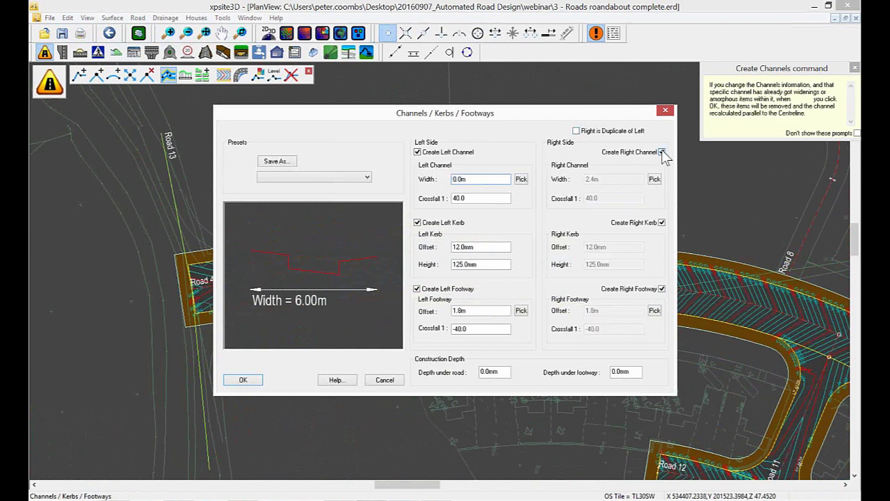
{"action": "left_click", "coordinate": [244, 381]}
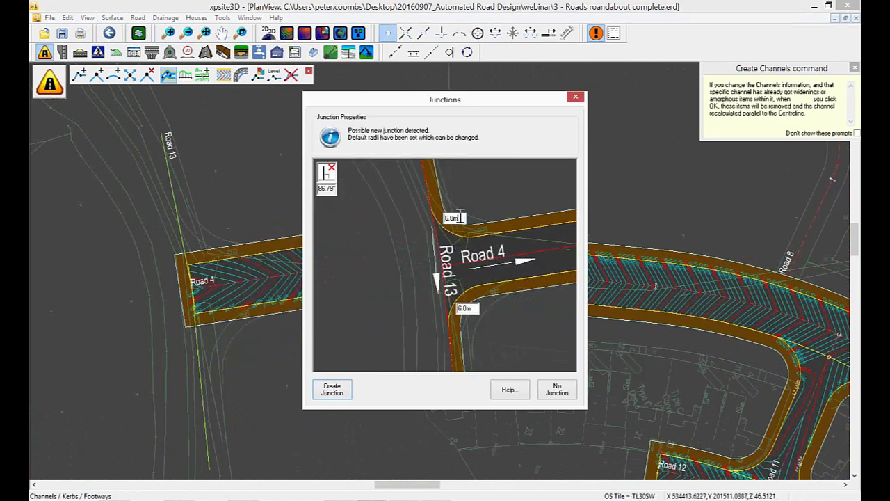
Step: Create the junction between Road 4 and Road 13 with both corner radii set to 10 m
{"action": "type", "text": "10"}
{"action": "left_click", "coordinate": [462, 308]}
{"action": "type", "text": "10"}
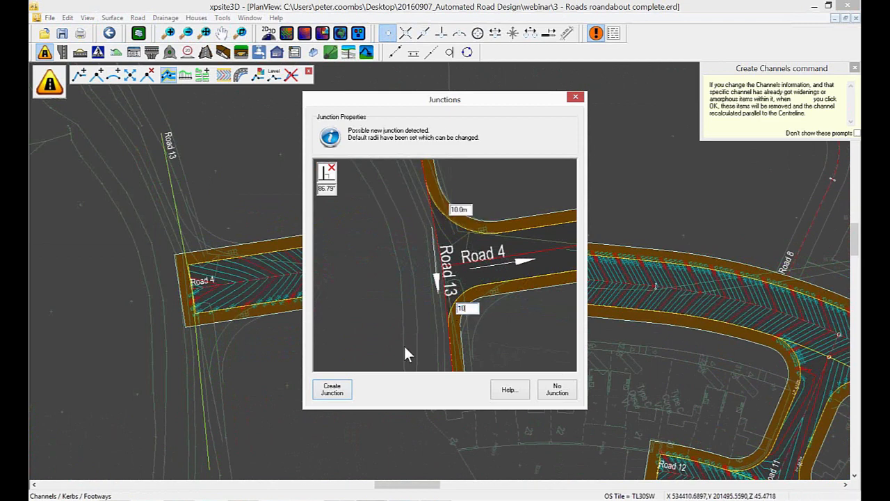
{"action": "left_click", "coordinate": [333, 390]}
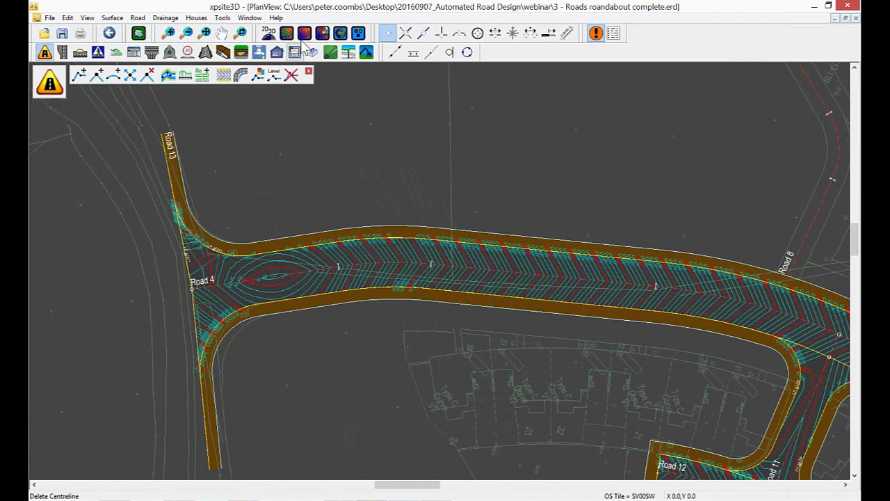
Step: Create 1:3 cut and fill interfaces on both sides of all roads to the current survey surface, with plan, 3D and section views shown
{"action": "left_click", "coordinate": [340, 32]}
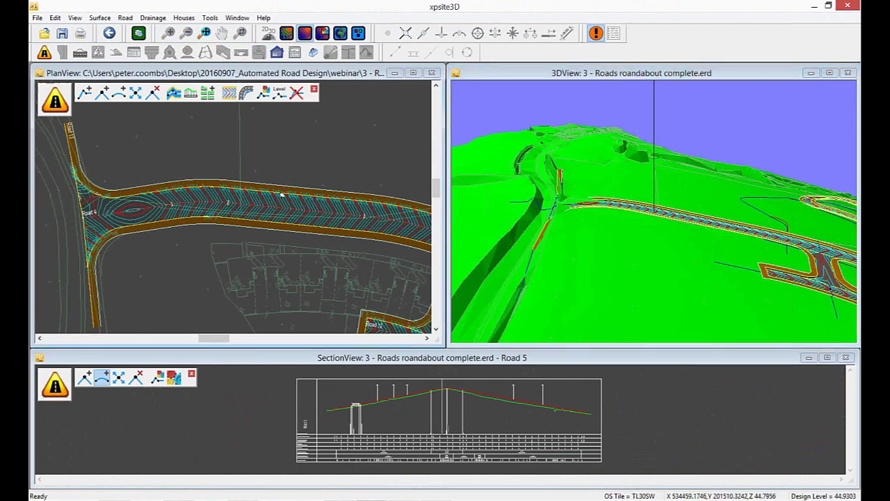
{"action": "mouse_move", "coordinate": [280, 192]}
{"action": "middle_mouse_down"}
{"action": "mouse_move", "coordinate": [218, 189]}
{"action": "mouse_move", "coordinate": [226, 163]}
{"action": "middle_mouse_up"}
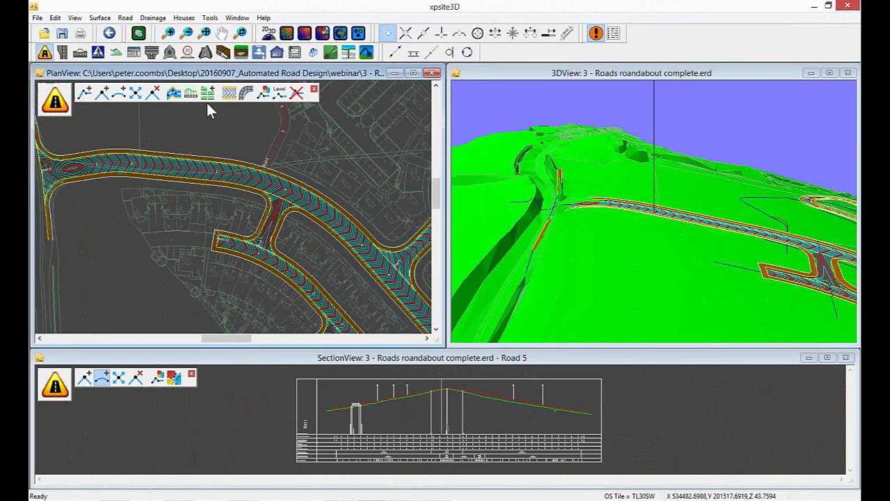
{"action": "left_click", "coordinate": [116, 52]}
{"action": "left_click", "coordinate": [84, 94]}
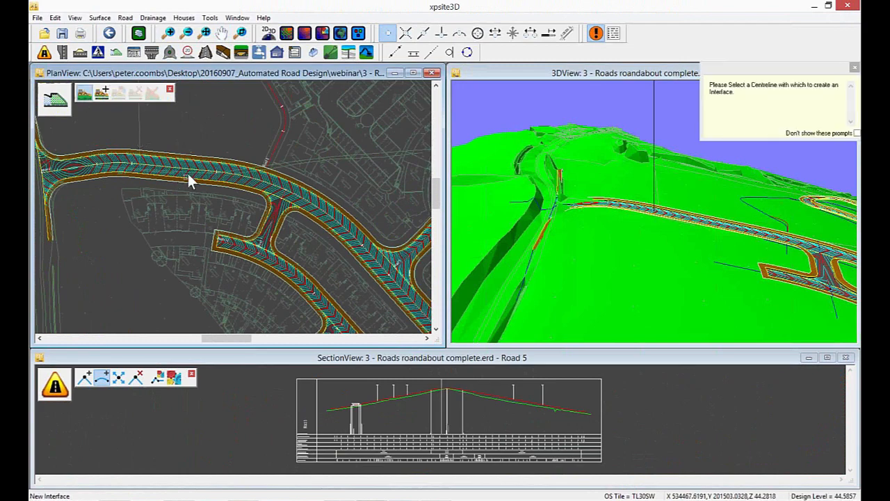
{"action": "scroll", "coordinate": [265, 211], "scroll_direction": "down", "scroll_amount": 1}
{"action": "scroll", "coordinate": [265, 211], "scroll_direction": "down", "scroll_amount": 1}
{"action": "mouse_move", "coordinate": [266, 211]}
{"action": "middle_mouse_down"}
{"action": "mouse_move", "coordinate": [191, 187]}
{"action": "mouse_move", "coordinate": [244, 207]}
{"action": "mouse_move", "coordinate": [207, 232]}
{"action": "mouse_move", "coordinate": [185, 234]}
{"action": "middle_mouse_up"}
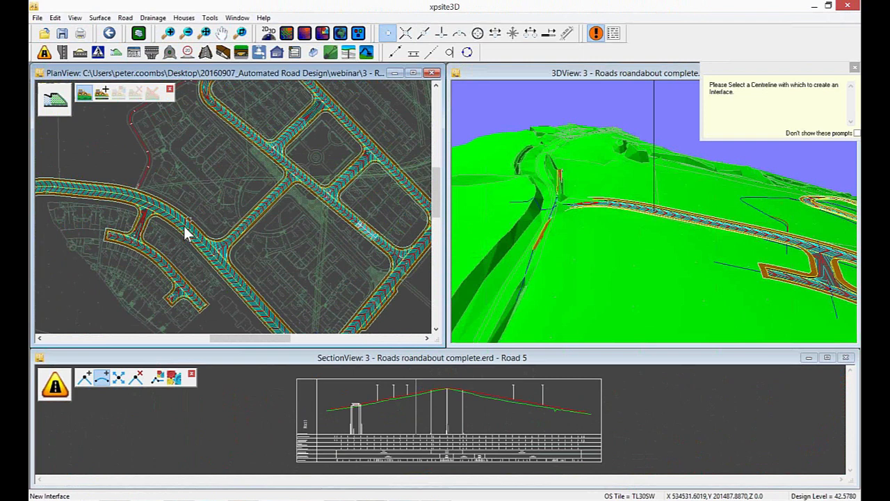
{"action": "left_click", "coordinate": [186, 233]}
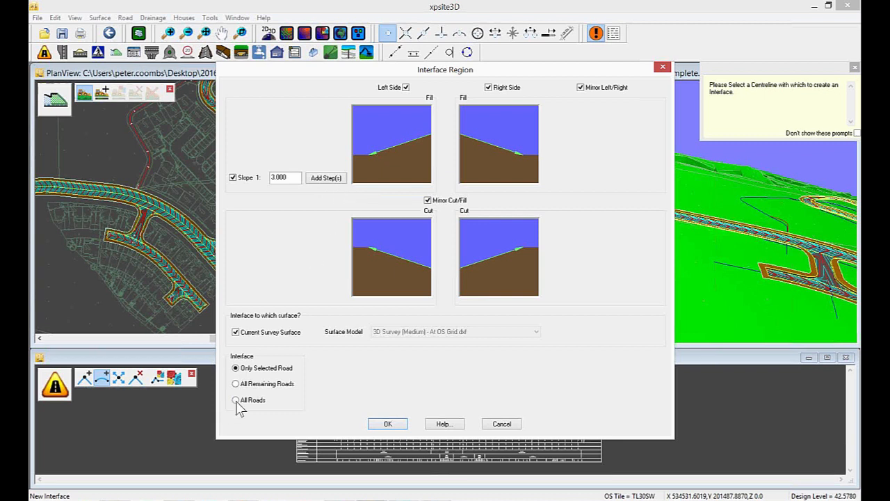
{"action": "left_click", "coordinate": [387, 424]}
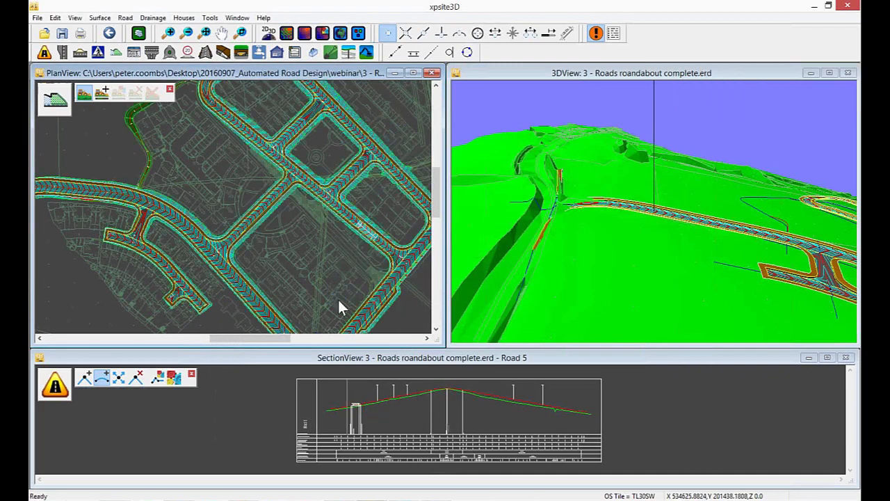
Step: Examine the new interface slopes along the road edges around the Road 9 junction
{"action": "scroll", "coordinate": [265, 259], "scroll_direction": "up", "scroll_amount": 5}
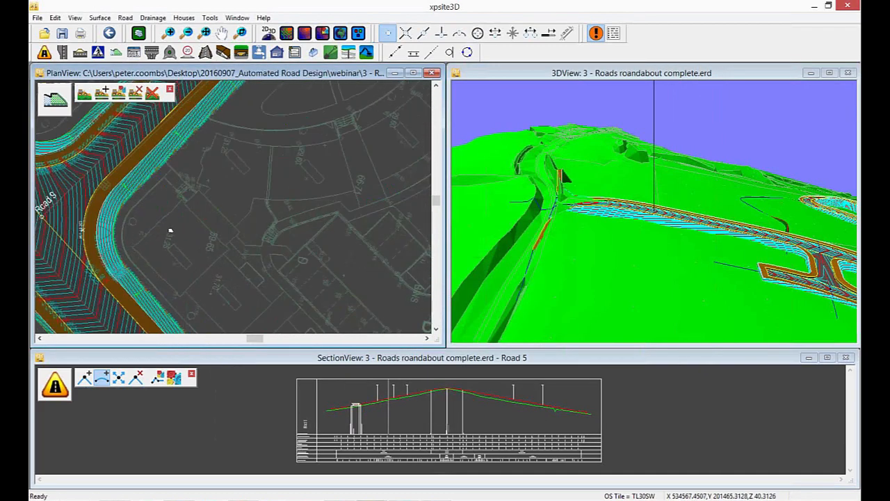
{"action": "middle_click_drag", "start_coordinate": [169, 231], "coordinate": [249, 254]}
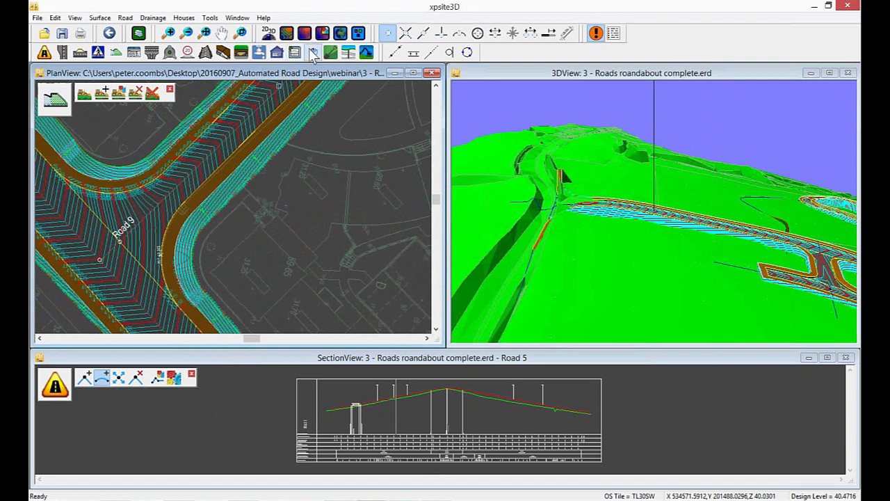
{"action": "left_click", "coordinate": [80, 51]}
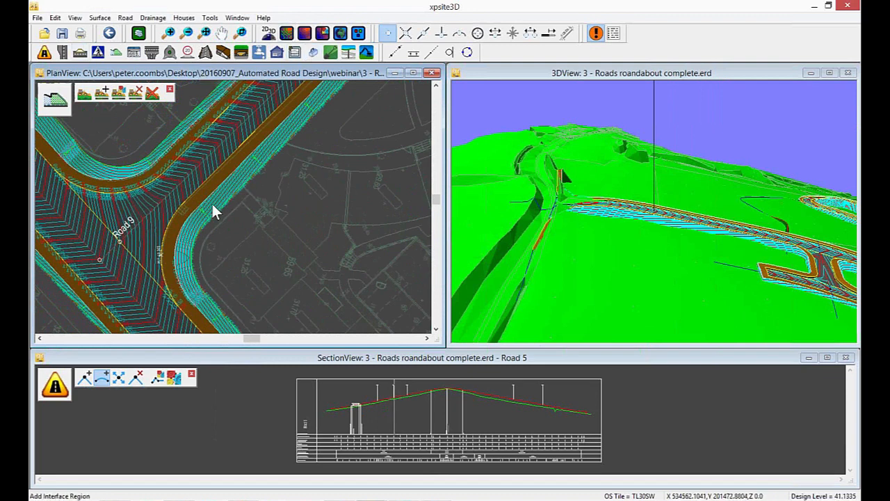
{"action": "scroll", "coordinate": [212, 204], "scroll_direction": "down", "scroll_amount": 2}
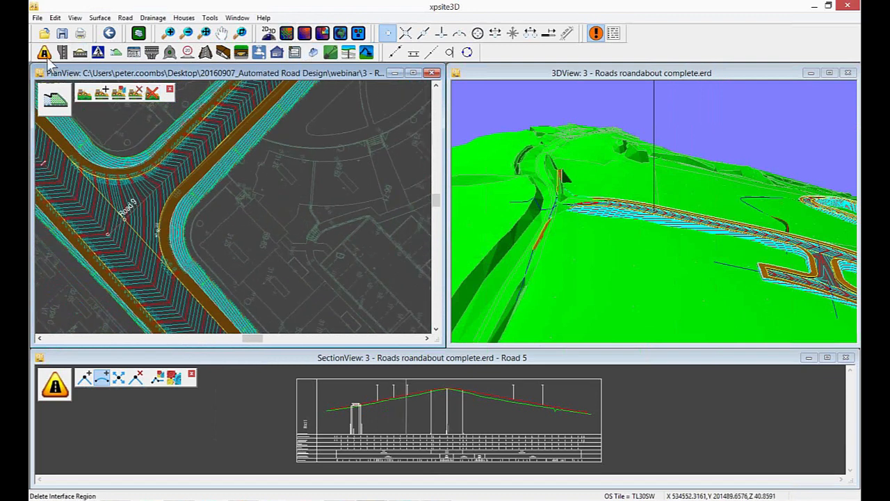
{"action": "left_click", "coordinate": [44, 53]}
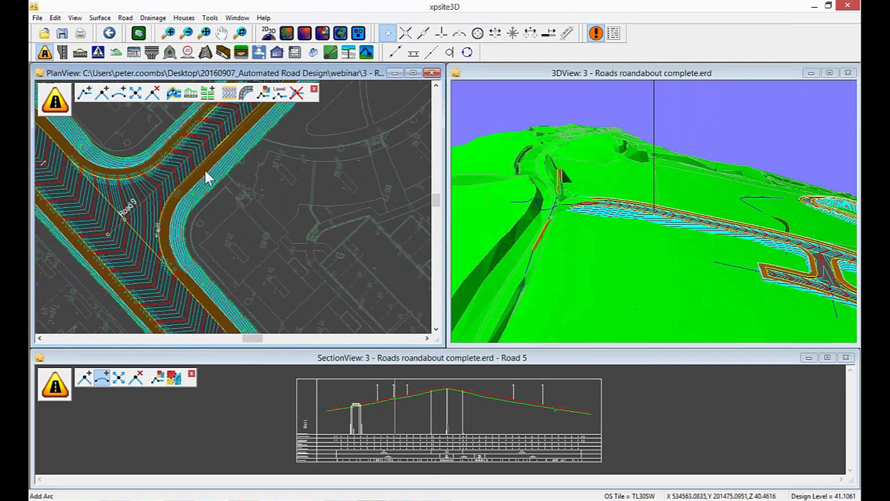
{"action": "scroll", "coordinate": [216, 159], "scroll_direction": "down", "scroll_amount": 1}
{"action": "scroll", "coordinate": [265, 156], "scroll_direction": "up", "scroll_amount": 1}
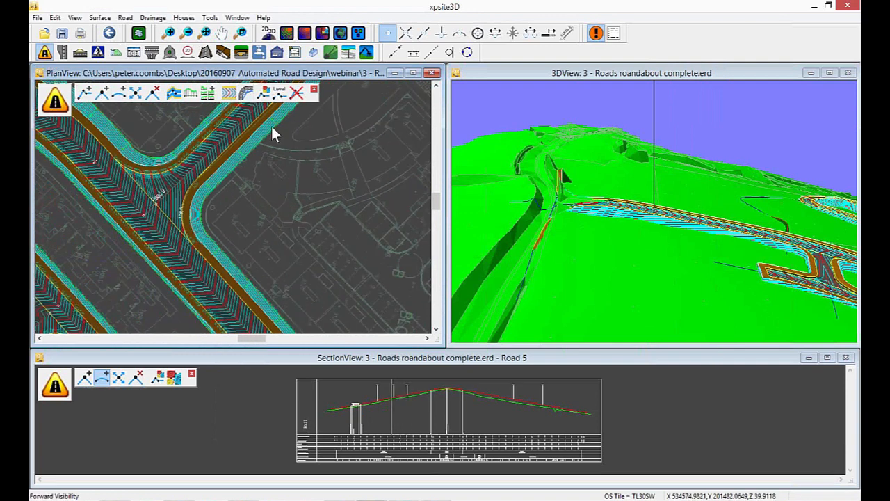
{"action": "left_click", "coordinate": [294, 56]}
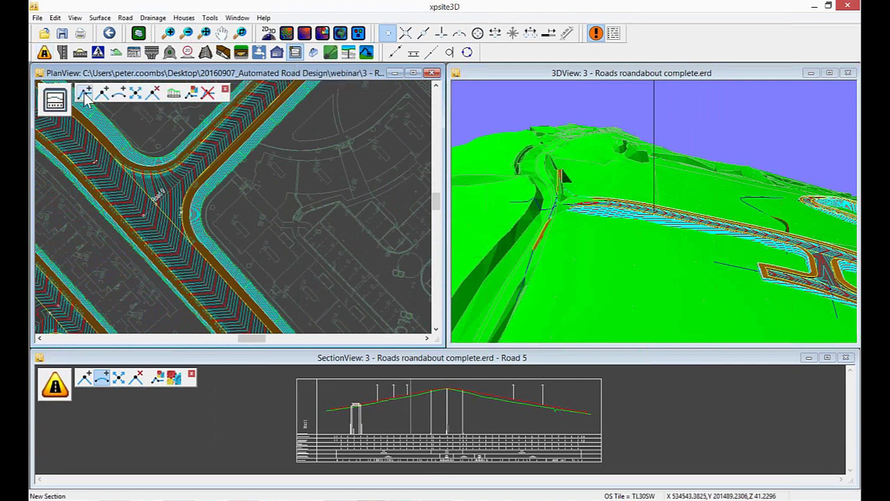
{"action": "left_click", "coordinate": [225, 89]}
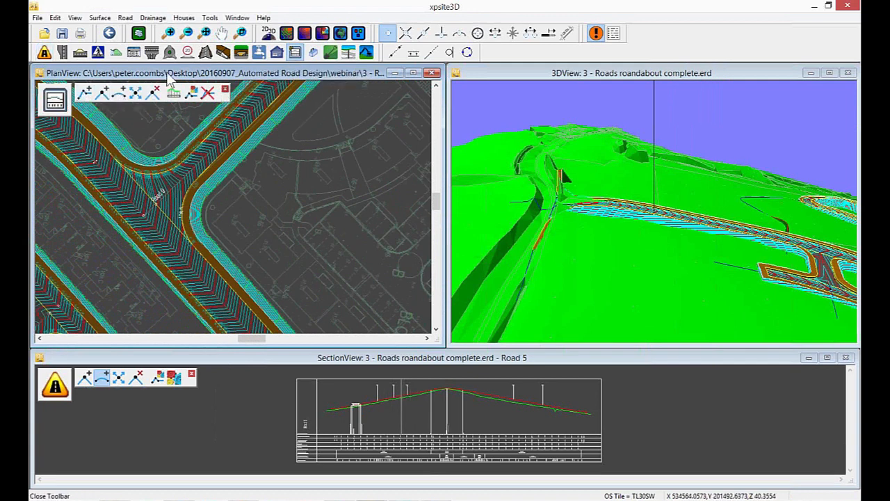
{"action": "left_click", "coordinate": [45, 52]}
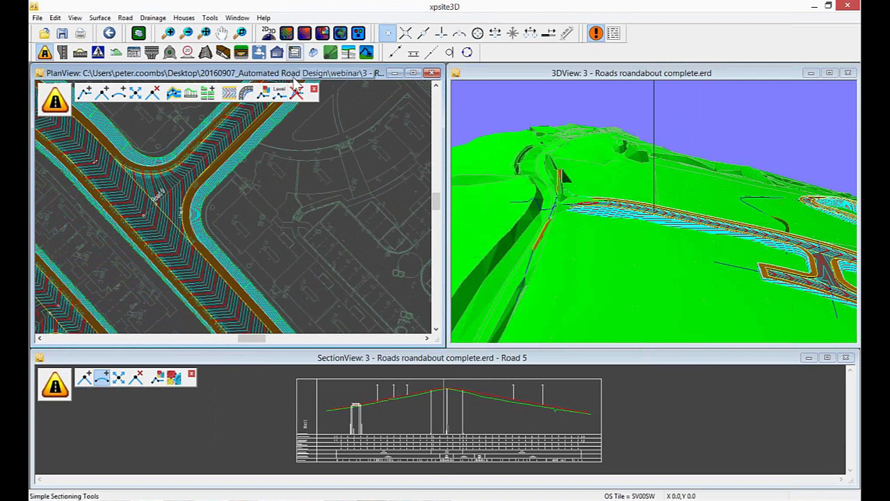
Step: Create a setting out table for Road 4 at a 10.0 m chainage interval, place it beside the road and review its coordinates
{"action": "left_click", "coordinate": [135, 56]}
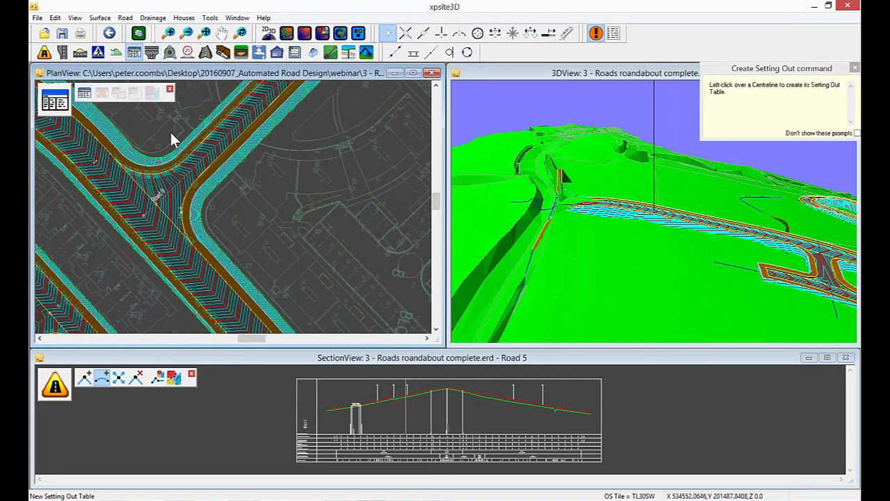
{"action": "middle_click_drag", "start_coordinate": [277, 216], "coordinate": [231, 156]}
{"action": "scroll", "coordinate": [277, 216], "scroll_direction": "down", "scroll_amount": 3}
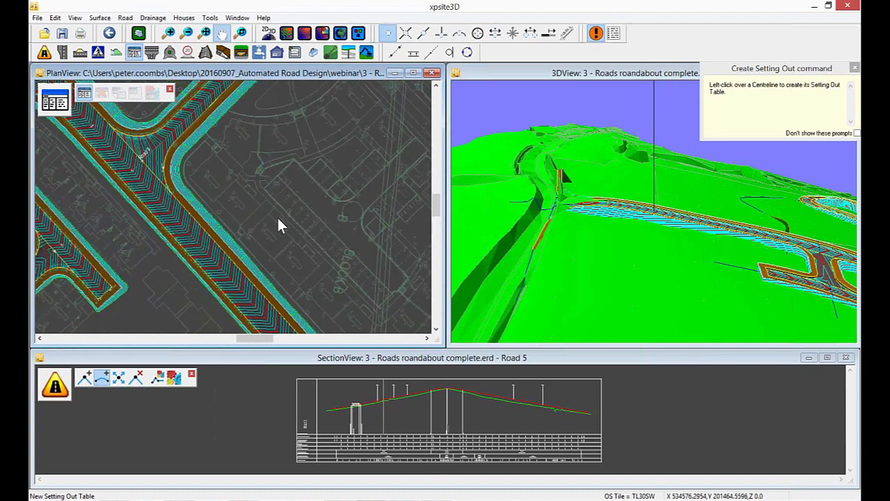
{"action": "left_click", "coordinate": [217, 253]}
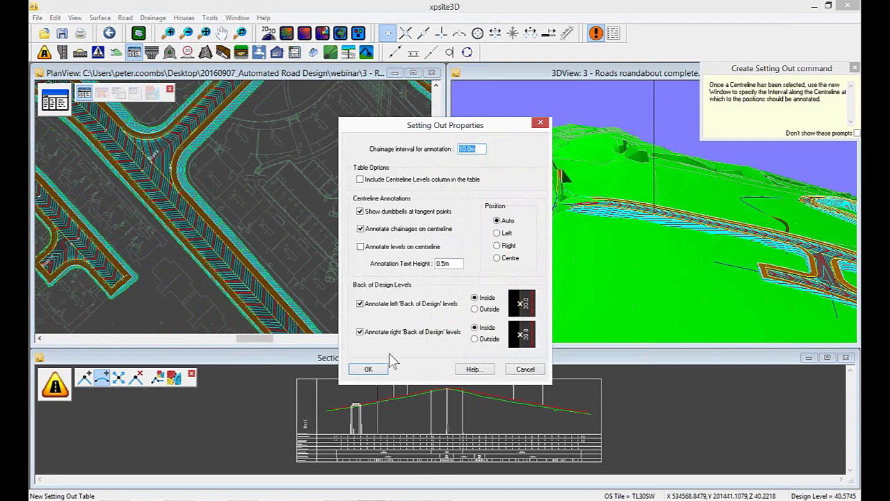
{"action": "left_click", "coordinate": [368, 369]}
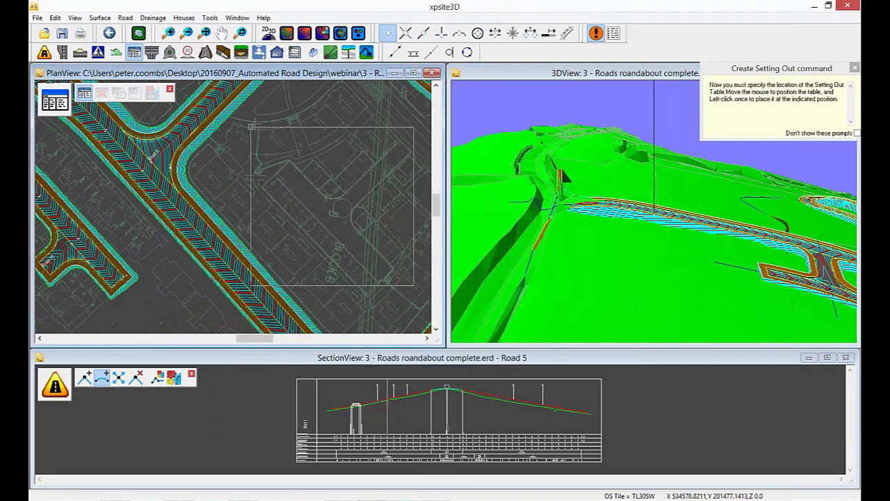
{"action": "left_click", "coordinate": [260, 109]}
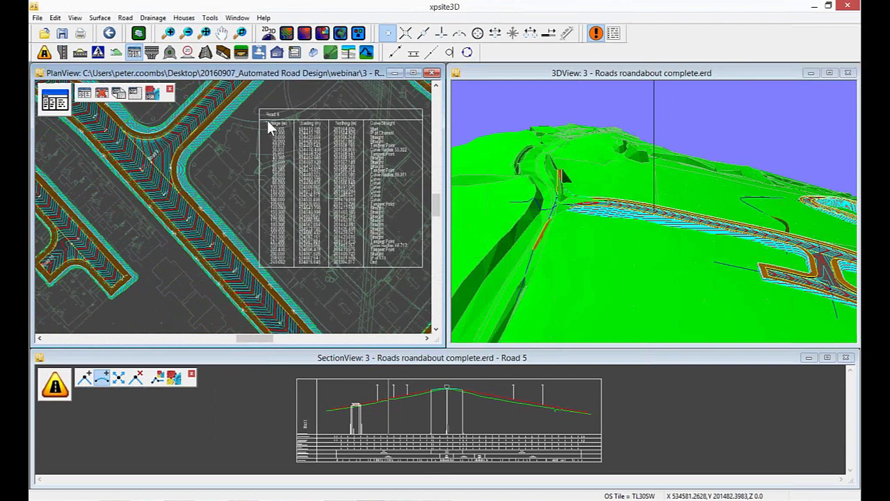
{"action": "scroll", "coordinate": [352, 199], "scroll_direction": "up", "scroll_amount": 5}
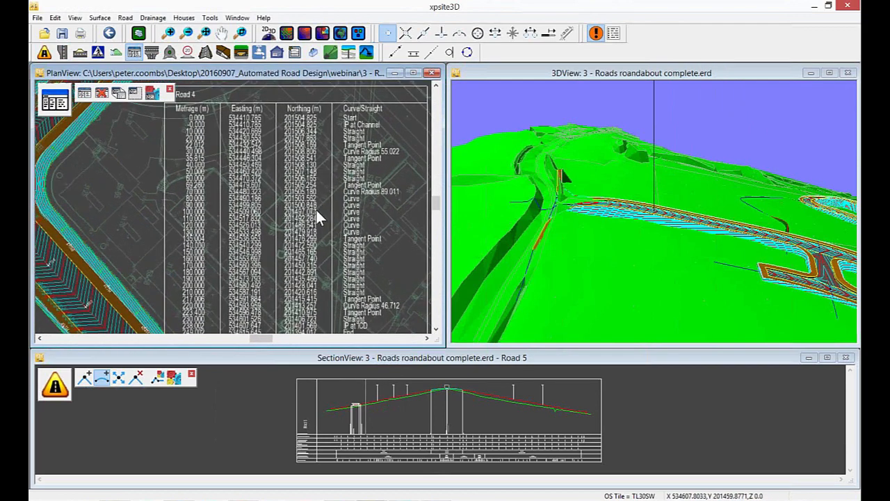
{"action": "middle_click_drag", "start_coordinate": [262, 252], "coordinate": [337, 218]}
{"action": "left_click", "coordinate": [44, 54]}
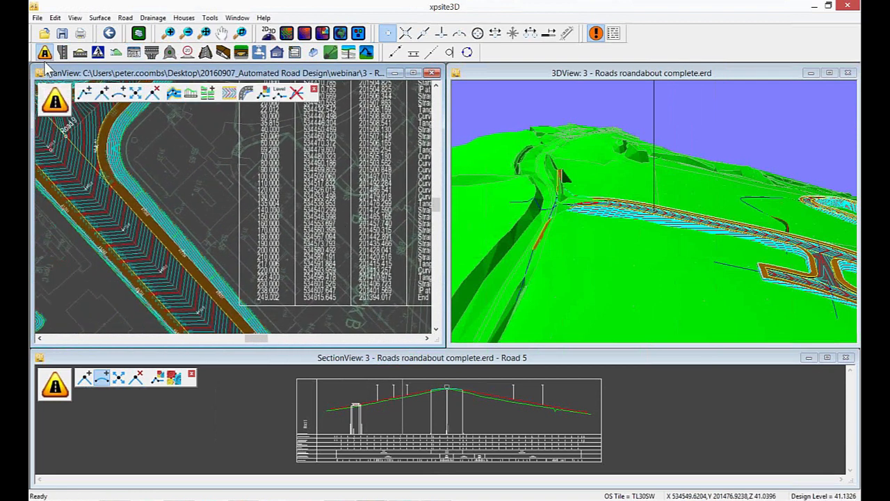
Step: Add an alignment point to Road 4 near chainage 180, shifting its centreline slightly, and review the road and setting out table
{"action": "left_click", "coordinate": [133, 93]}
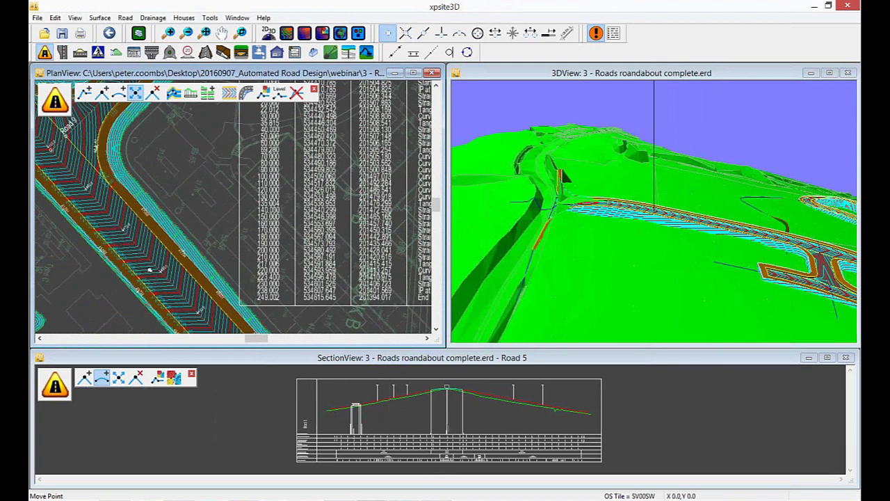
{"action": "middle_click_drag", "start_coordinate": [157, 283], "coordinate": [128, 210]}
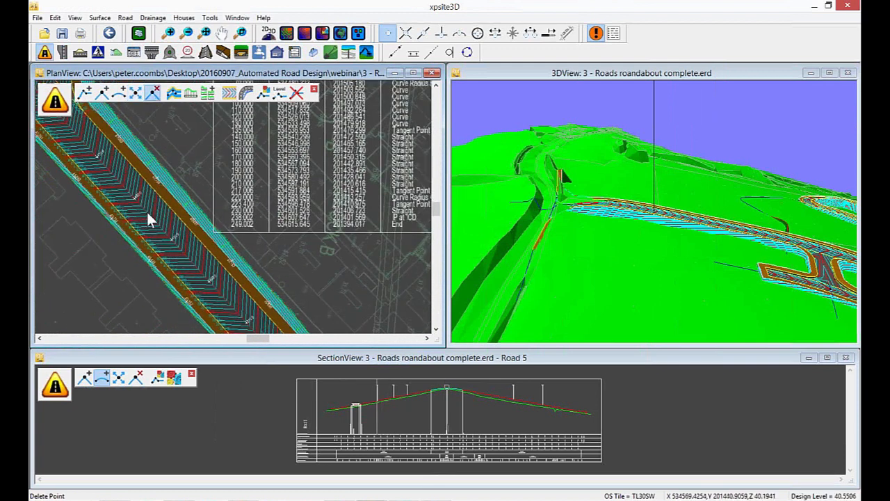
{"action": "left_click", "coordinate": [101, 95]}
{"action": "middle_click_drag", "start_coordinate": [124, 195], "coordinate": [125, 233]}
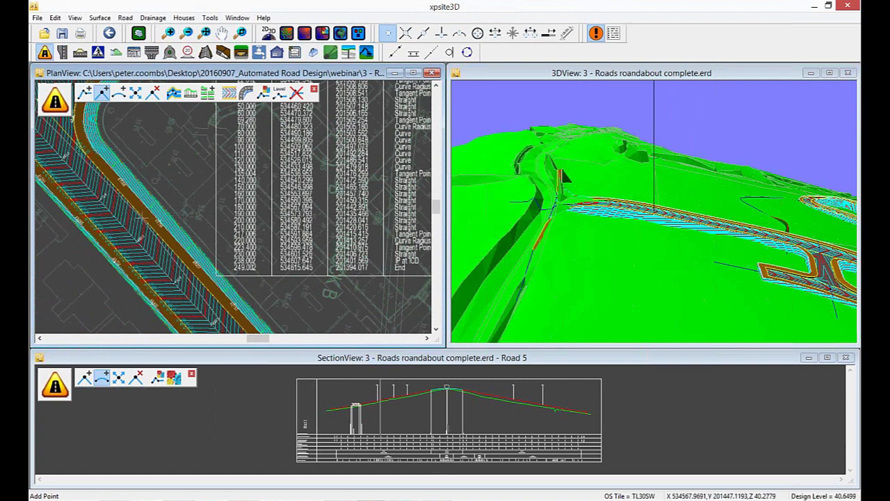
{"action": "left_click", "coordinate": [139, 217]}
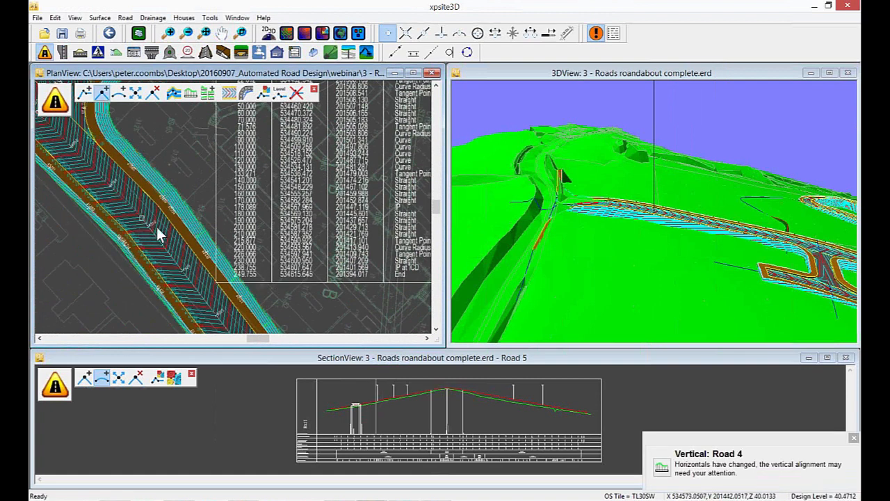
{"action": "scroll", "coordinate": [154, 222], "scroll_direction": "up", "scroll_amount": 2}
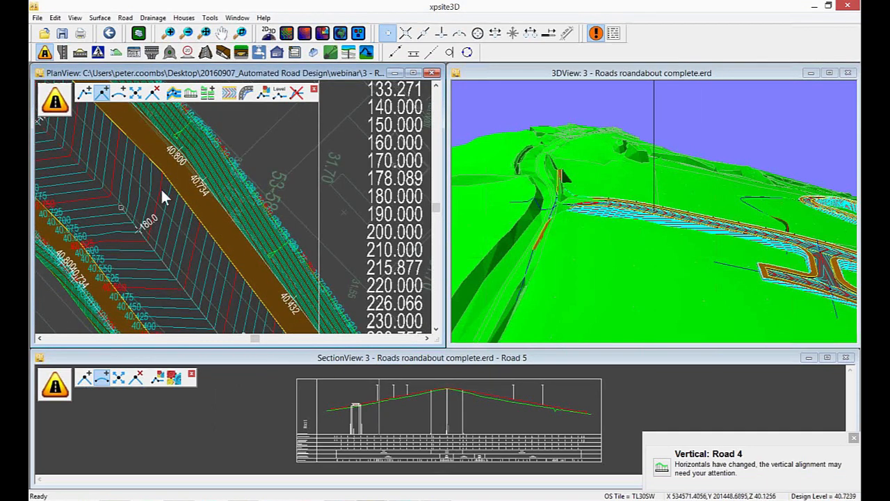
{"action": "scroll", "coordinate": [192, 205], "scroll_direction": "down", "scroll_amount": 4}
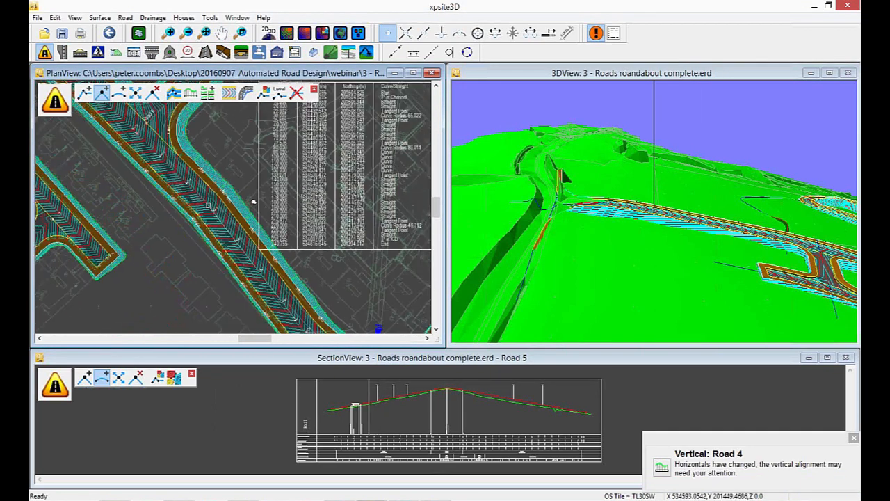
{"action": "scroll", "coordinate": [253, 203], "scroll_direction": "down", "scroll_amount": 2}
{"action": "scroll", "coordinate": [260, 214], "scroll_direction": "down", "scroll_amount": 3}
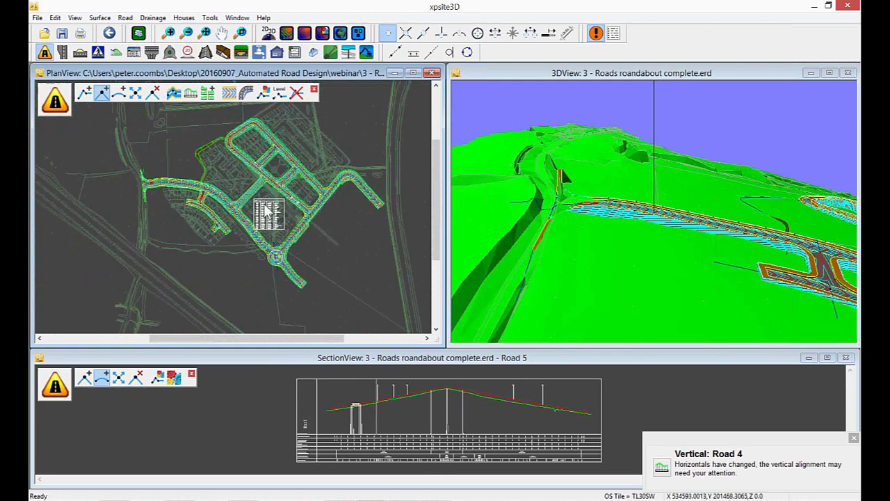
{"action": "scroll", "coordinate": [264, 207], "scroll_direction": "up", "scroll_amount": 1}
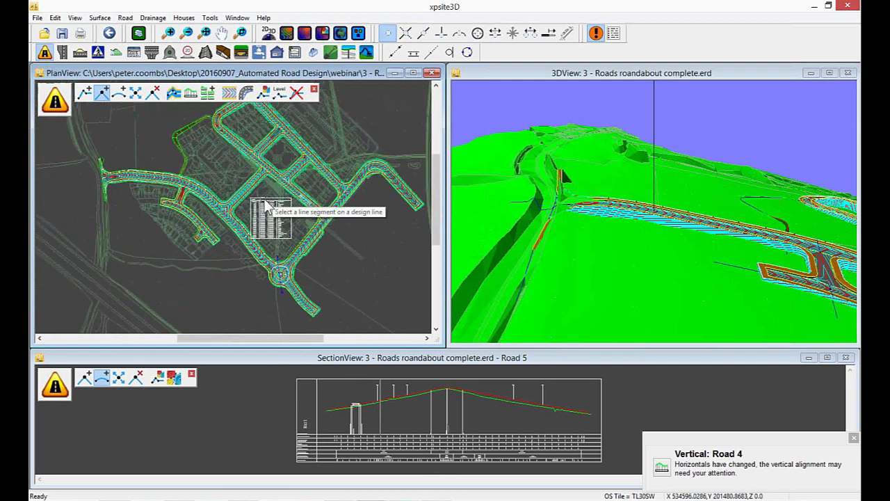
{"action": "scroll", "coordinate": [267, 205], "scroll_direction": "up", "scroll_amount": 1}
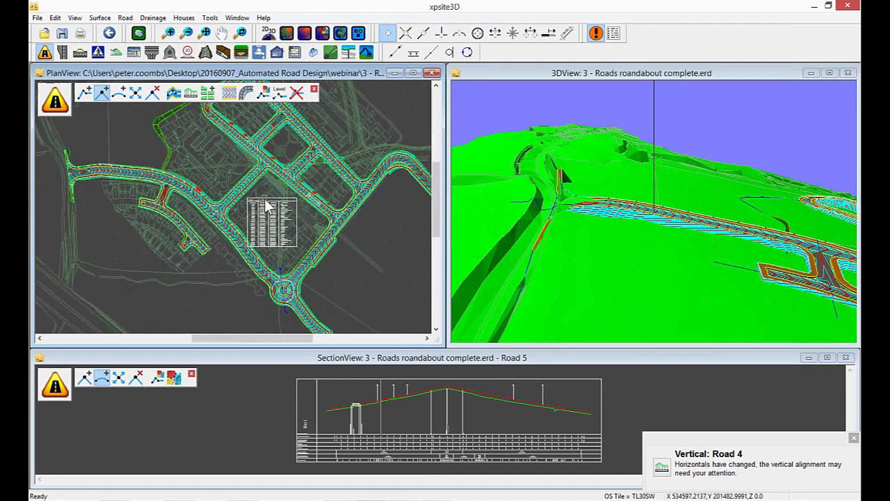
Step: Maximise the plan view and open the drawing "6 - Rroads complete - Houses added.erd"
{"action": "left_click", "coordinate": [412, 74]}
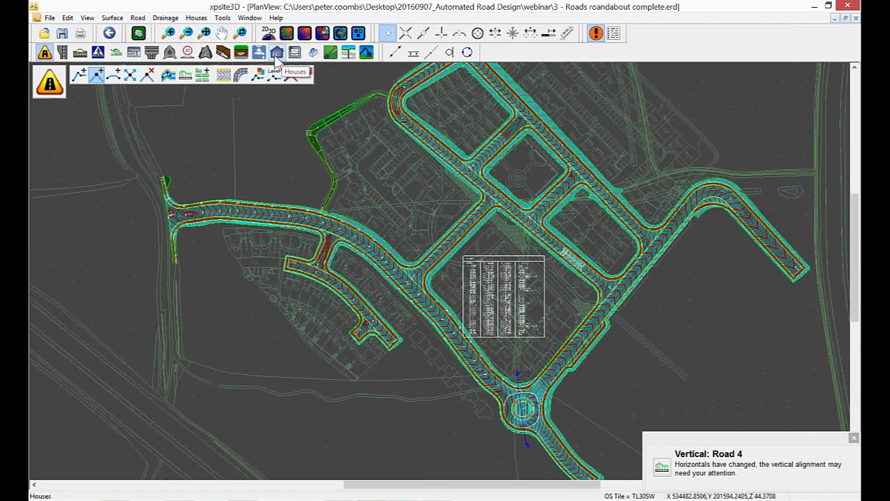
{"action": "left_click", "coordinate": [50, 17]}
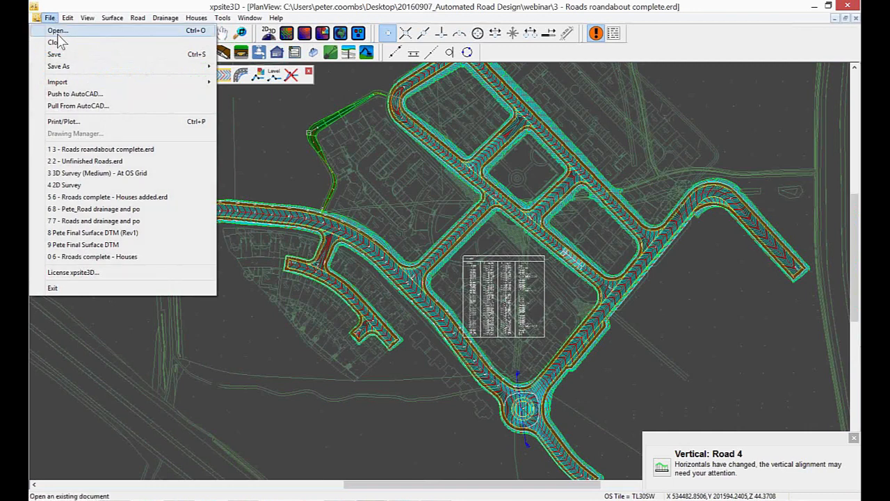
{"action": "left_click", "coordinate": [58, 34]}
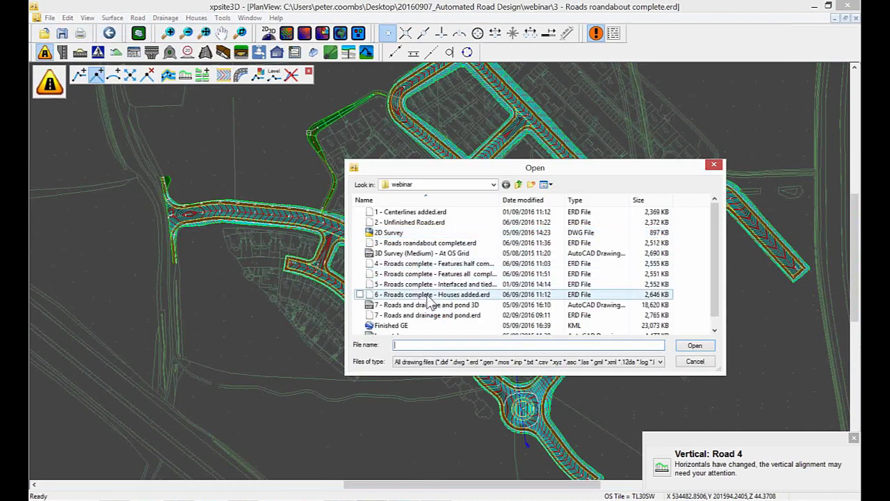
{"action": "left_click", "coordinate": [432, 294]}
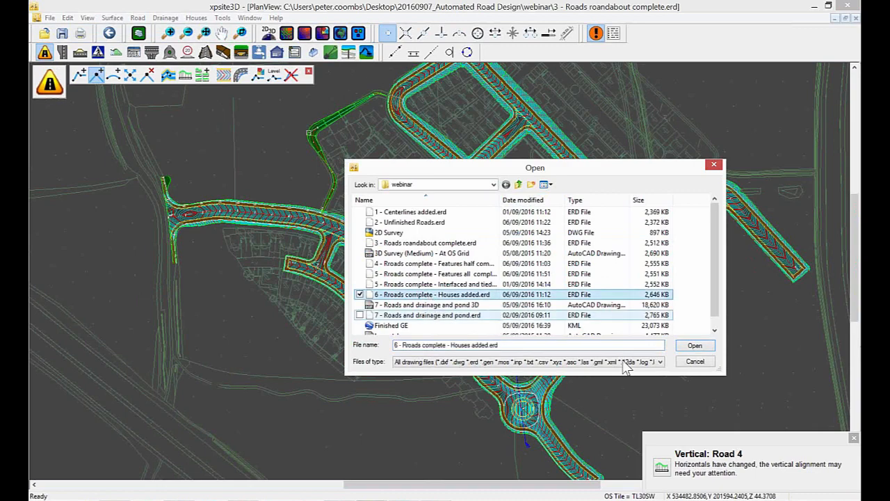
{"action": "left_click", "coordinate": [695, 345]}
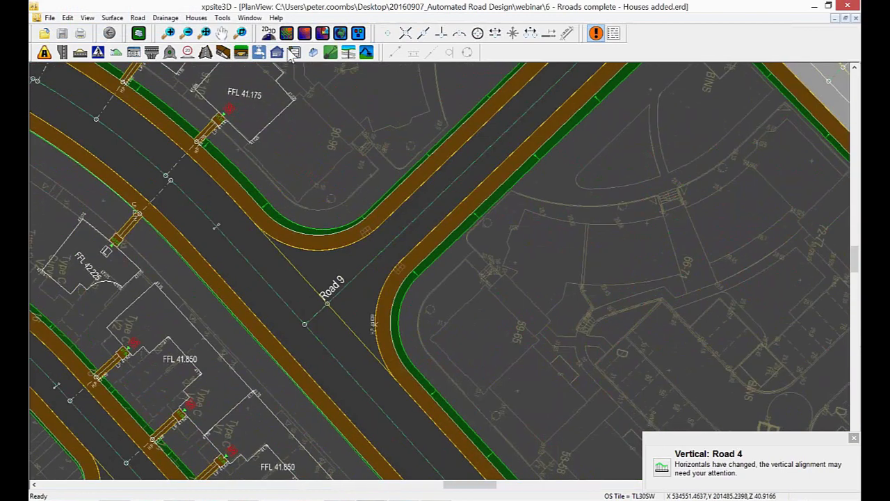
Step: Place a Cresent View house on plot 53-58 beside Road 4, just past the Road 9 junction
{"action": "left_click", "coordinate": [276, 56]}
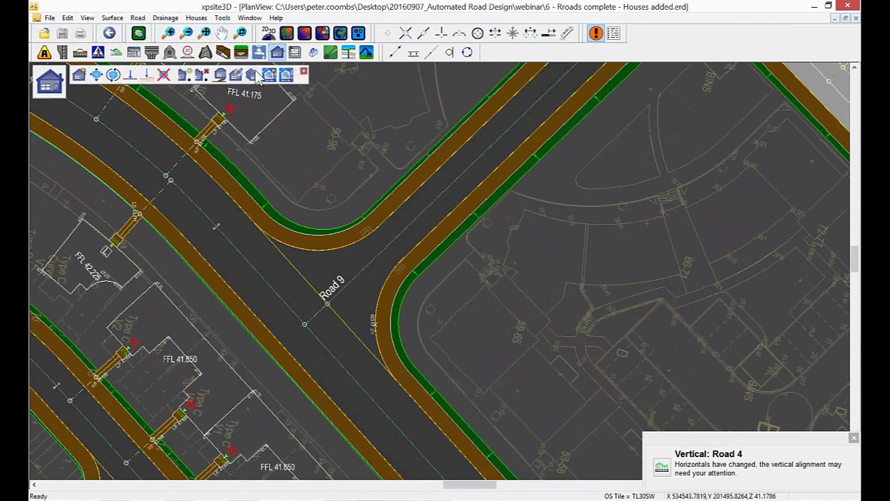
{"action": "left_click", "coordinate": [80, 76]}
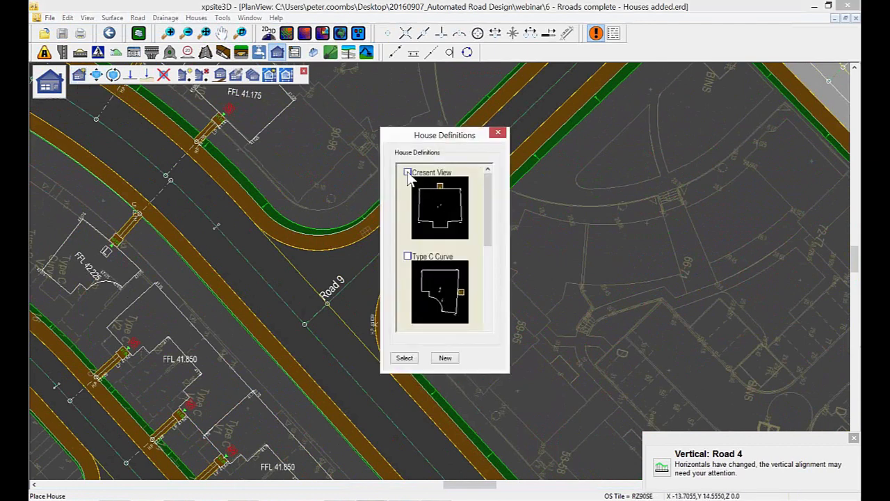
{"action": "left_click", "coordinate": [408, 173]}
{"action": "left_click_drag", "start_coordinate": [489, 200], "coordinate": [483, 226]}
{"action": "left_click", "coordinate": [405, 359]}
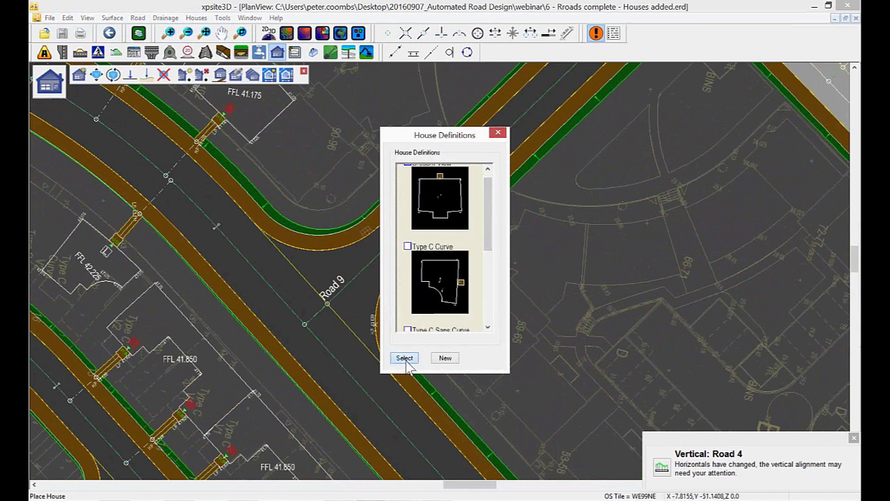
{"action": "scroll", "coordinate": [488, 388], "scroll_direction": "up", "scroll_amount": 2}
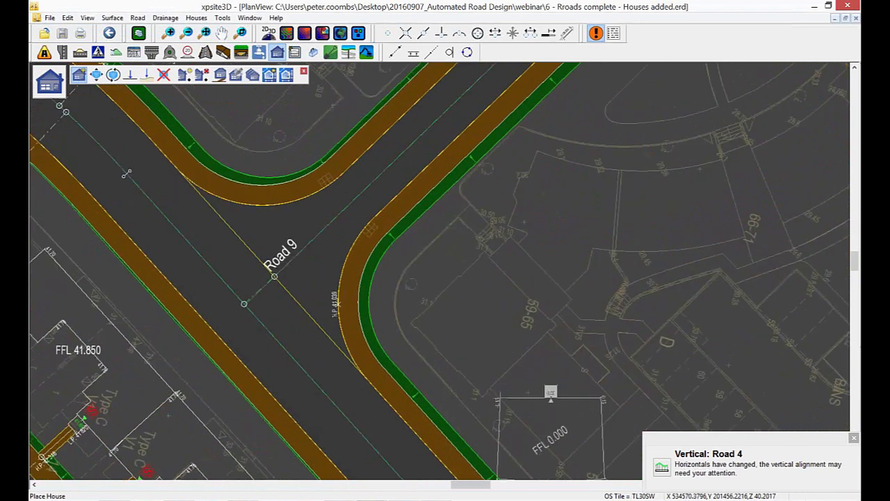
{"action": "middle_click_drag", "start_coordinate": [567, 446], "coordinate": [456, 306]}
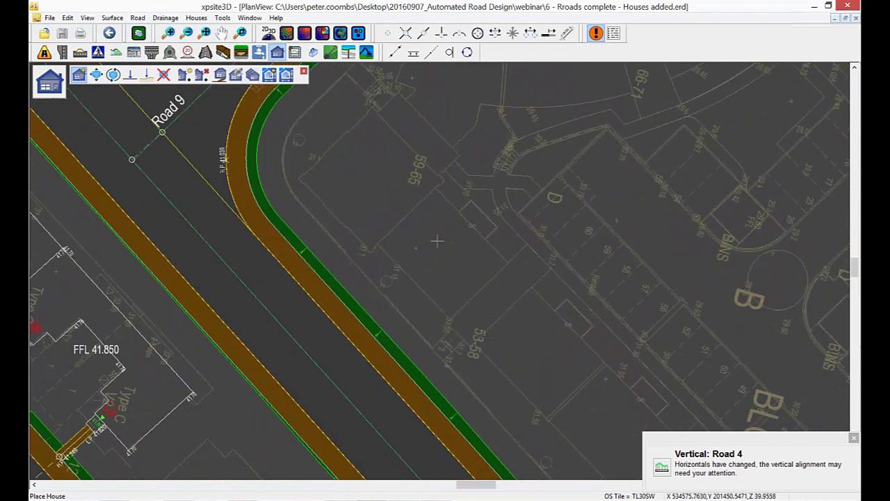
{"action": "left_click", "coordinate": [388, 34]}
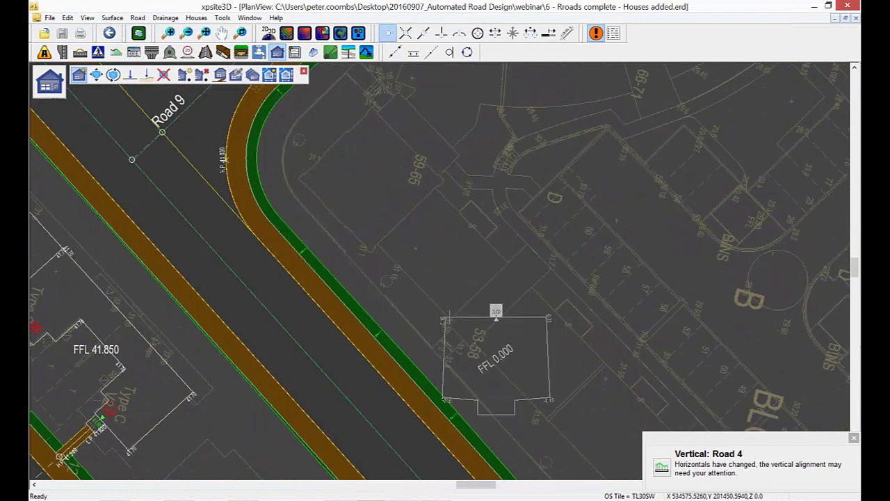
{"action": "left_click", "coordinate": [501, 314]}
Step: Place a second Cresent View house on plot 47-52 further along Road 4 and finish placing houses
{"action": "middle_click_drag", "start_coordinate": [461, 337], "coordinate": [371, 172]}
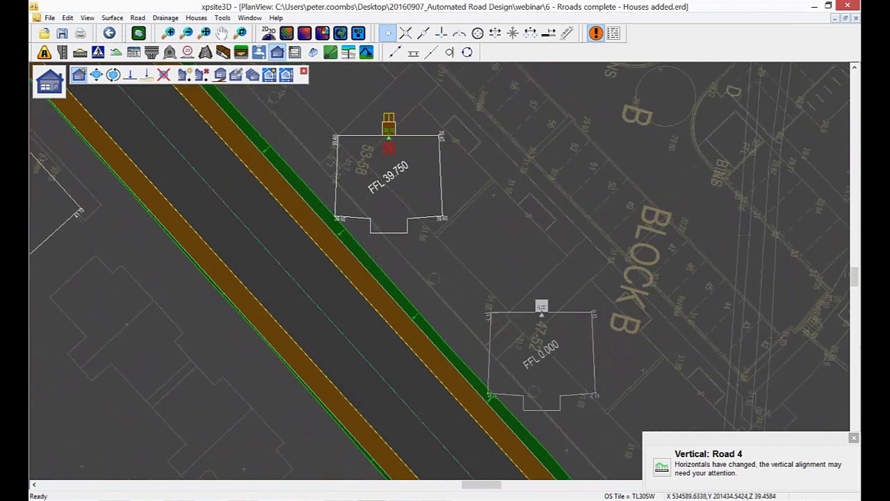
{"action": "left_click", "coordinate": [508, 311]}
{"action": "right_click", "coordinate": [379, 260]}
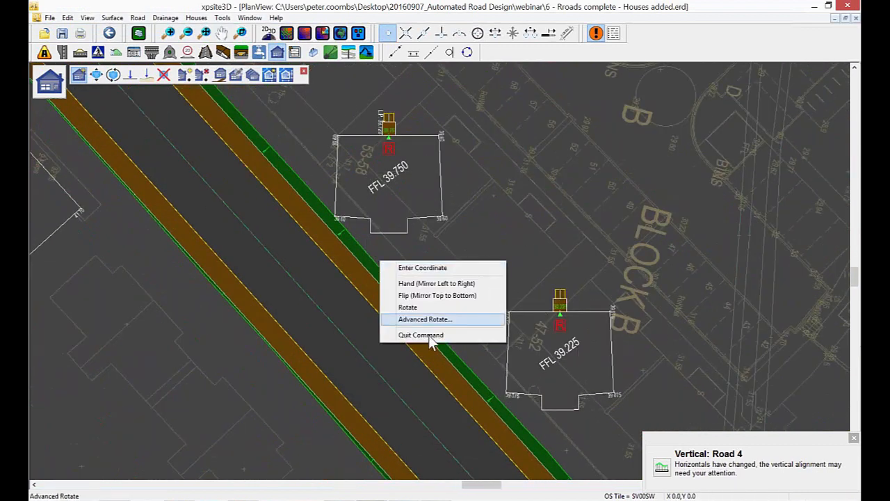
{"action": "left_click", "coordinate": [428, 334]}
{"action": "middle_click_drag", "start_coordinate": [468, 197], "coordinate": [462, 264]}
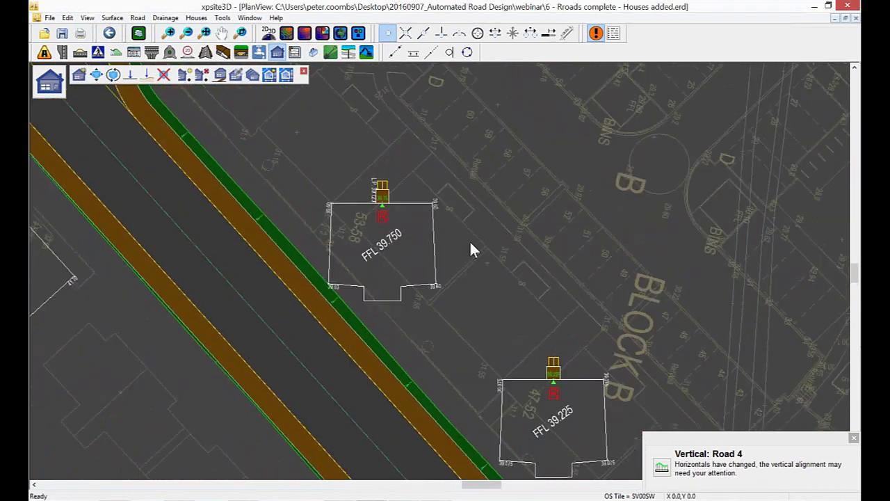
Step: Turn the first house to face Road 4 and link its path to the road, creating the junction with 0.01 m radii
{"action": "left_click", "coordinate": [131, 76]}
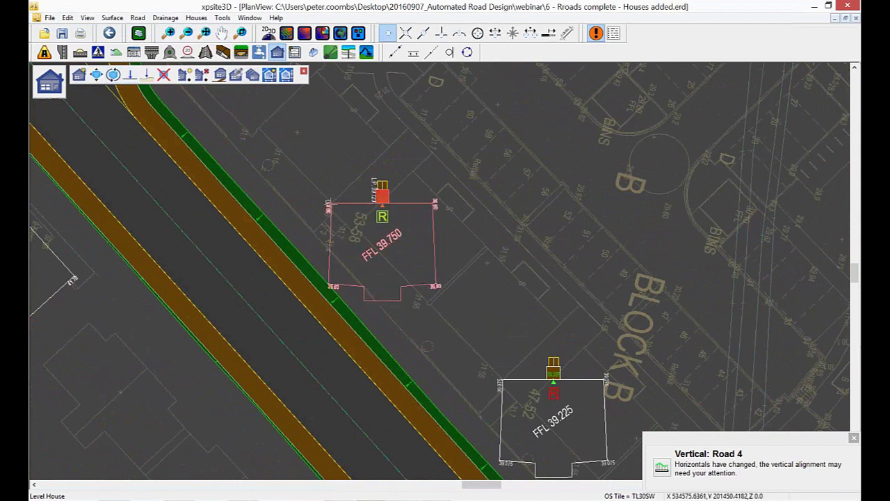
{"action": "left_click", "coordinate": [436, 207]}
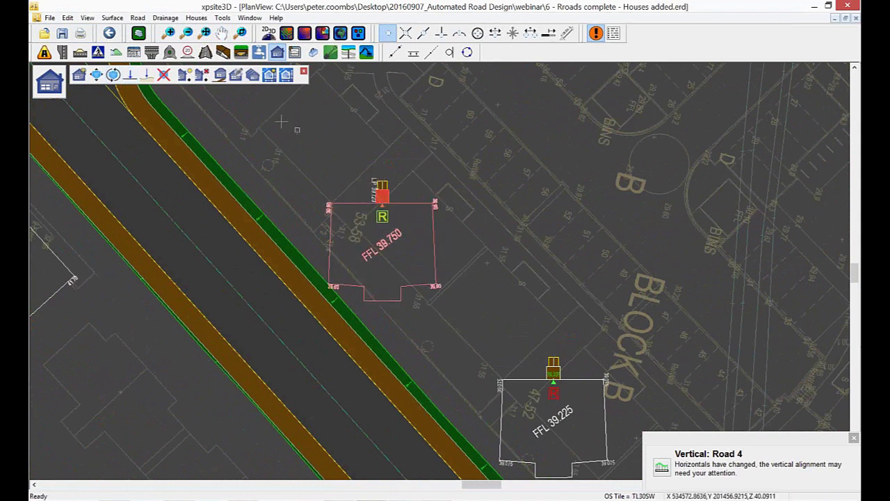
{"action": "middle_click_drag", "start_coordinate": [261, 128], "coordinate": [260, 149]}
{"action": "left_click", "coordinate": [260, 147]}
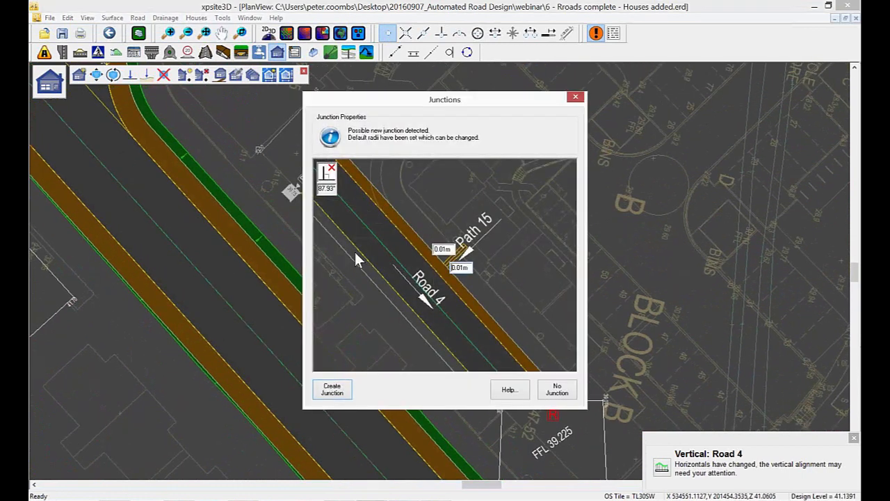
{"action": "left_click", "coordinate": [334, 391]}
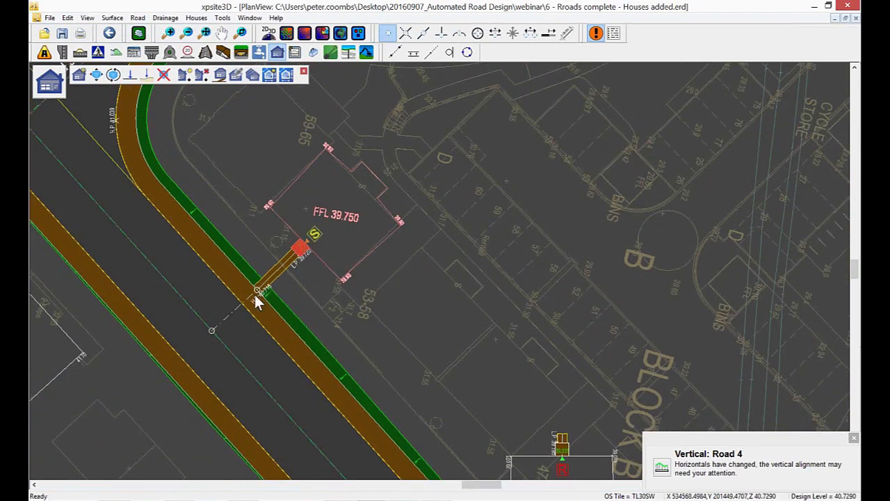
{"action": "scroll", "coordinate": [254, 294], "scroll_direction": "down", "scroll_amount": 2}
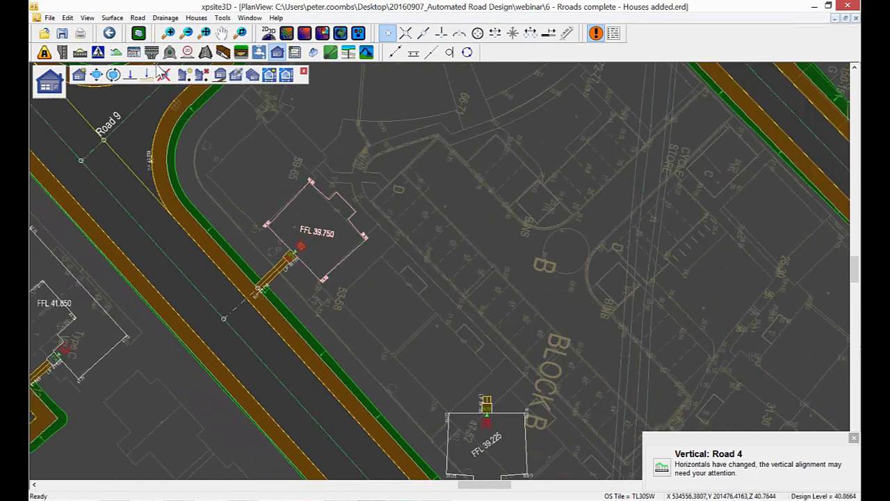
{"action": "left_click", "coordinate": [304, 73]}
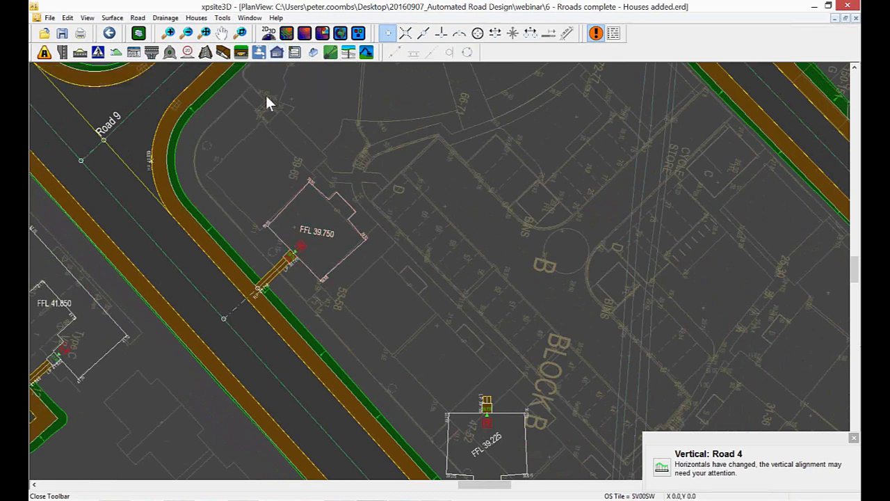
Step: Create a long section line from behind the first house across Road 4 and show the section in an enlarged section view
{"action": "left_click", "coordinate": [295, 53]}
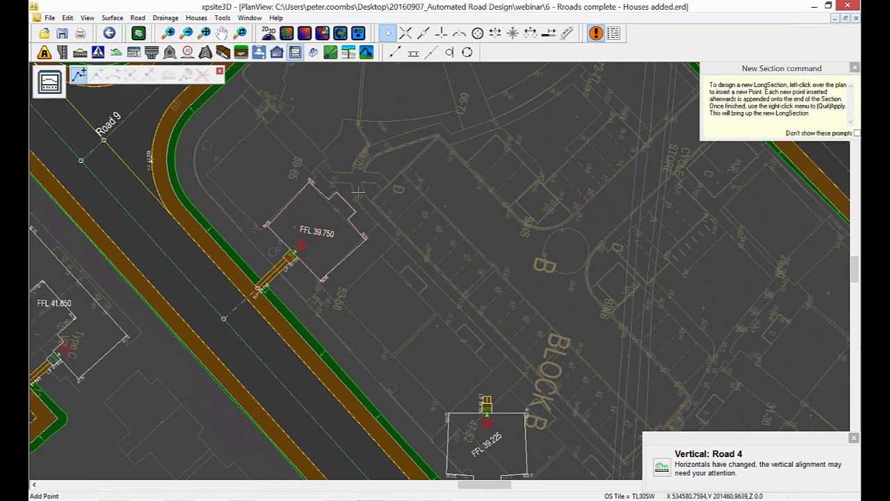
{"action": "right_click", "coordinate": [175, 382]}
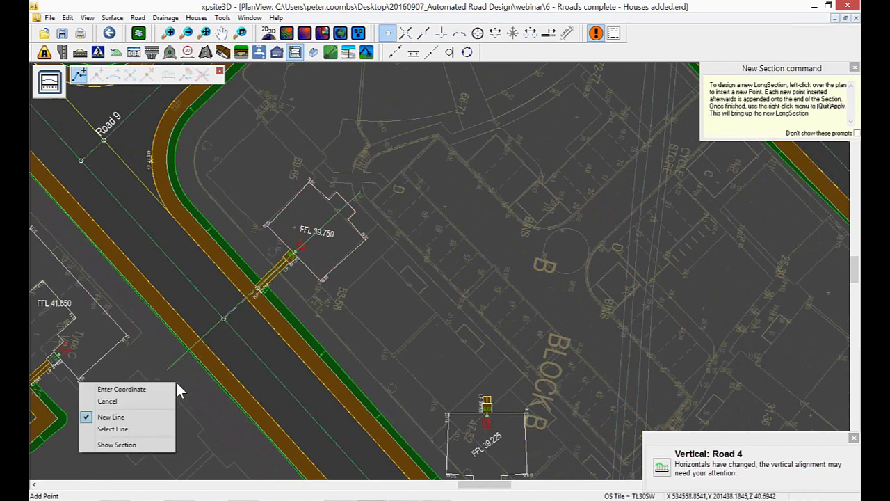
{"action": "left_click", "coordinate": [137, 445]}
{"action": "left_click_drag", "start_coordinate": [329, 344], "coordinate": [339, 179]}
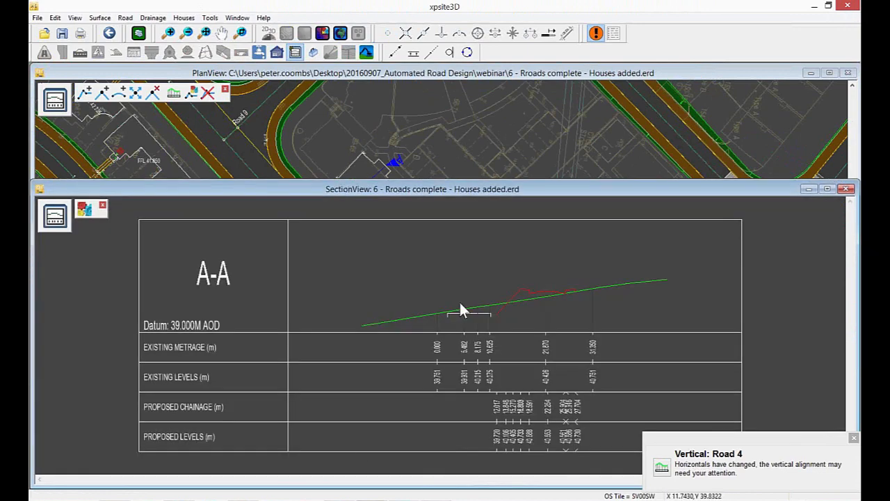
Step: Examine the house, path and road levels against existing ground in section A-A, and return to the plan view
{"action": "scroll", "coordinate": [514, 307], "scroll_direction": "up", "scroll_amount": 1}
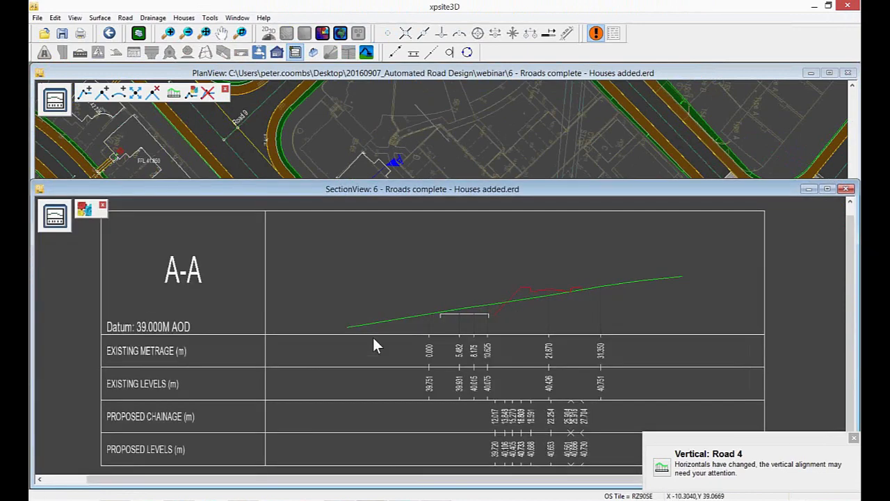
{"action": "scroll", "coordinate": [374, 338], "scroll_direction": "down", "scroll_amount": 1}
{"action": "scroll", "coordinate": [475, 315], "scroll_direction": "up", "scroll_amount": 5}
{"action": "scroll", "coordinate": [498, 321], "scroll_direction": "up", "scroll_amount": 3}
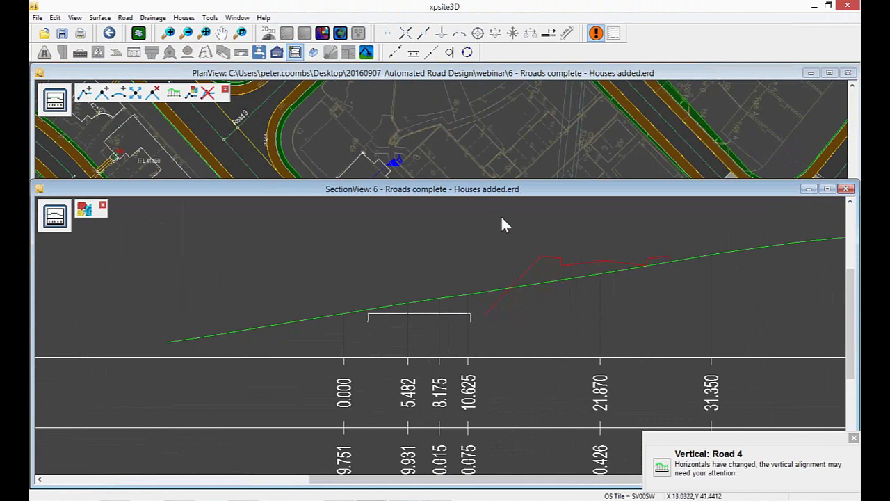
{"action": "left_click", "coordinate": [458, 73]}
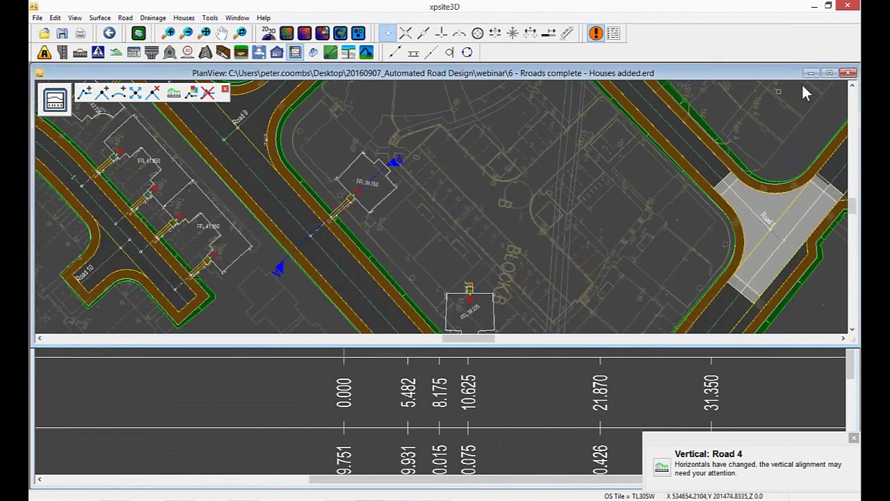
Step: Maximise the plan view, leave the section tools, and check the design cut and fill volumes for the roads
{"action": "left_click", "coordinate": [829, 73]}
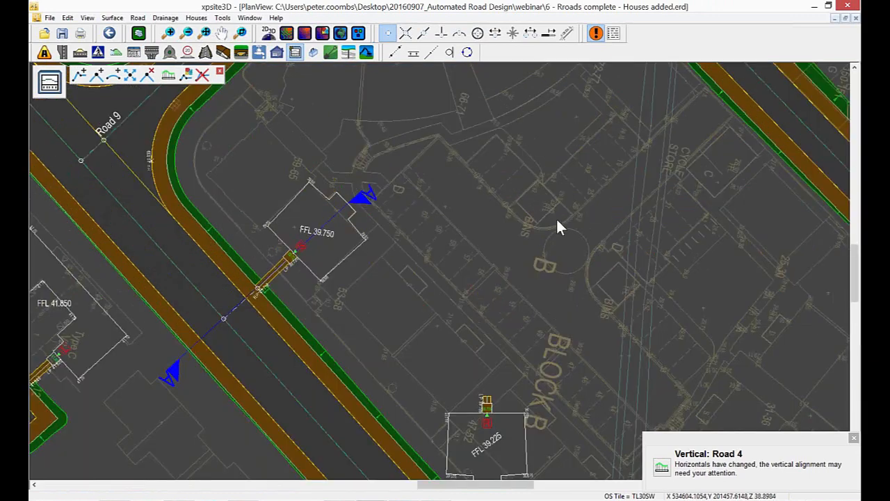
{"action": "scroll", "coordinate": [560, 226], "scroll_direction": "down", "scroll_amount": 5}
{"action": "scroll", "coordinate": [557, 218], "scroll_direction": "down", "scroll_amount": 1}
{"action": "middle_click_drag", "start_coordinate": [558, 214], "coordinate": [496, 269]}
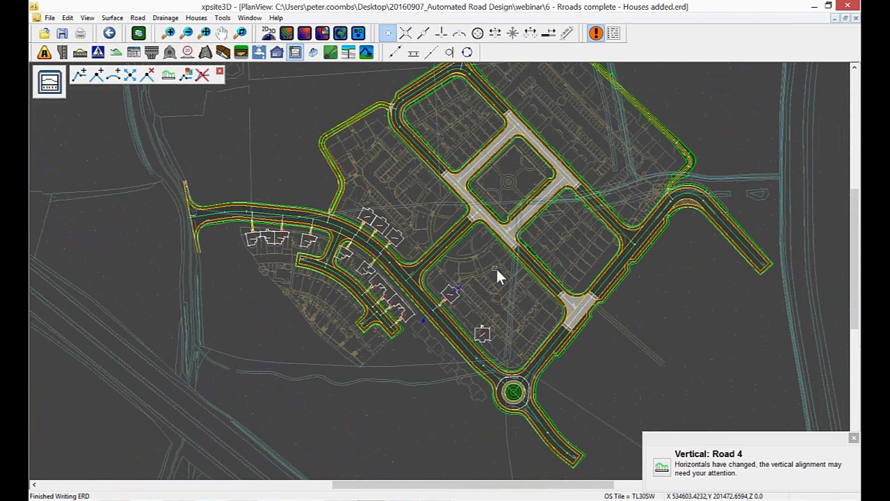
{"action": "key", "text": "Escape"}
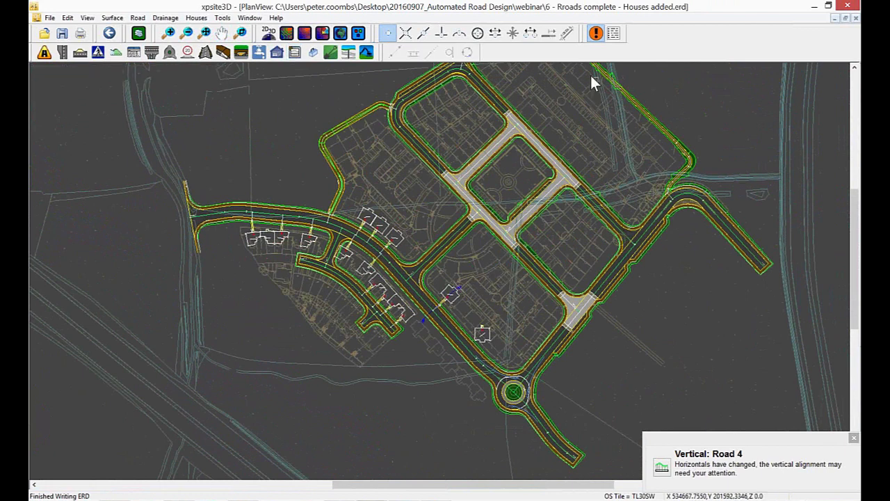
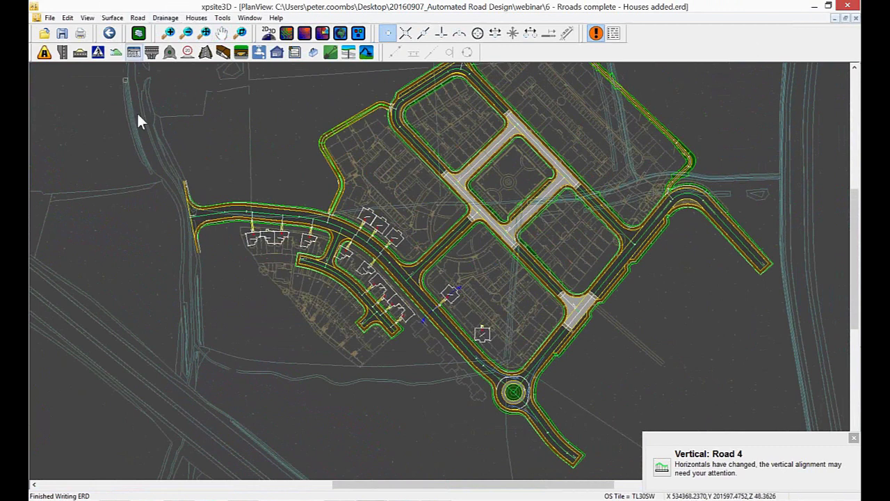
{"action": "left_click", "coordinate": [140, 23]}
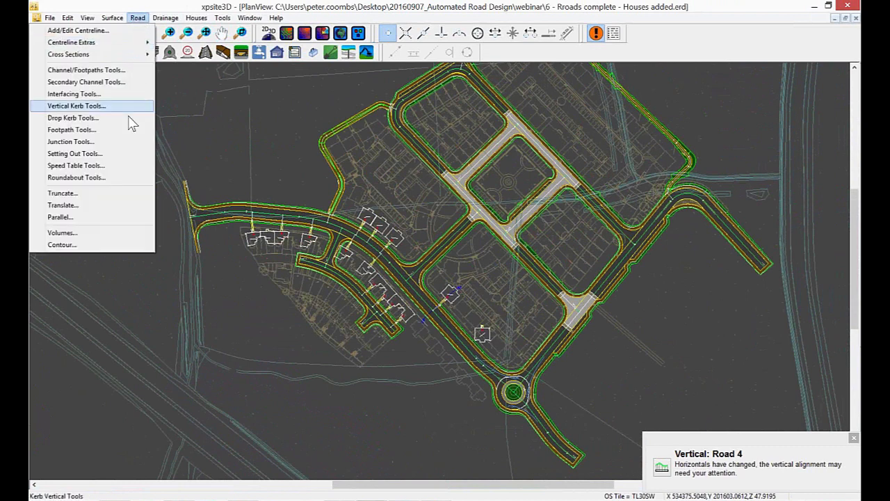
{"action": "left_click", "coordinate": [97, 233]}
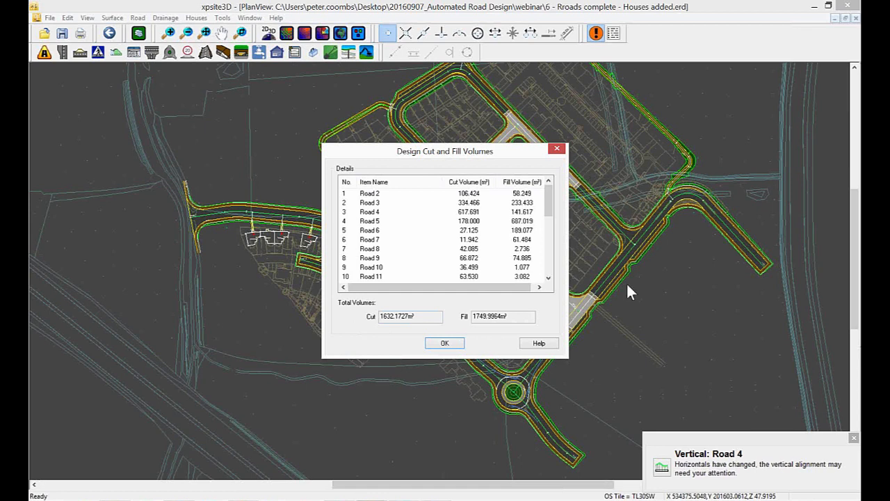
{"action": "left_click", "coordinate": [558, 151]}
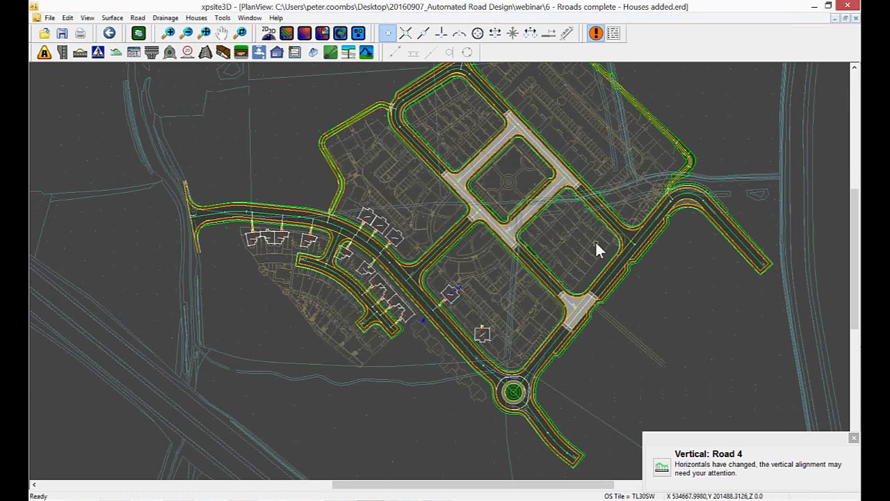
Step: Dismiss the alignment notice and start a new surface drainage run with four manholes, from the northern road bend along the shared surface to the far junction
{"action": "scroll", "coordinate": [596, 245], "scroll_direction": "up", "scroll_amount": 3}
{"action": "scroll", "coordinate": [595, 243], "scroll_direction": "down", "scroll_amount": 3}
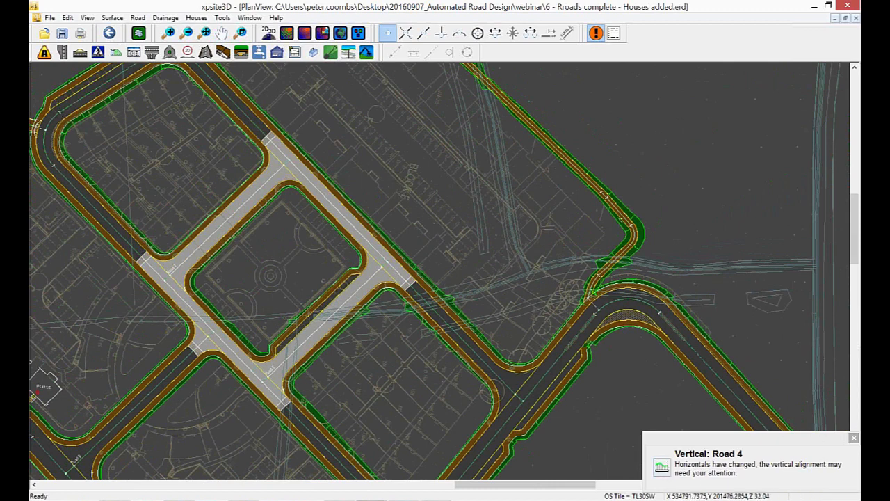
{"action": "left_click", "coordinate": [854, 439]}
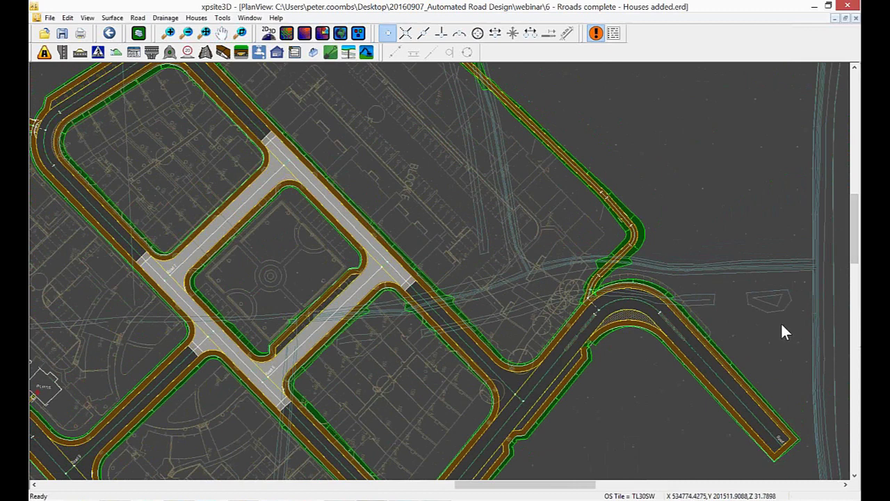
{"action": "left_click", "coordinate": [260, 55]}
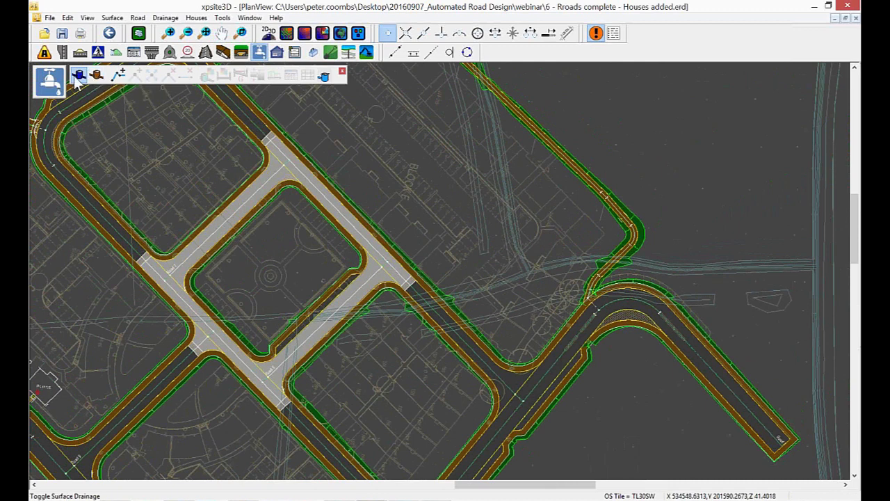
{"action": "left_click", "coordinate": [118, 75]}
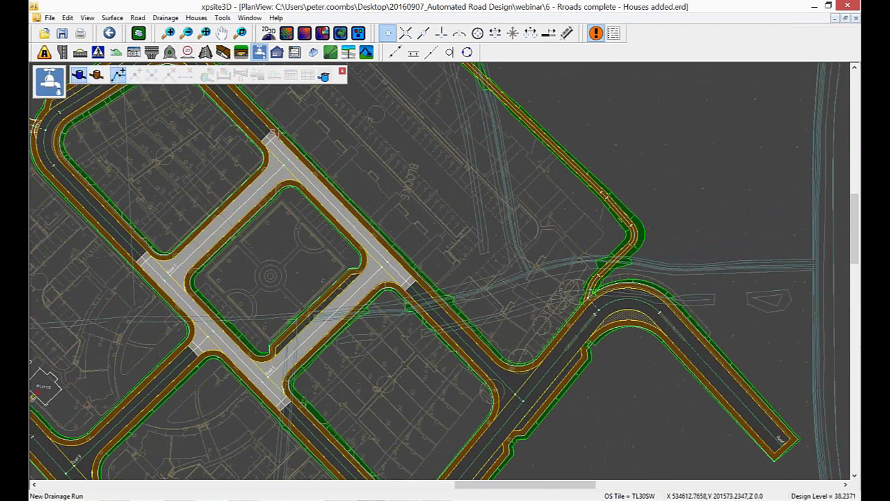
{"action": "middle_click_drag", "start_coordinate": [313, 125], "coordinate": [331, 178]}
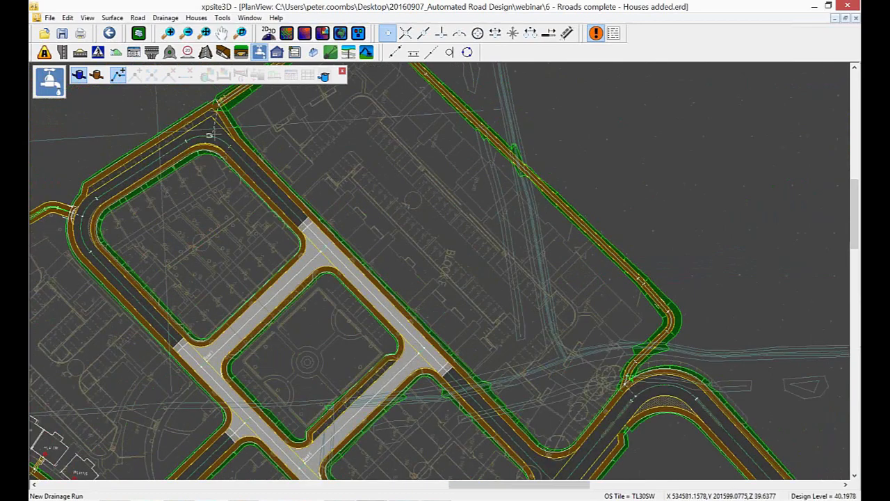
{"action": "left_click", "coordinate": [209, 135]}
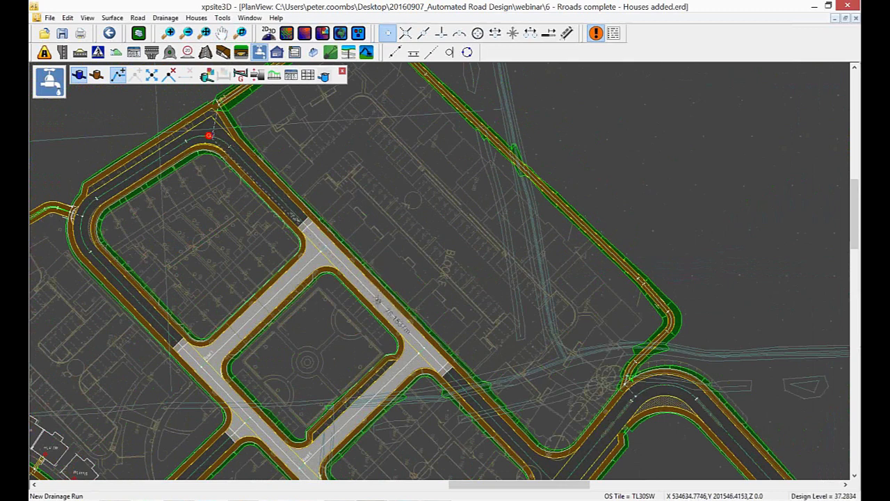
{"action": "left_click", "coordinate": [378, 301]}
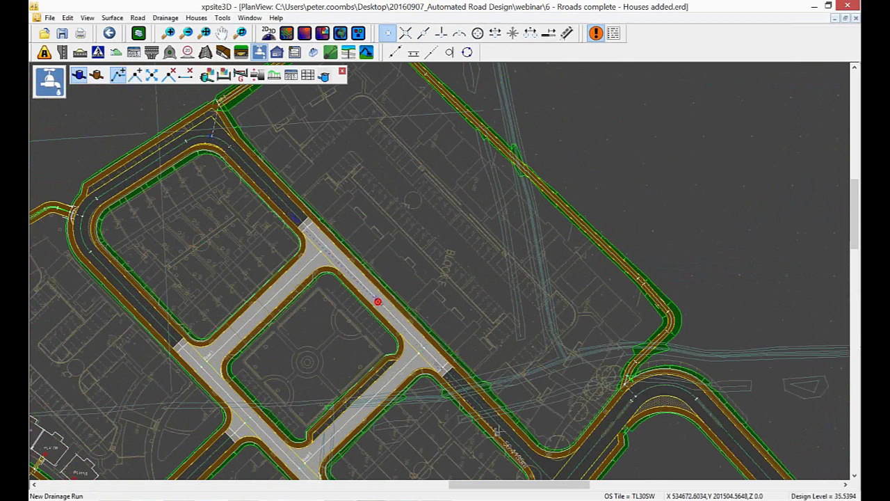
{"action": "left_click", "coordinate": [535, 466]}
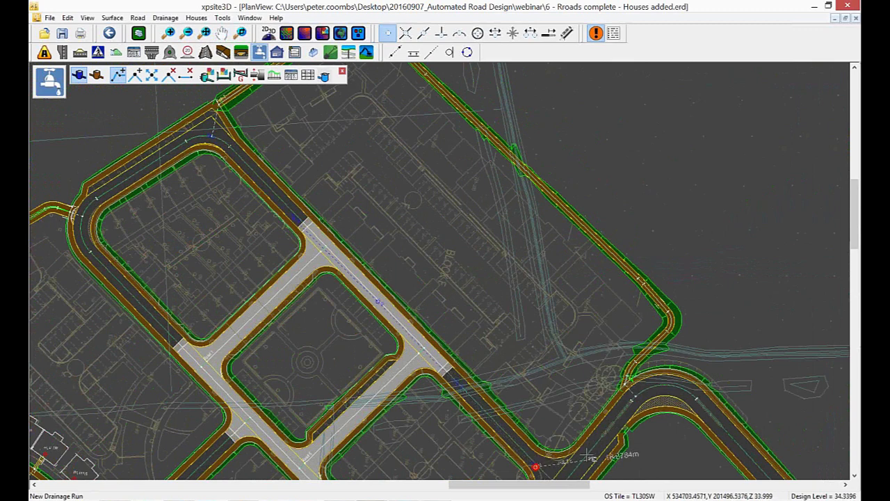
{"action": "left_click", "coordinate": [594, 459]}
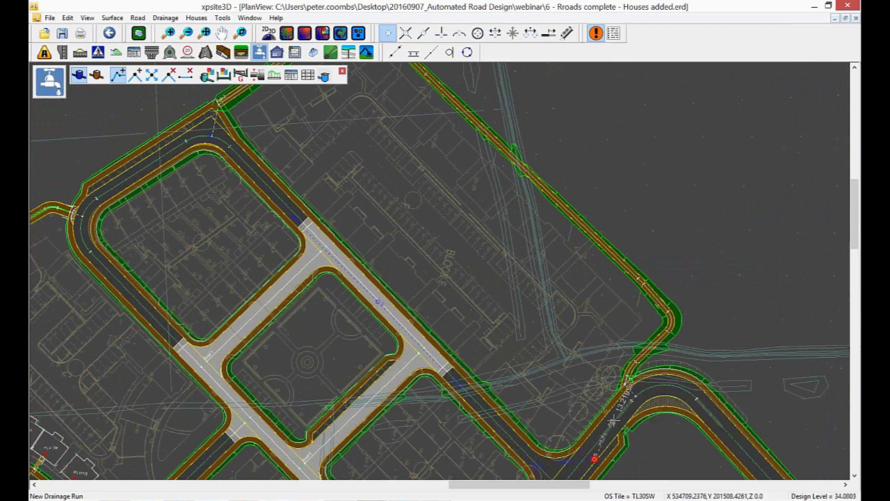
Step: Extend the drainage run southeast into the open field between the roads with two more manholes, and finish the run
{"action": "middle_click_drag", "start_coordinate": [615, 420], "coordinate": [477, 178]}
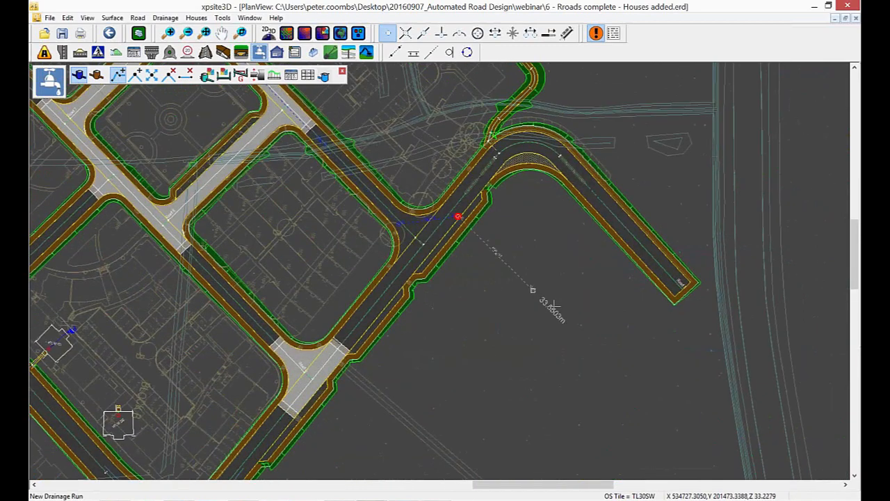
{"action": "left_click", "coordinate": [542, 298]}
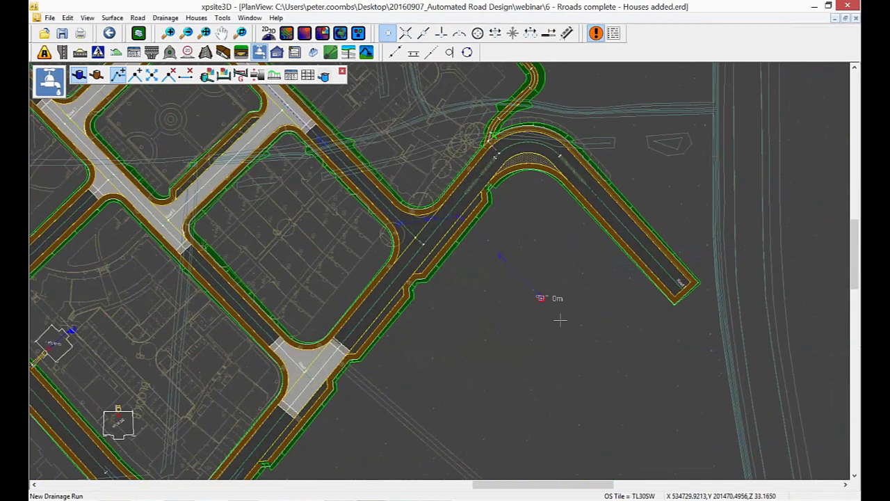
{"action": "left_click", "coordinate": [595, 356]}
{"action": "right_click", "coordinate": [595, 356]}
{"action": "left_click", "coordinate": [570, 380]}
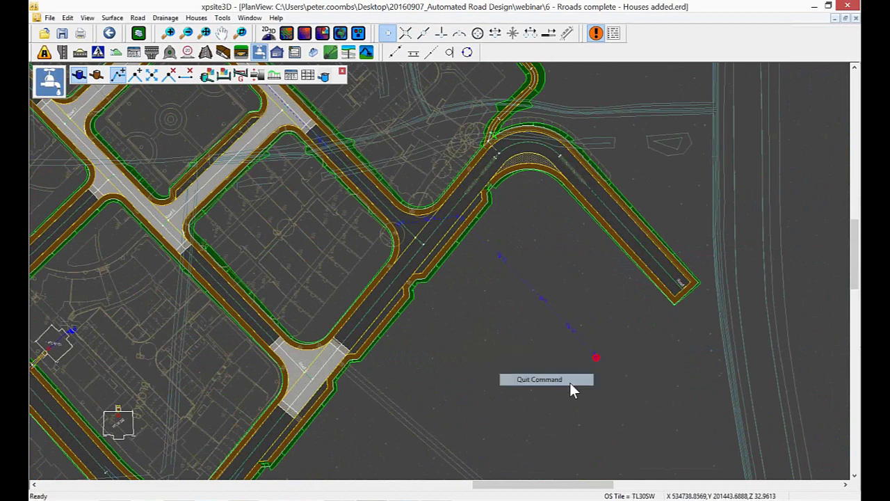
Step: Add a manhole to the existing drainage run where Road 7 meets the upper shared-surface road
{"action": "middle_click_drag", "start_coordinate": [325, 239], "coordinate": [641, 417]}
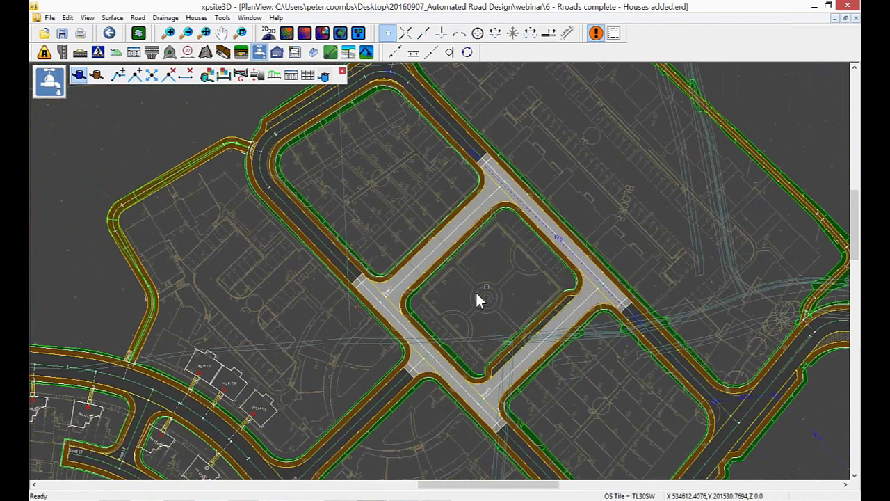
{"action": "scroll", "coordinate": [471, 305], "scroll_direction": "up", "scroll_amount": 3}
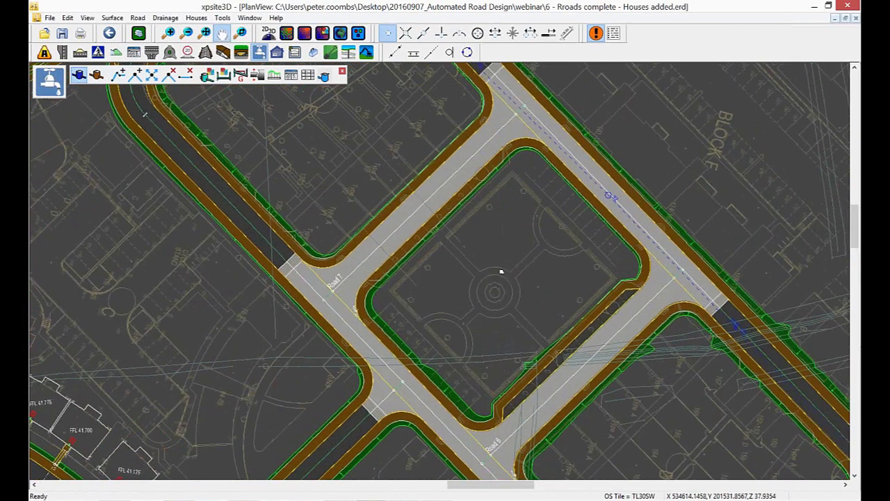
{"action": "scroll", "coordinate": [501, 272], "scroll_direction": "down", "scroll_amount": 2}
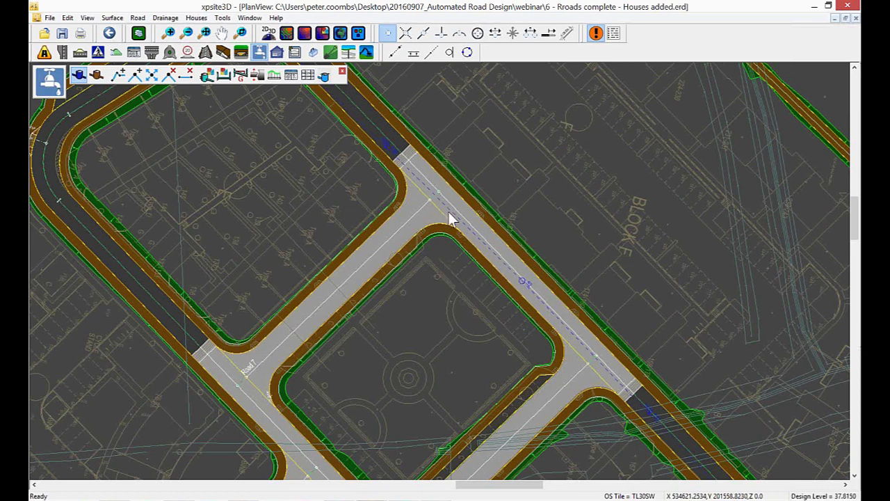
{"action": "left_click", "coordinate": [136, 75]}
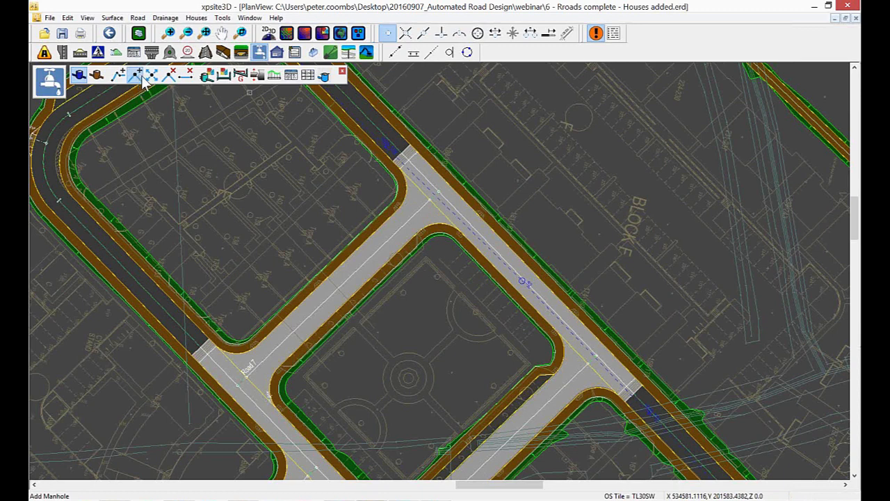
{"action": "left_click", "coordinate": [440, 200]}
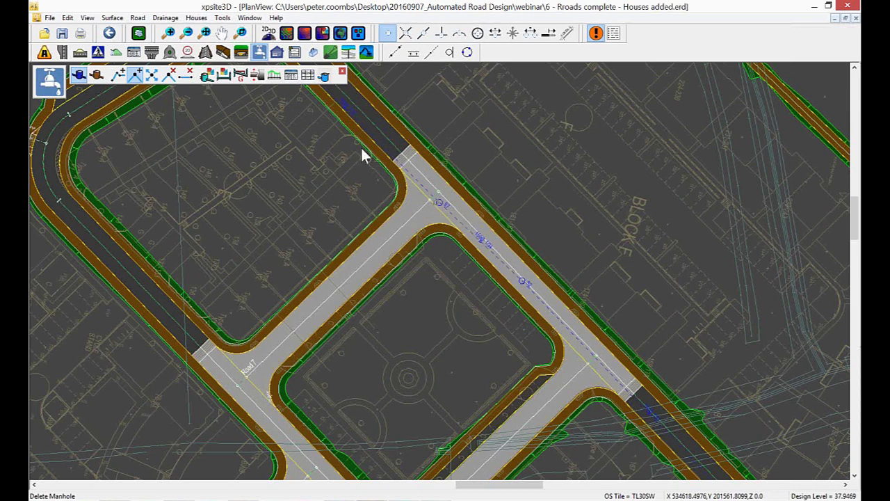
Step: Draw a branch drainage run along Road 7 from its southwestern end to the junction manhole, and finish it
{"action": "left_click", "coordinate": [119, 78]}
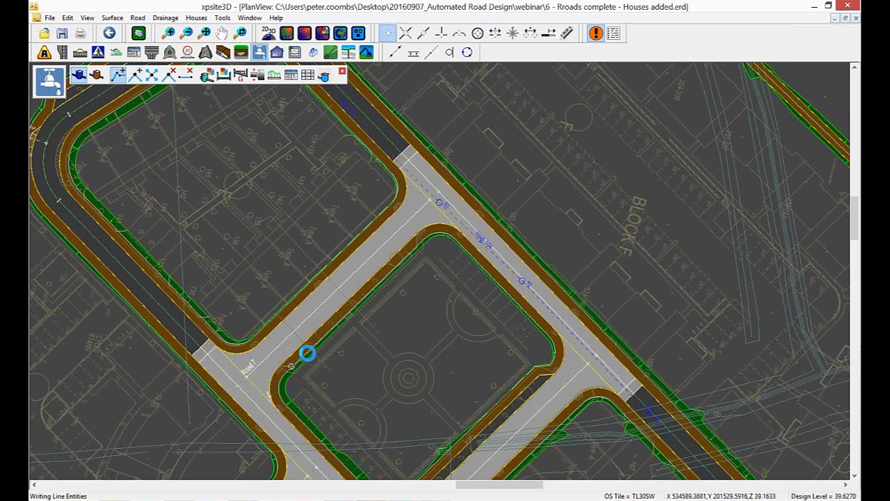
{"action": "left_click", "coordinate": [259, 349]}
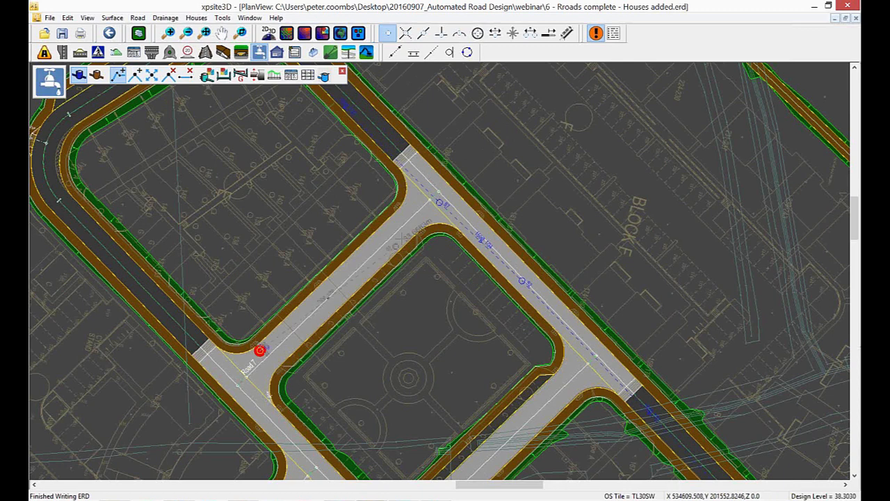
{"action": "left_click", "coordinate": [432, 202]}
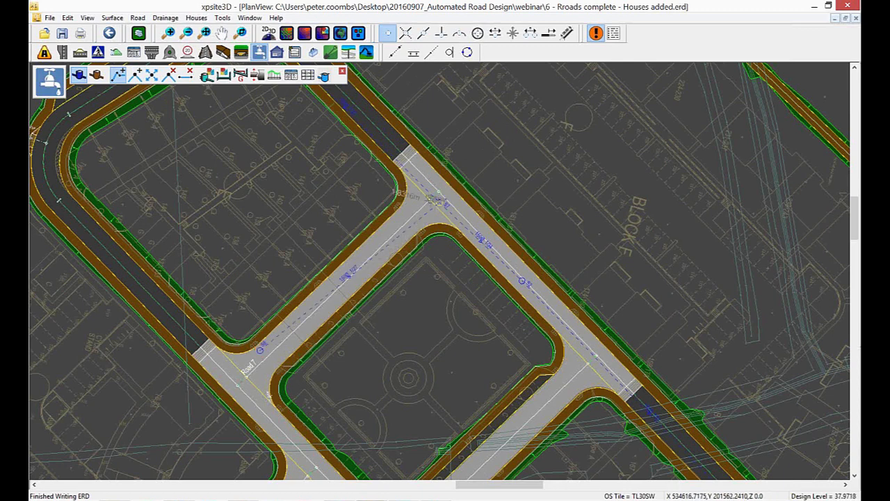
{"action": "right_click", "coordinate": [442, 217]}
{"action": "left_click", "coordinate": [418, 239]}
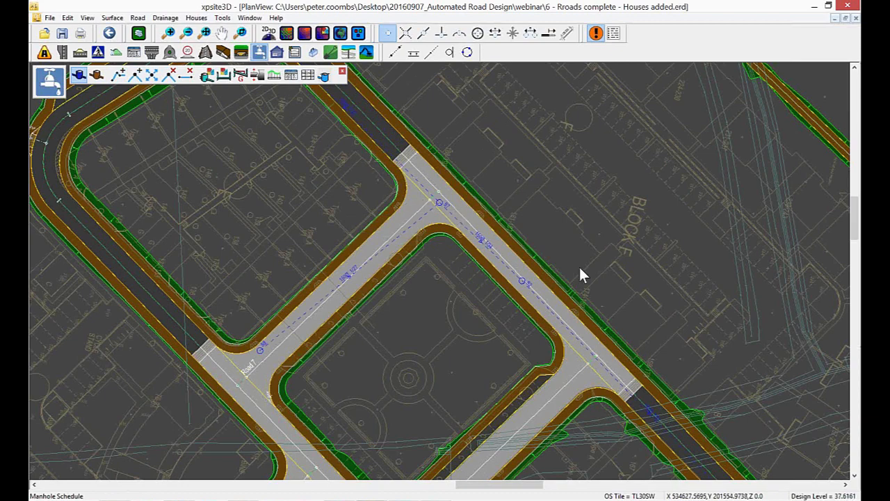
Step: Start a new pond earthwork in the open field beside the last manhole of the drainage run
{"action": "middle_click_drag", "start_coordinate": [596, 280], "coordinate": [277, 45]}
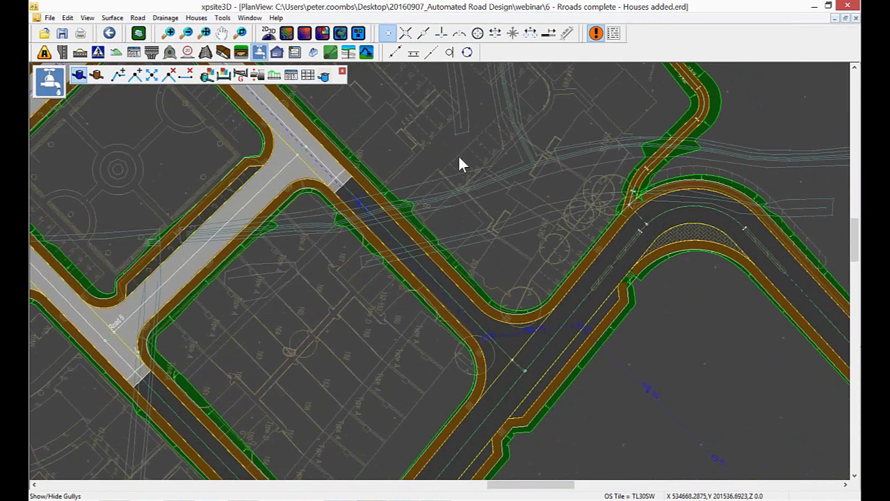
{"action": "middle_click_drag", "start_coordinate": [663, 361], "coordinate": [381, 204]}
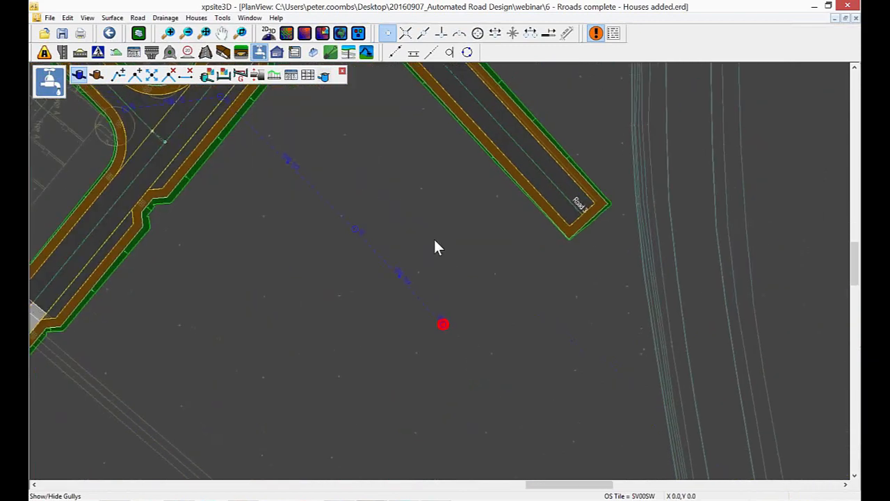
{"action": "middle_click_drag", "start_coordinate": [451, 251], "coordinate": [378, 121]}
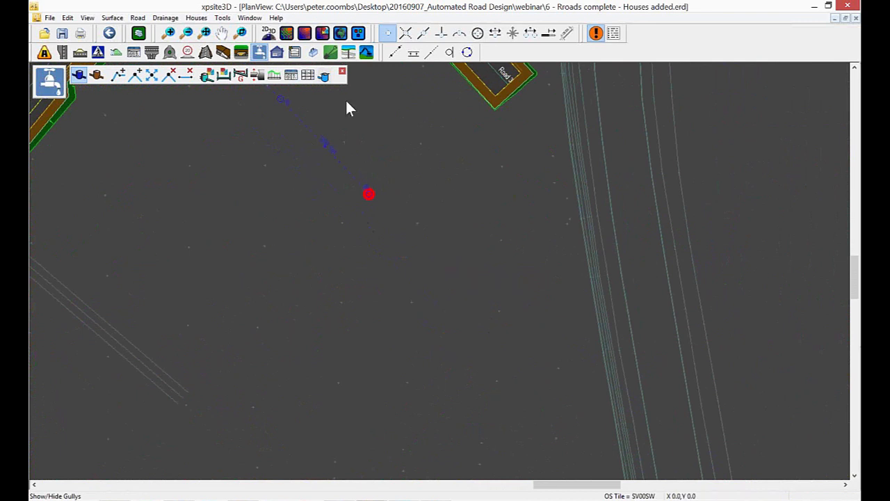
{"action": "left_click", "coordinate": [368, 53]}
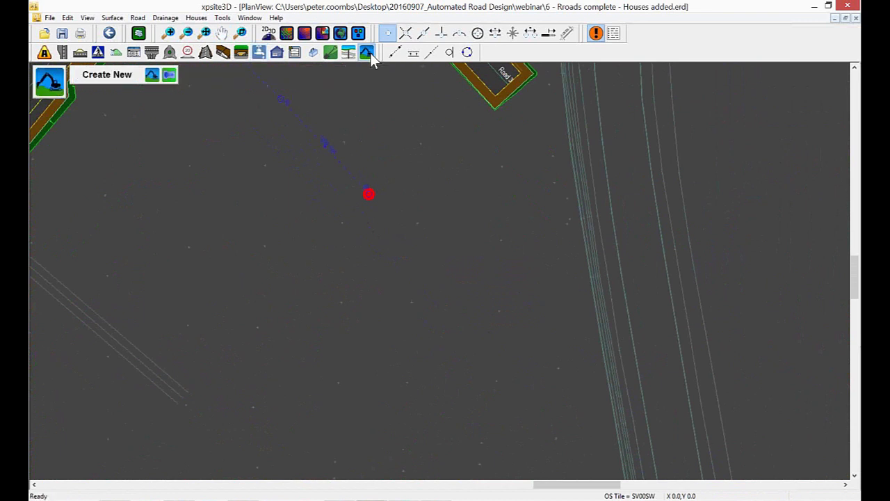
{"action": "left_click", "coordinate": [170, 76]}
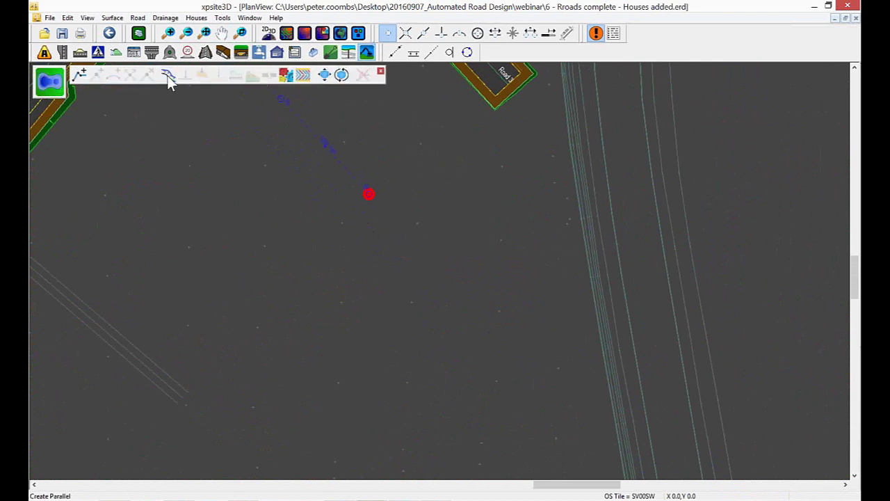
Step: Draw a closed eight-cornered pond outline with a narrowed waist, starting just below the end manhole and running southeast, and finish the line
{"action": "left_click", "coordinate": [79, 75]}
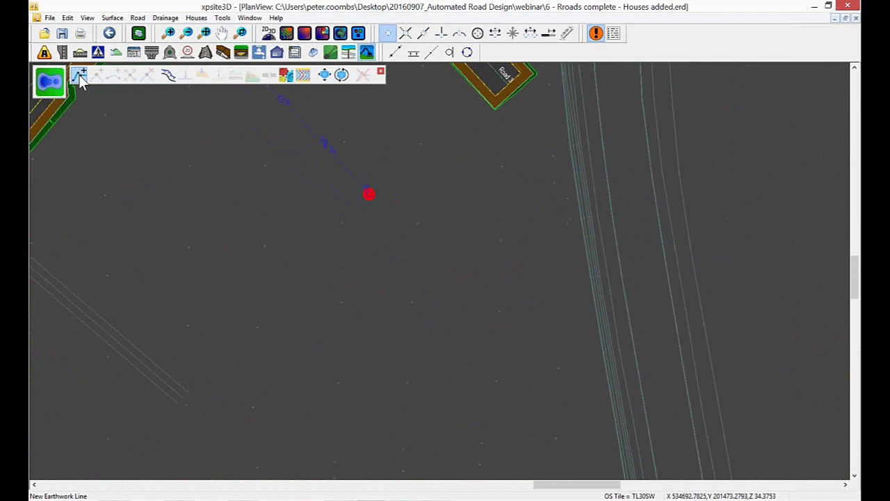
{"action": "left_click", "coordinate": [370, 208]}
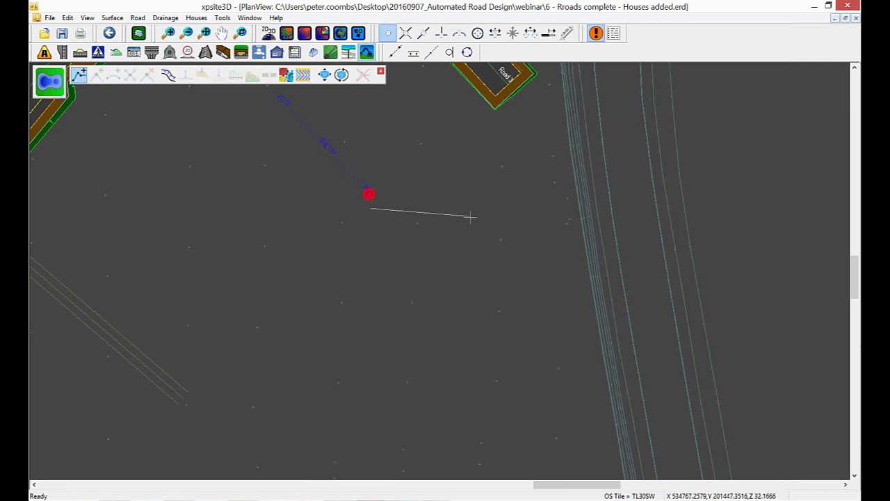
{"action": "left_click", "coordinate": [470, 219]}
{"action": "left_click", "coordinate": [461, 295]}
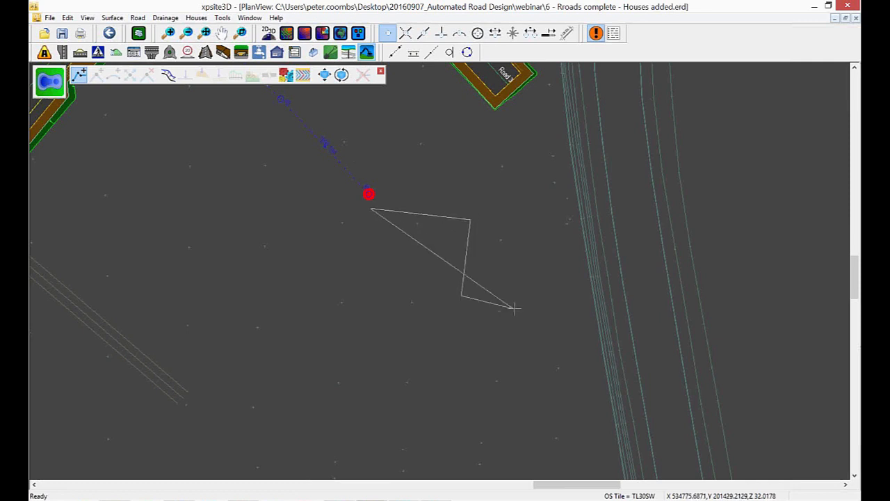
{"action": "left_click", "coordinate": [541, 313]}
{"action": "left_click", "coordinate": [523, 400]}
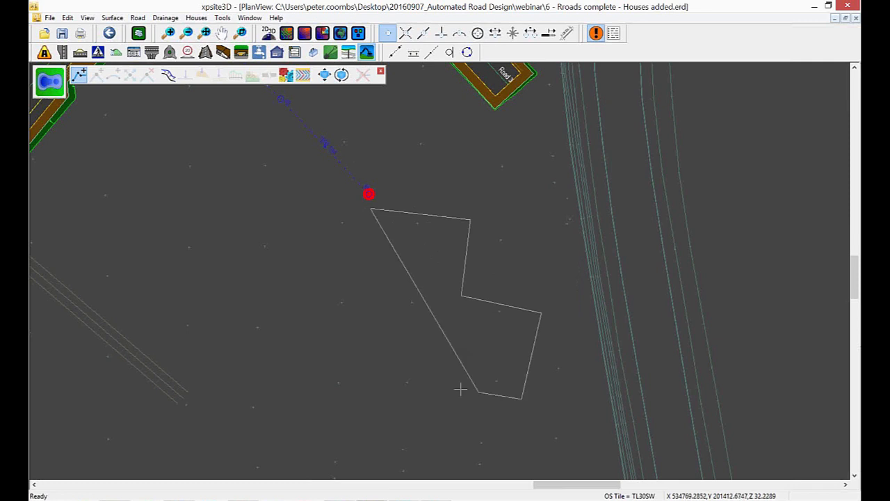
{"action": "left_click", "coordinate": [435, 390]}
{"action": "right_click", "coordinate": [427, 398]}
{"action": "left_click", "coordinate": [417, 393]}
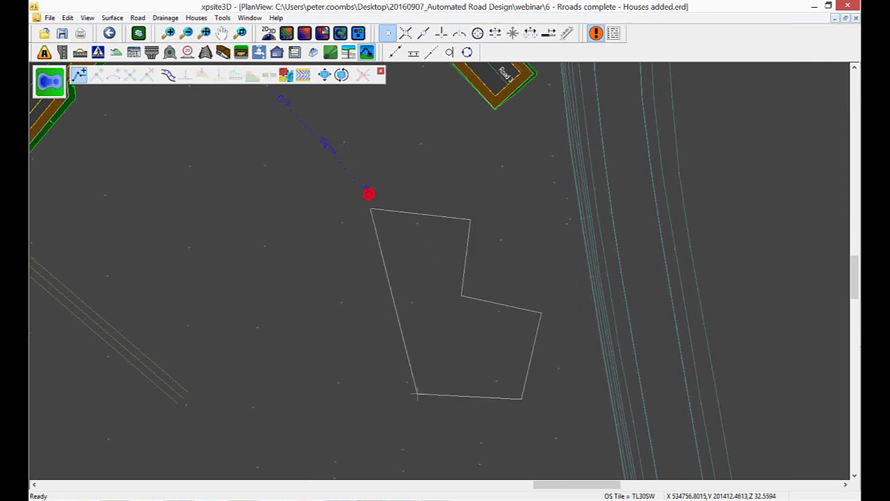
{"action": "left_click", "coordinate": [415, 323]}
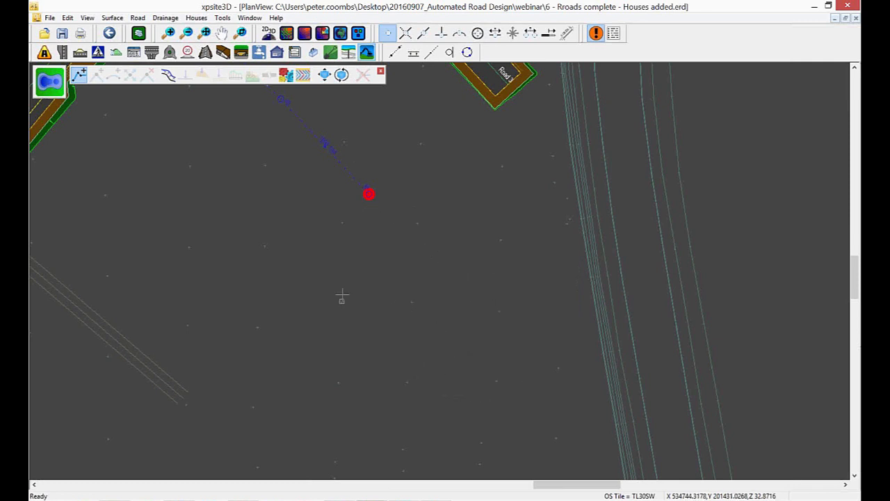
{"action": "right_click", "coordinate": [344, 285]}
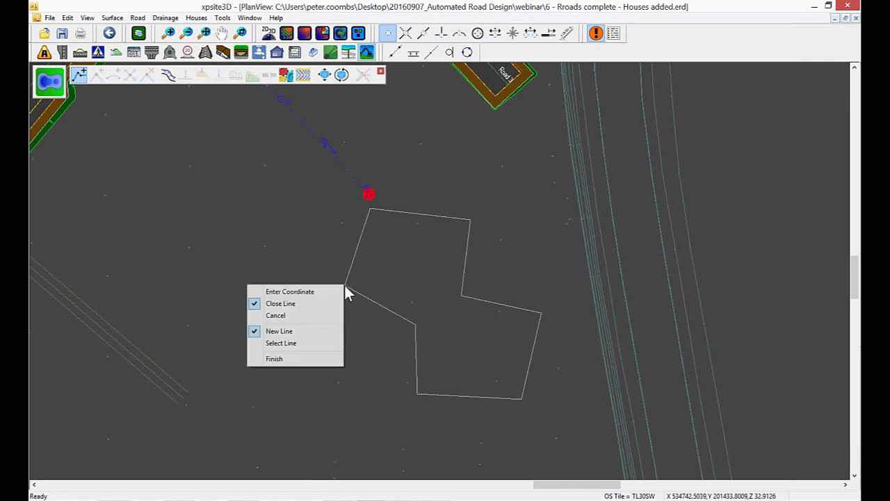
{"action": "left_click", "coordinate": [309, 360]}
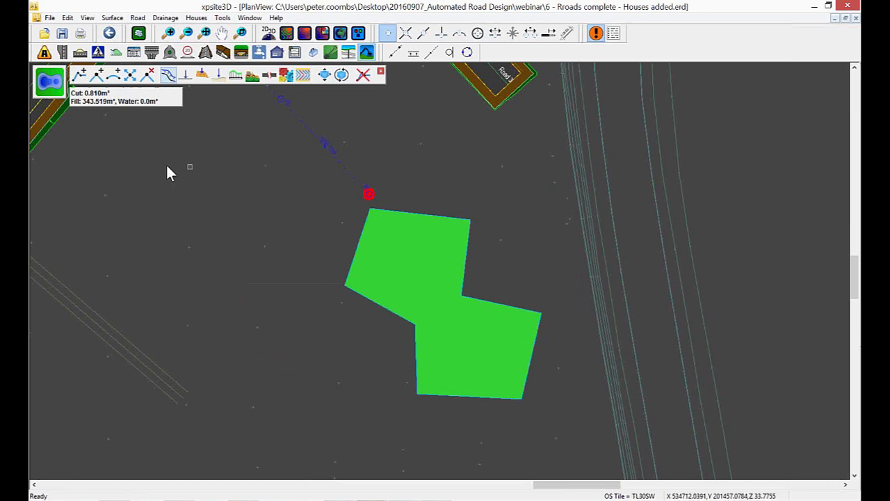
Step: Round all eight corners of the pond outline with arcs to give it a smooth figure-eight shape
{"action": "left_click", "coordinate": [116, 76]}
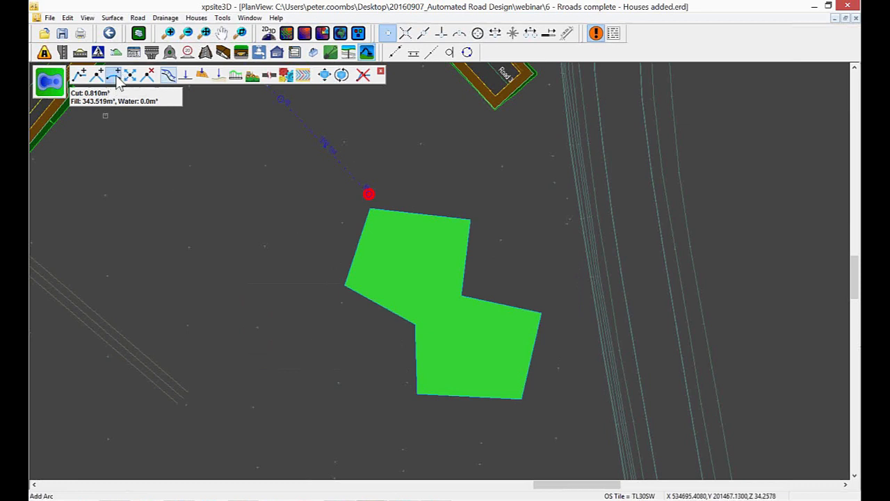
{"action": "left_click", "coordinate": [370, 211]}
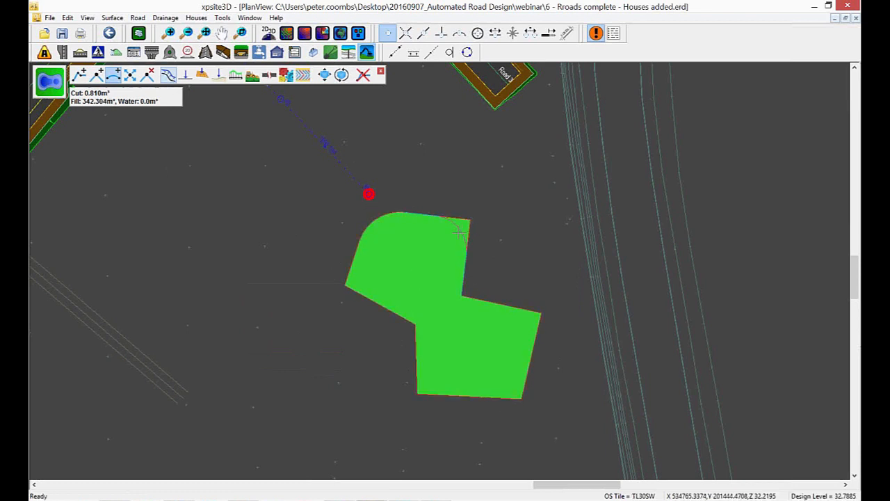
{"action": "left_click", "coordinate": [459, 242]}
{"action": "left_click", "coordinate": [462, 294]}
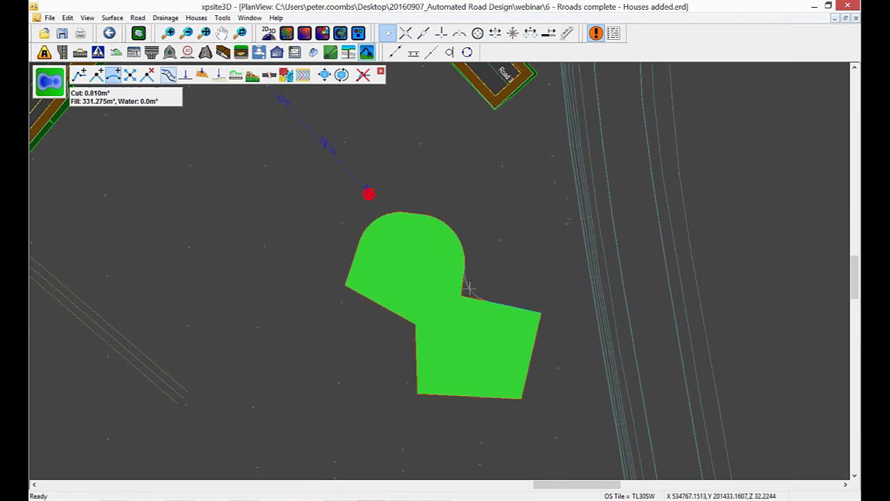
{"action": "left_click", "coordinate": [530, 325]}
{"action": "left_click", "coordinate": [521, 398]}
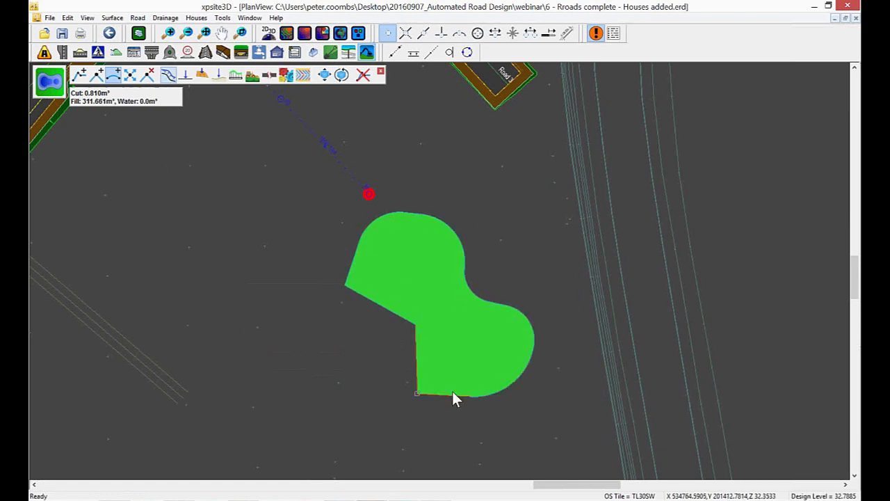
{"action": "left_click", "coordinate": [426, 388]}
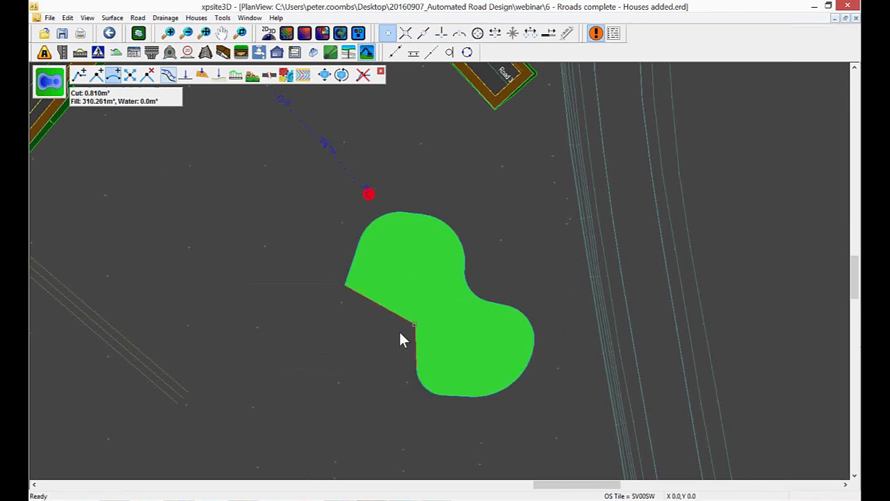
{"action": "left_click", "coordinate": [408, 337]}
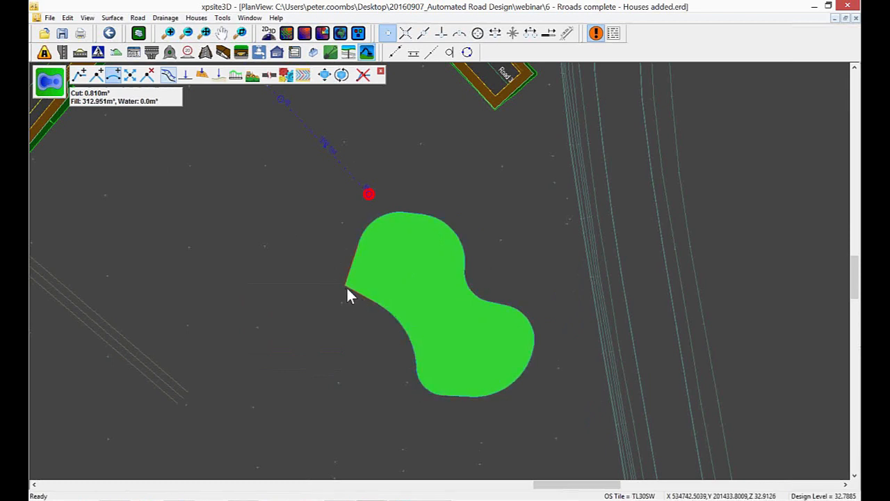
{"action": "left_click", "coordinate": [346, 286]}
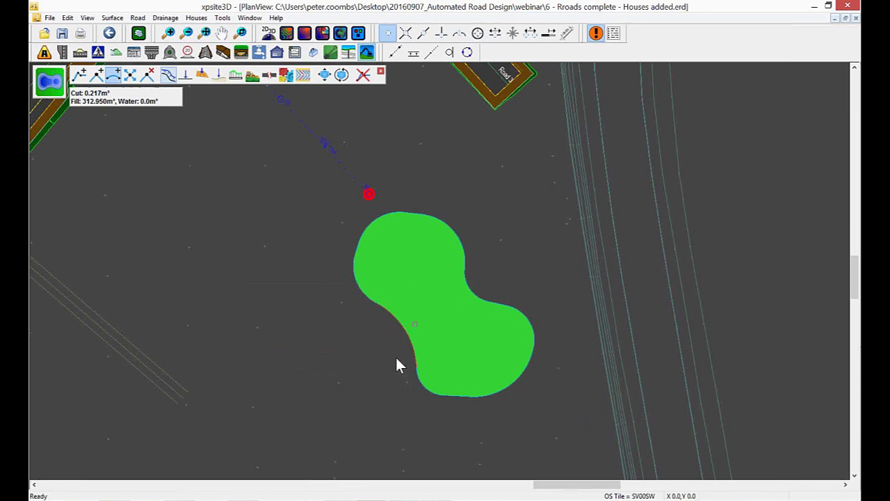
Step: Create a parallel line about 5.3 m outside the pond outline as its top edge
{"action": "left_click", "coordinate": [168, 76]}
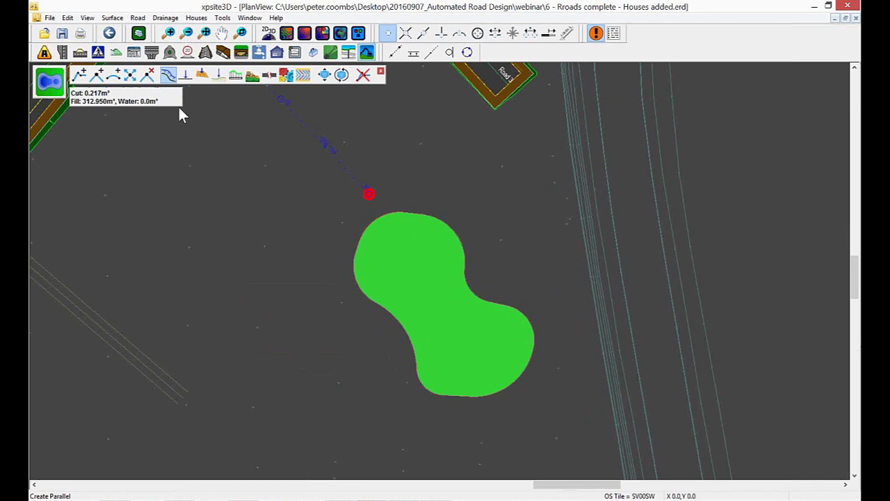
{"action": "left_click", "coordinate": [465, 244]}
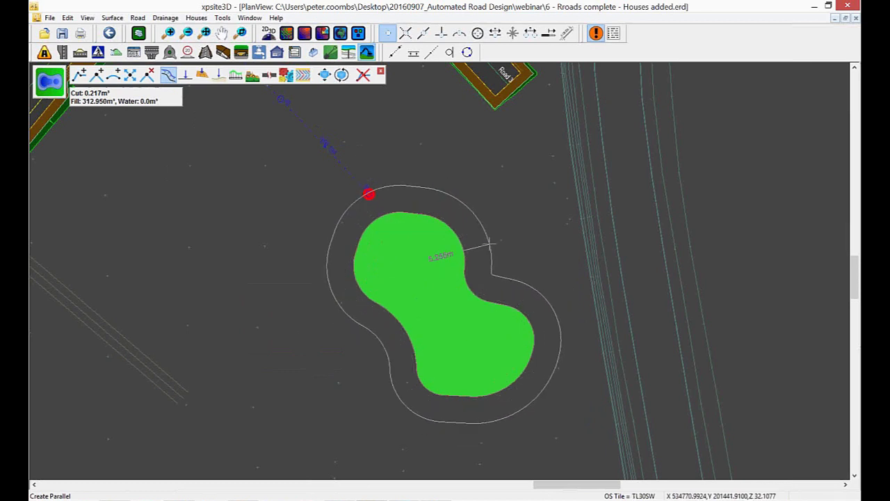
{"action": "left_click", "coordinate": [489, 243]}
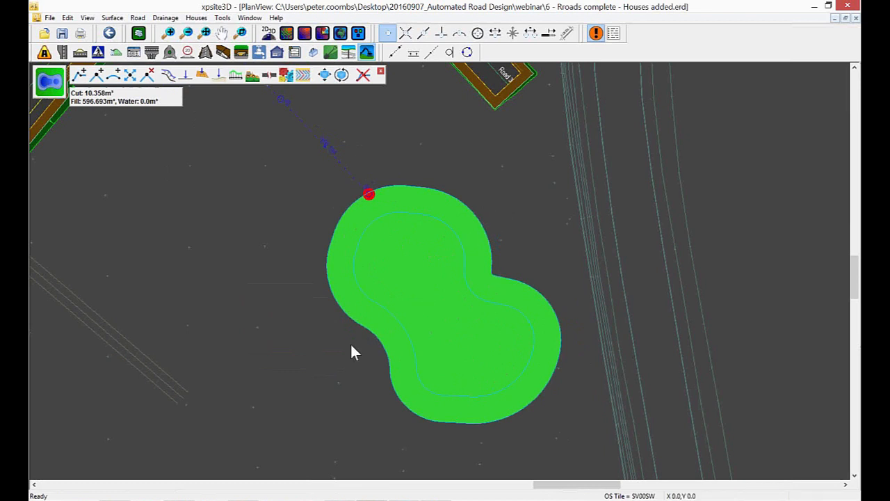
Step: Set the level of the pond's outer line to 32.5 m
{"action": "left_click", "coordinate": [187, 78]}
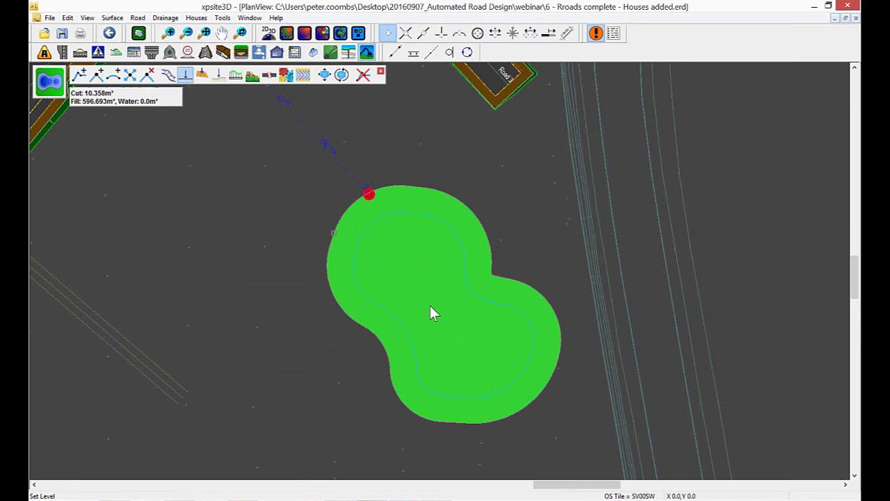
{"action": "left_click", "coordinate": [498, 278]}
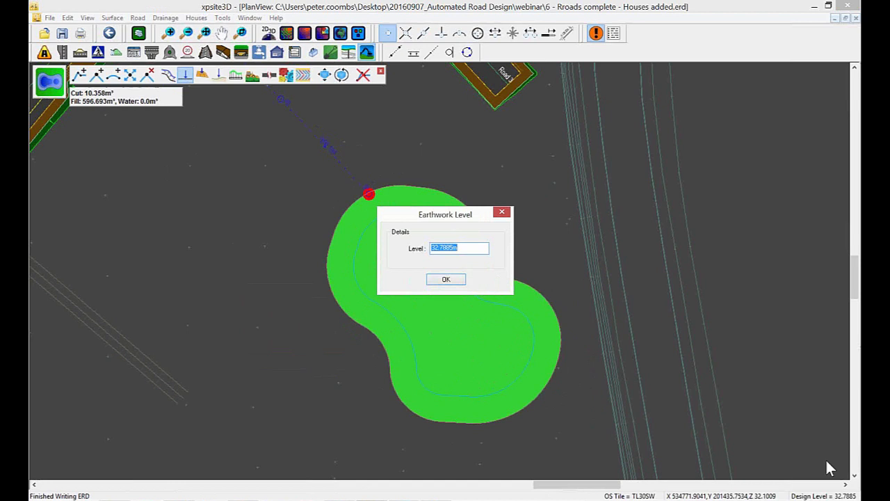
{"action": "type", "text": "32.5"}
{"action": "left_click", "coordinate": [453, 280]}
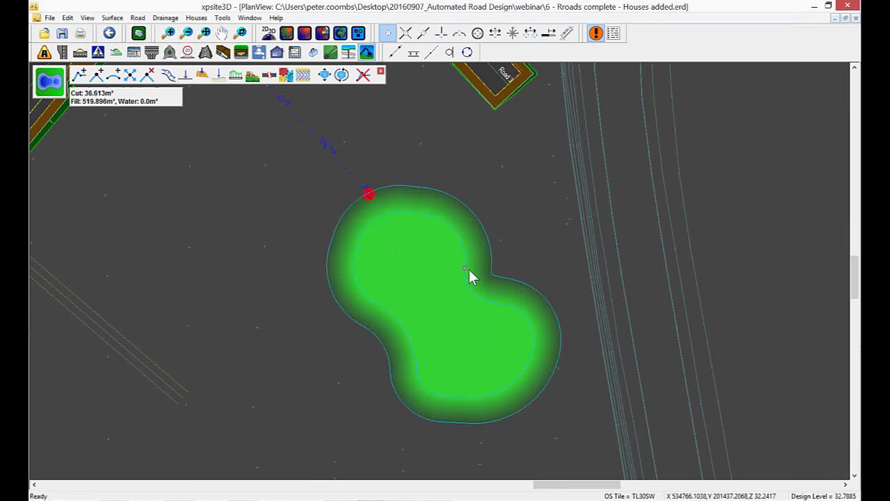
Step: Set the level of the pond's inner line to 31.5 m to form the base
{"action": "left_click", "coordinate": [186, 75]}
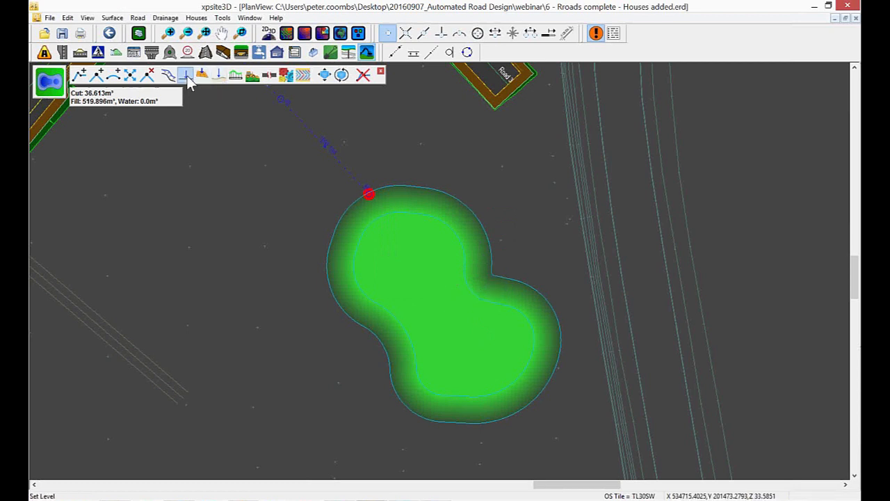
{"action": "left_click", "coordinate": [462, 248]}
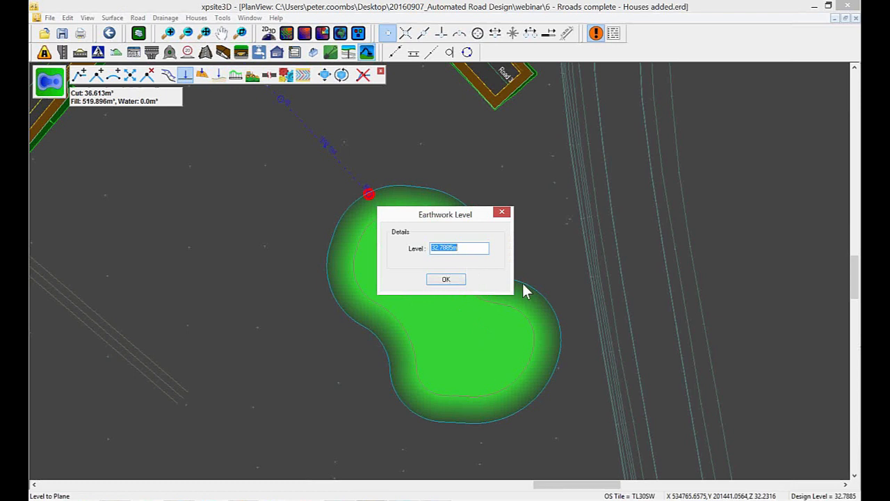
{"action": "type", "text": "31.5"}
{"action": "left_click", "coordinate": [450, 281]}
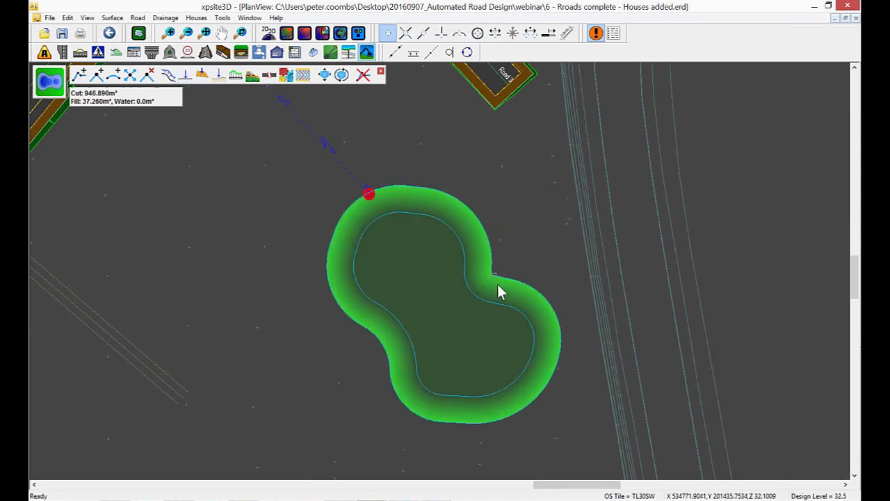
Step: Set the pond's water level to 32 m in its earthwork properties
{"action": "left_click", "coordinate": [289, 75]}
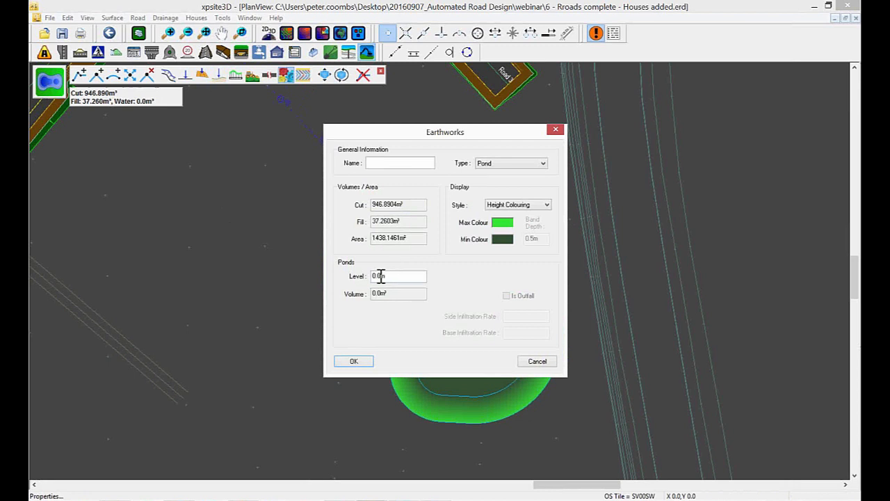
{"action": "left_click", "coordinate": [391, 276]}
{"action": "type", "text": "32"}
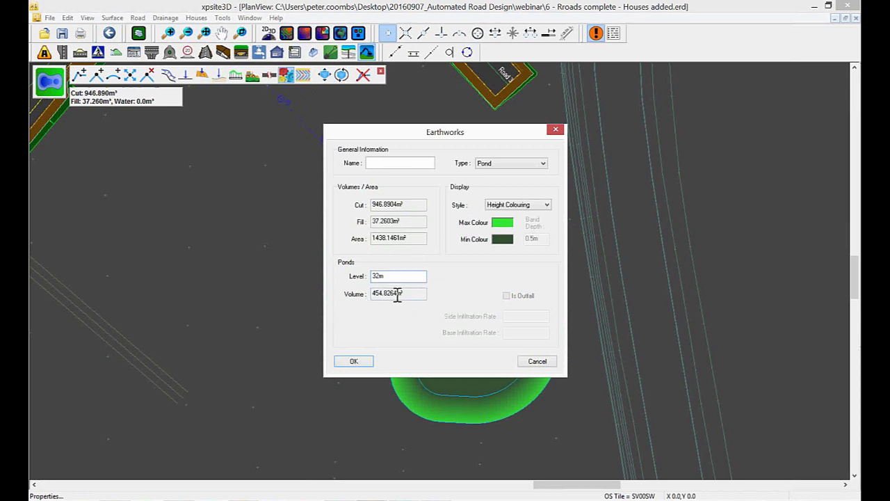
{"action": "left_click", "coordinate": [353, 361]}
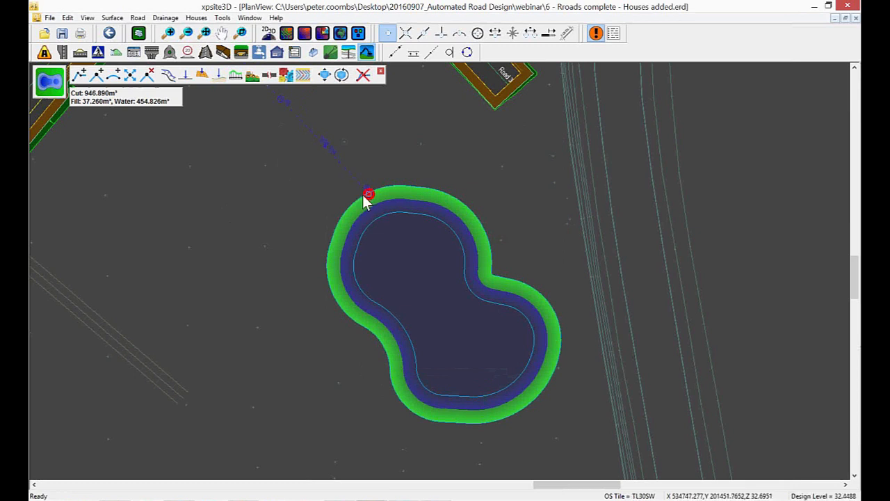
Step: Set the outfall manhole S6 at the pond as a headwall and check its manhole properties
{"action": "left_click", "coordinate": [259, 54]}
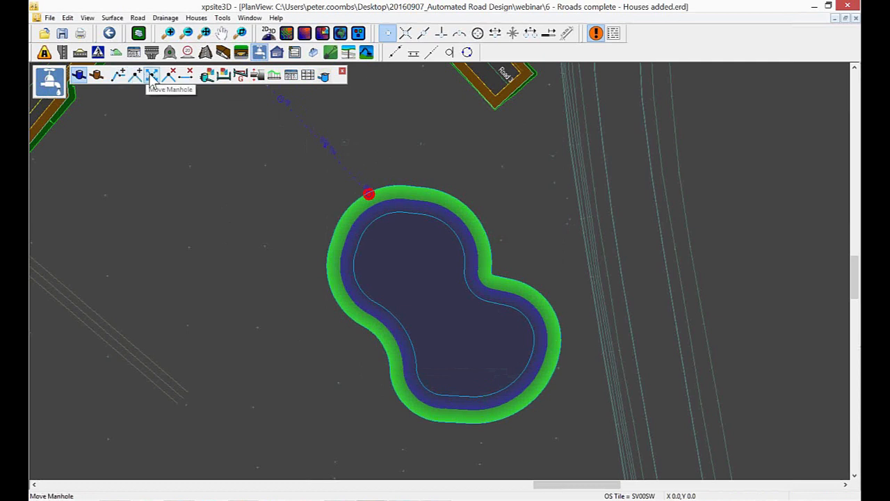
{"action": "left_click", "coordinate": [205, 78]}
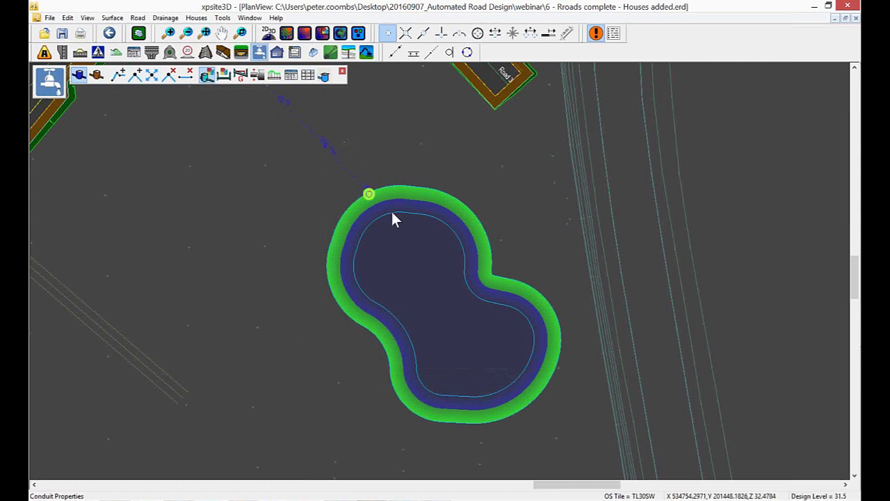
{"action": "left_click", "coordinate": [368, 194]}
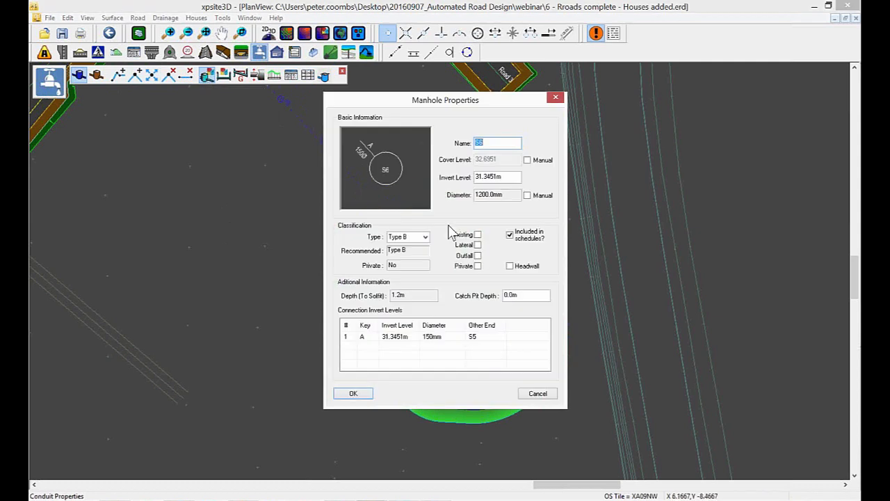
{"action": "left_click", "coordinate": [509, 267]}
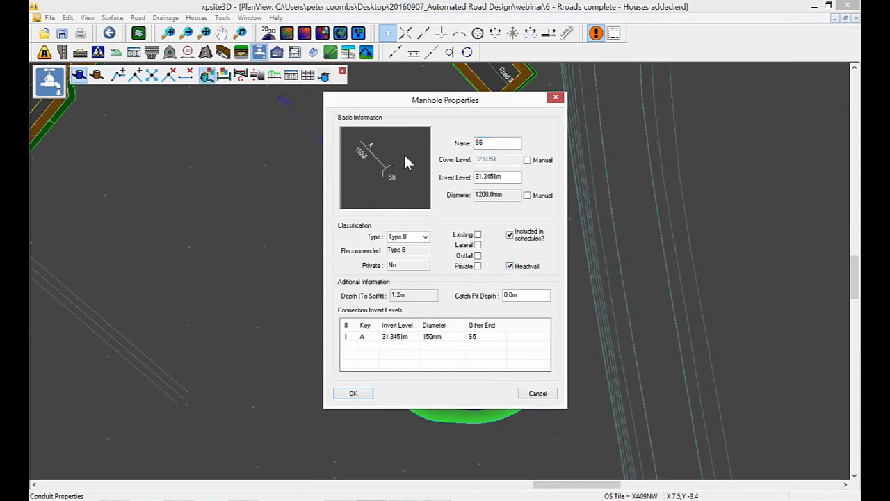
{"action": "left_click", "coordinate": [352, 393]}
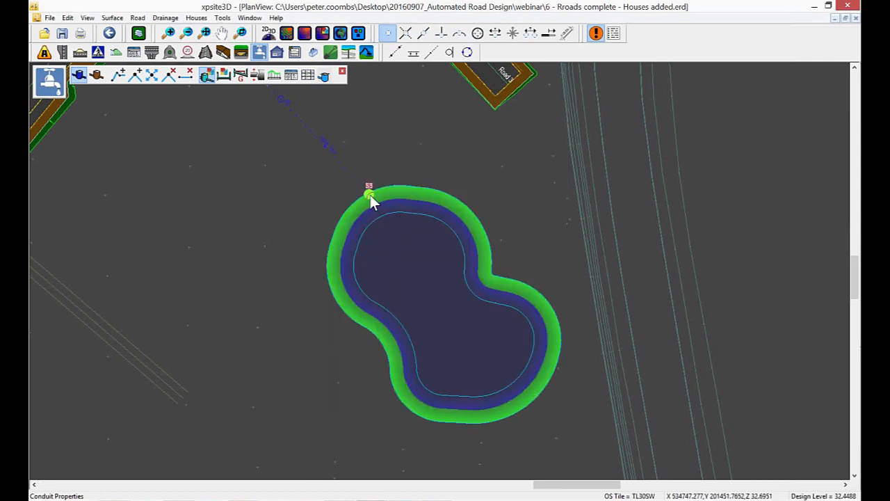
{"action": "left_click", "coordinate": [369, 195]}
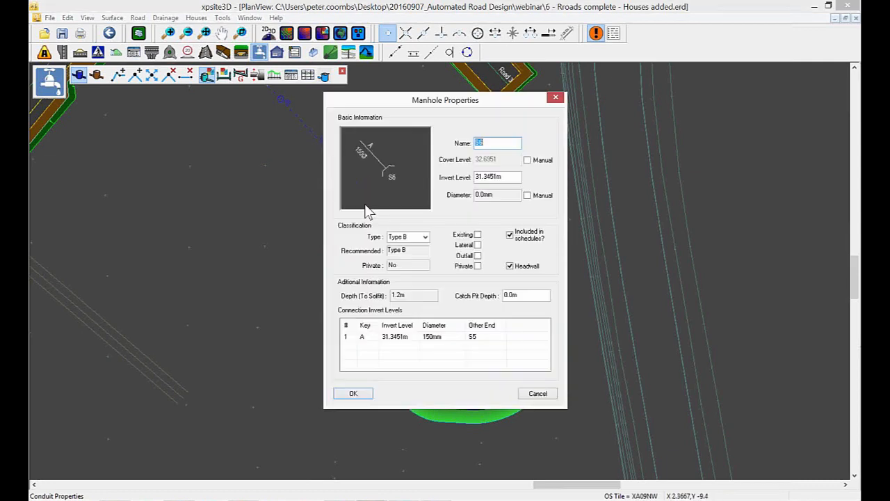
{"action": "left_click", "coordinate": [359, 394]}
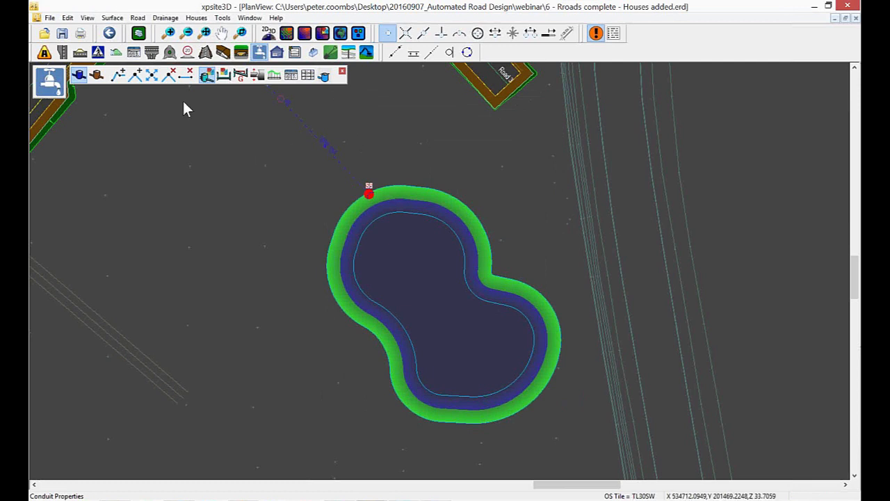
Step: Move the headwall S6 further down the pond's bank, toward the water's edge
{"action": "left_click", "coordinate": [152, 75]}
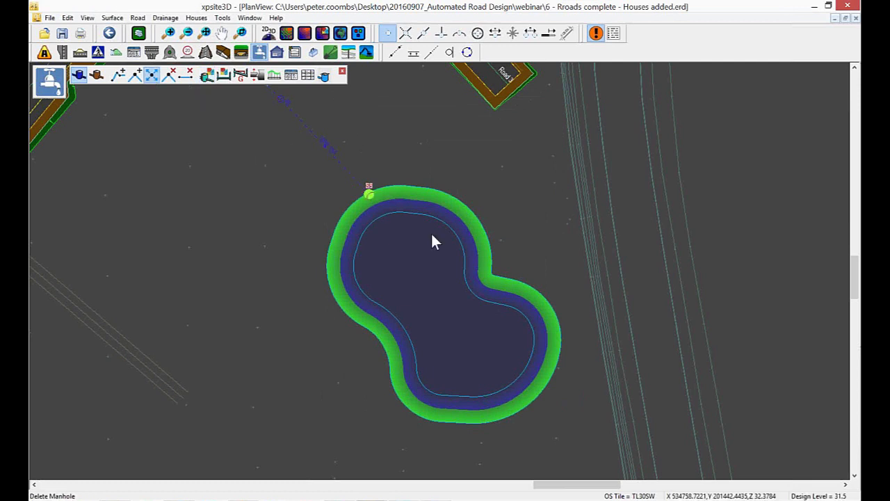
{"action": "left_click", "coordinate": [370, 194]}
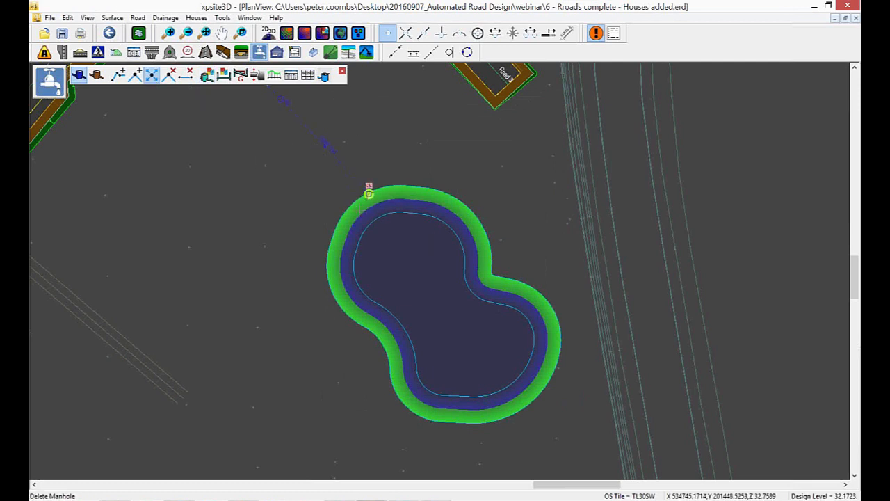
{"action": "left_click", "coordinate": [358, 206]}
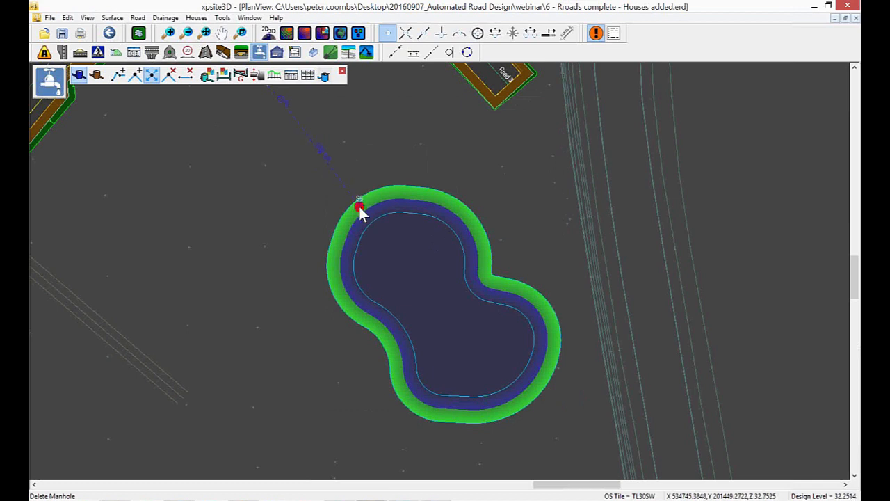
Step: Hide the ground surface in the 3D view and inspect the pond and its headwall up close
{"action": "left_click", "coordinate": [340, 34]}
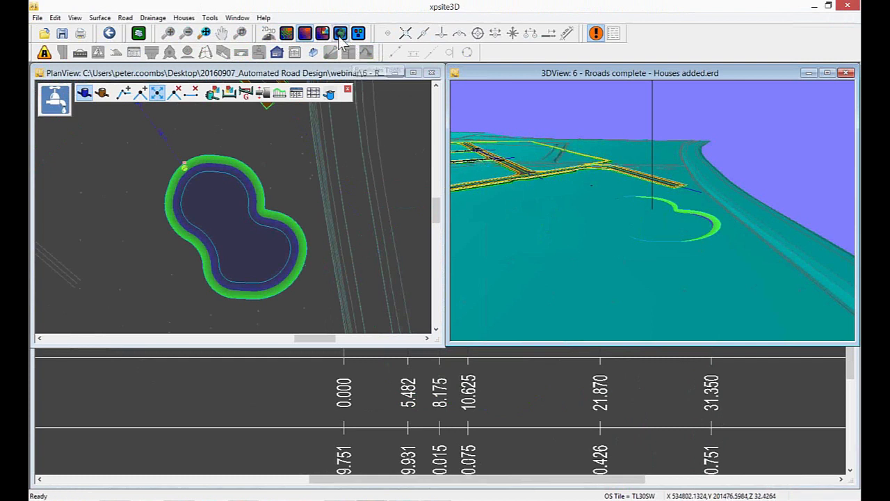
{"action": "left_click", "coordinate": [307, 36]}
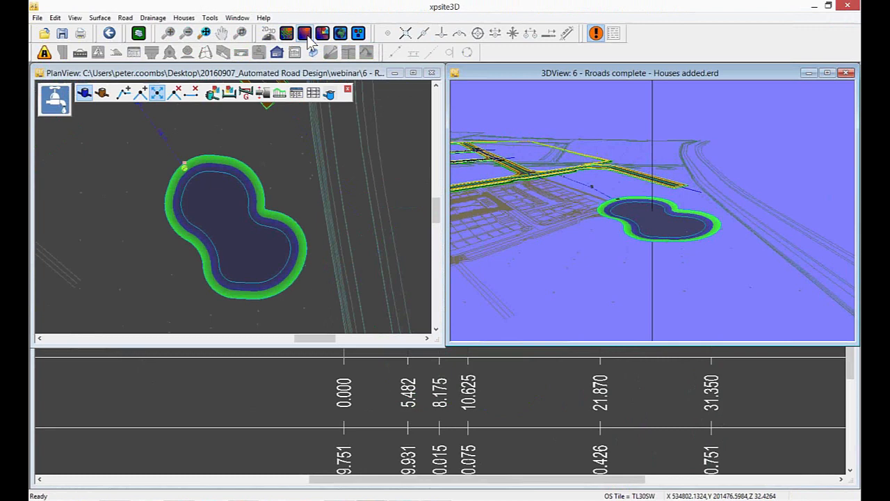
{"action": "left_click", "coordinate": [307, 34]}
{"action": "left_click", "coordinate": [306, 35]}
{"action": "scroll", "coordinate": [586, 229], "scroll_direction": "up", "scroll_amount": 3}
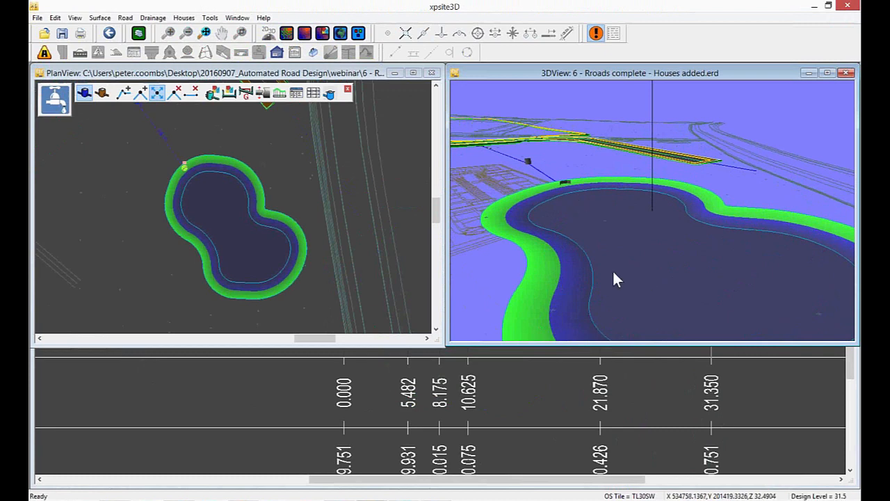
{"action": "scroll", "coordinate": [606, 256], "scroll_direction": "down", "scroll_amount": 3}
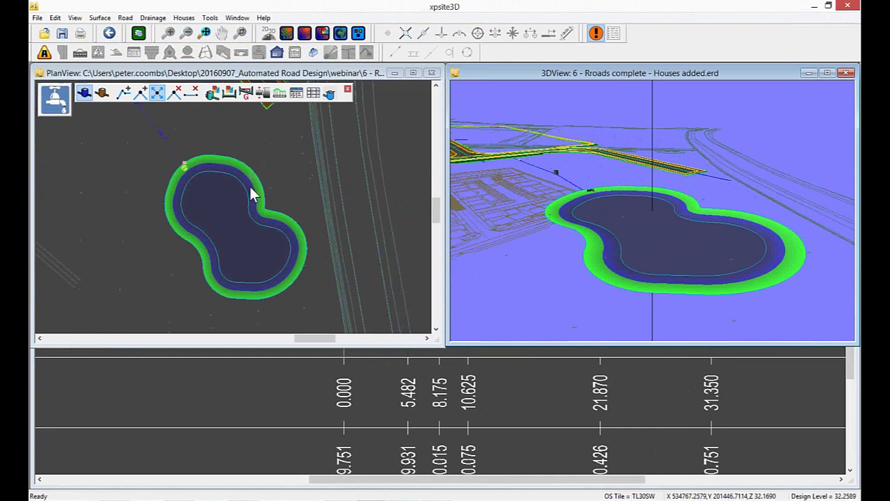
Step: Start exporting the drainage in Microdrainage Storm (*.sws) format, continuing past the license notice
{"action": "left_click", "coordinate": [38, 18]}
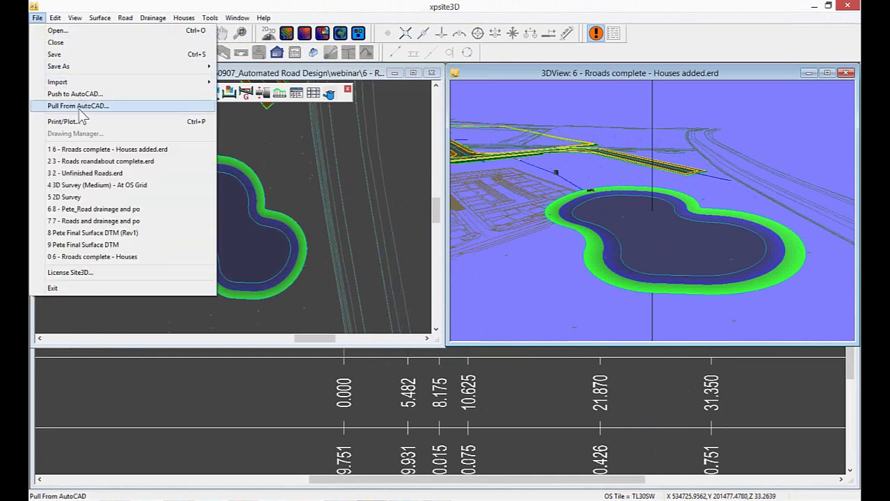
{"action": "mouse_move", "coordinate": [104, 67]}
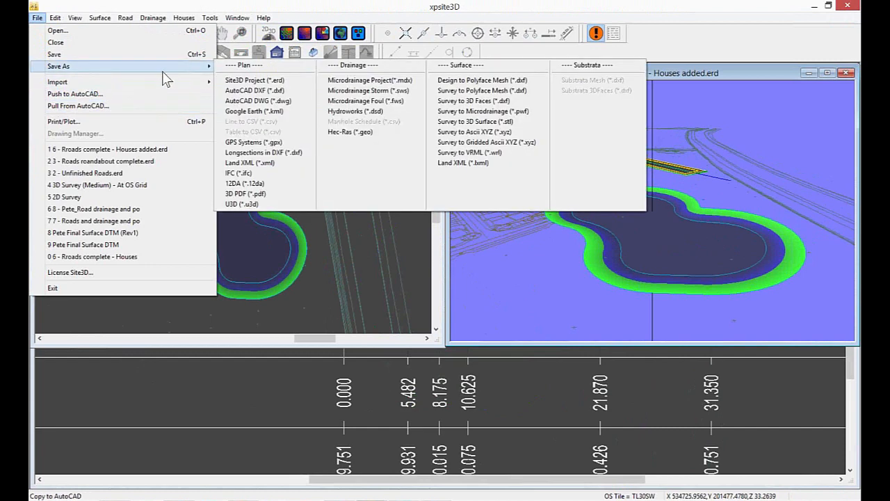
{"action": "left_click", "coordinate": [406, 92]}
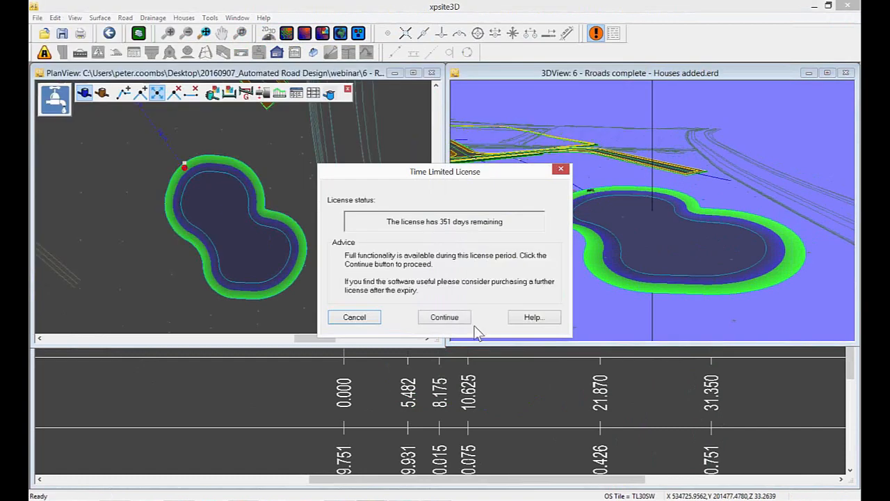
{"action": "left_click", "coordinate": [444, 317]}
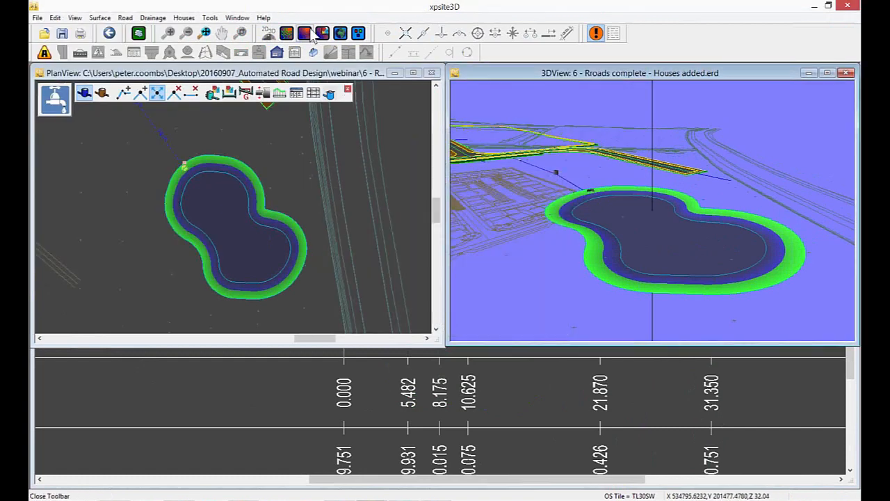
Step: Switch to MicroDrainage and review the storm network in the Network Manager
{"action": "left_click", "coordinate": [815, 6]}
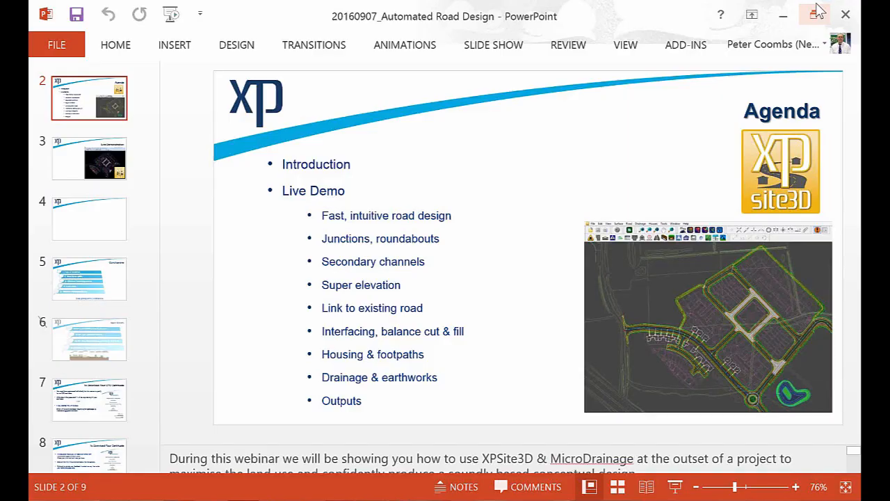
{"action": "left_click", "coordinate": [382, 499]}
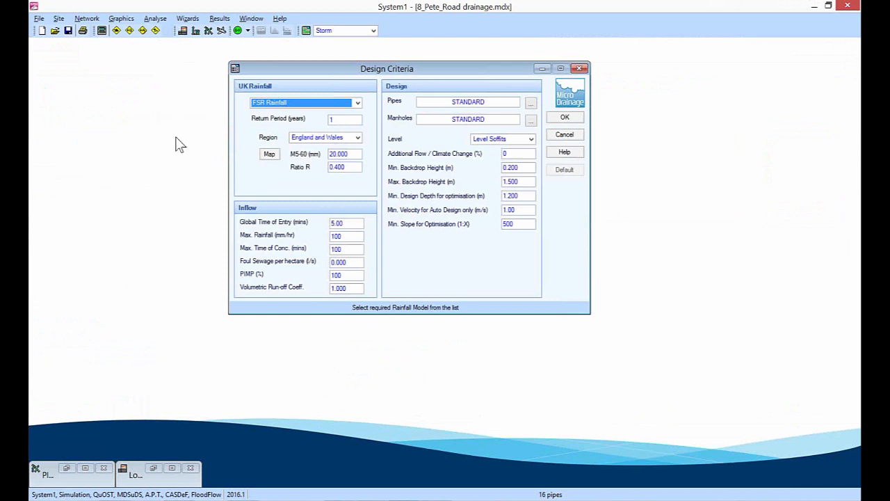
{"action": "left_click", "coordinate": [85, 20]}
{"action": "mouse_move", "coordinate": [67, 22]}
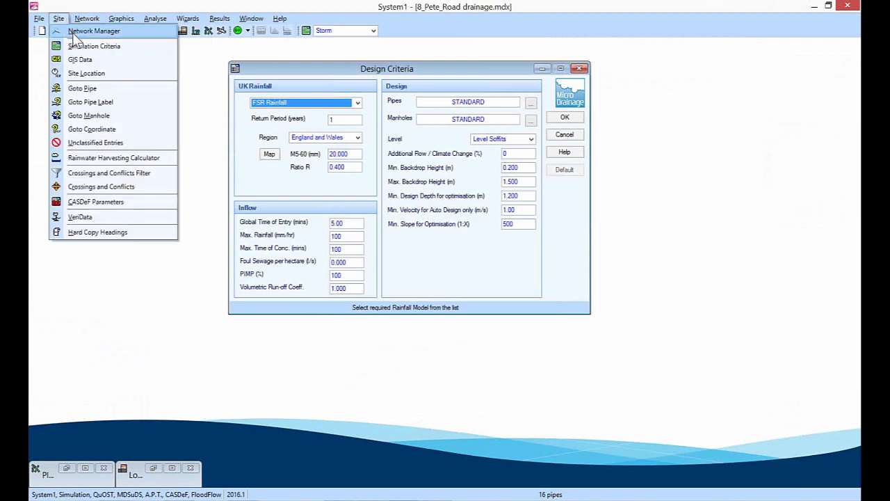
{"action": "left_click", "coordinate": [76, 35]}
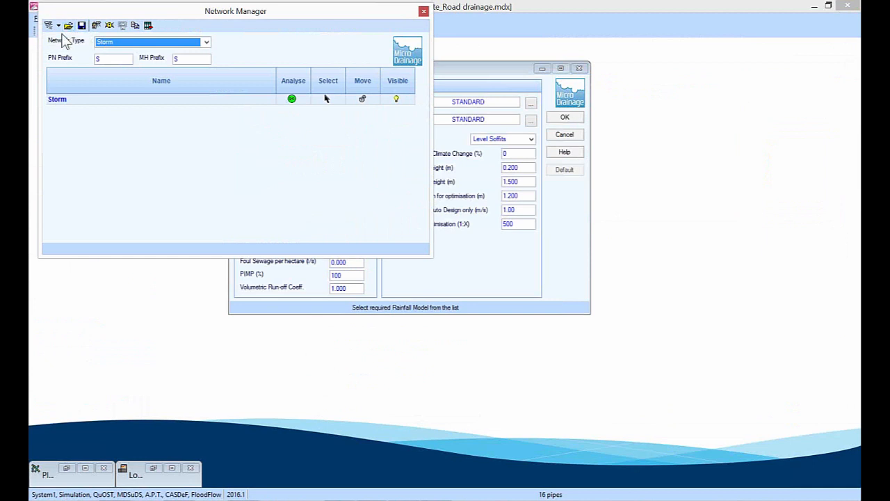
{"action": "left_click", "coordinate": [424, 11]}
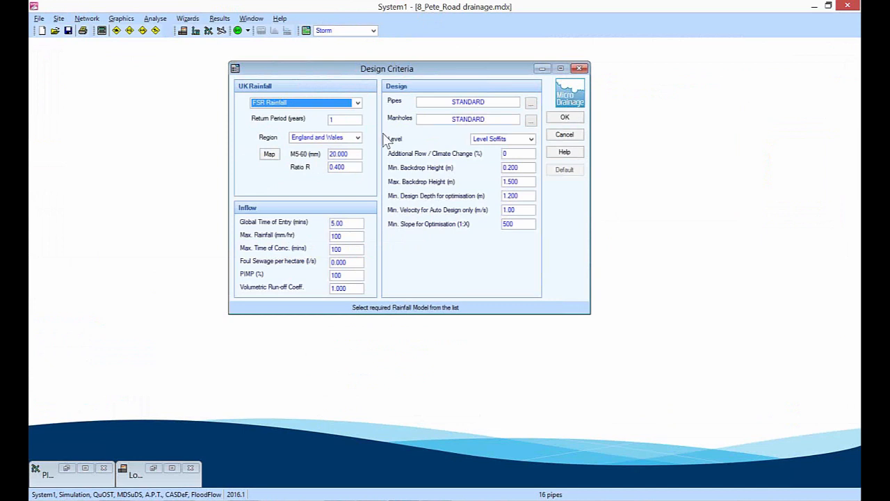
Step: Accept the storm design criteria to view the network details, and display the network in plan
{"action": "left_click", "coordinate": [552, 117]}
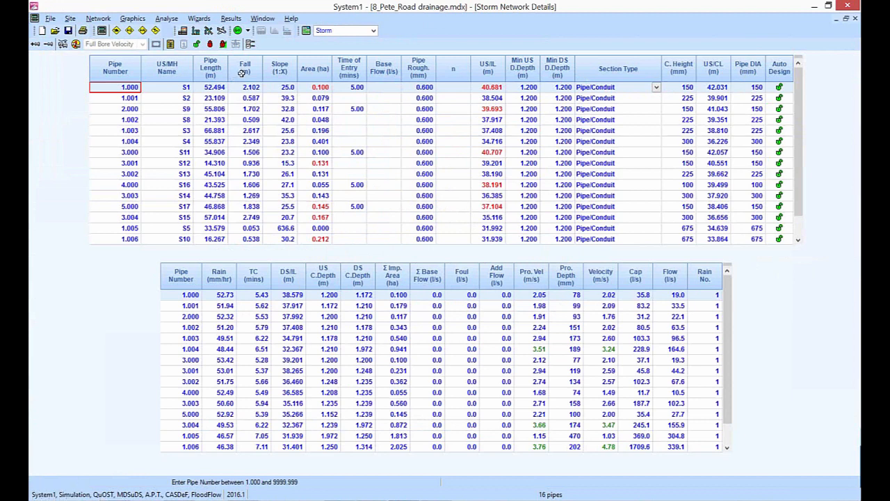
{"action": "left_click", "coordinate": [208, 30]}
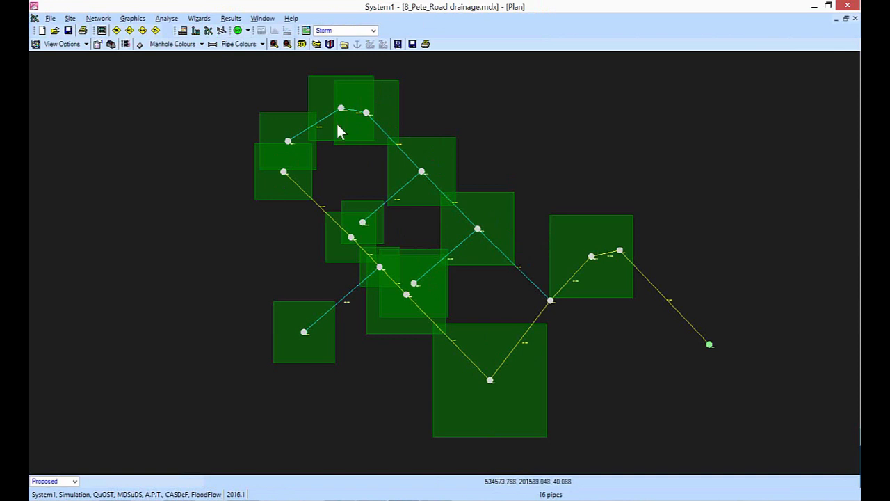
Step: Enable the DrawNet module for the road drainage model using the Module Selector
{"action": "left_click", "coordinate": [262, 18]}
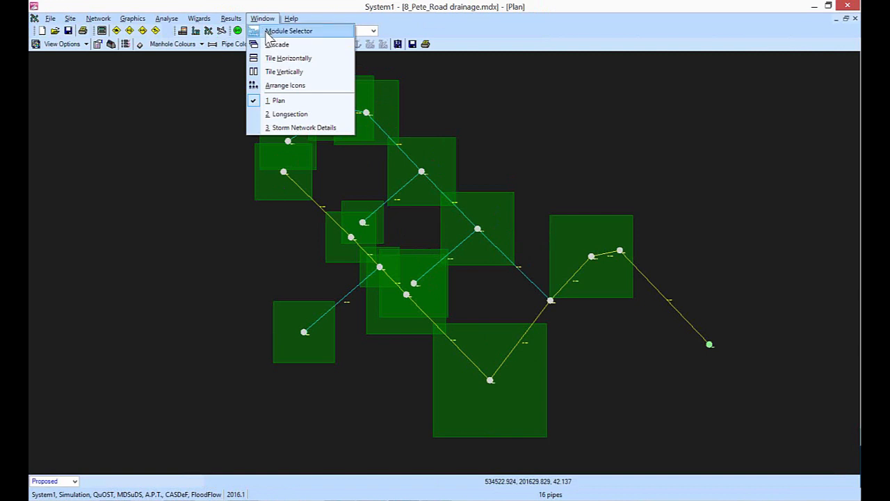
{"action": "left_click", "coordinate": [269, 32]}
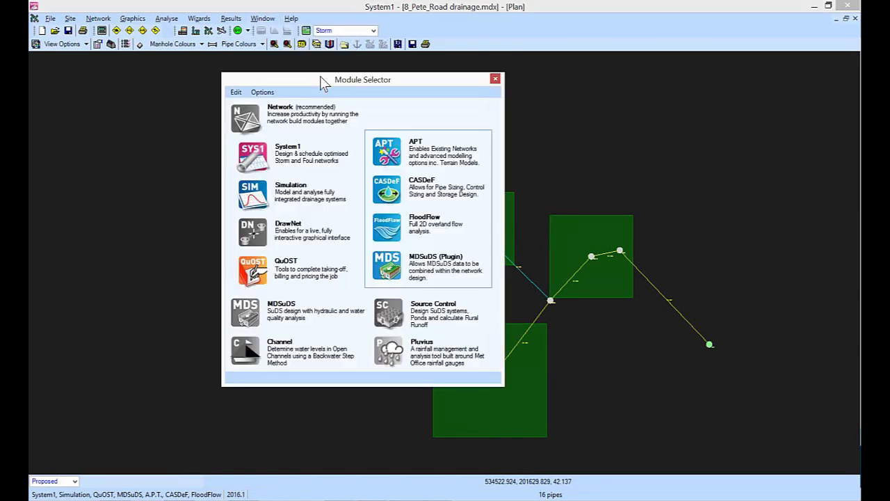
{"action": "left_click", "coordinate": [254, 231]}
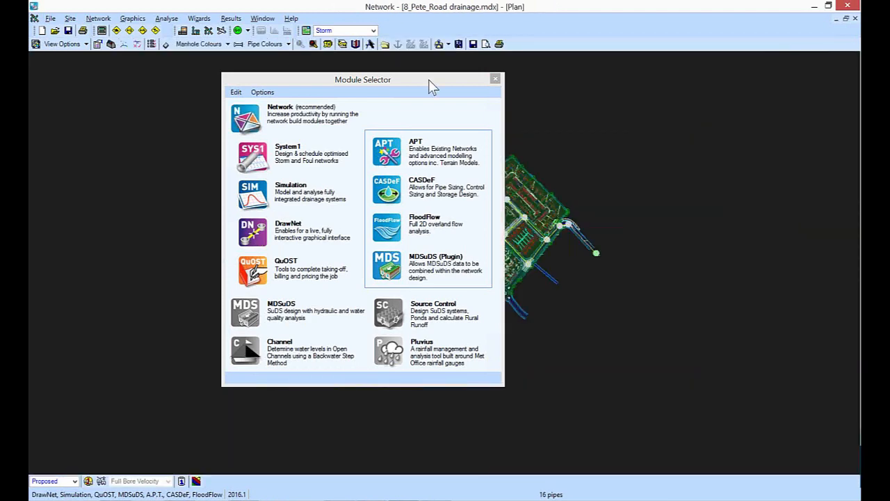
{"action": "left_click", "coordinate": [495, 80]}
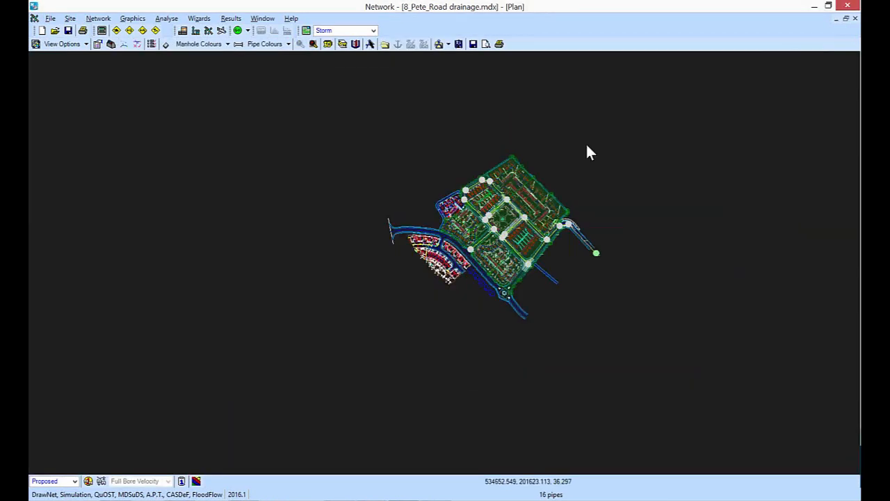
Step: Examine the pipe network and its contributing areas over the site layout in the plan
{"action": "scroll", "coordinate": [588, 149], "scroll_direction": "up", "scroll_amount": 2}
{"action": "scroll", "coordinate": [600, 160], "scroll_direction": "up", "scroll_amount": 1}
{"action": "scroll", "coordinate": [595, 150], "scroll_direction": "up", "scroll_amount": 1}
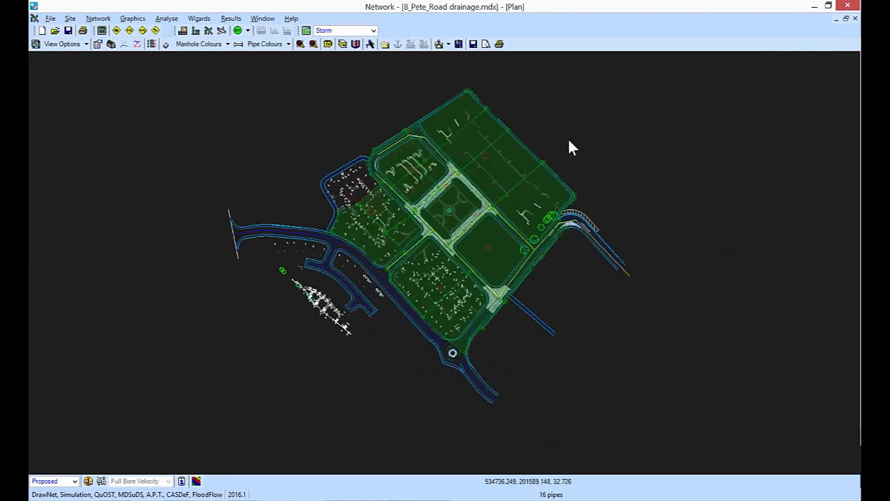
{"action": "scroll", "coordinate": [568, 138], "scroll_direction": "up", "scroll_amount": 1}
{"action": "scroll", "coordinate": [519, 133], "scroll_direction": "up", "scroll_amount": 2}
{"action": "left_click", "coordinate": [440, 44]}
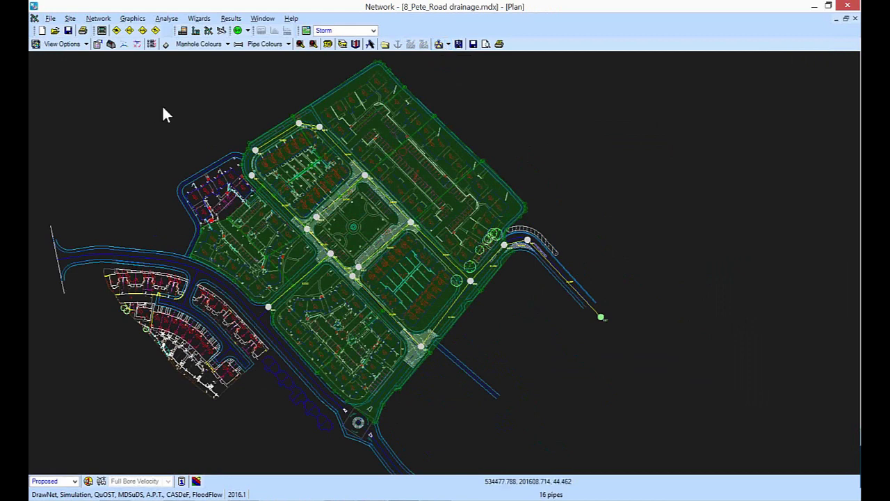
{"action": "middle_click_drag", "start_coordinate": [162, 104], "coordinate": [273, 102]}
{"action": "scroll", "coordinate": [274, 107], "scroll_direction": "up", "scroll_amount": 2}
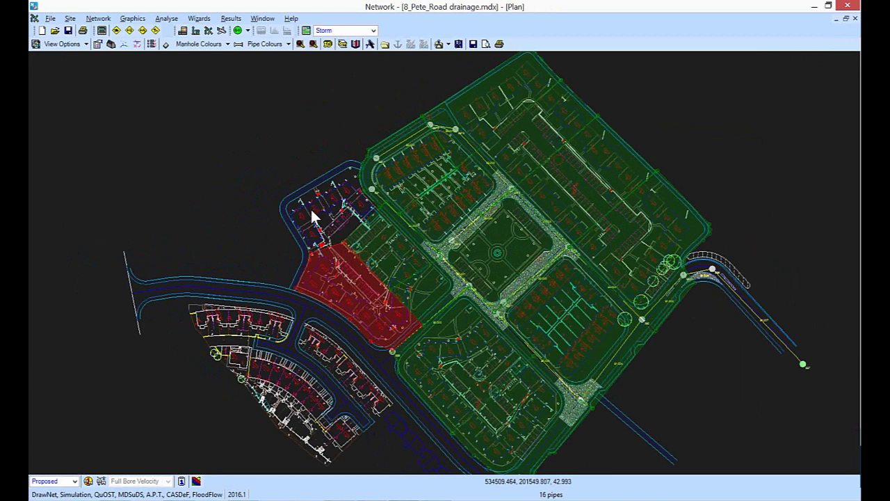
Step: Hide the CAD background to inspect the pipes and contributing areas alone, and show the CAD background again
{"action": "left_click", "coordinate": [85, 44]}
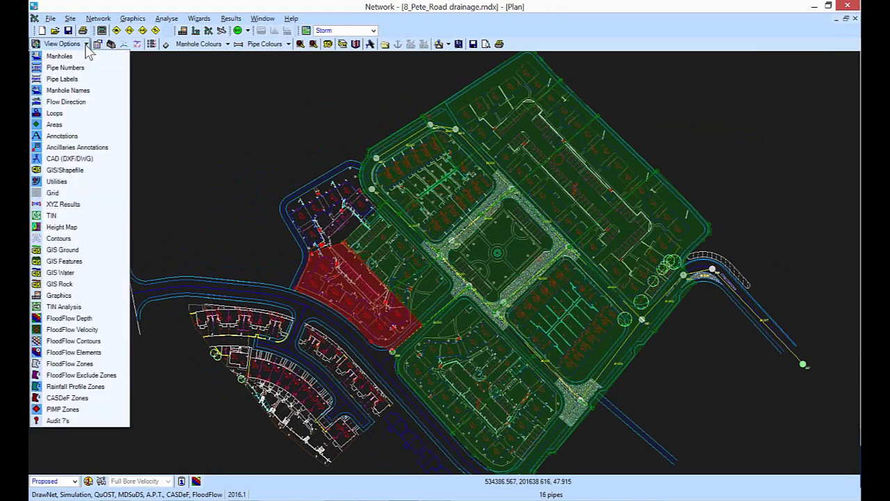
{"action": "left_click", "coordinate": [90, 158]}
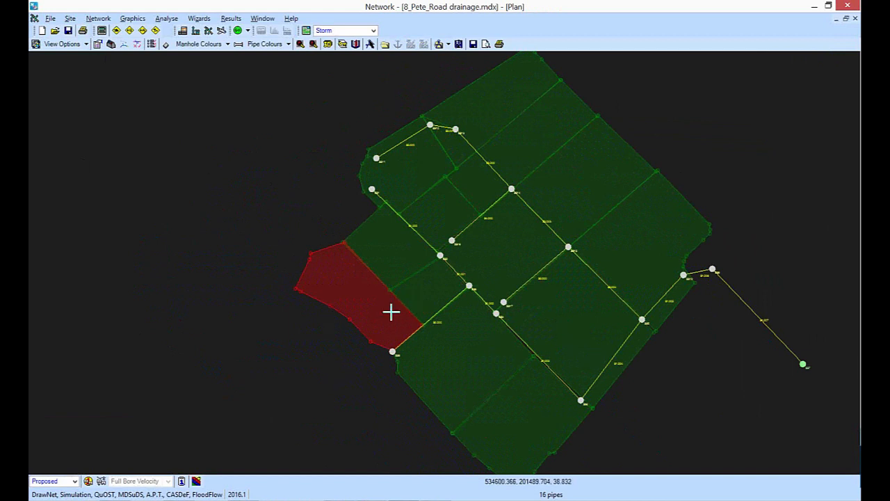
{"action": "left_click", "coordinate": [83, 45]}
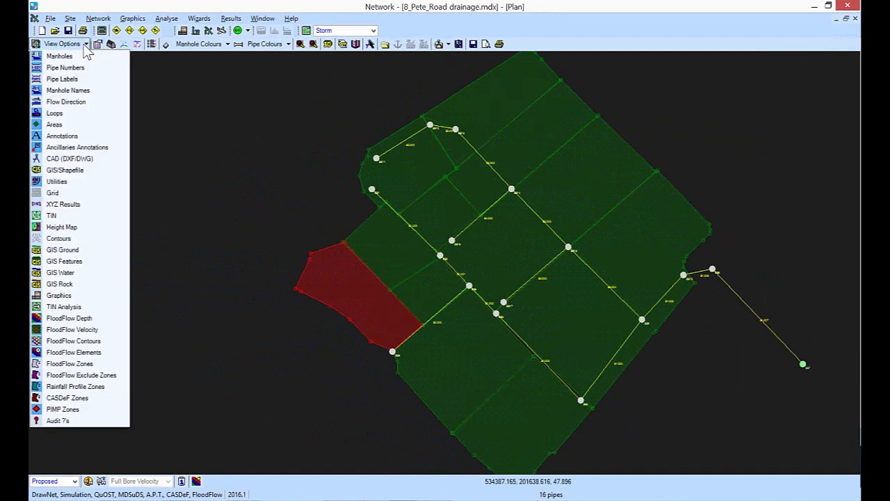
{"action": "left_click", "coordinate": [70, 161]}
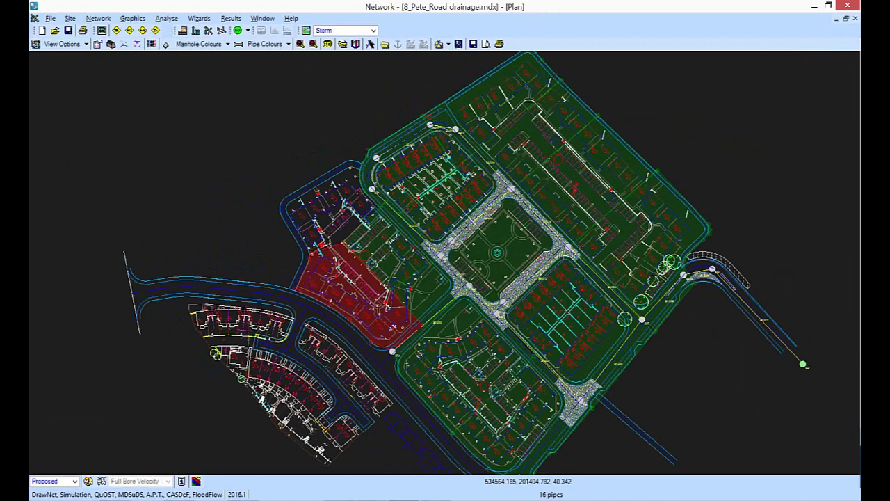
Step: Switch to the xpsite3D plan of the road drainage and pond model and dismiss the time-limited licence notice
{"action": "mouse_move", "coordinate": [372, 497]}
{"action": "left_click", "coordinate": [348, 437]}
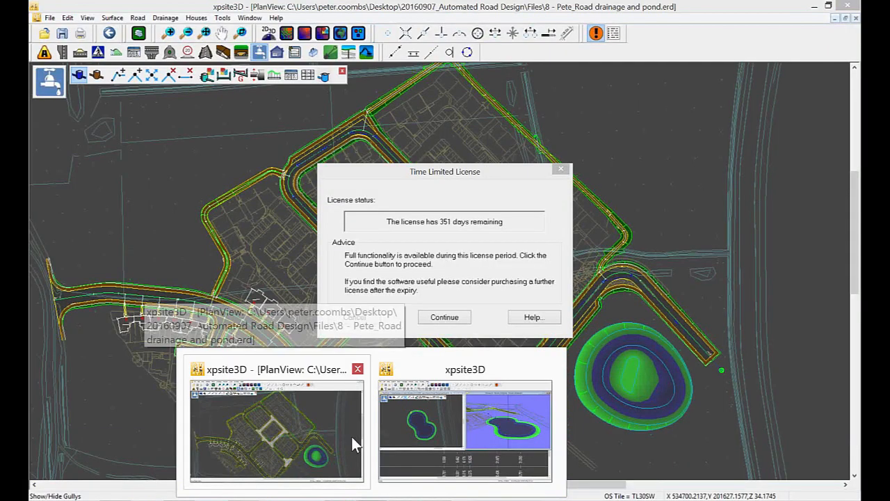
{"action": "left_click", "coordinate": [347, 434]}
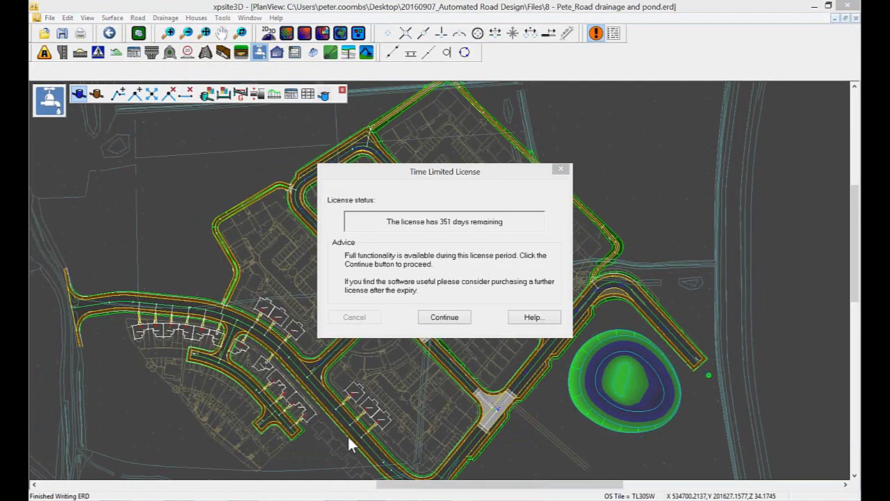
{"action": "left_click", "coordinate": [445, 317]}
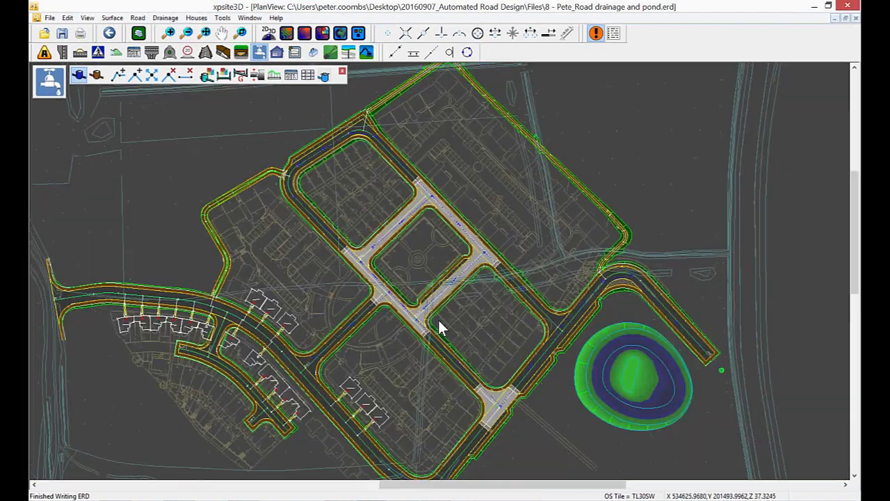
Step: Look through the drainage import formats, including Microdrainage MDX, without importing a file
{"action": "left_click", "coordinate": [50, 18]}
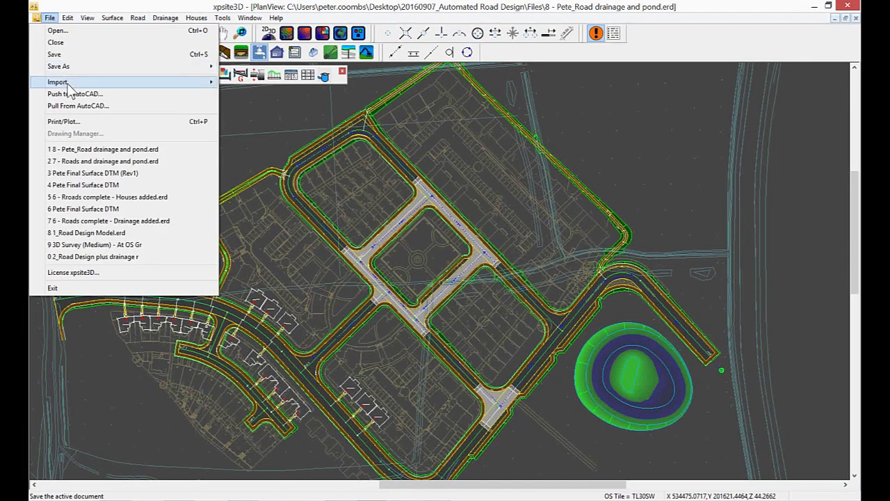
{"action": "mouse_move", "coordinate": [216, 83]}
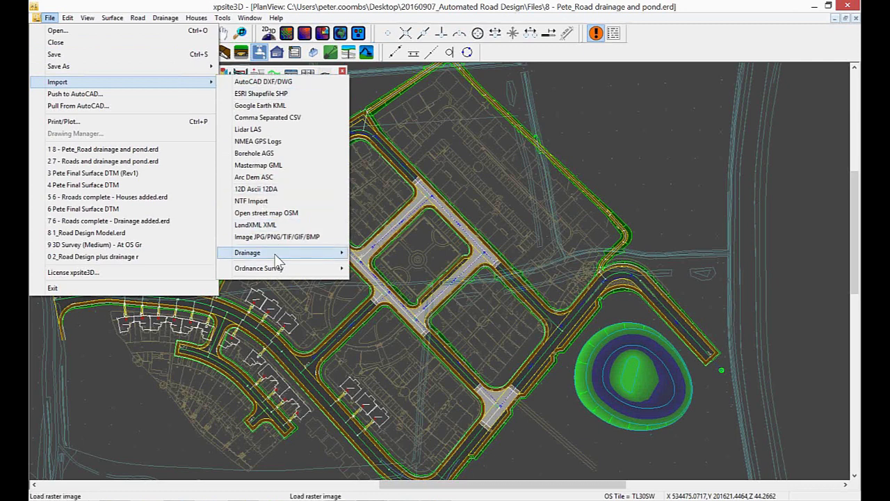
{"action": "mouse_move", "coordinate": [276, 254]}
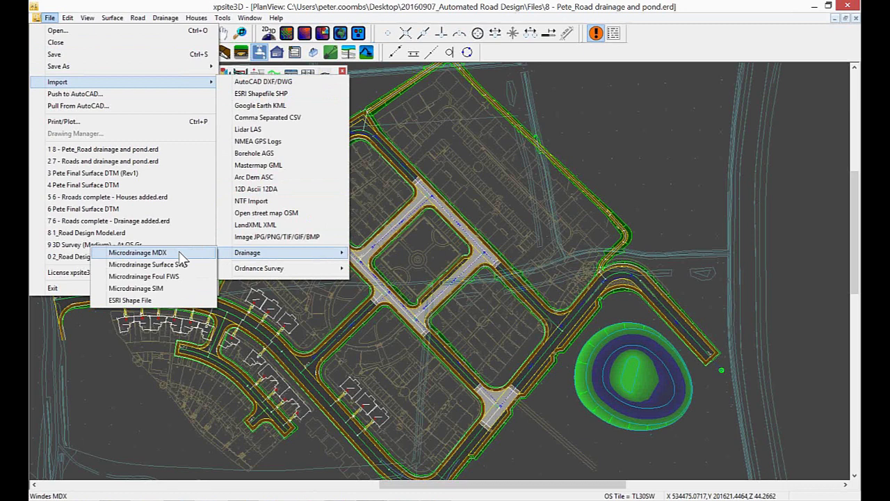
{"action": "left_click", "coordinate": [499, 167]}
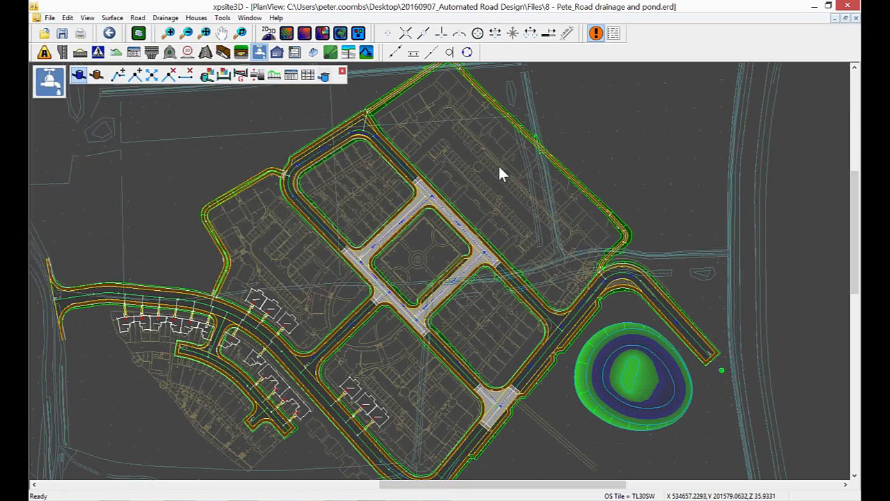
Step: Review the properties of the outfall manhole near the pond, beyond the end of the road, without changing them
{"action": "scroll", "coordinate": [549, 266], "scroll_direction": "up", "scroll_amount": 1}
{"action": "scroll", "coordinate": [549, 268], "scroll_direction": "up", "scroll_amount": 1}
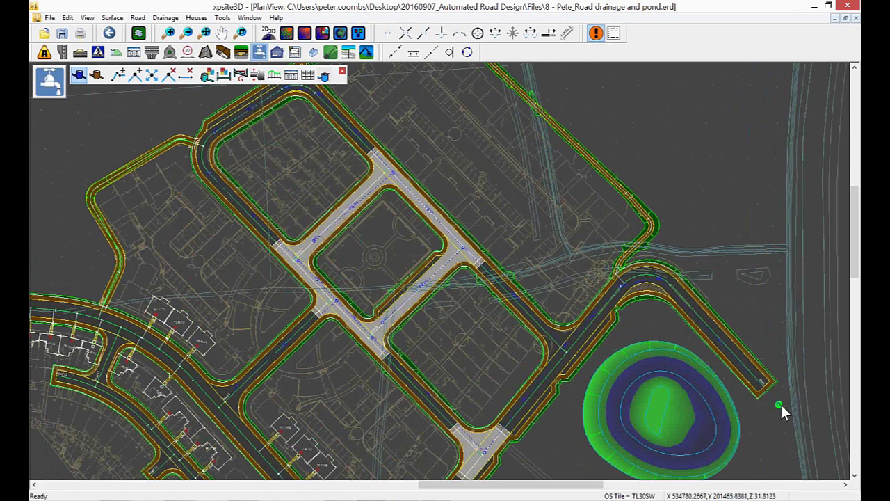
{"action": "left_click", "coordinate": [207, 76]}
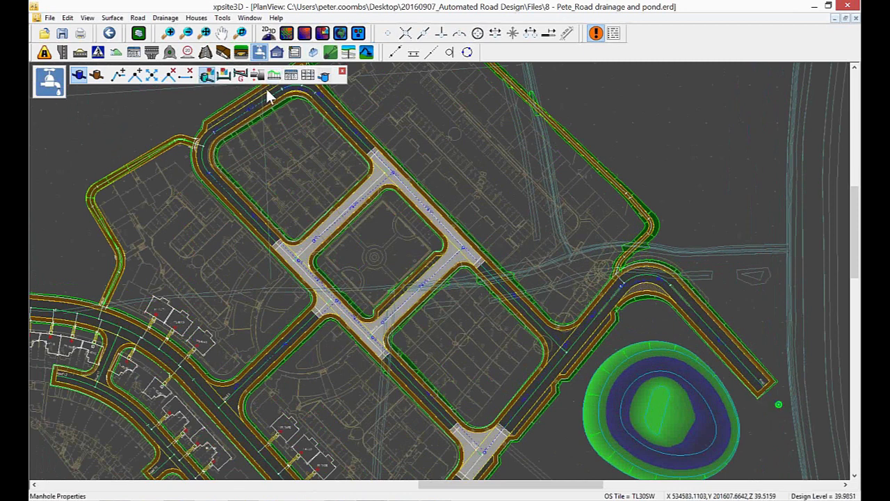
{"action": "left_click", "coordinate": [778, 405]}
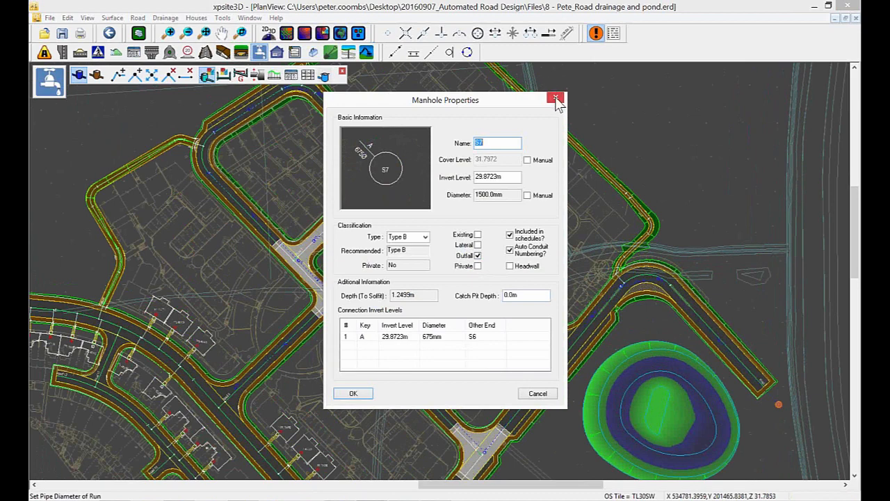
{"action": "left_click", "coordinate": [536, 393]}
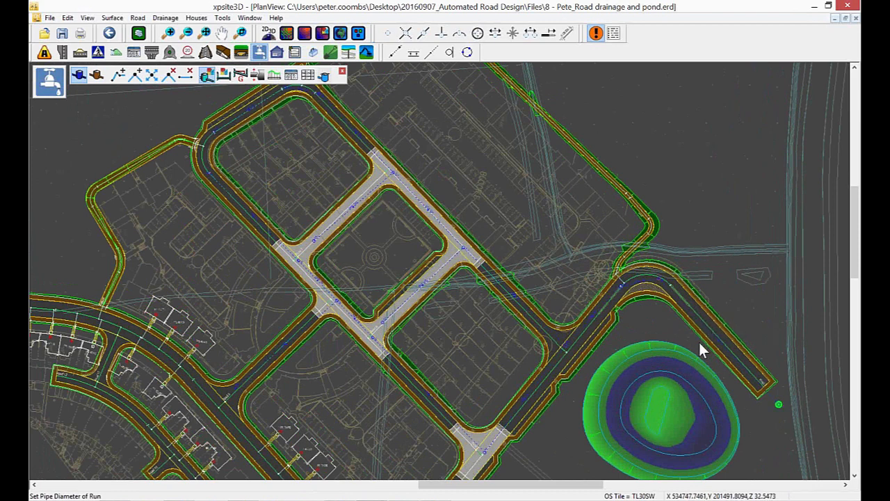
{"action": "middle_click_drag", "start_coordinate": [757, 436], "coordinate": [715, 329]}
{"action": "scroll", "coordinate": [715, 329], "scroll_direction": "up", "scroll_amount": 2}
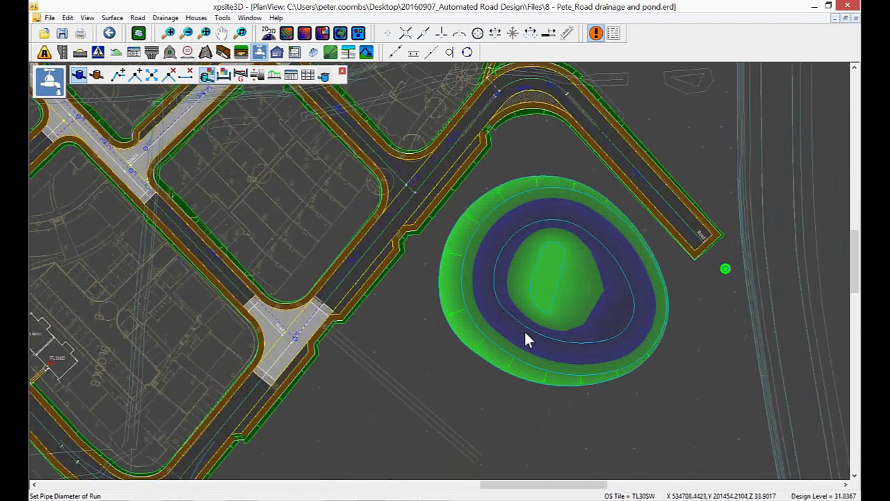
{"action": "left_click", "coordinate": [725, 269]}
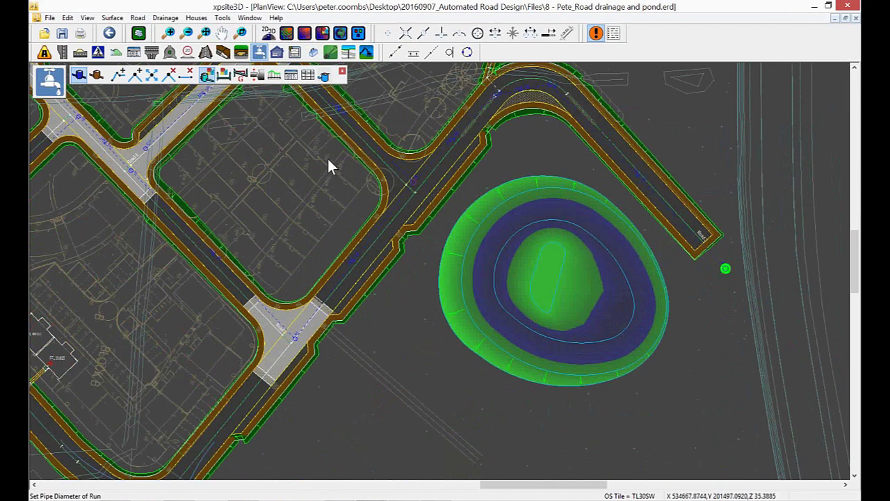
Step: Place a manhole schedule in the empty area north-east of the road layout and read its entries
{"action": "middle_click_drag", "start_coordinate": [328, 159], "coordinate": [248, 359]}
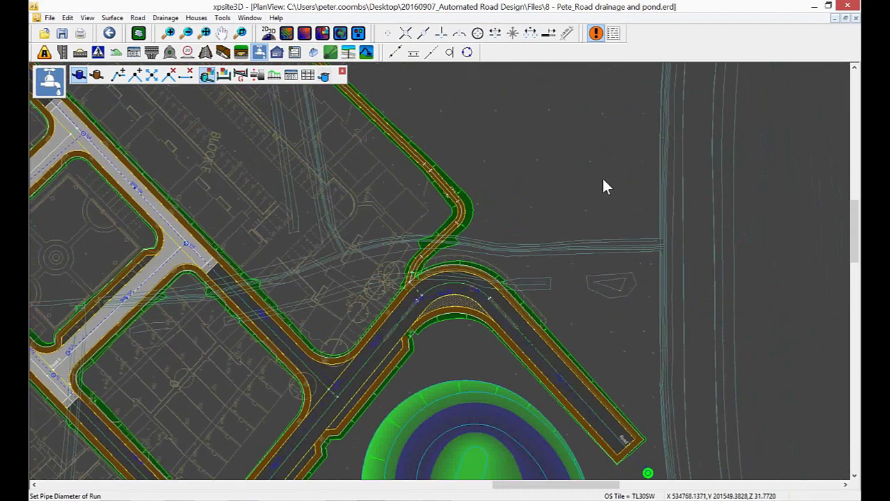
{"action": "middle_click_drag", "start_coordinate": [603, 188], "coordinate": [487, 303]}
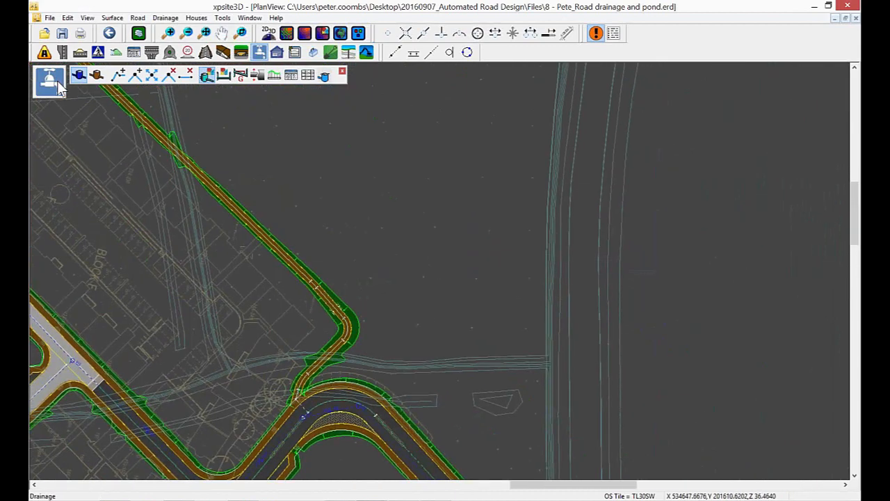
{"action": "left_click", "coordinate": [290, 77]}
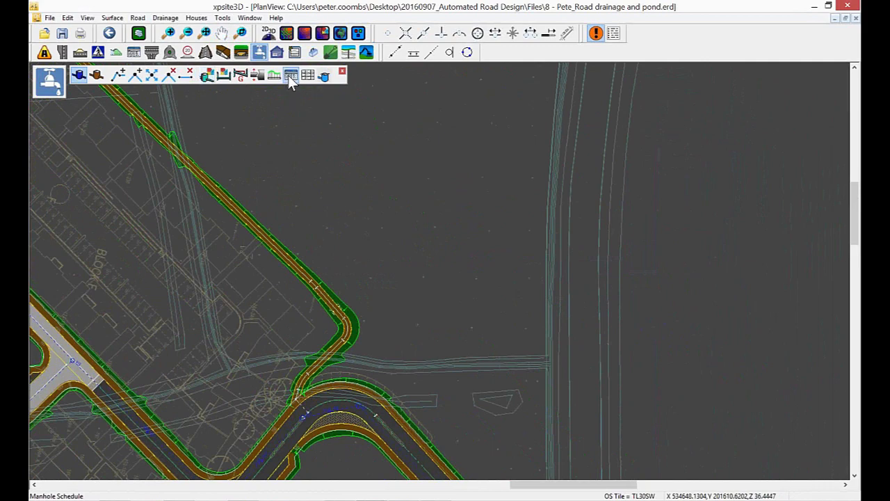
{"action": "left_click", "coordinate": [381, 126]}
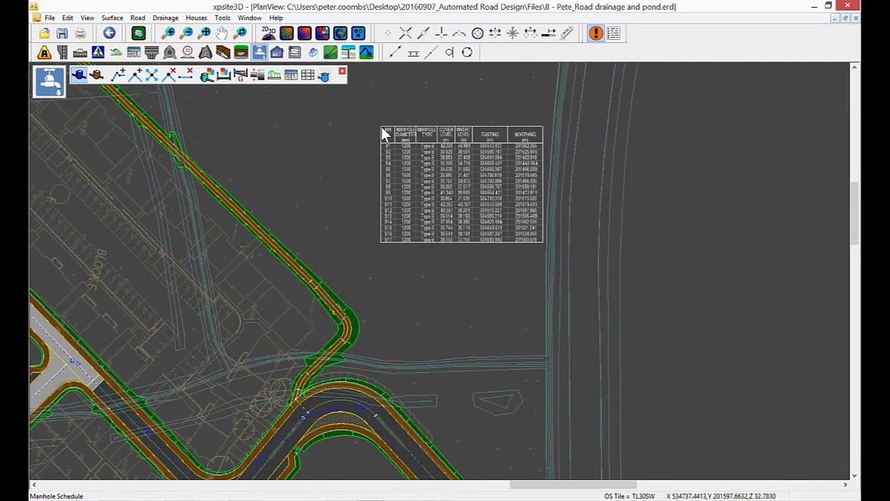
{"action": "scroll", "coordinate": [381, 126], "scroll_direction": "up", "scroll_amount": 5}
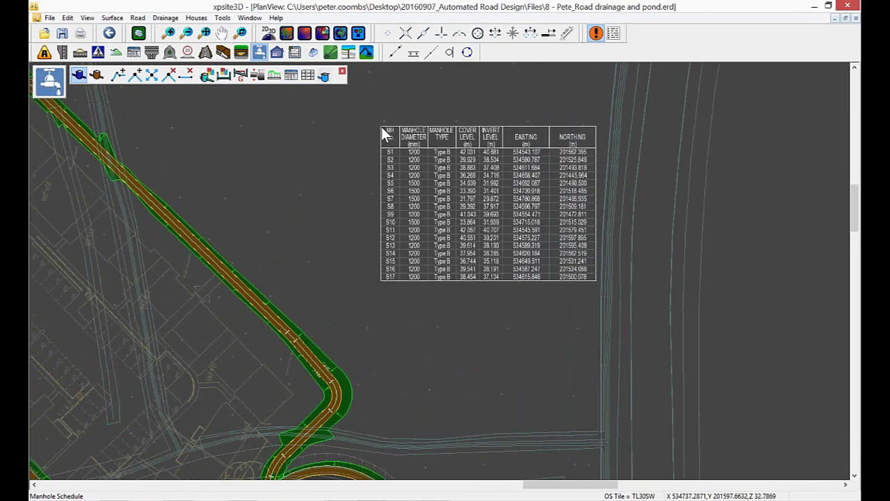
{"action": "scroll", "coordinate": [510, 208], "scroll_direction": "up", "scroll_amount": 3}
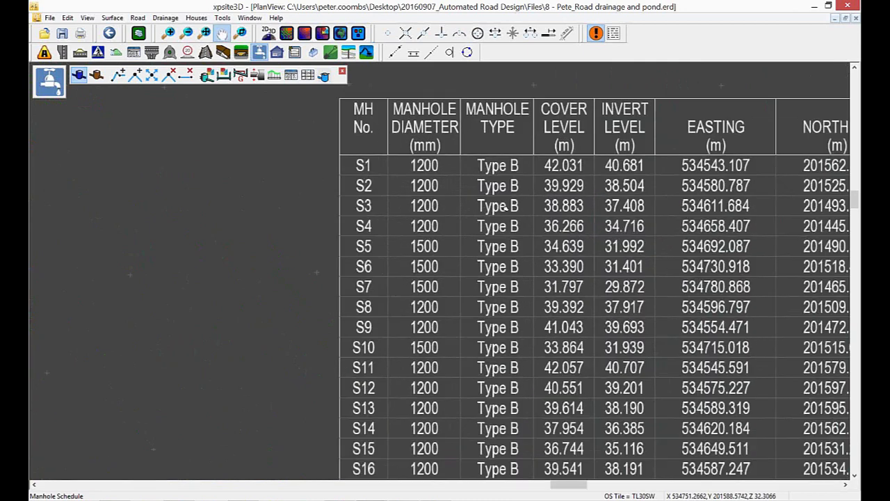
{"action": "middle_click_drag", "start_coordinate": [510, 208], "coordinate": [280, 208]}
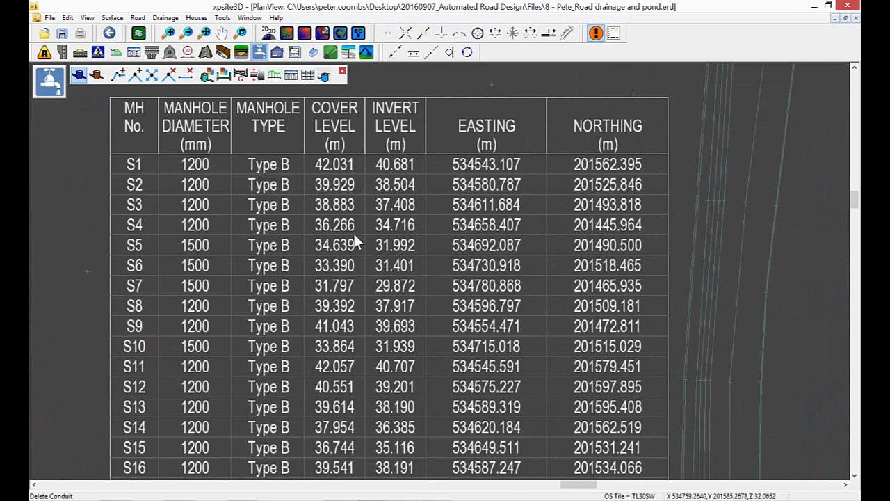
Step: Preview an A4 landscape plot of the manhole schedule fitted to the page, check the paper sizes and leave without printing
{"action": "left_click", "coordinate": [49, 18]}
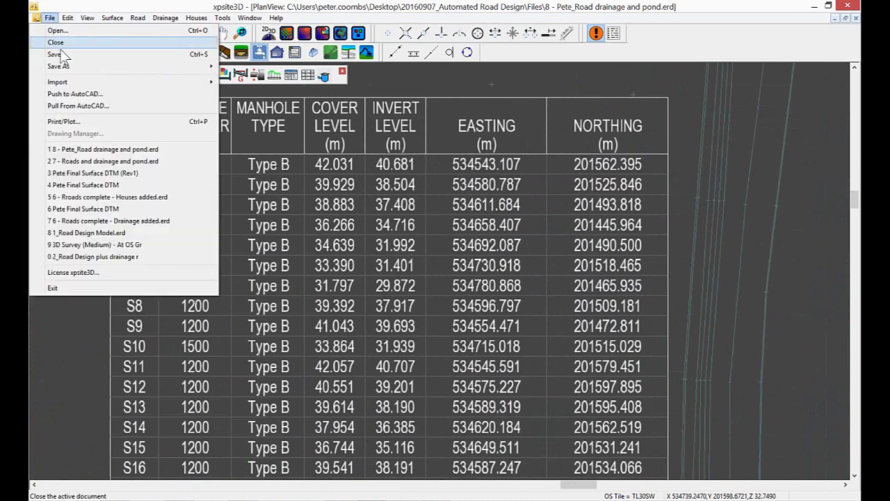
{"action": "left_click", "coordinate": [70, 123]}
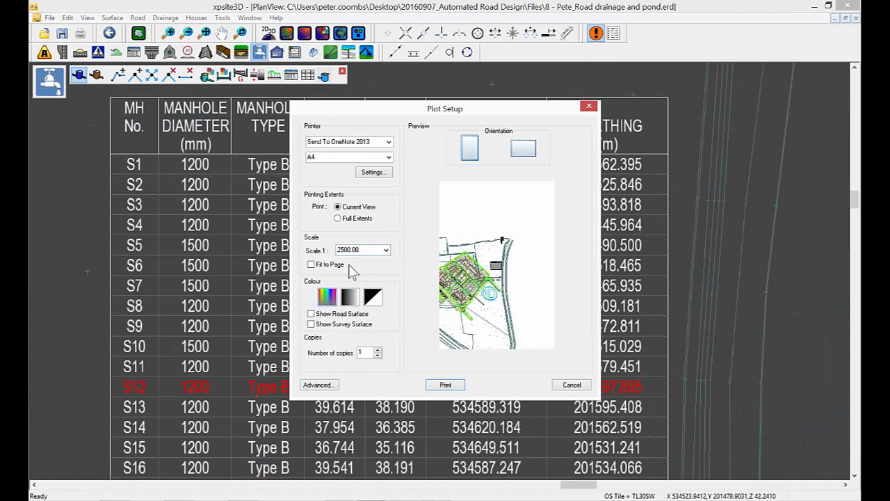
{"action": "left_click", "coordinate": [311, 264]}
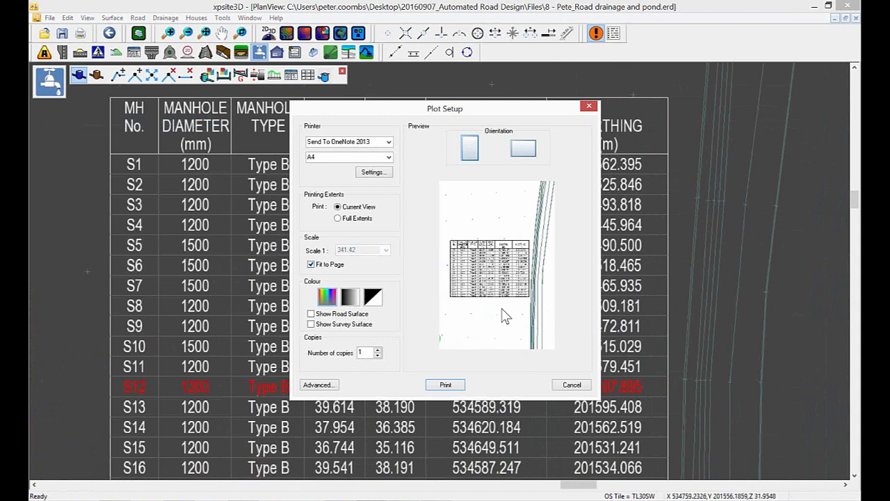
{"action": "double_click", "coordinate": [505, 253]}
{"action": "left_click", "coordinate": [353, 393]}
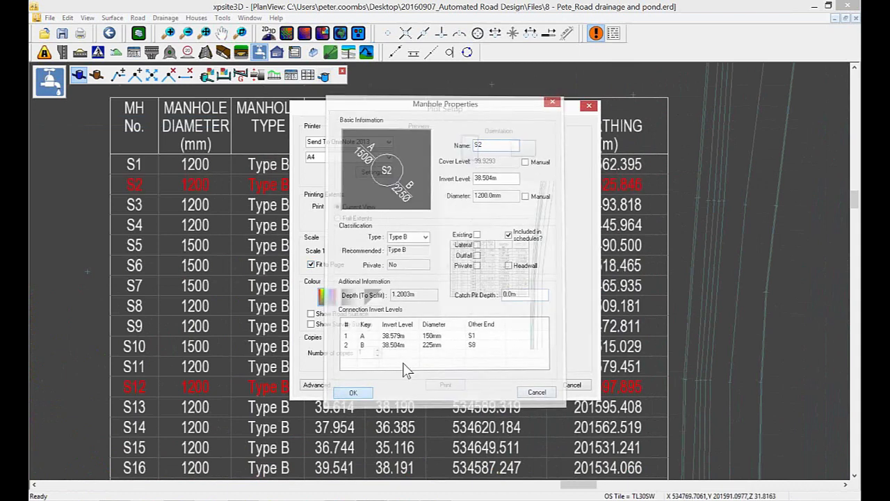
{"action": "scroll", "coordinate": [512, 259], "scroll_direction": "up", "scroll_amount": 2}
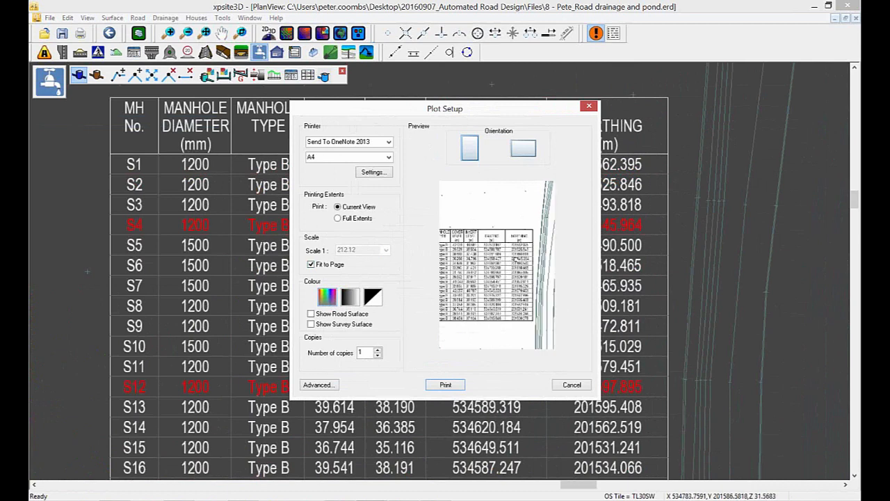
{"action": "middle_click_drag", "start_coordinate": [471, 209], "coordinate": [510, 199]}
{"action": "left_click", "coordinate": [523, 149]}
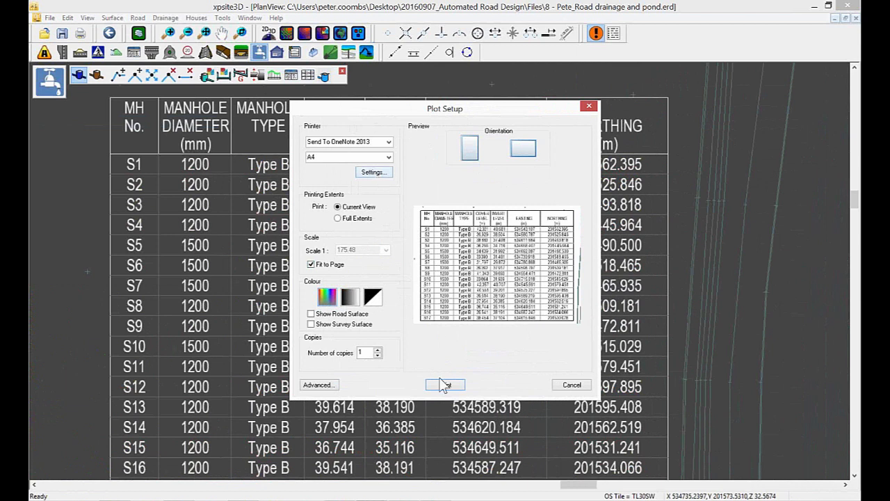
{"action": "left_click", "coordinate": [388, 159]}
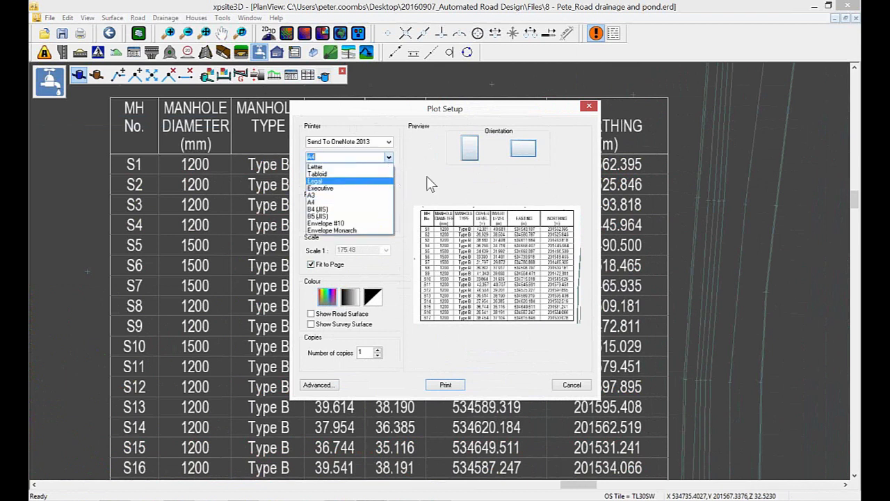
{"action": "left_click", "coordinate": [426, 175]}
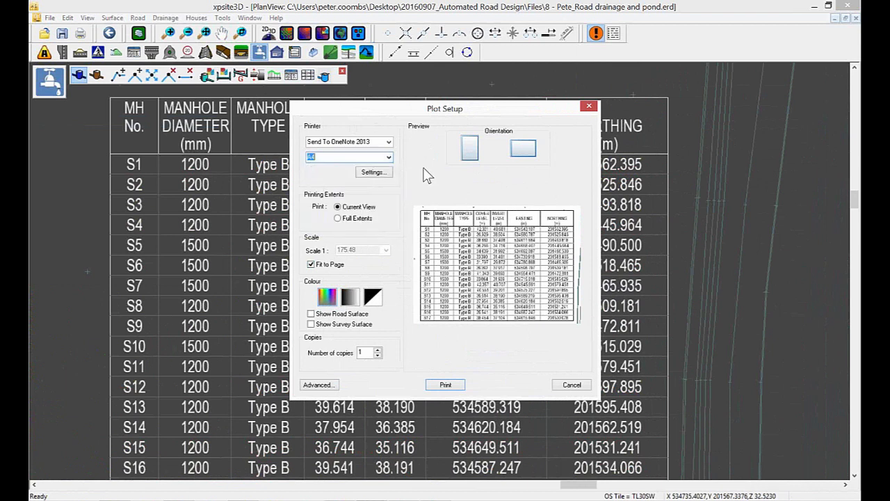
{"action": "left_click", "coordinate": [573, 385]}
Step: Place a drainage schedule with manhole connection diagrams in the empty space just west of the manhole schedule
{"action": "scroll", "coordinate": [359, 230], "scroll_direction": "down", "scroll_amount": 3}
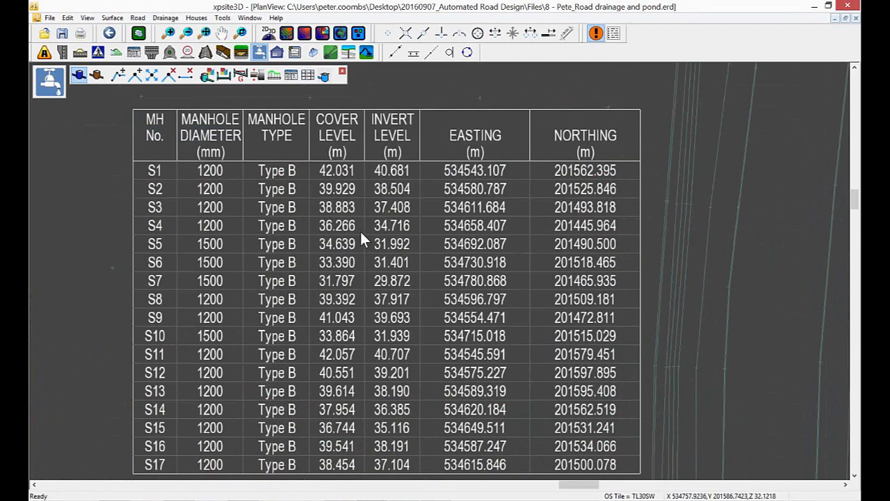
{"action": "left_click", "coordinate": [308, 75]}
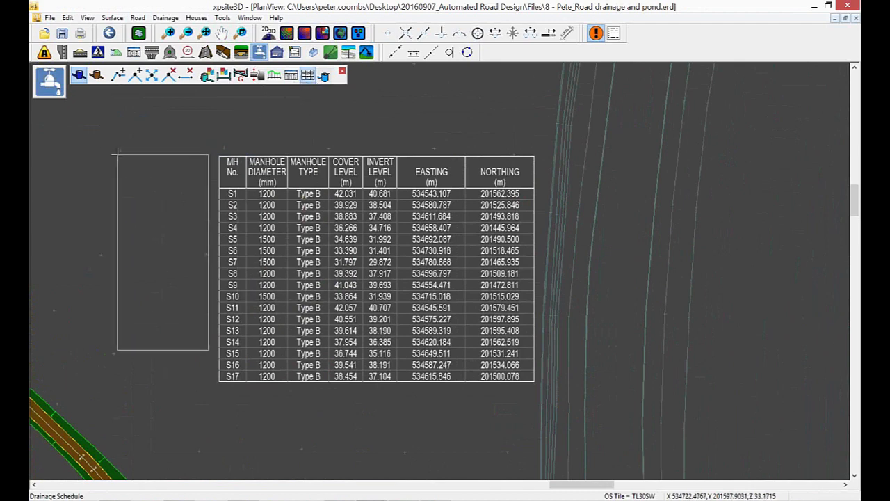
{"action": "left_click", "coordinate": [116, 154]}
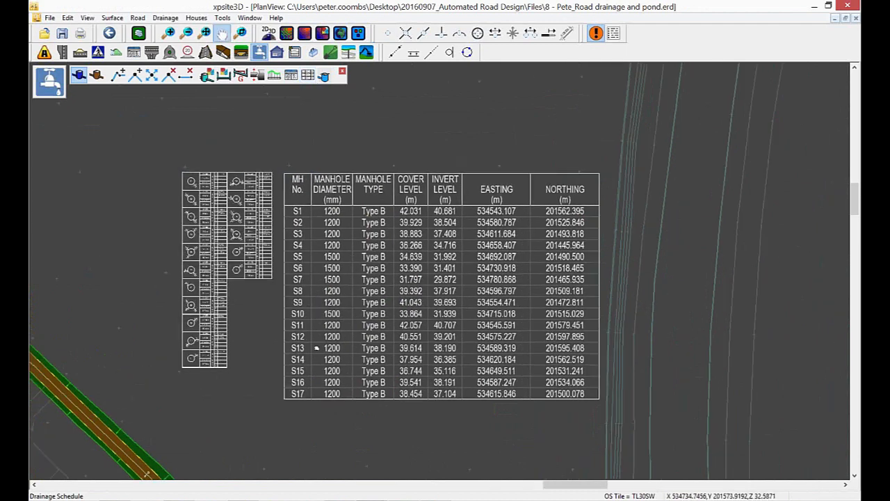
Step: Examine the drainage schedule's connection diagrams, cover and invert levels and diameters from S1 to S17, along with the adjacent manhole schedule
{"action": "scroll", "coordinate": [543, 366], "scroll_direction": "up", "scroll_amount": 3}
{"action": "scroll", "coordinate": [566, 312], "scroll_direction": "up", "scroll_amount": 2}
{"action": "scroll", "coordinate": [566, 304], "scroll_direction": "up", "scroll_amount": 3}
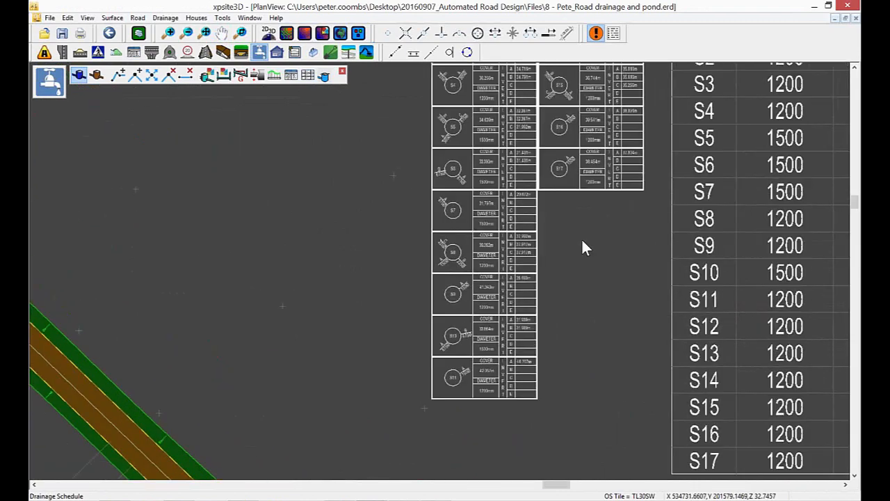
{"action": "scroll", "coordinate": [546, 336], "scroll_direction": "up", "scroll_amount": 2}
{"action": "middle_click_drag", "start_coordinate": [585, 219], "coordinate": [579, 419]}
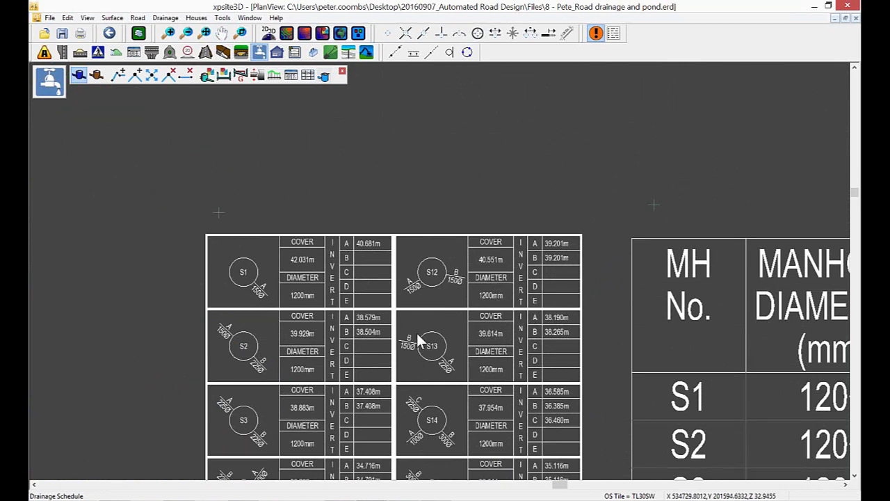
{"action": "scroll", "coordinate": [417, 335], "scroll_direction": "down", "scroll_amount": 2}
{"action": "scroll", "coordinate": [446, 351], "scroll_direction": "down", "scroll_amount": 2}
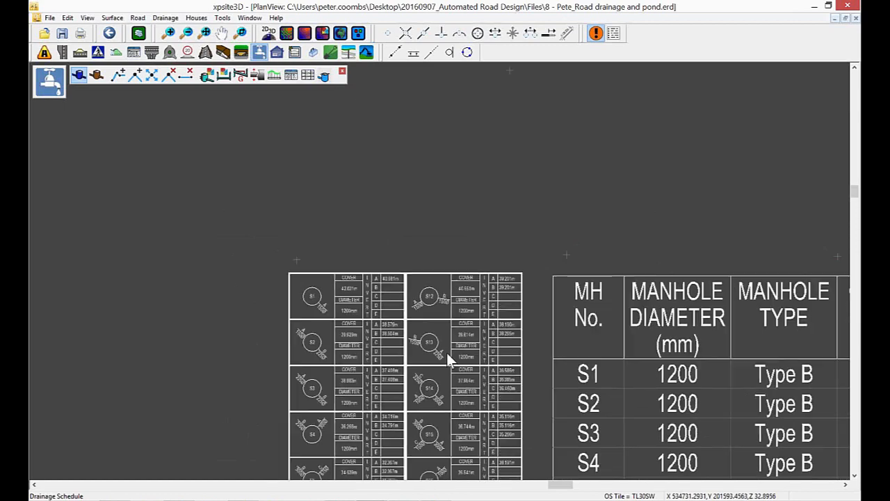
{"action": "middle_click_drag", "start_coordinate": [446, 353], "coordinate": [378, 143]}
{"action": "scroll", "coordinate": [452, 322], "scroll_direction": "down", "scroll_amount": 1}
{"action": "scroll", "coordinate": [449, 322], "scroll_direction": "down", "scroll_amount": 1}
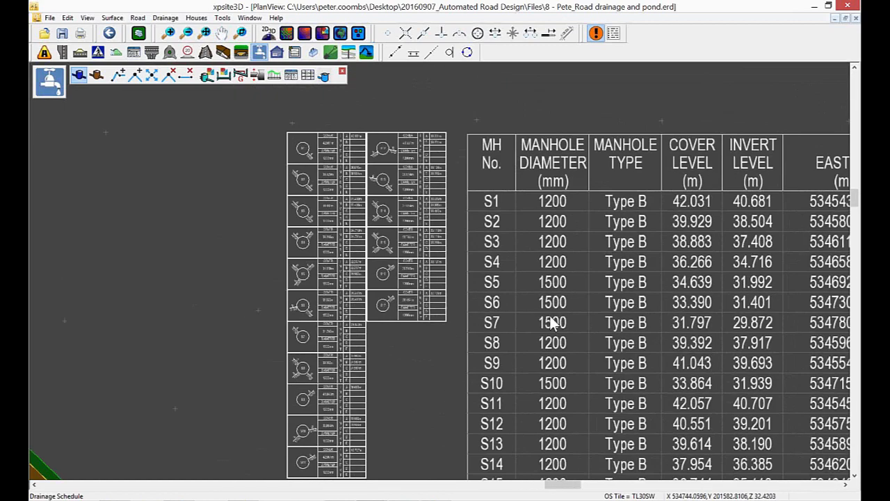
{"action": "middle_click_drag", "start_coordinate": [553, 322], "coordinate": [346, 271]}
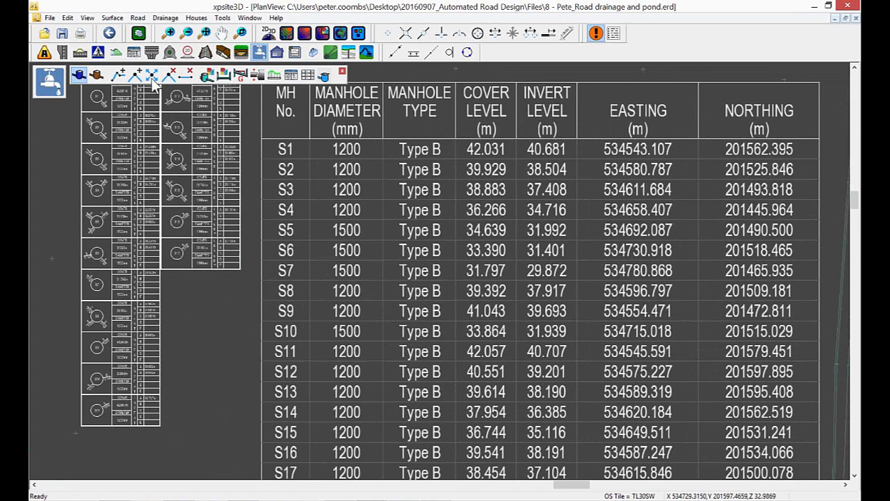
Step: Calculate the road design's cut and fill volumes and review the per-road and total figures
{"action": "left_click", "coordinate": [144, 19]}
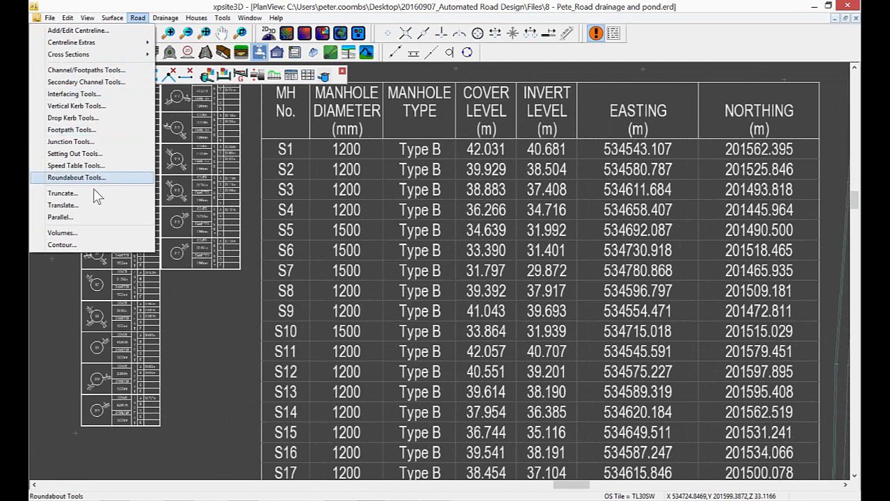
{"action": "left_click", "coordinate": [82, 232]}
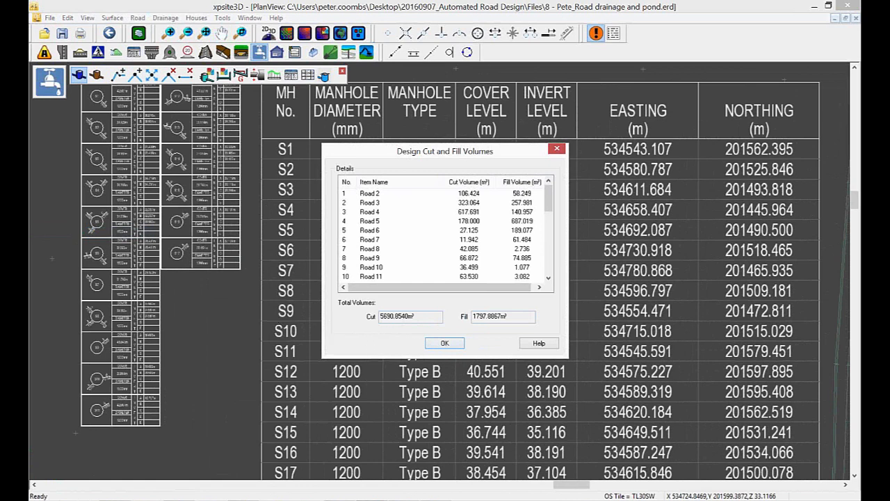
Step: Switch to the PowerPoint presentation, start the slide show from slide 4 and advance to the Conclusions slide
{"action": "key", "text": "alt+Tab"}
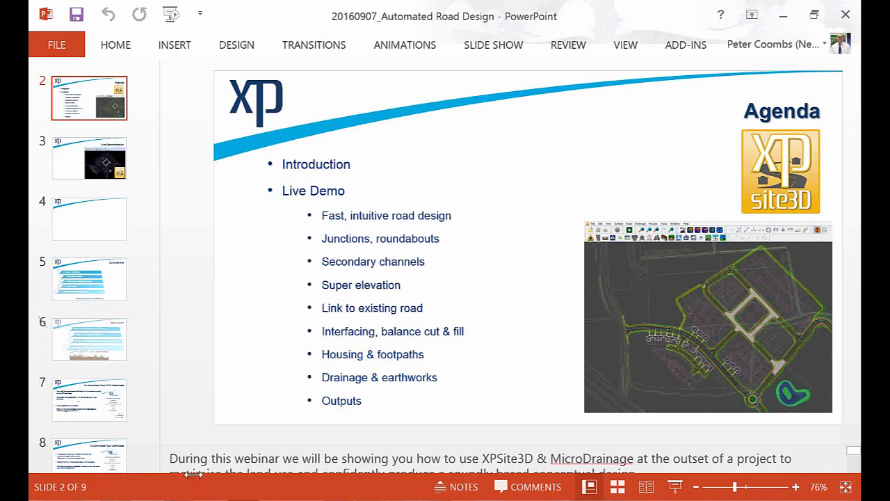
{"action": "left_click", "coordinate": [107, 231]}
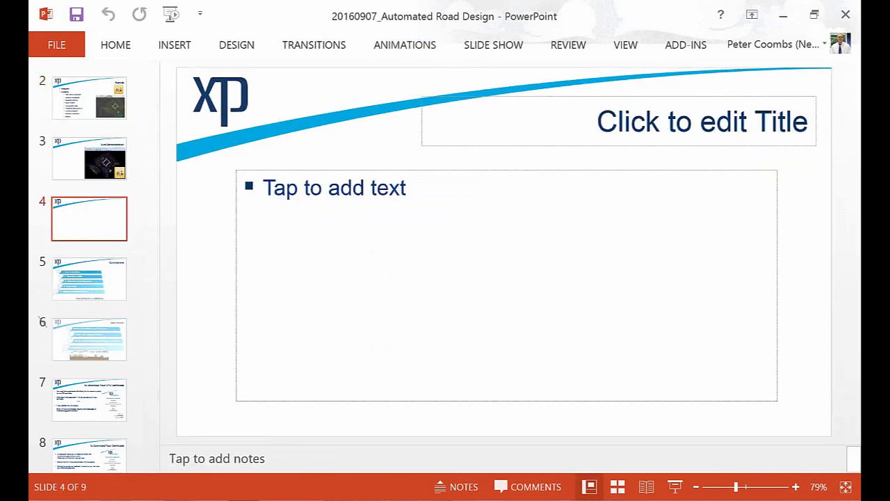
{"action": "left_click", "coordinate": [674, 486]}
{"action": "left_click", "coordinate": [309, 308]}
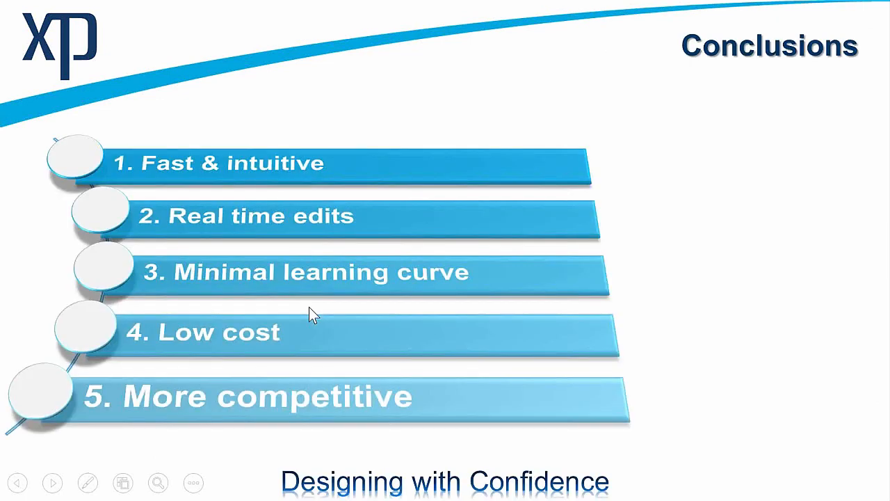